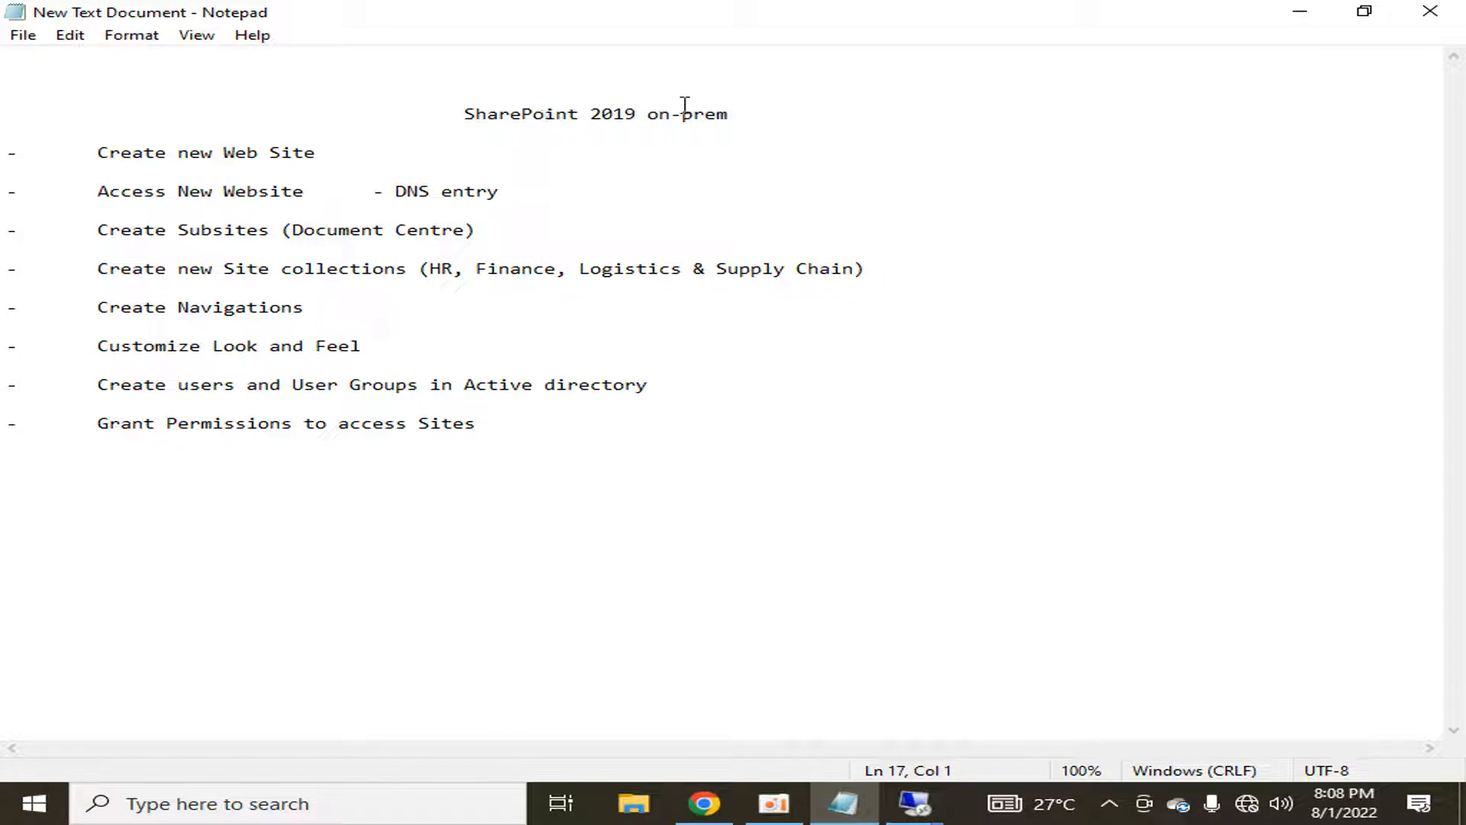
Step: Complete the Notepad heading to read 'SharePoint 2019 on-premise' and review the first list items
{"action": "left_click", "coordinate": [728, 115]}
{"action": "type", "text": "ise"}
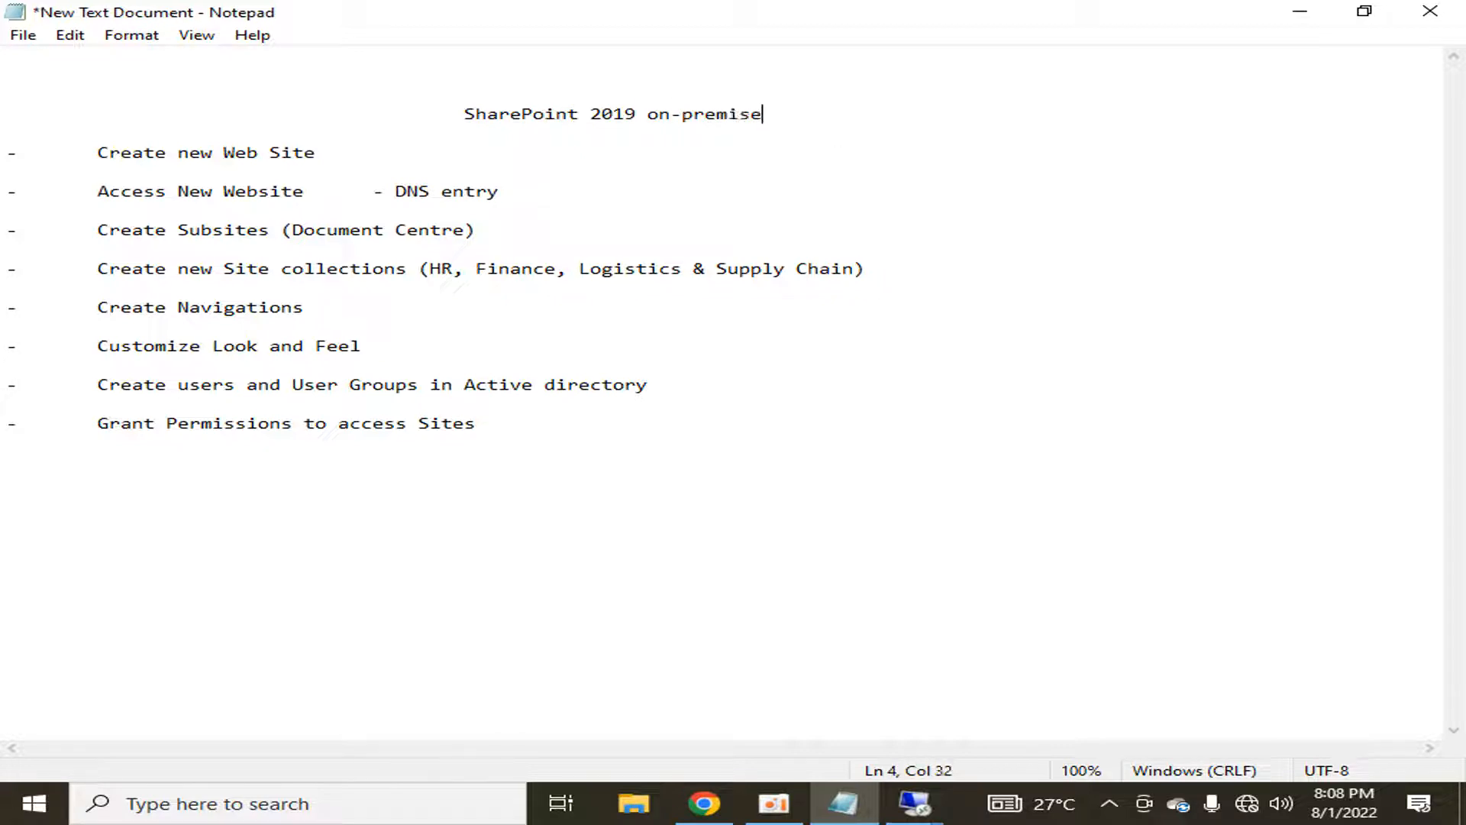
{"action": "key", "text": "Down"}
{"action": "key", "text": "Down"}
{"action": "key", "text": "shift+End"}
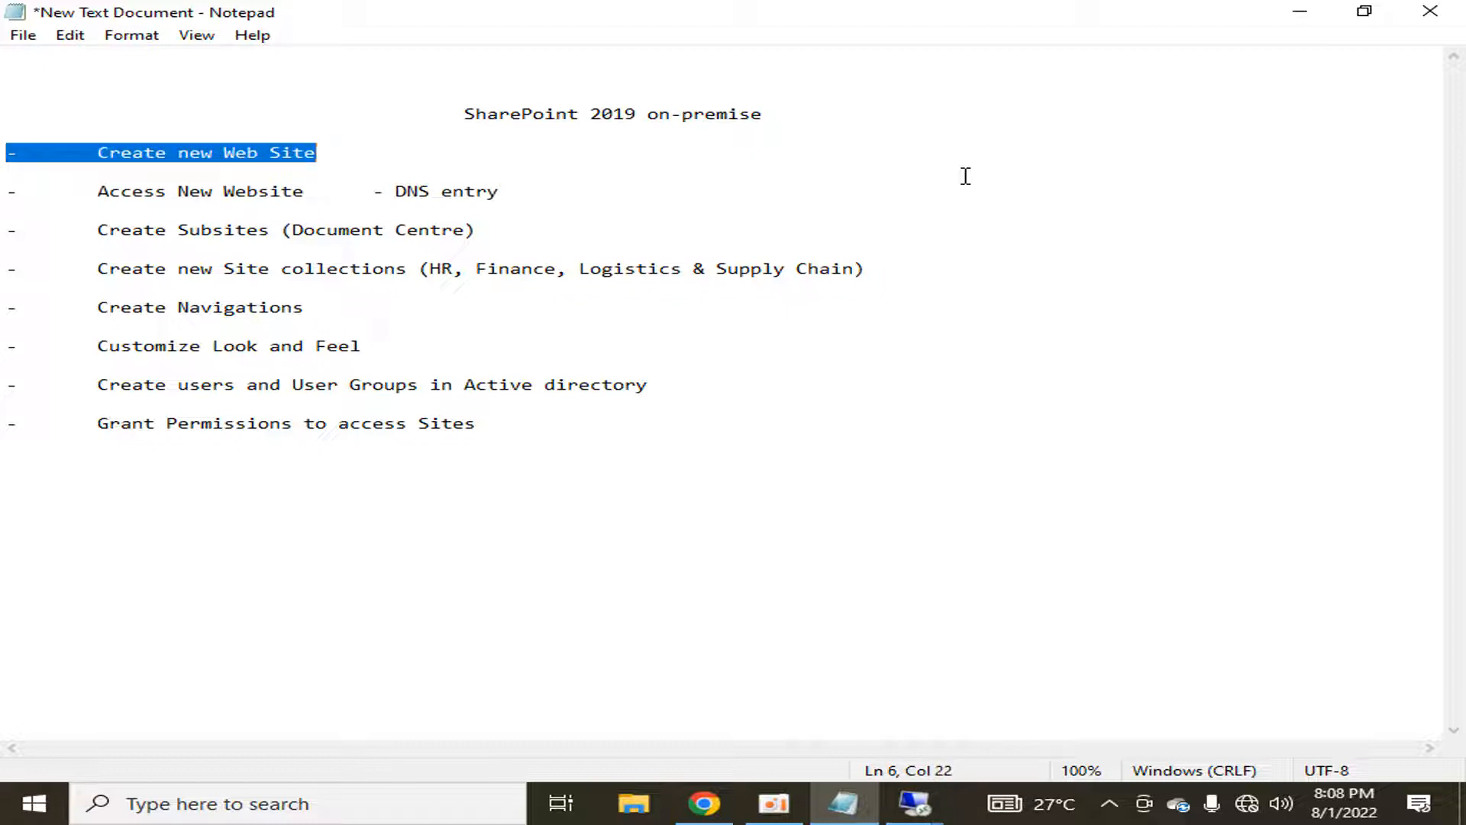
{"action": "key", "text": "Down"}
{"action": "key", "text": "Down"}
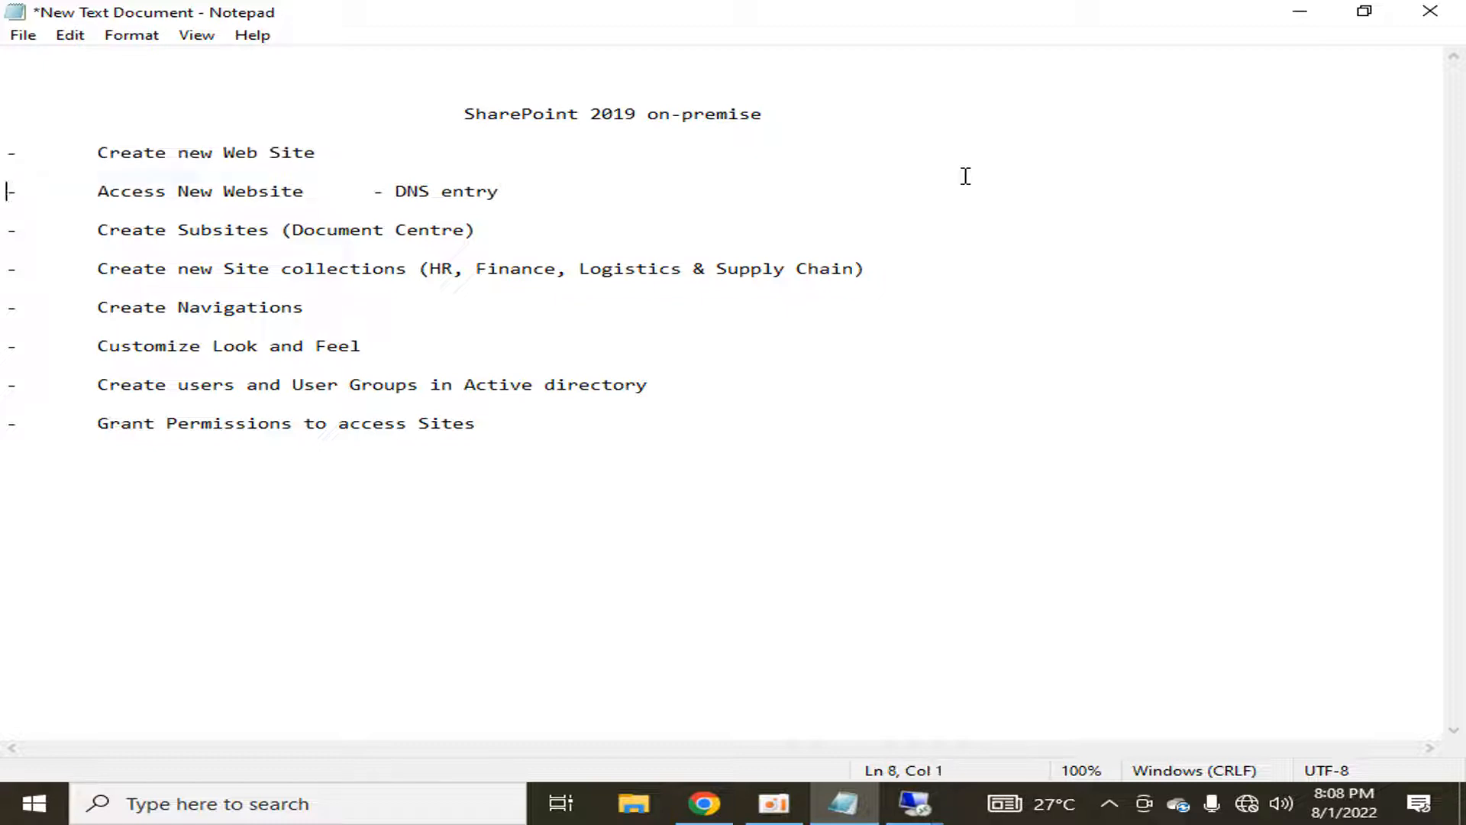
{"action": "key", "text": "shift+End"}
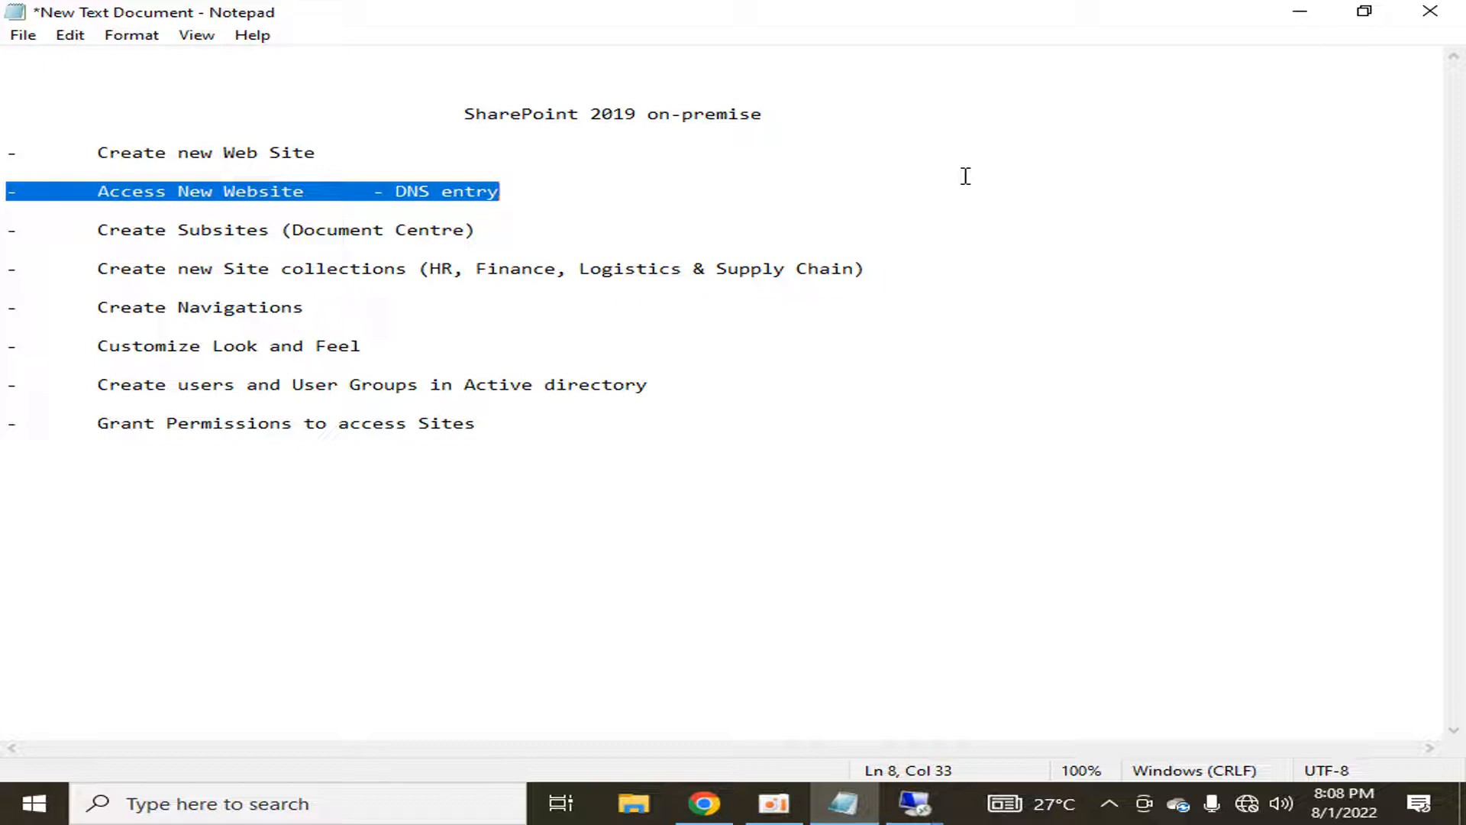
{"action": "key", "text": "Down"}
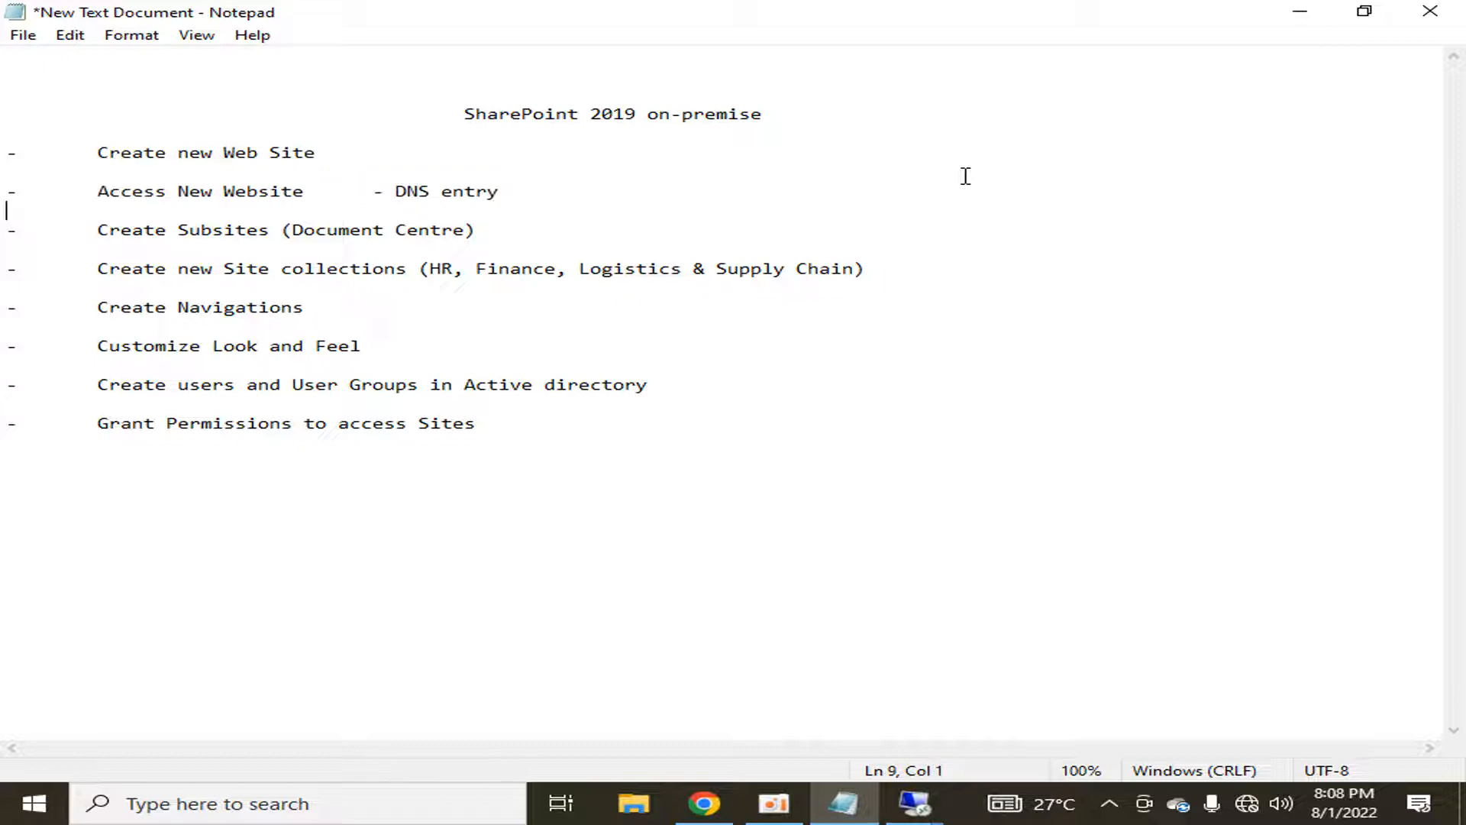
{"action": "key", "text": "Down"}
{"action": "key", "text": "shift+End"}
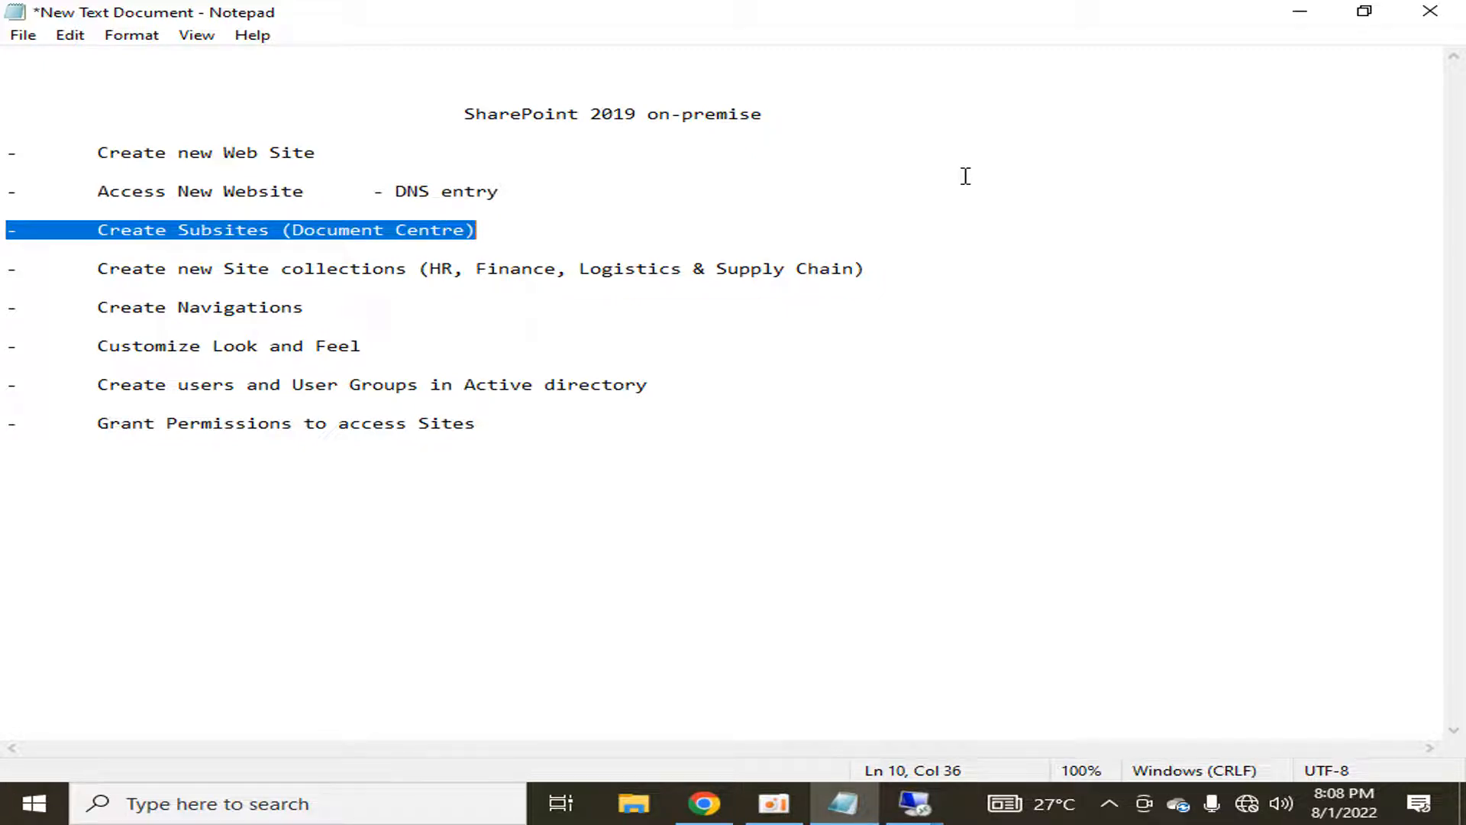
Step: Change the subsites item to 'Document Centre Template', correcting the 'Temmplate' typo
{"action": "key", "text": "Home"}
{"action": "key", "text": "End"}
{"action": "key", "text": "Left"}
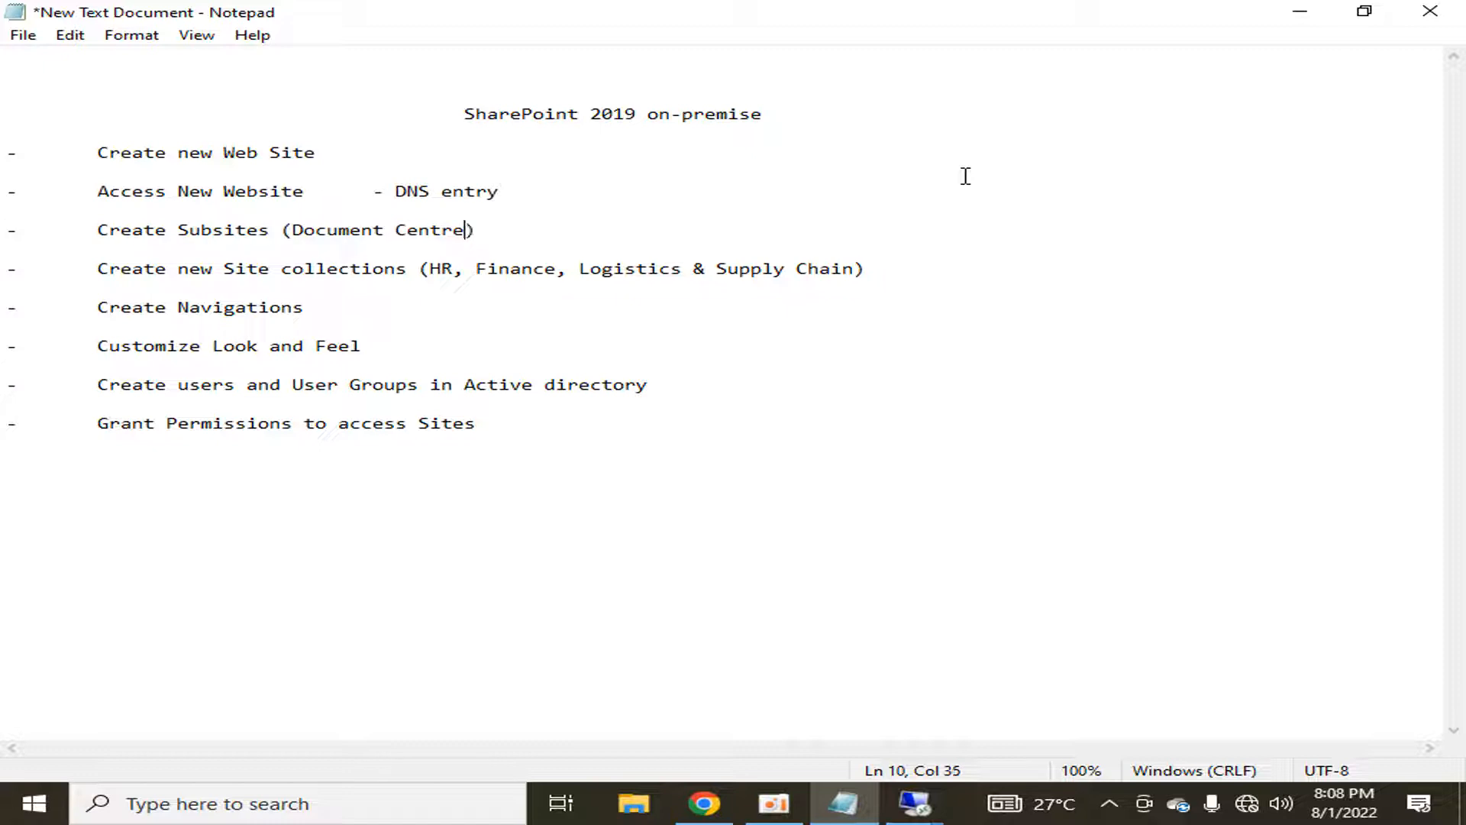
{"action": "type", "text": "Temmplate"}
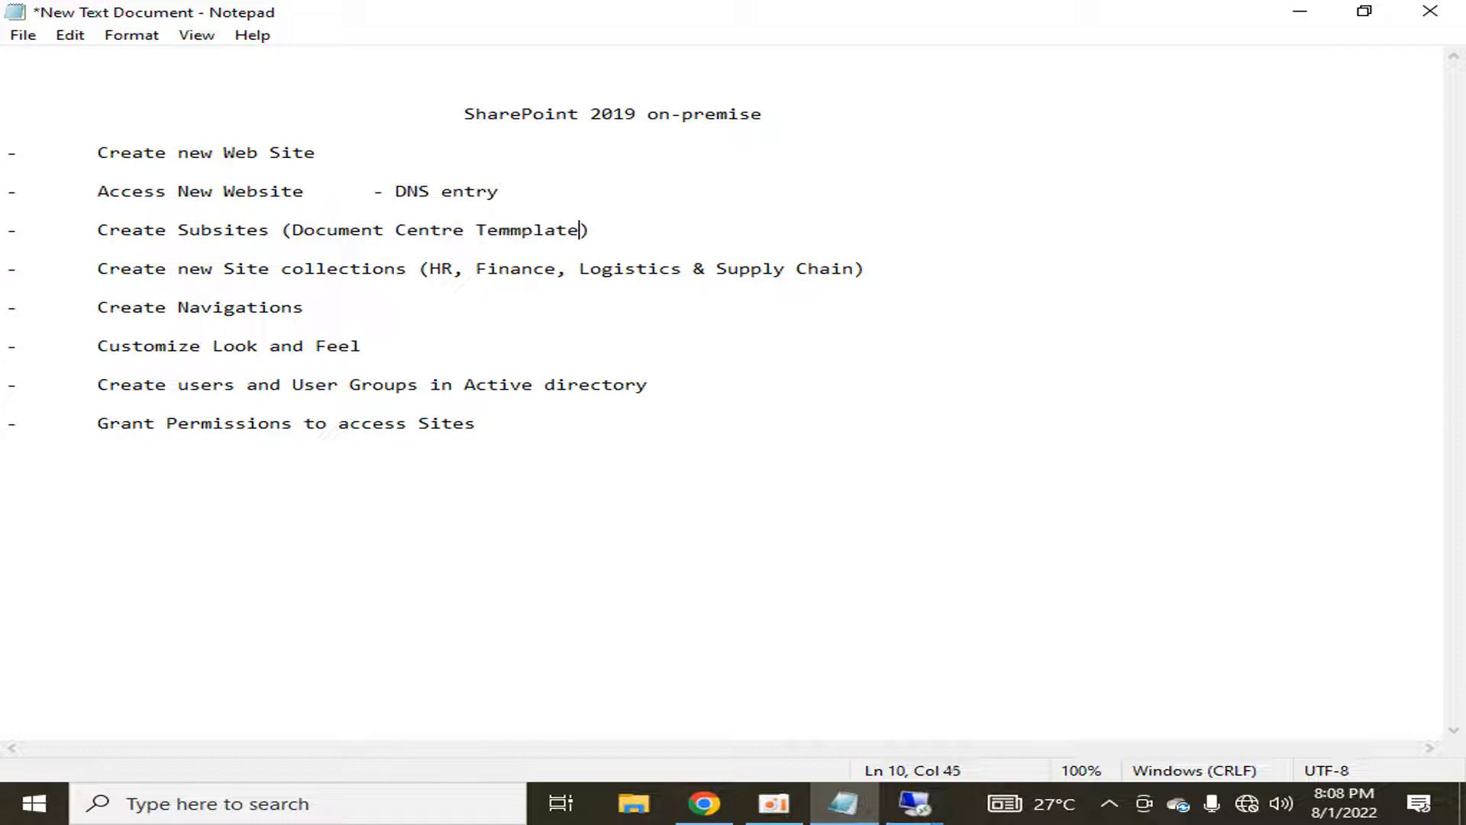
{"action": "key", "text": "Left"}
{"action": "key", "text": "Left"}
{"action": "key", "text": "Left"}
{"action": "key", "text": "Left"}
{"action": "key", "text": "Left"}
{"action": "key", "text": "BackSpace"}
{"action": "key", "text": "Down"}
{"action": "key", "text": "Down"}
{"action": "key", "text": "shift+End"}
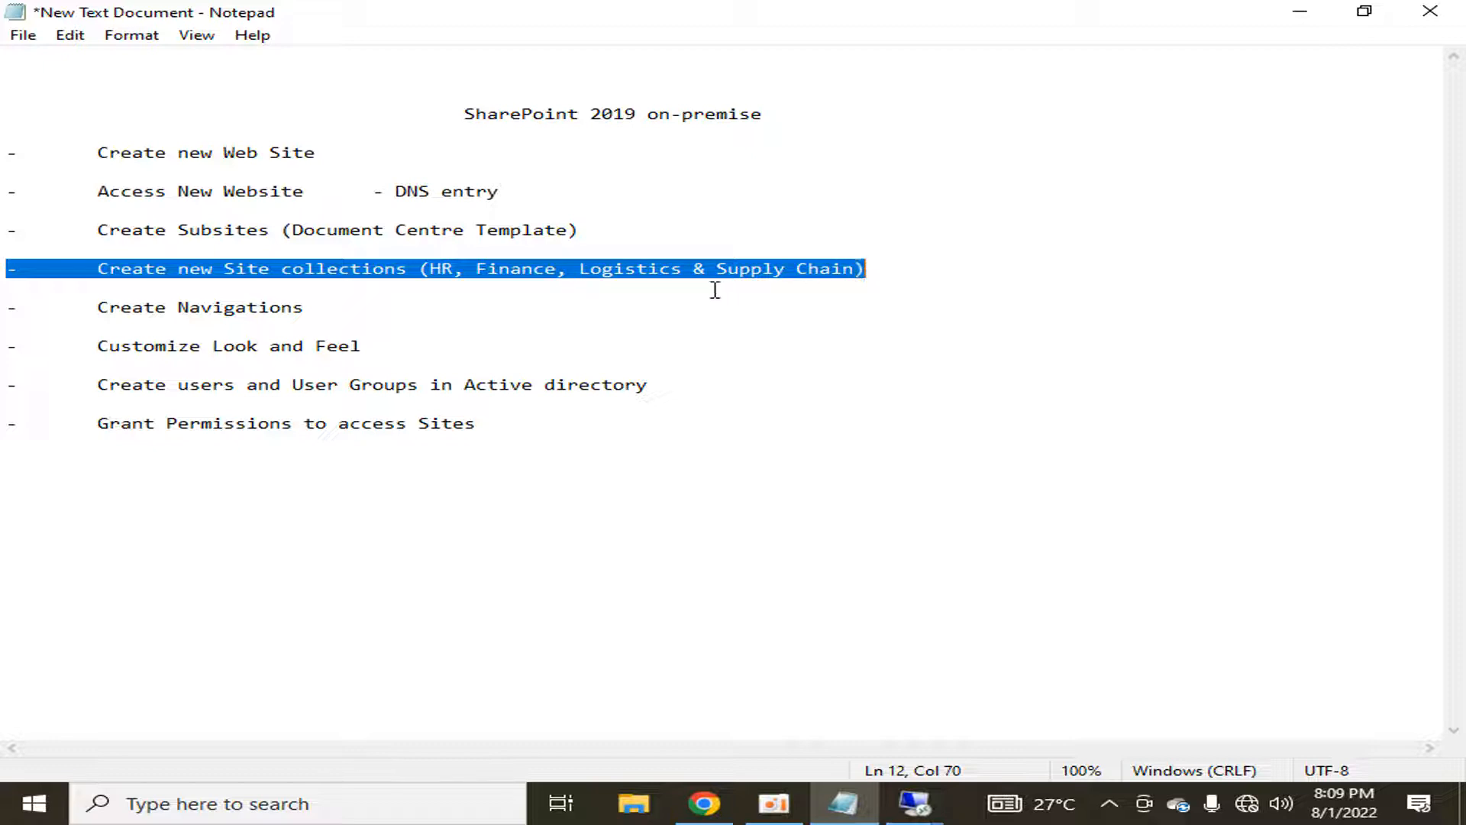
{"action": "left_click", "coordinate": [690, 313]}
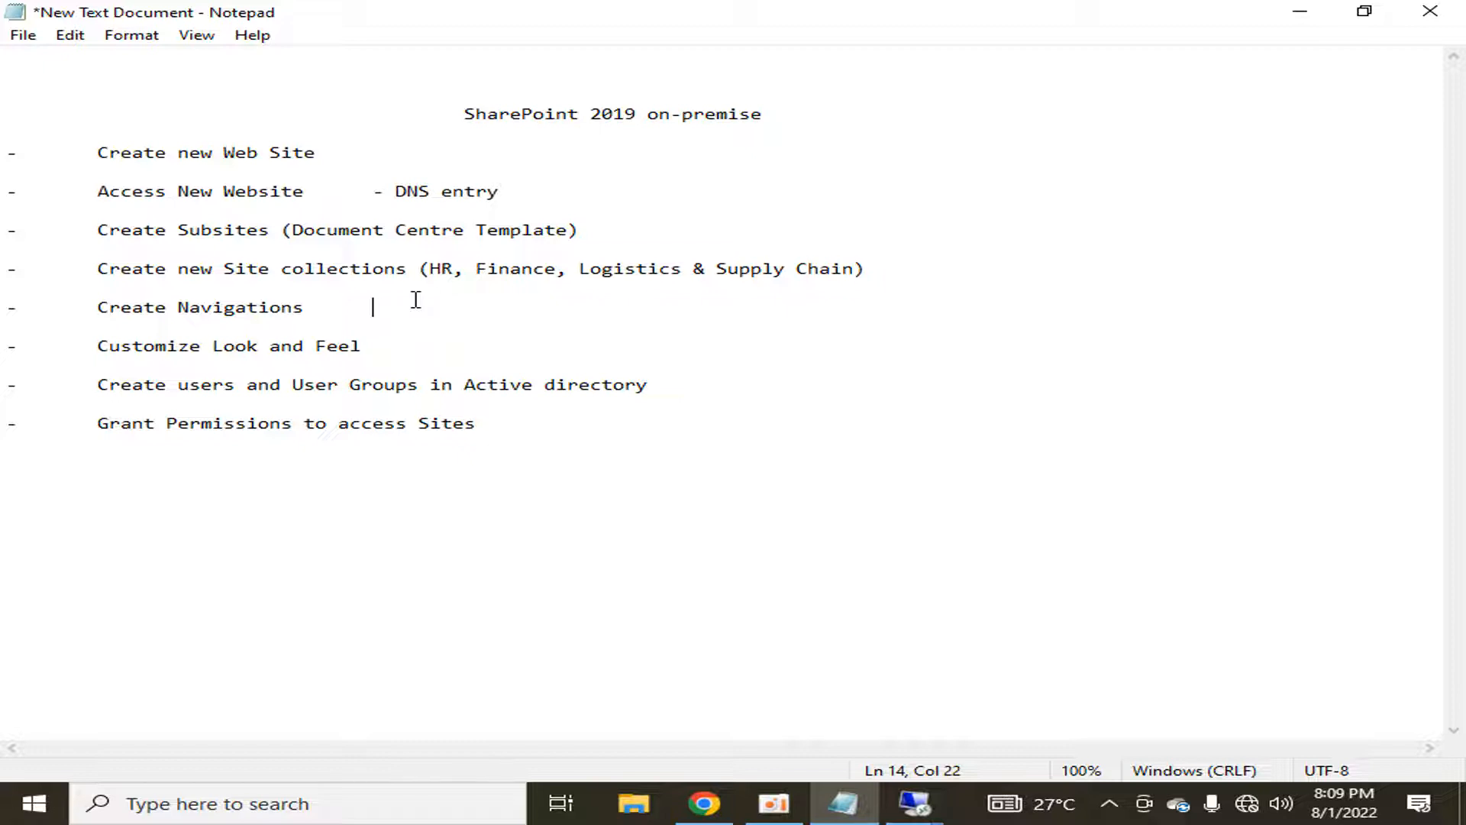
{"action": "left_click", "coordinate": [311, 294]}
{"action": "left_click_drag", "start_coordinate": [95, 346], "coordinate": [383, 344]}
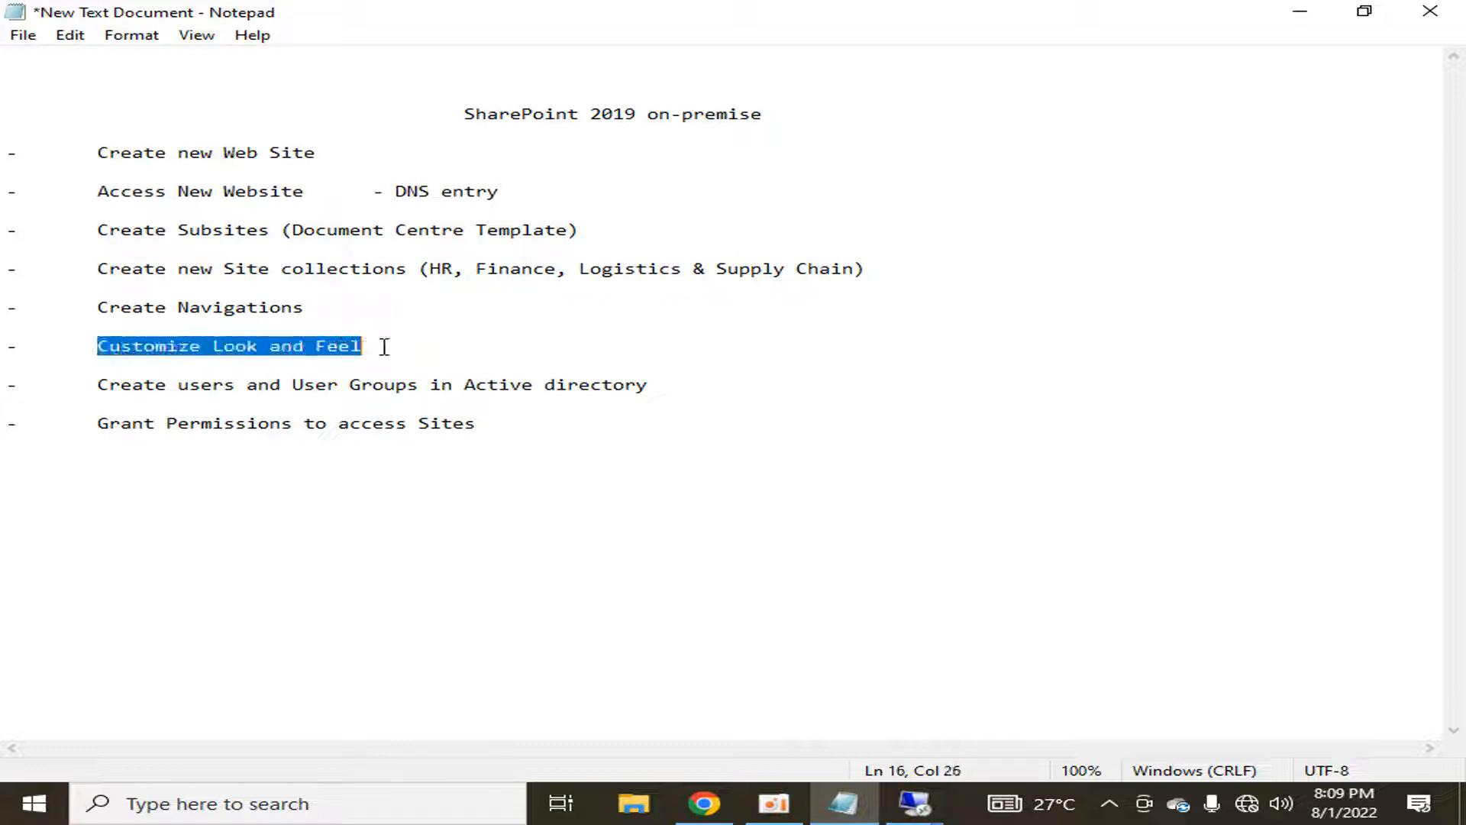
{"action": "left_click", "coordinate": [377, 343]}
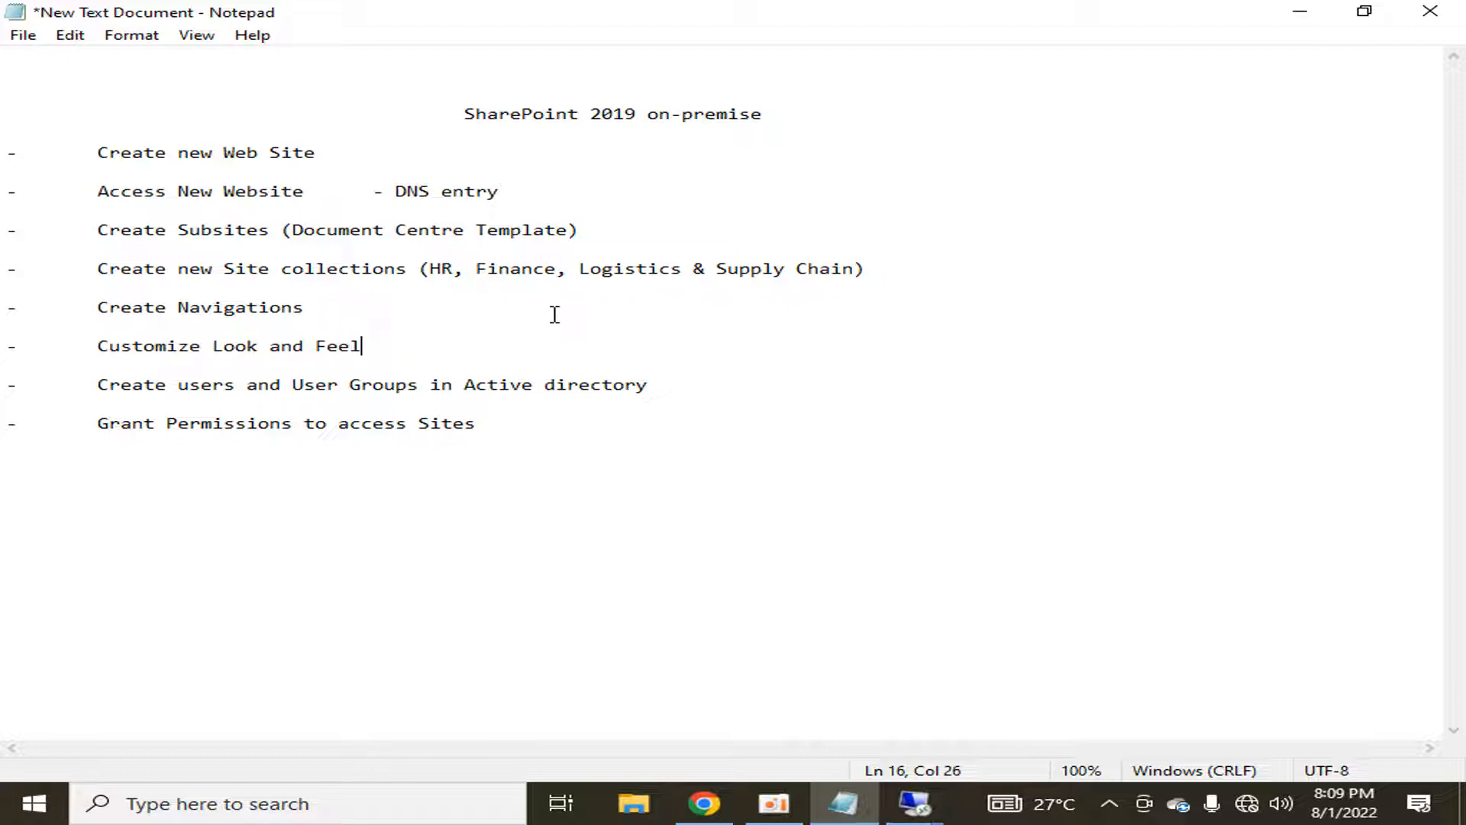
{"action": "key", "text": "shift+Up"}
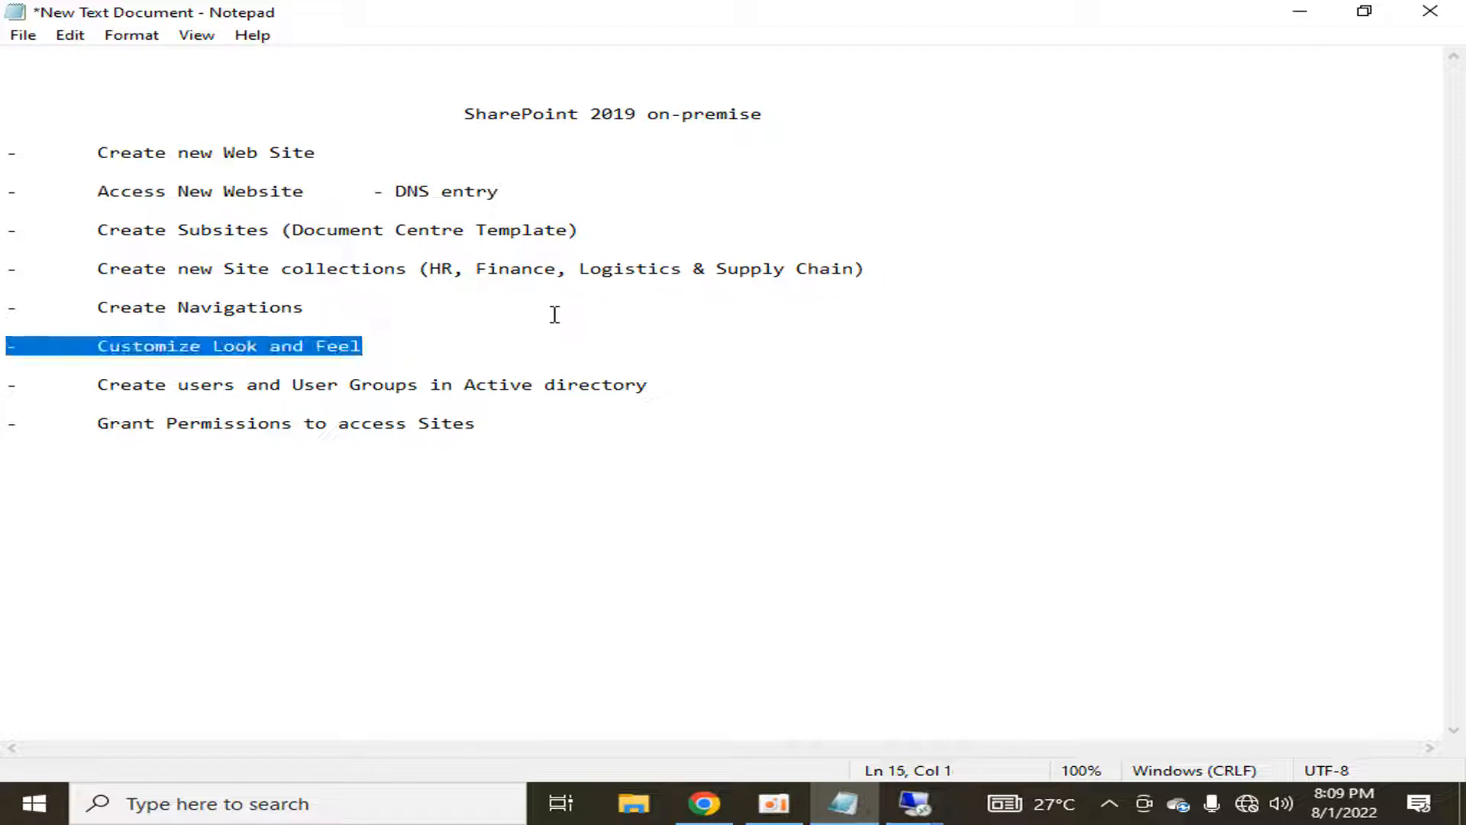
{"action": "key", "text": "shift+Up"}
{"action": "key", "text": "shift+Up"}
{"action": "left_click", "coordinate": [390, 323]}
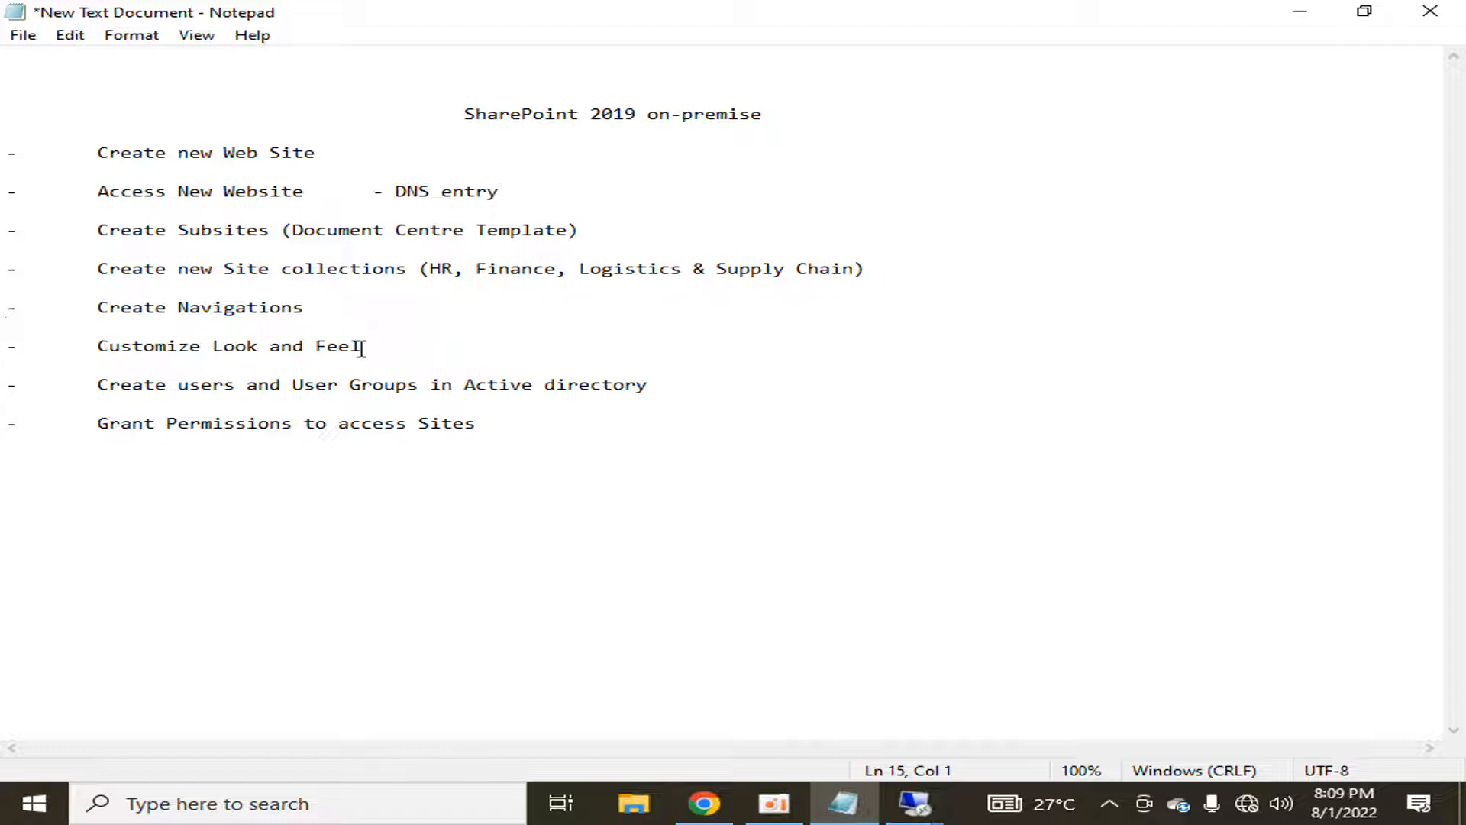
{"action": "left_click_drag", "start_coordinate": [360, 348], "coordinate": [4, 157]}
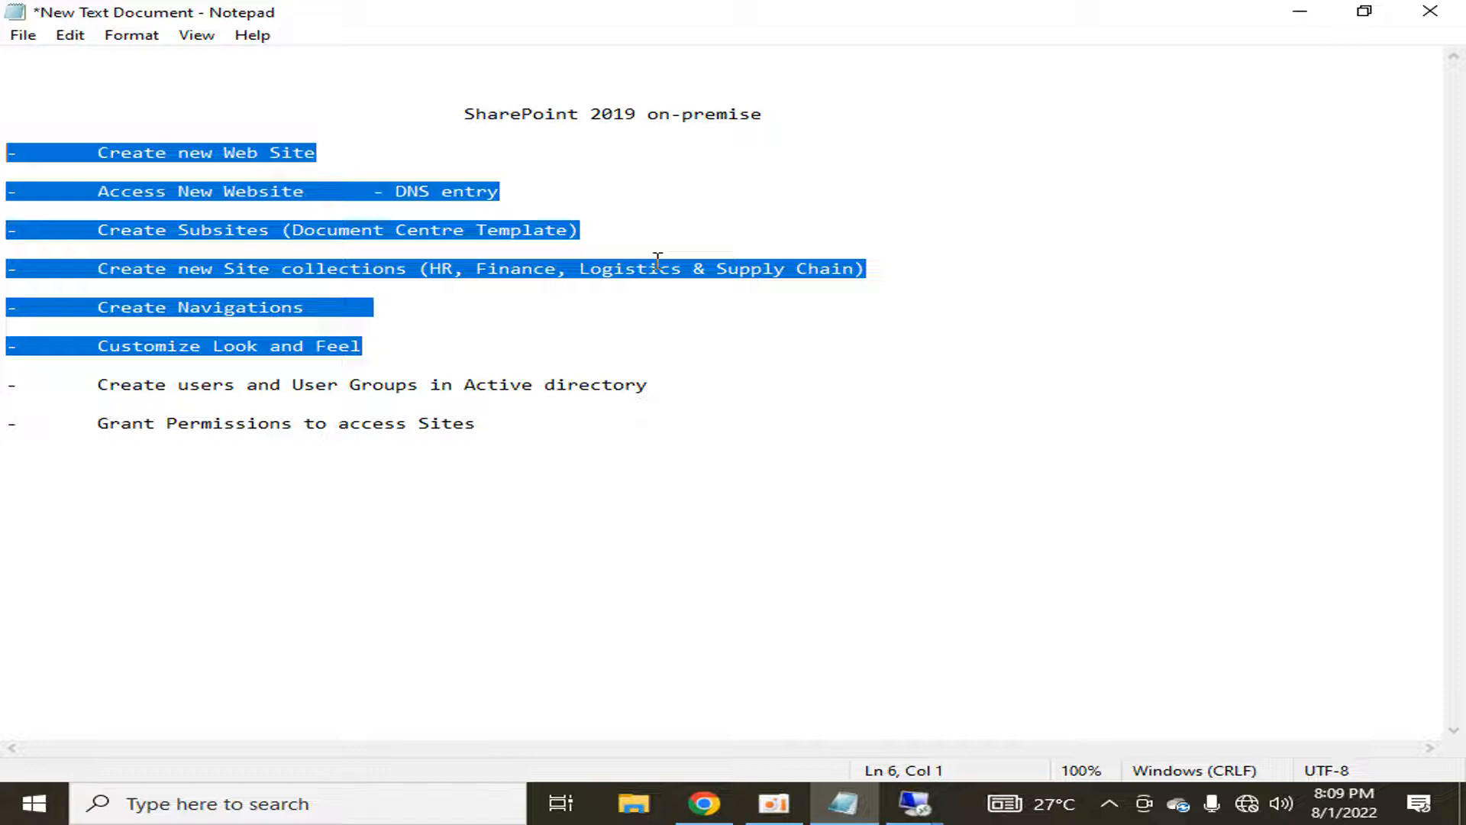
{"action": "key", "text": "Down"}
{"action": "key", "text": "Down"}
{"action": "key", "text": "Down"}
{"action": "key", "text": "Down"}
{"action": "key", "text": "Down"}
{"action": "key", "text": "Down"}
{"action": "key", "text": "Down"}
{"action": "key", "text": "Down"}
{"action": "key", "text": "Down"}
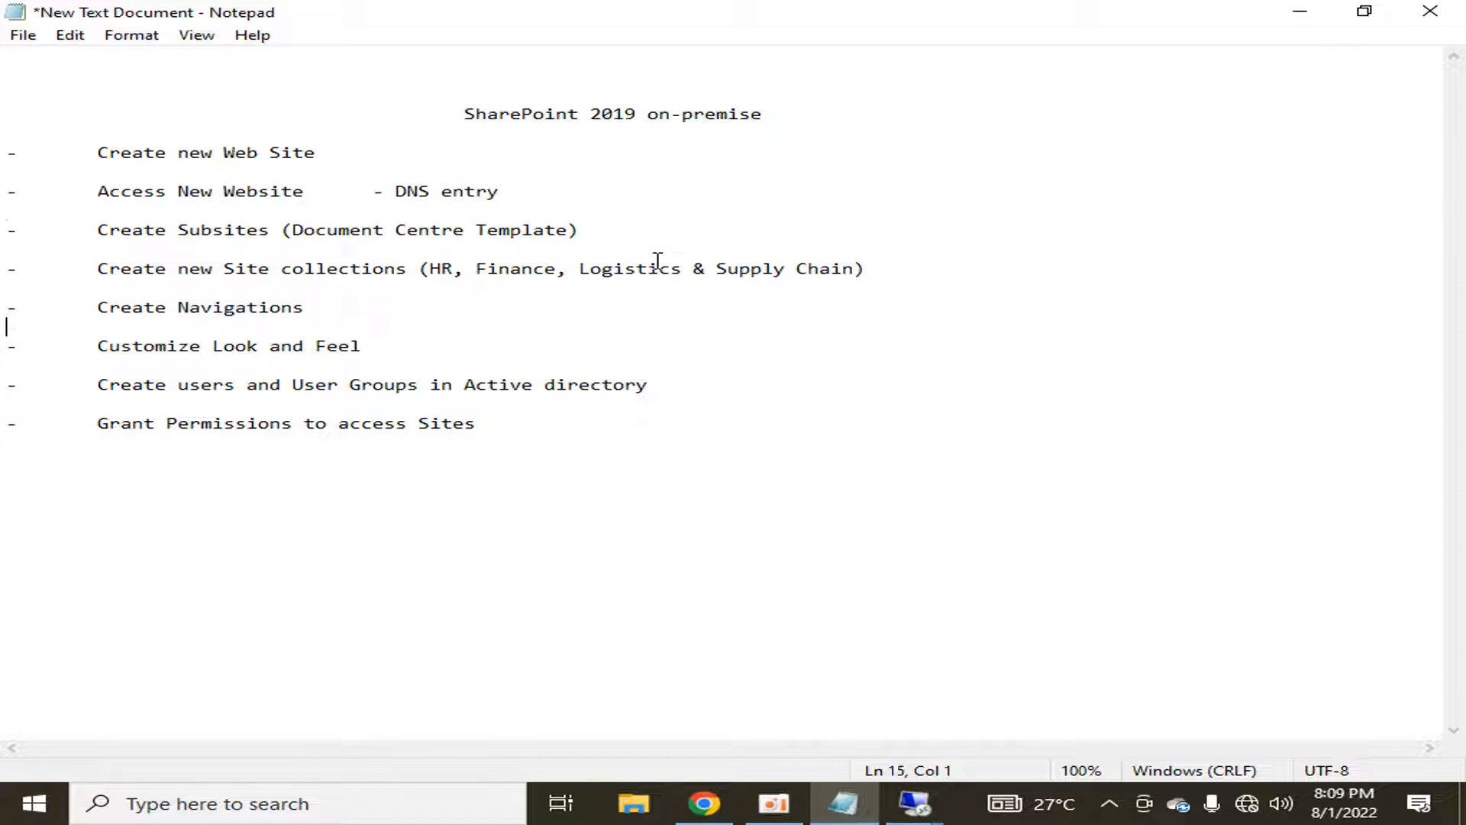
{"action": "key", "text": "Down"}
{"action": "key", "text": "Down"}
{"action": "key", "text": "Down"}
{"action": "key", "text": "shift+End"}
{"action": "key", "text": "shift+Down"}
{"action": "key", "text": "shift+Down"}
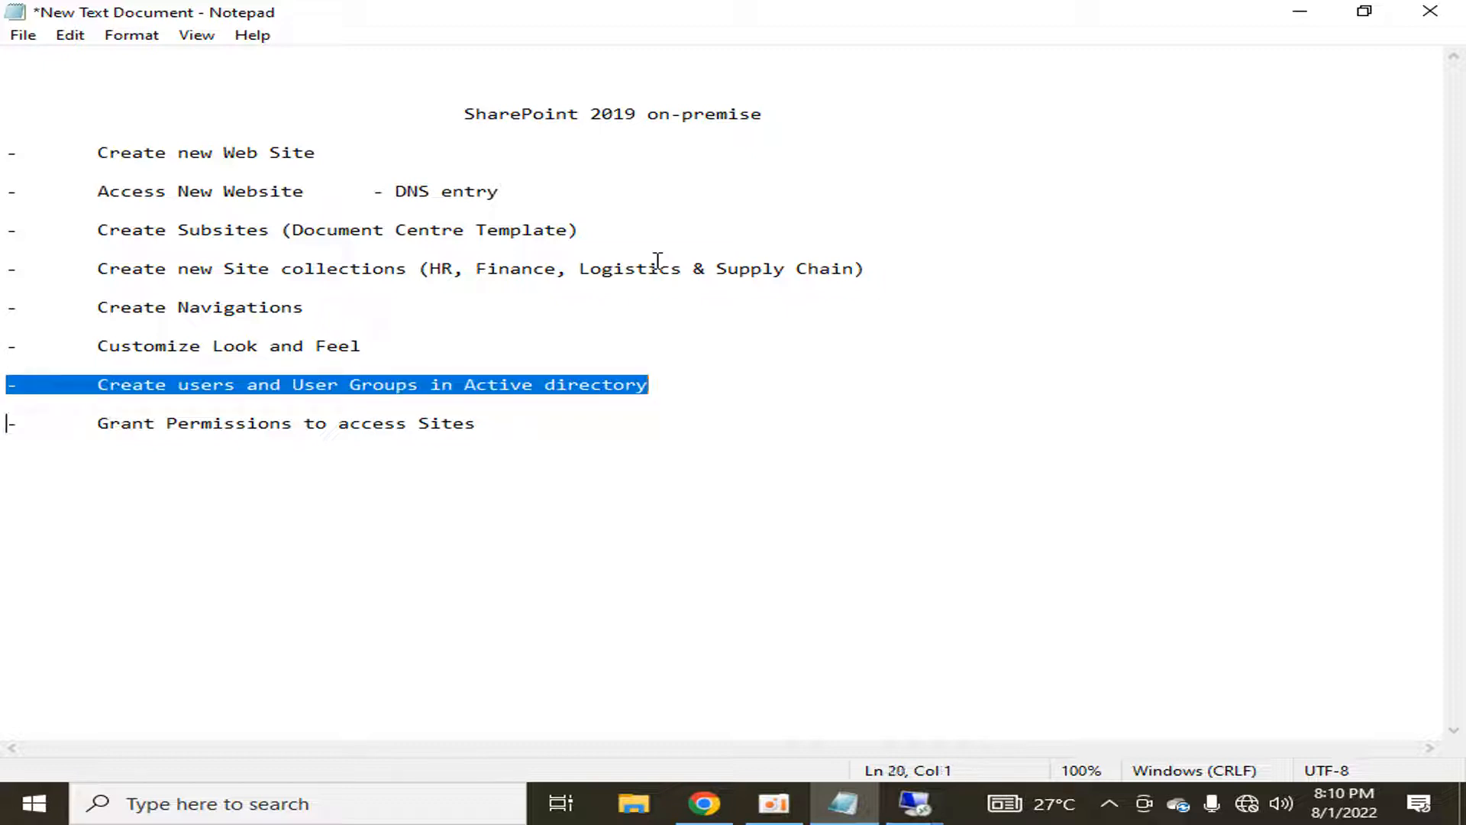
{"action": "key", "text": "shift+End"}
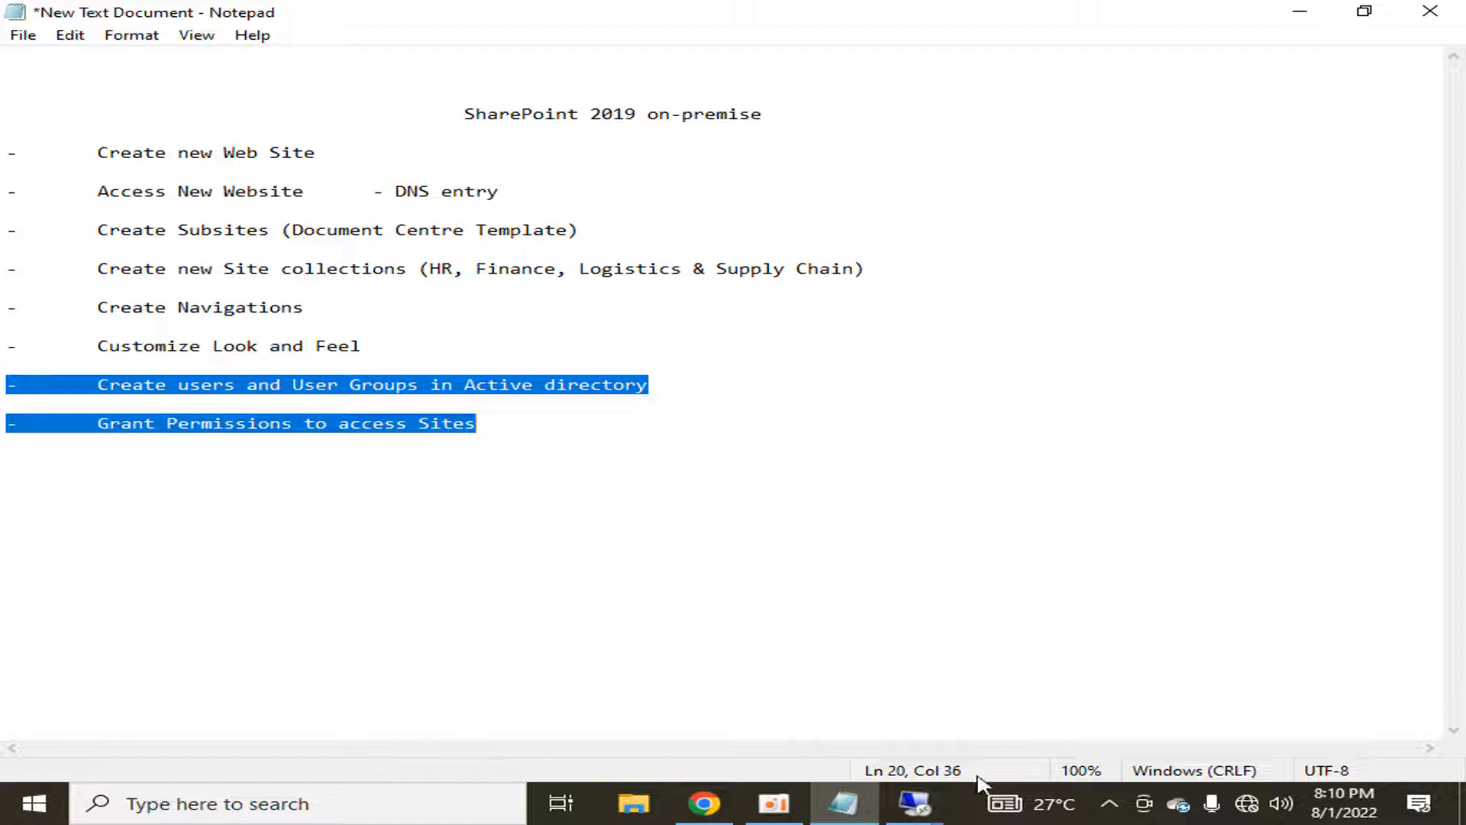
{"action": "mouse_move", "coordinate": [914, 802]}
{"action": "left_click", "coordinate": [890, 702]}
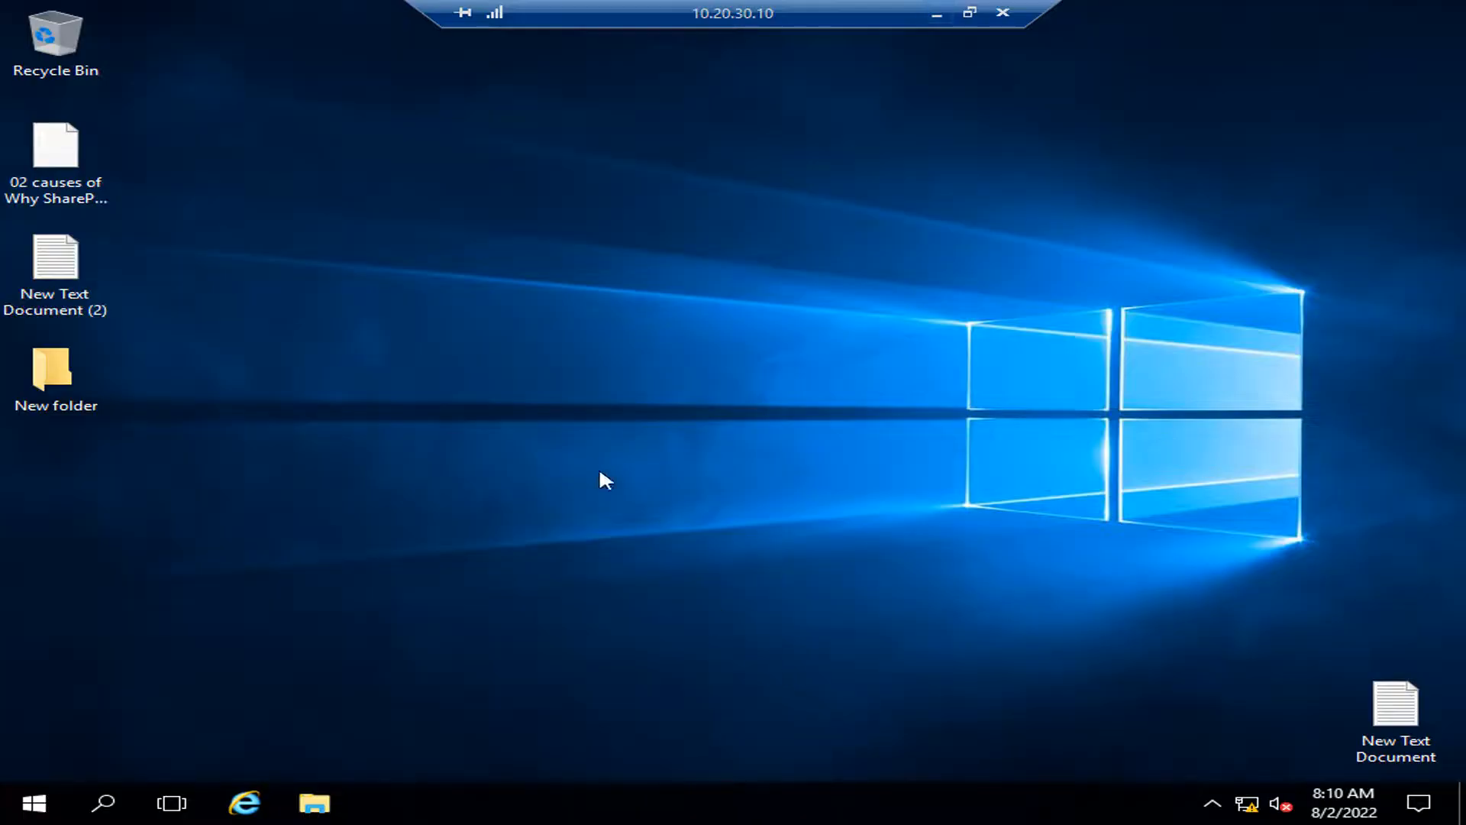
{"action": "left_click", "coordinate": [245, 802]}
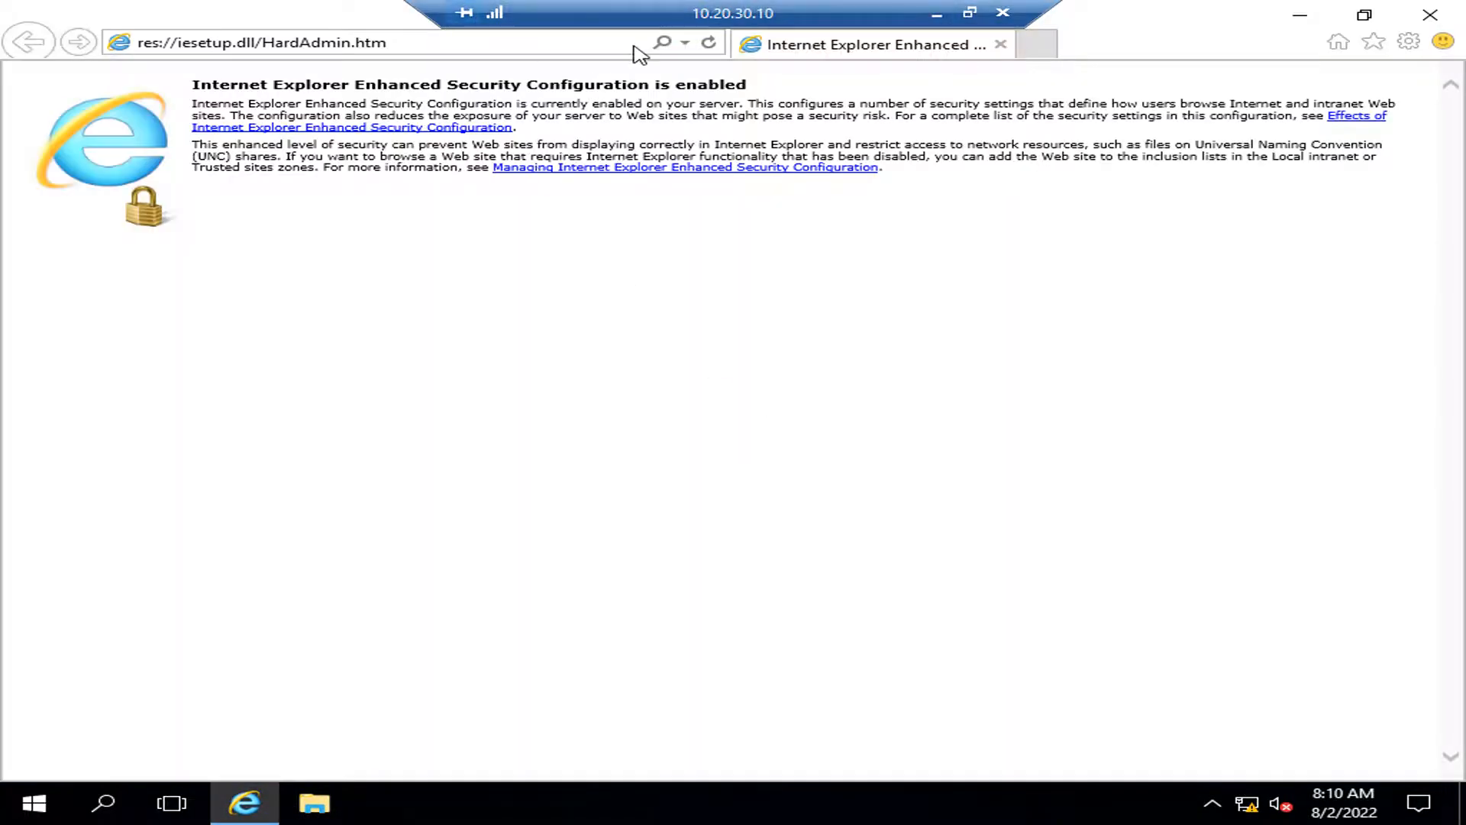
{"action": "left_click", "coordinate": [685, 43]}
{"action": "left_click", "coordinate": [306, 72]}
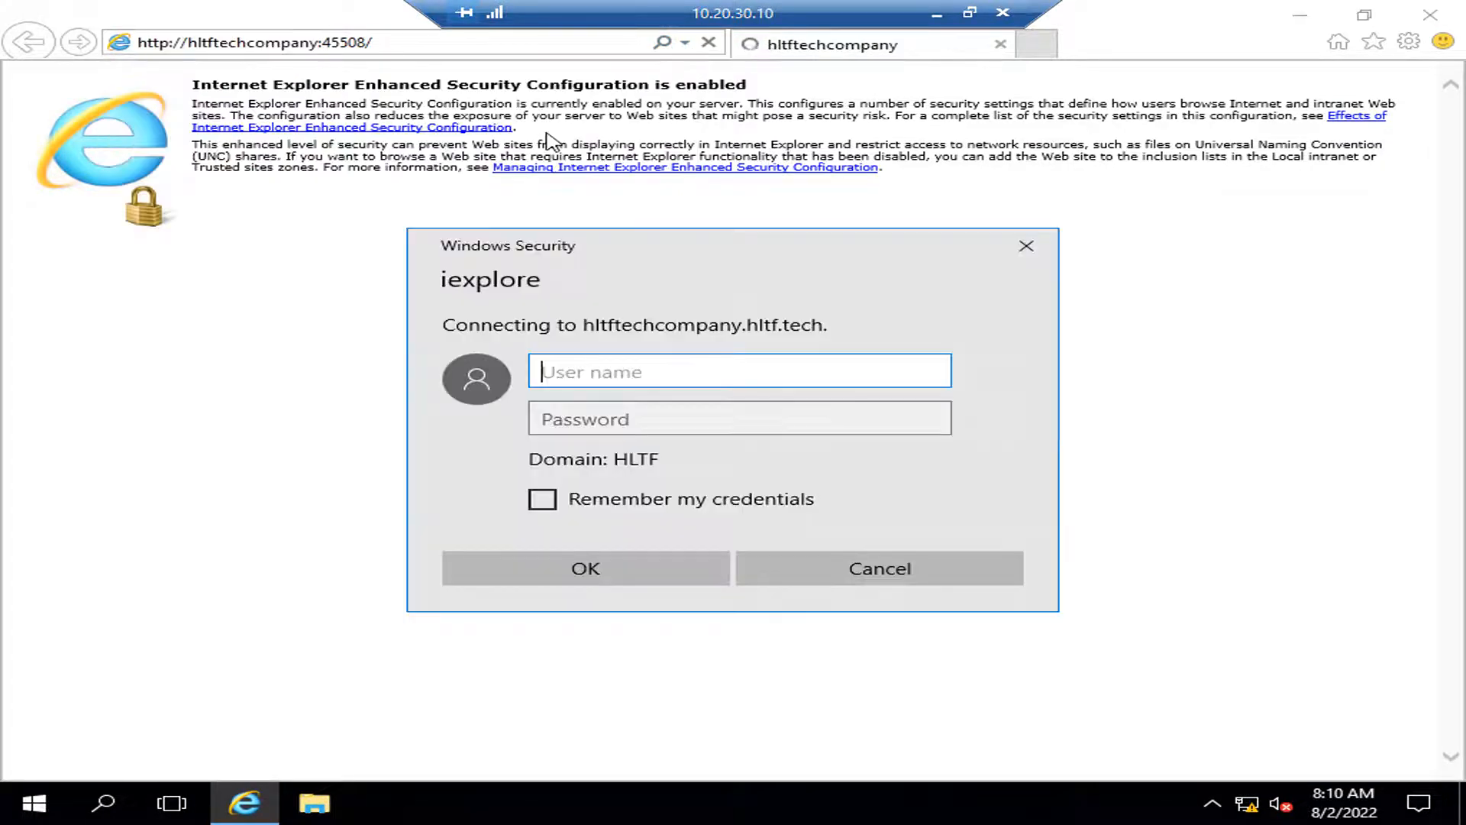
Step: Sign in with the admin account's username and password
{"action": "type", "text": "sp19"}
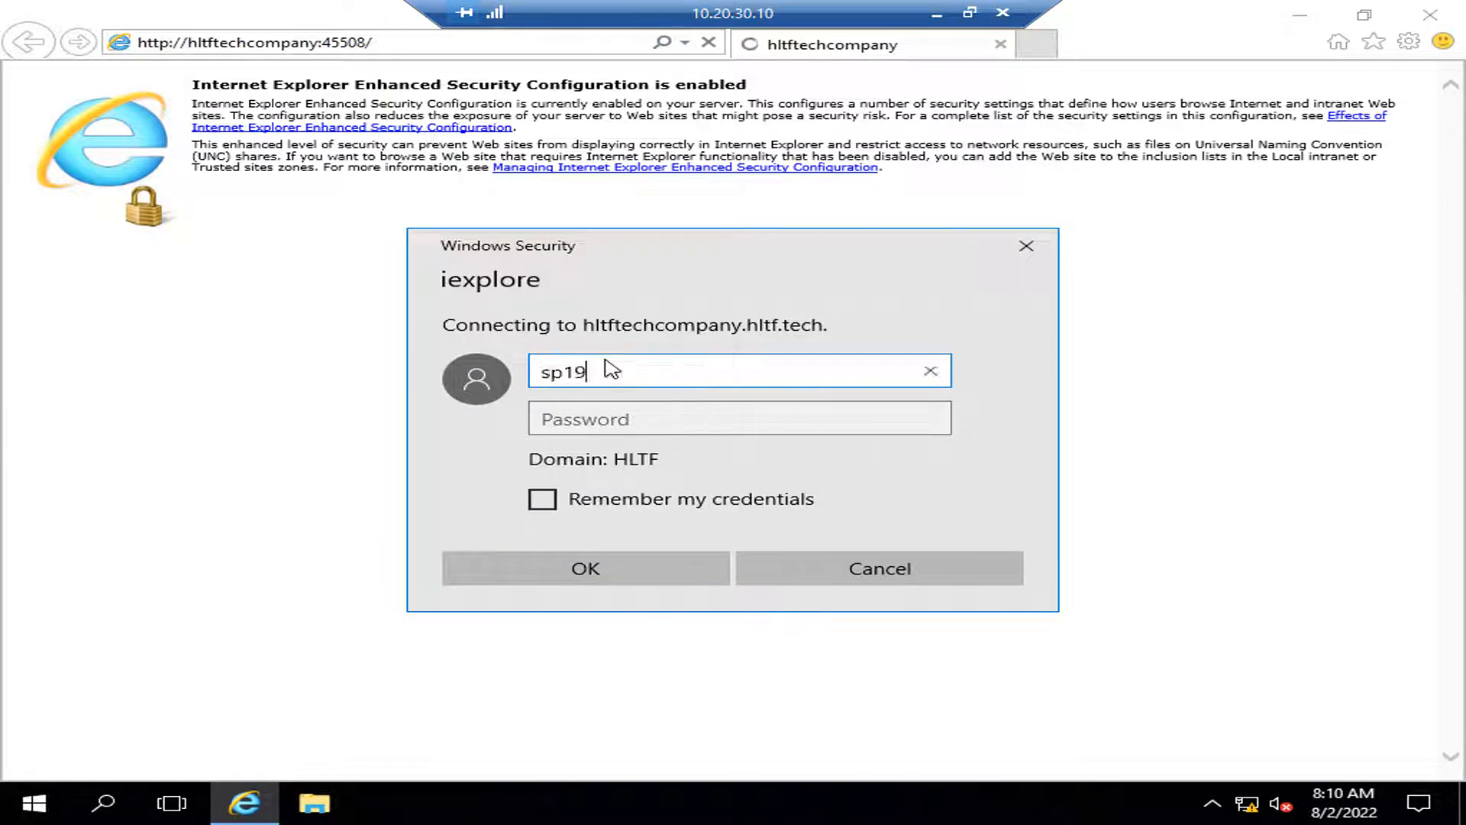
{"action": "type", "text": "admin"}
{"action": "key", "text": "Tab"}
{"action": "type", "text": "***"}
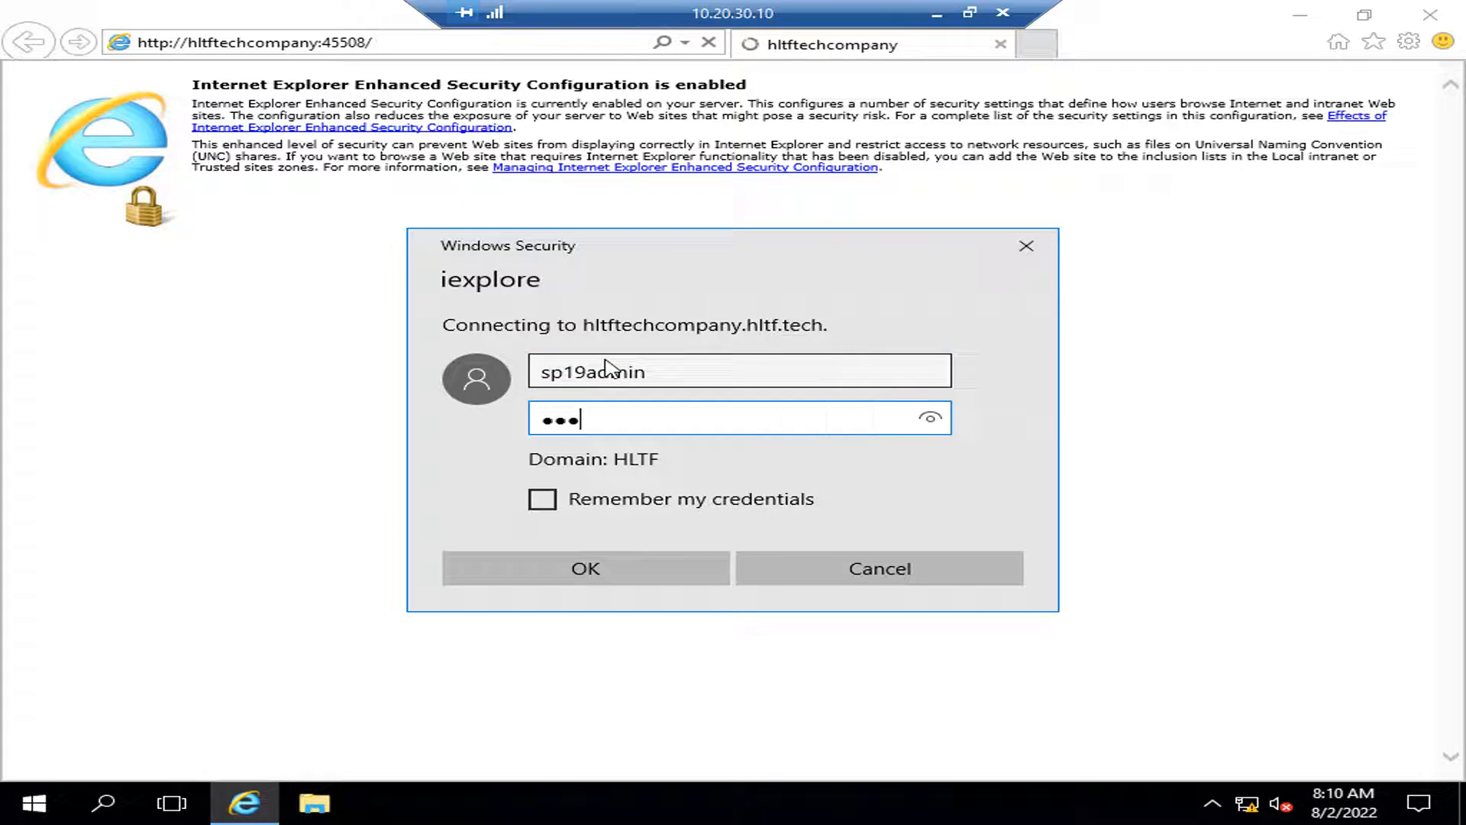
{"action": "type", "text": "********"}
{"action": "key", "text": "Return"}
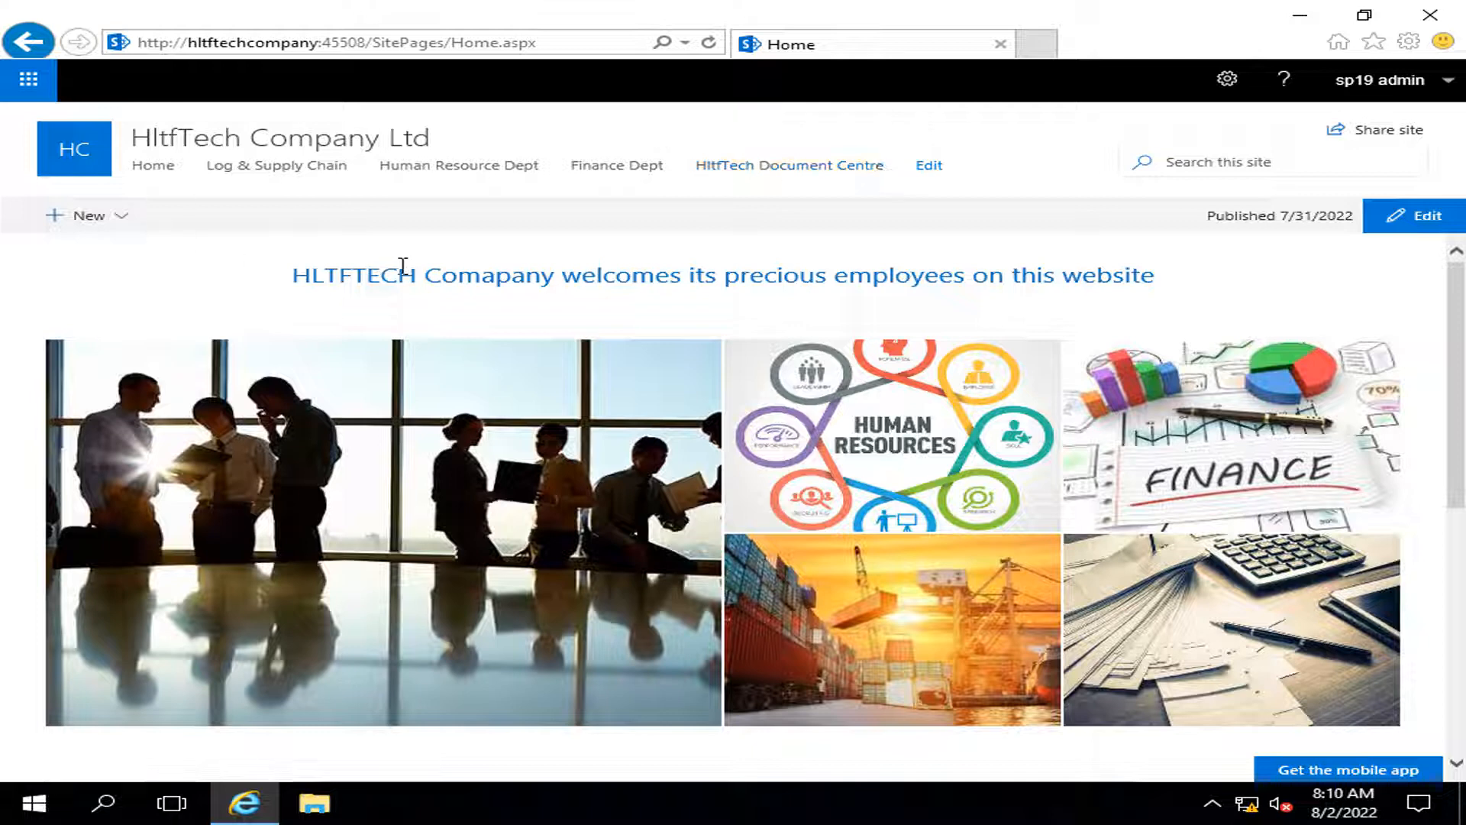
{"action": "left_click", "coordinate": [447, 167]}
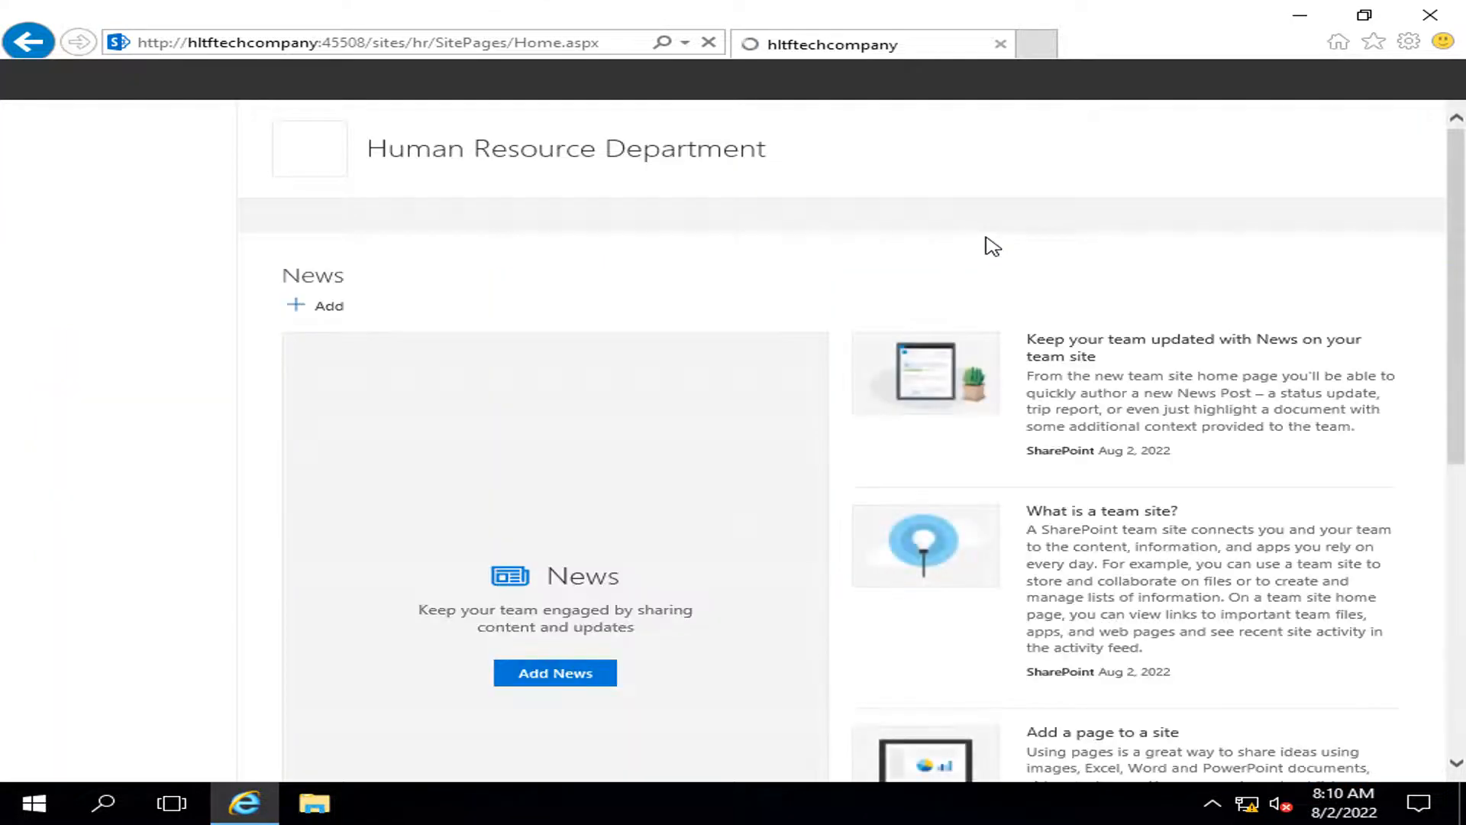
{"action": "left_click", "coordinate": [36, 47]}
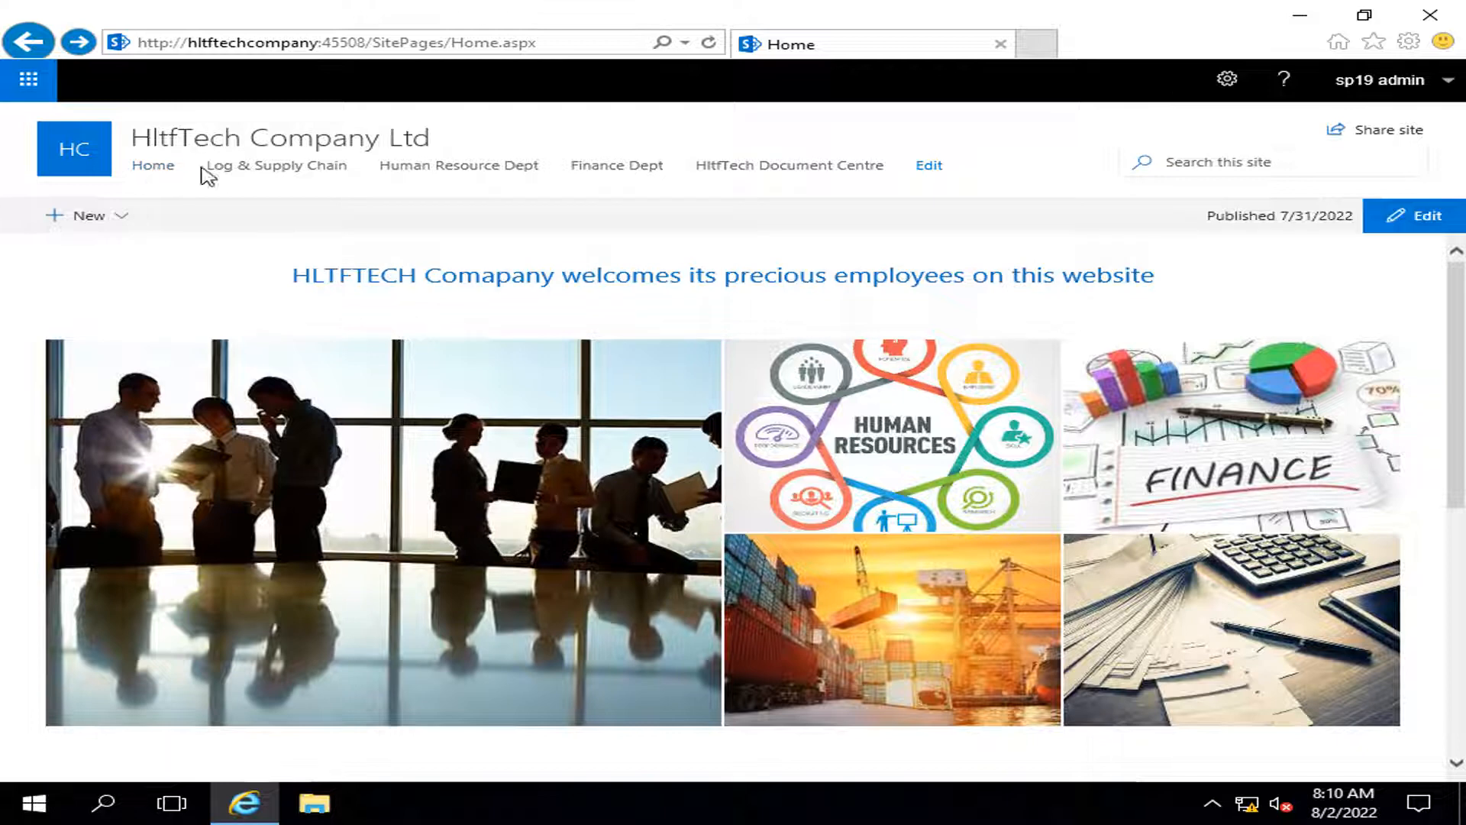
{"action": "scroll", "coordinate": [695, 488], "scroll_direction": "down", "scroll_amount": 5}
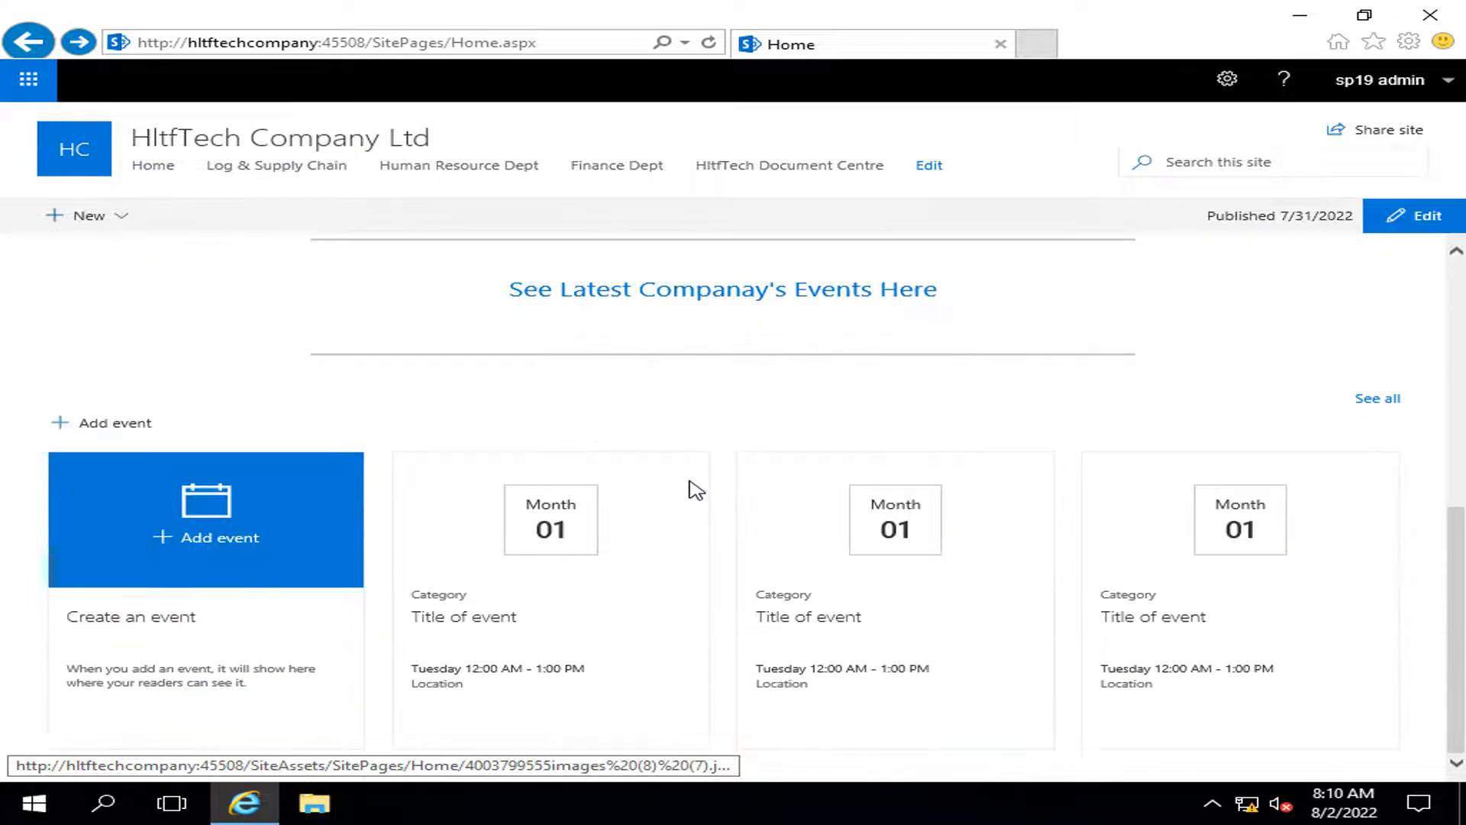
{"action": "scroll", "coordinate": [695, 489], "scroll_direction": "up", "scroll_amount": 5}
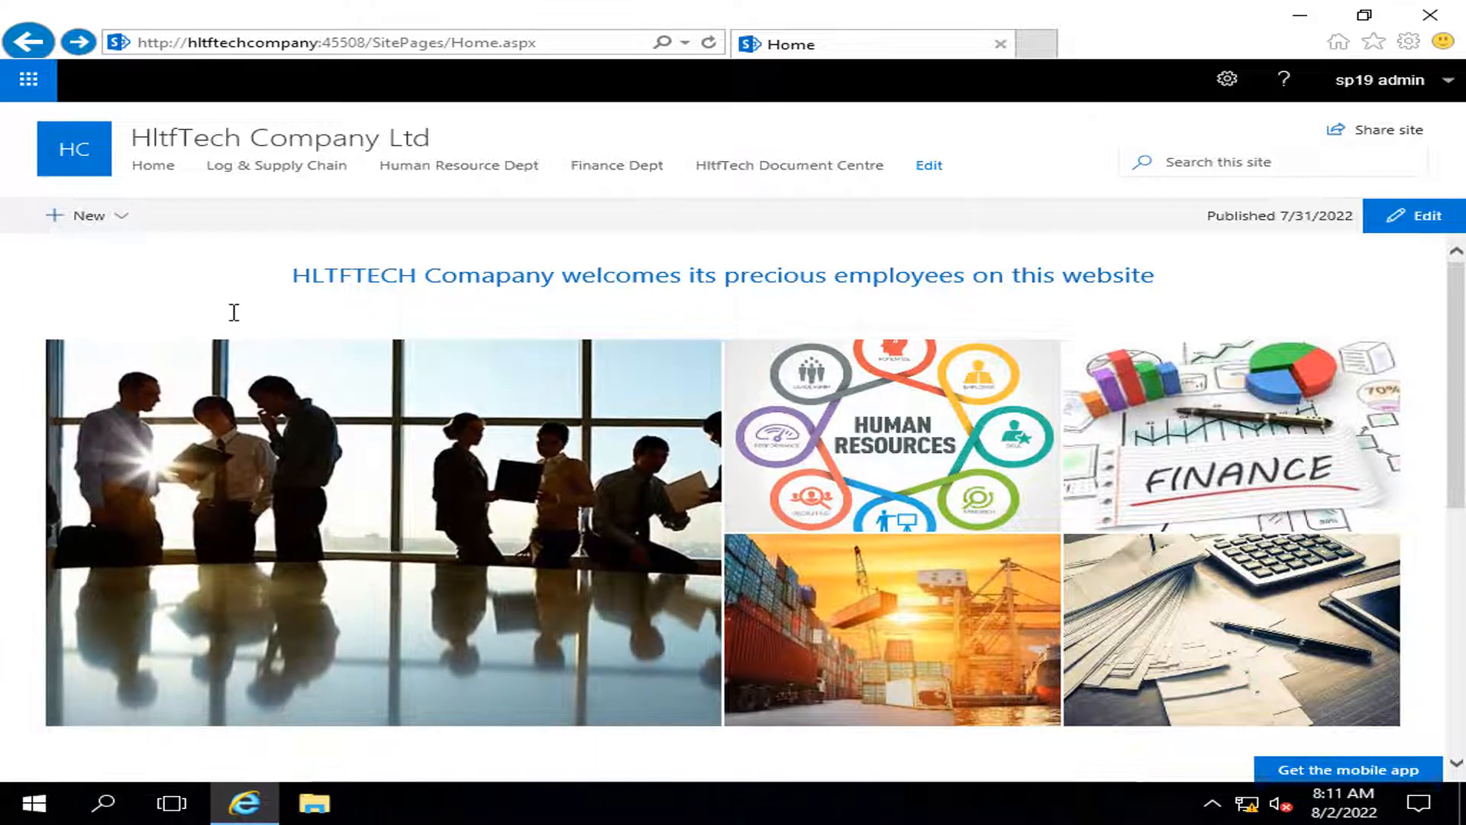
Step: Go from the gear menu through Site information and all site settings to the home site's Site permissions
{"action": "left_click", "coordinate": [1225, 80]}
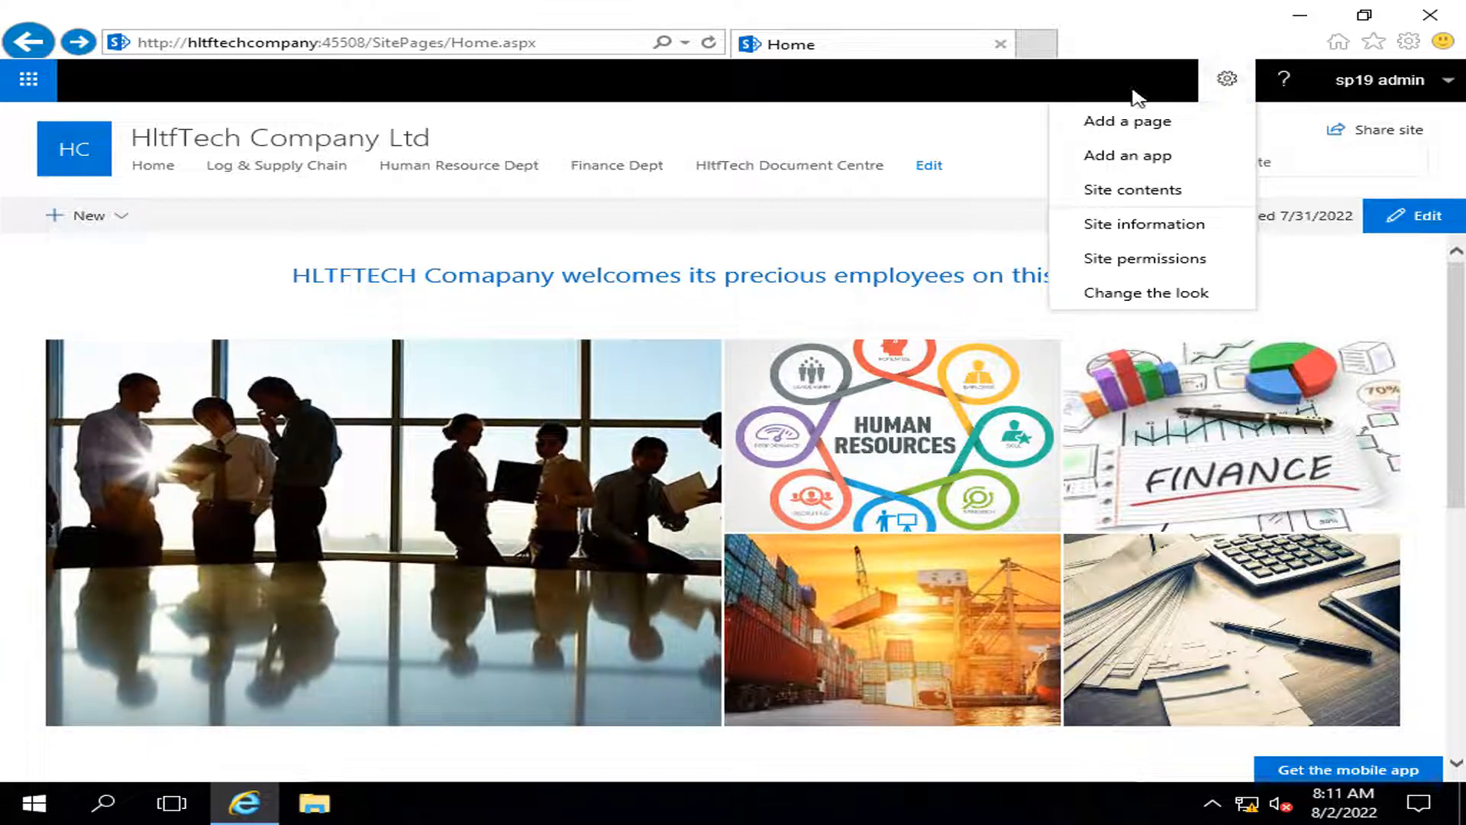
{"action": "left_click", "coordinate": [1158, 221]}
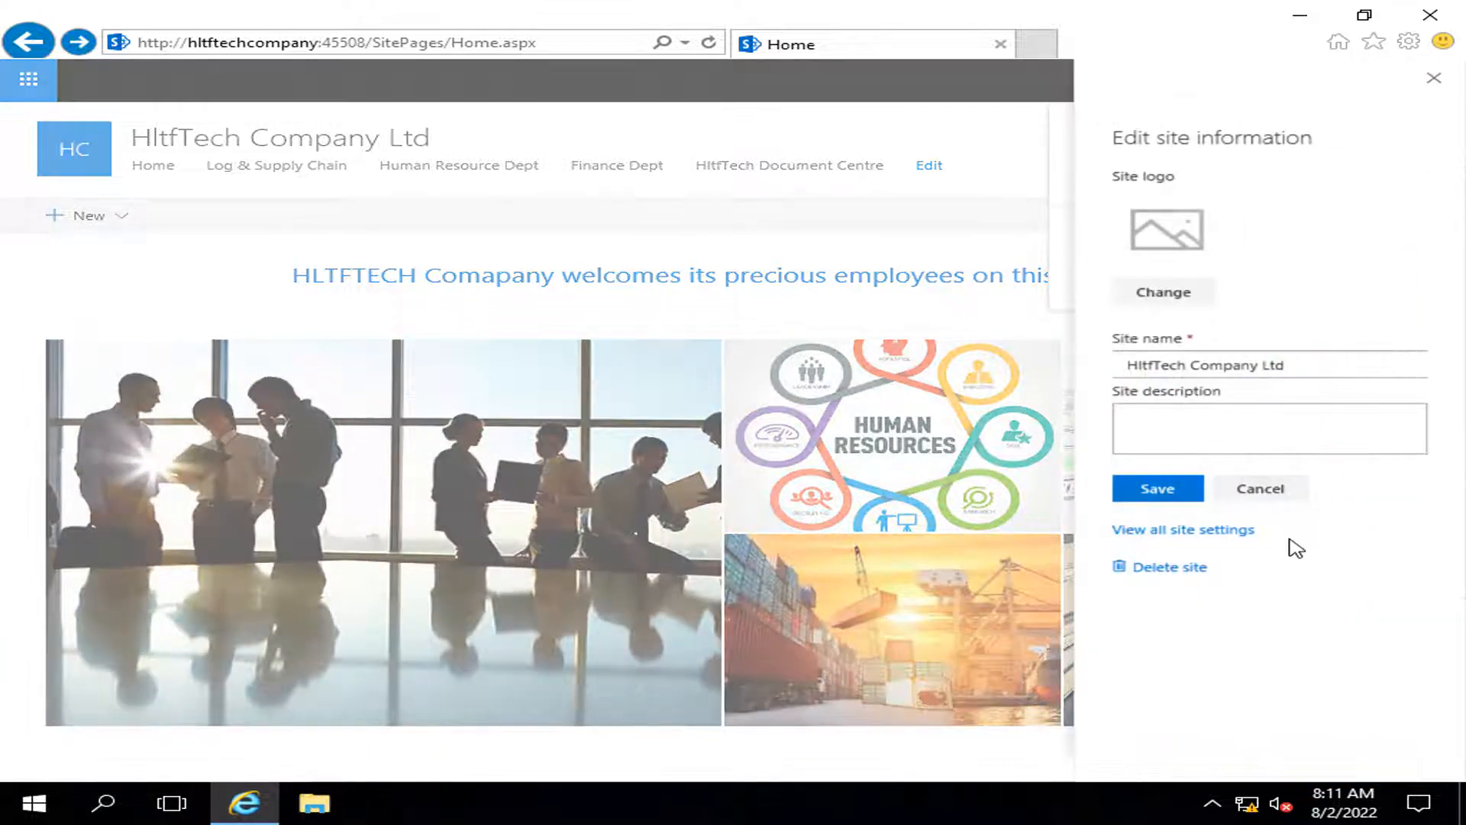
{"action": "left_click", "coordinate": [1171, 533]}
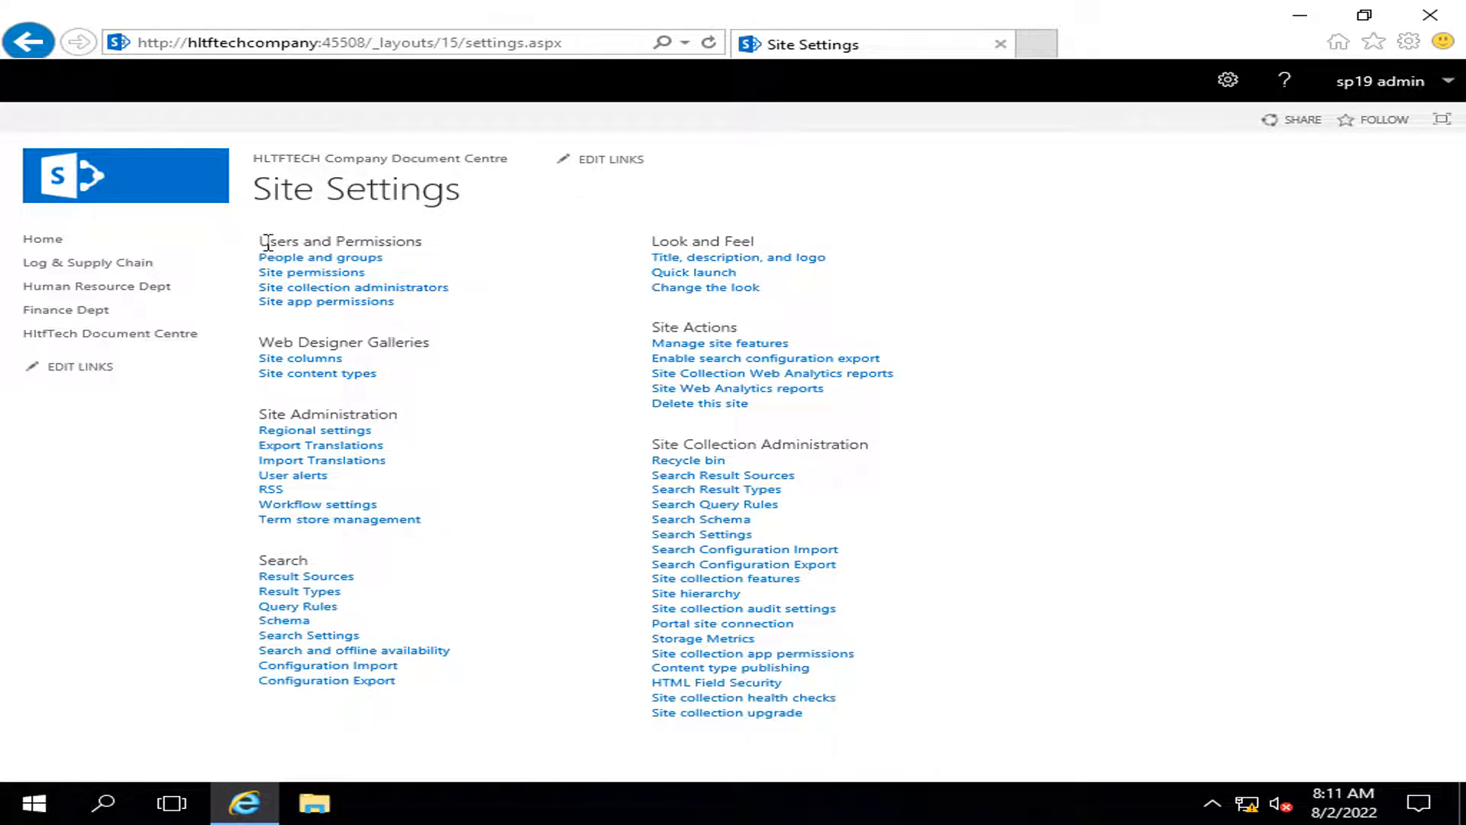
{"action": "left_click_drag", "start_coordinate": [269, 243], "coordinate": [419, 249]}
{"action": "left_click", "coordinate": [444, 264]}
{"action": "left_click", "coordinate": [316, 275]}
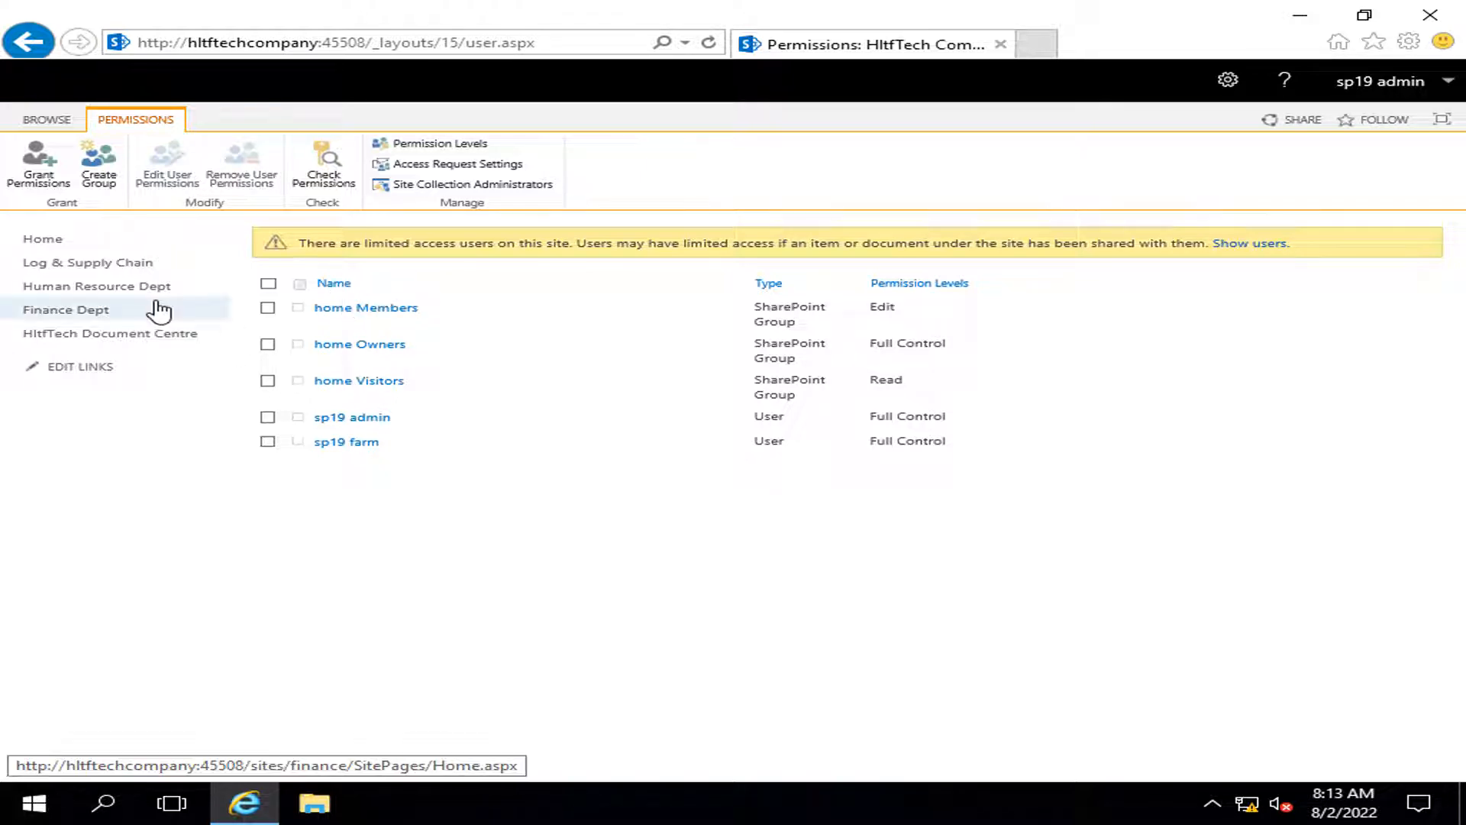
Step: Open Human Resource Dept's Site permissions page via site settings, then return to HltfTech HomePage
{"action": "left_click", "coordinate": [123, 287]}
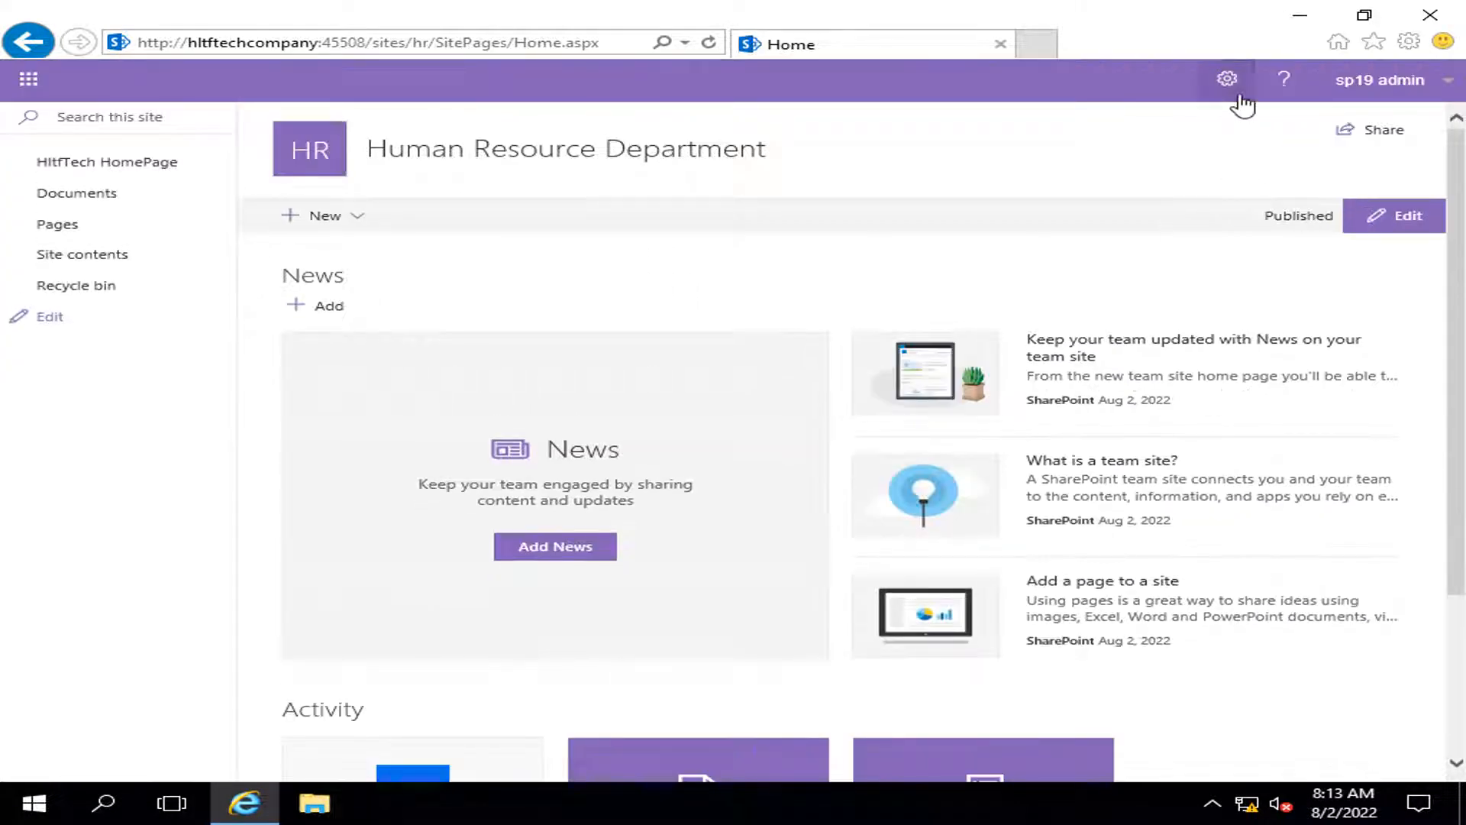
{"action": "left_click", "coordinate": [1228, 81]}
{"action": "left_click", "coordinate": [1188, 223]}
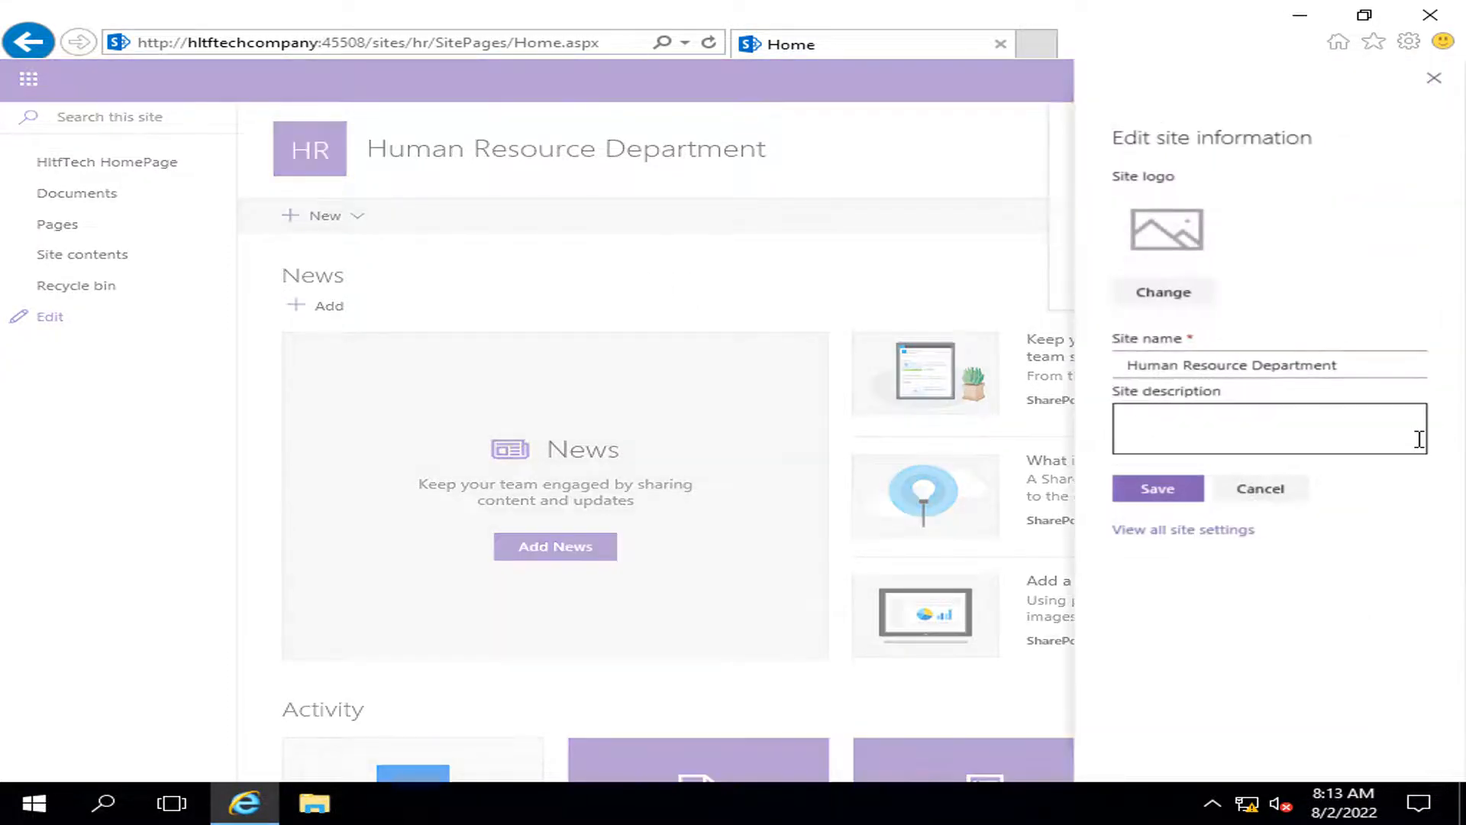
{"action": "left_click", "coordinate": [1230, 530]}
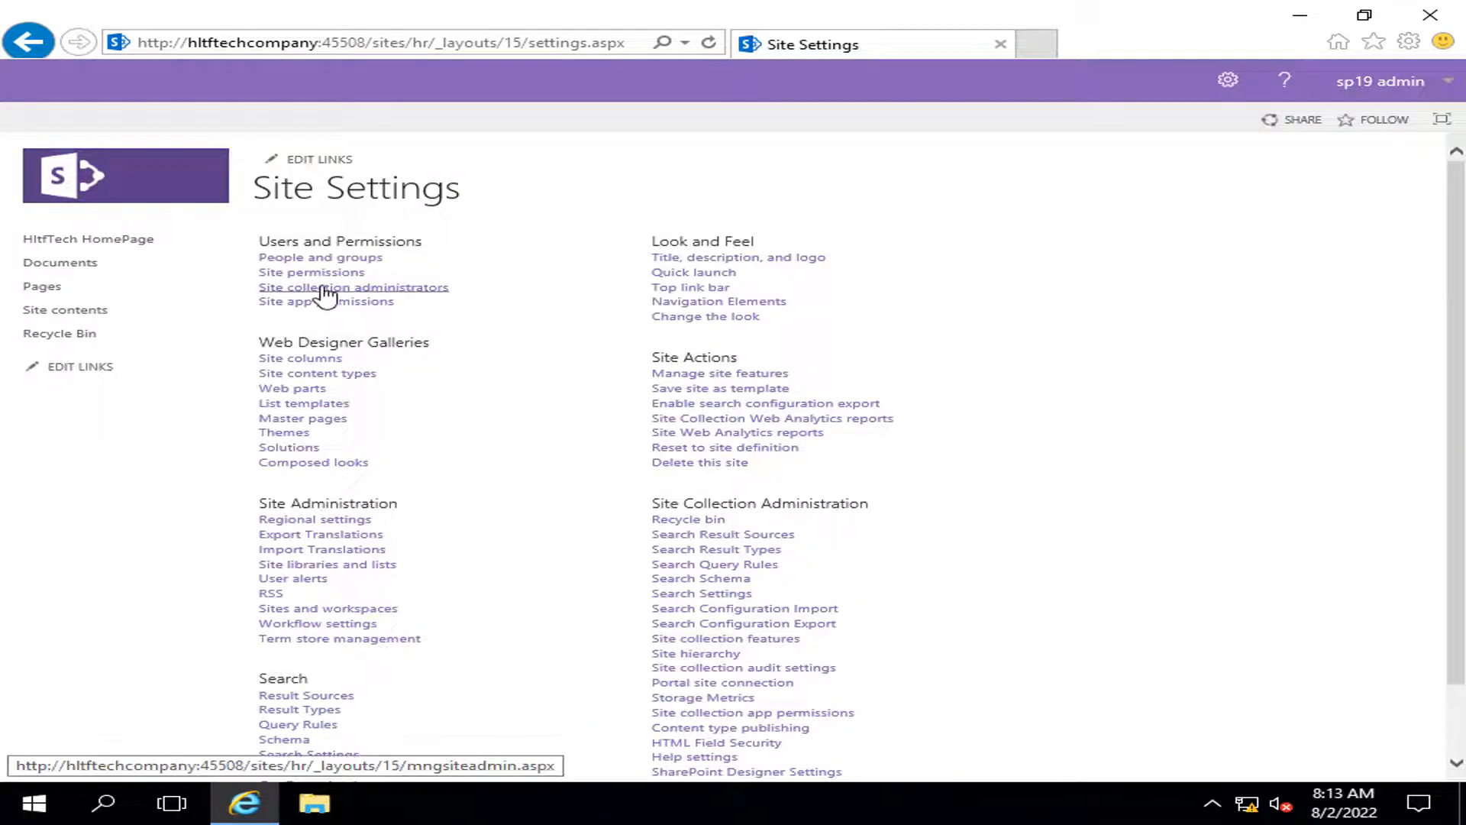
{"action": "left_click", "coordinate": [314, 273]}
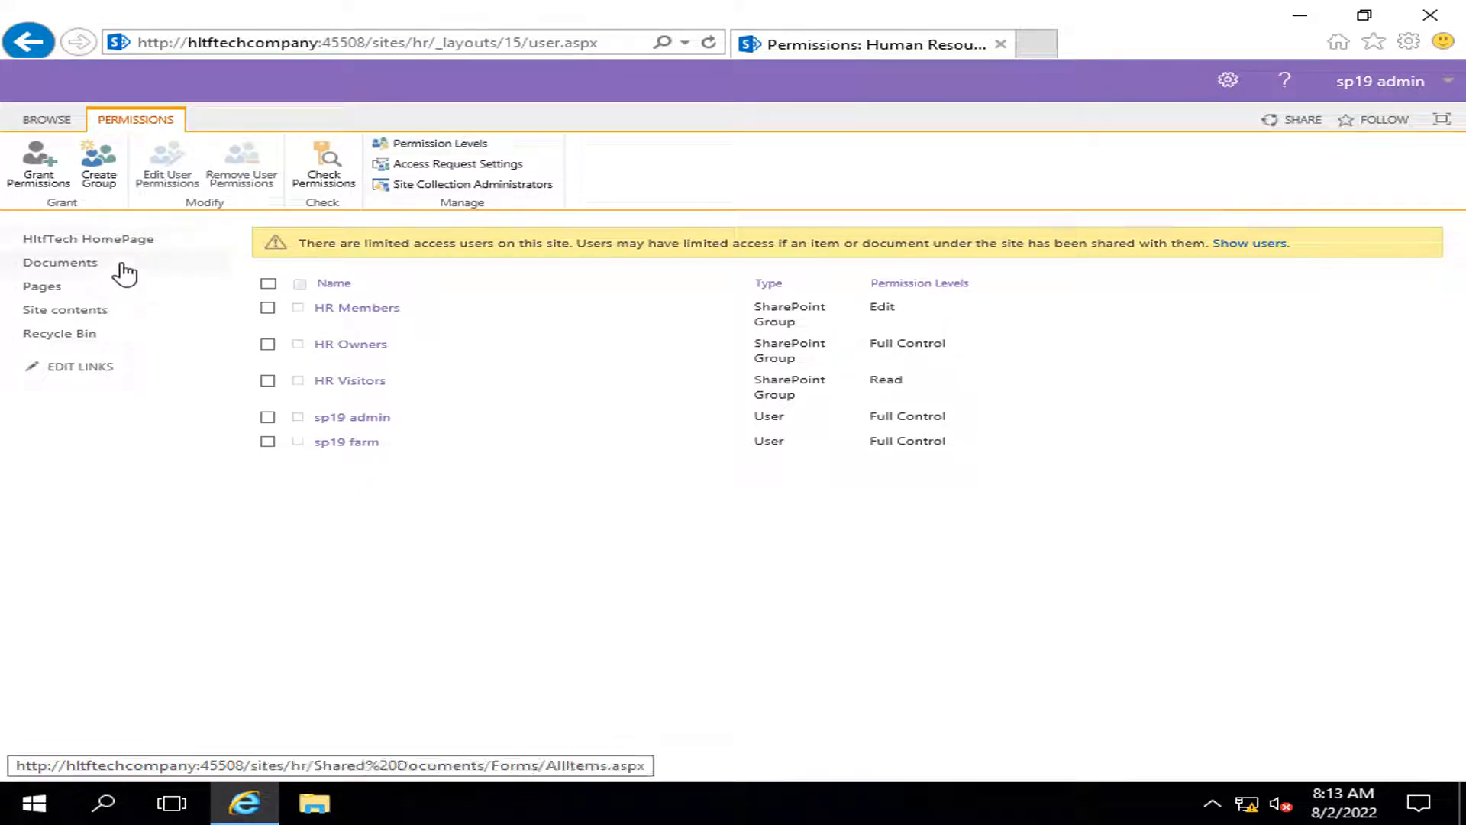
{"action": "left_click", "coordinate": [101, 241]}
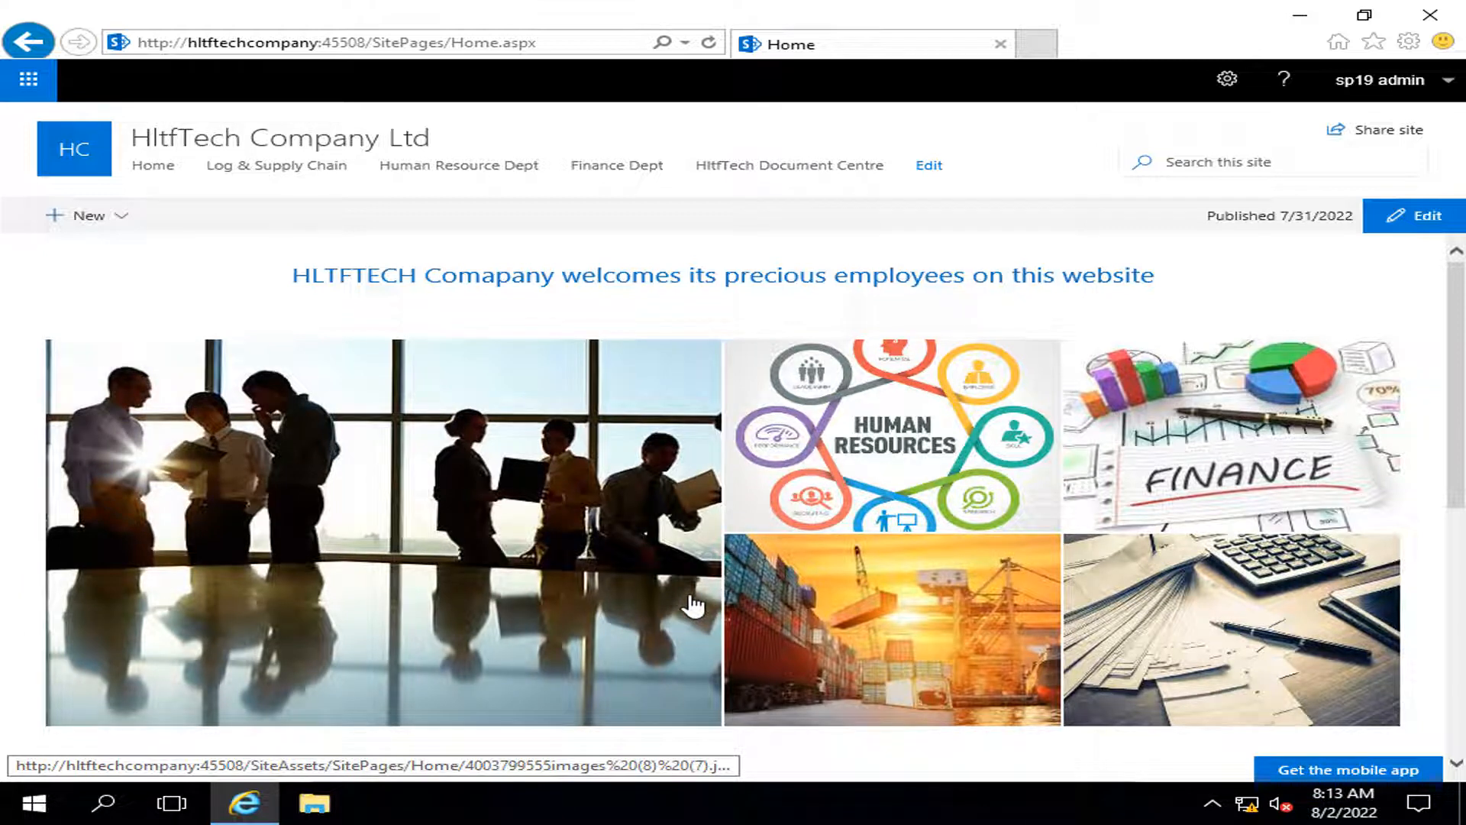
Step: Minimize Internet Explorer and launch Active Directory Users and Computers with the dsa search
{"action": "left_click", "coordinate": [1297, 15]}
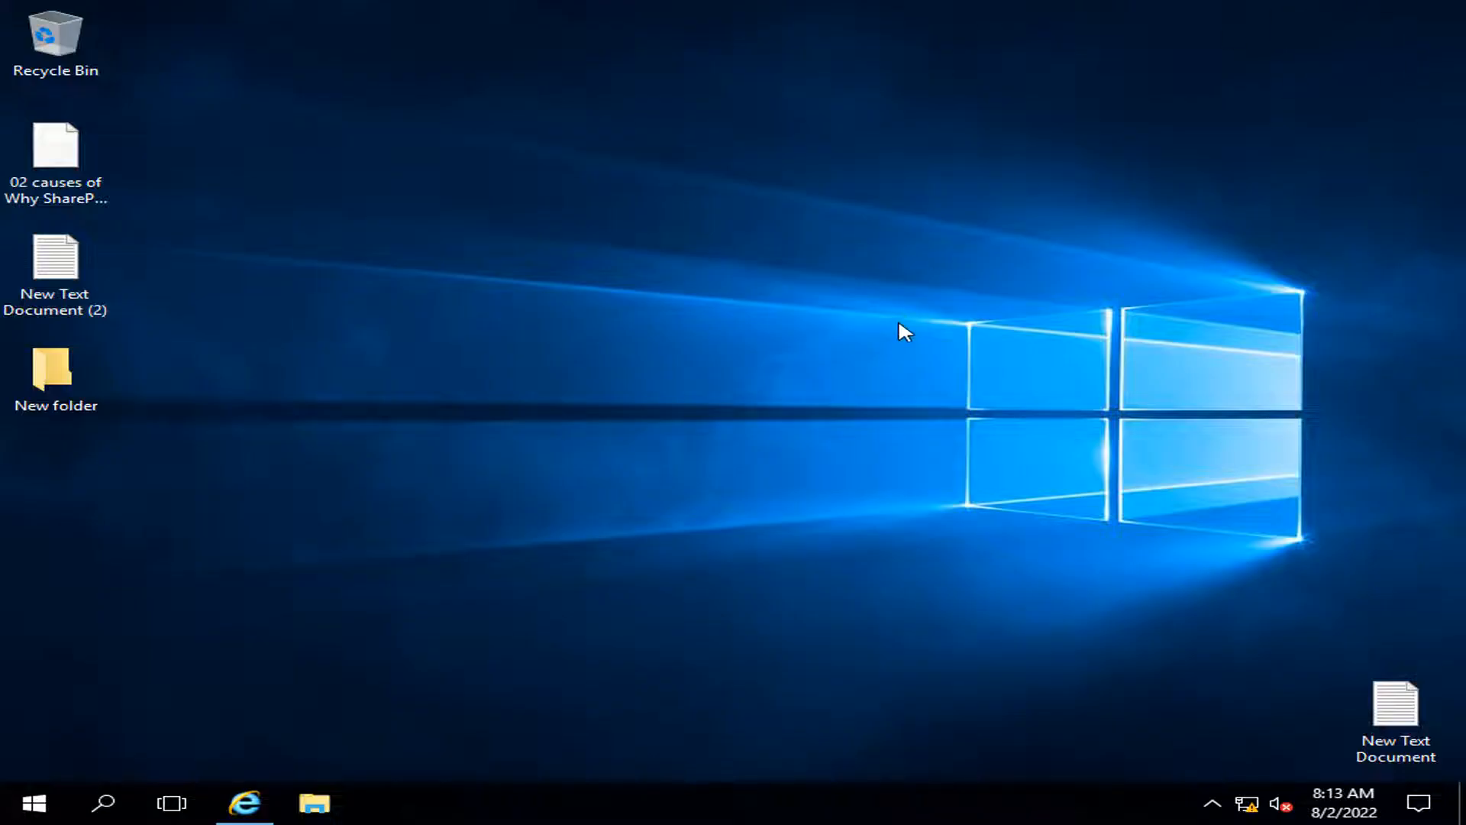
{"action": "left_click", "coordinate": [52, 813]}
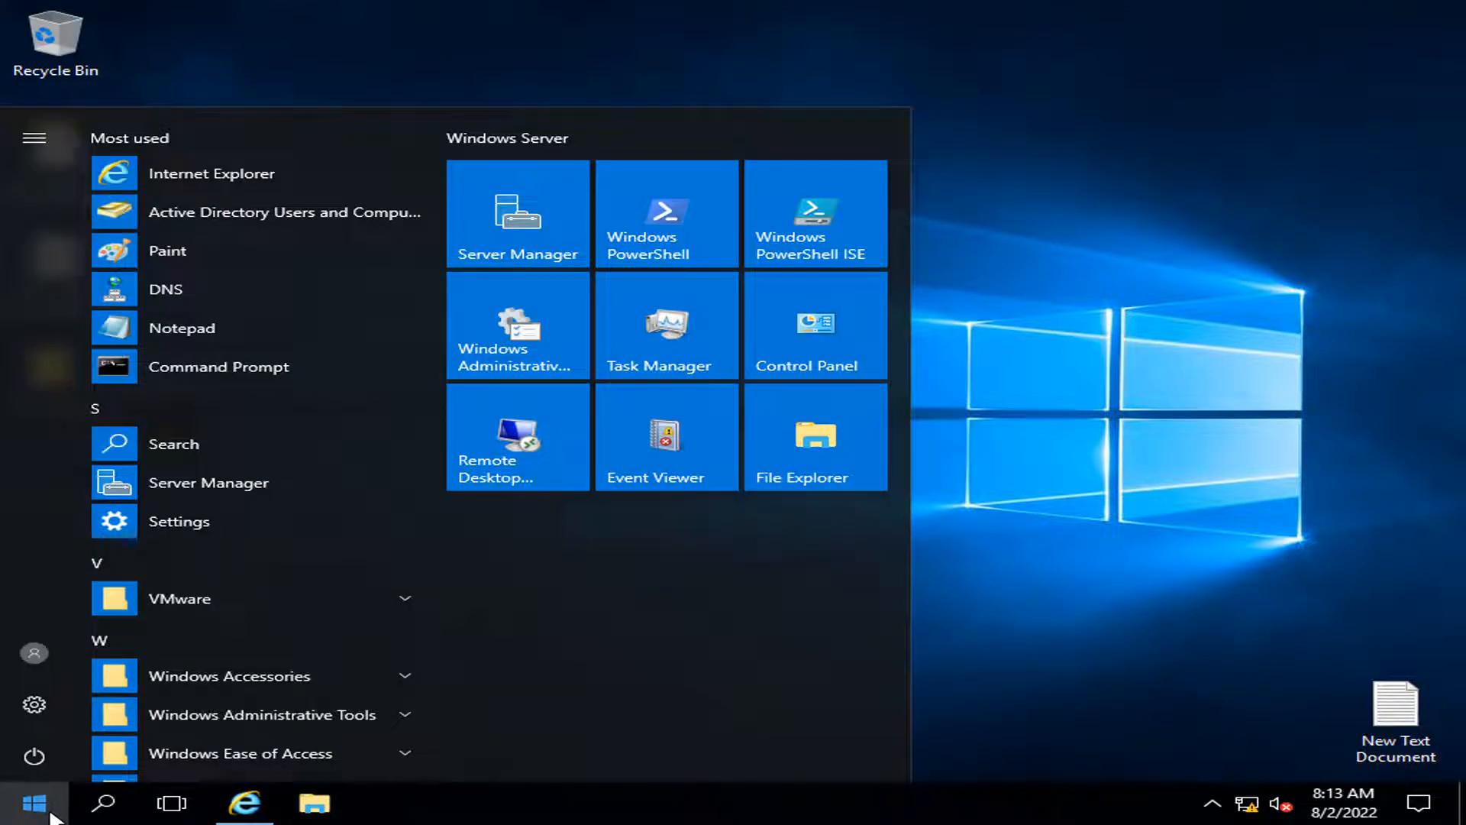
{"action": "type", "text": "dsa"}
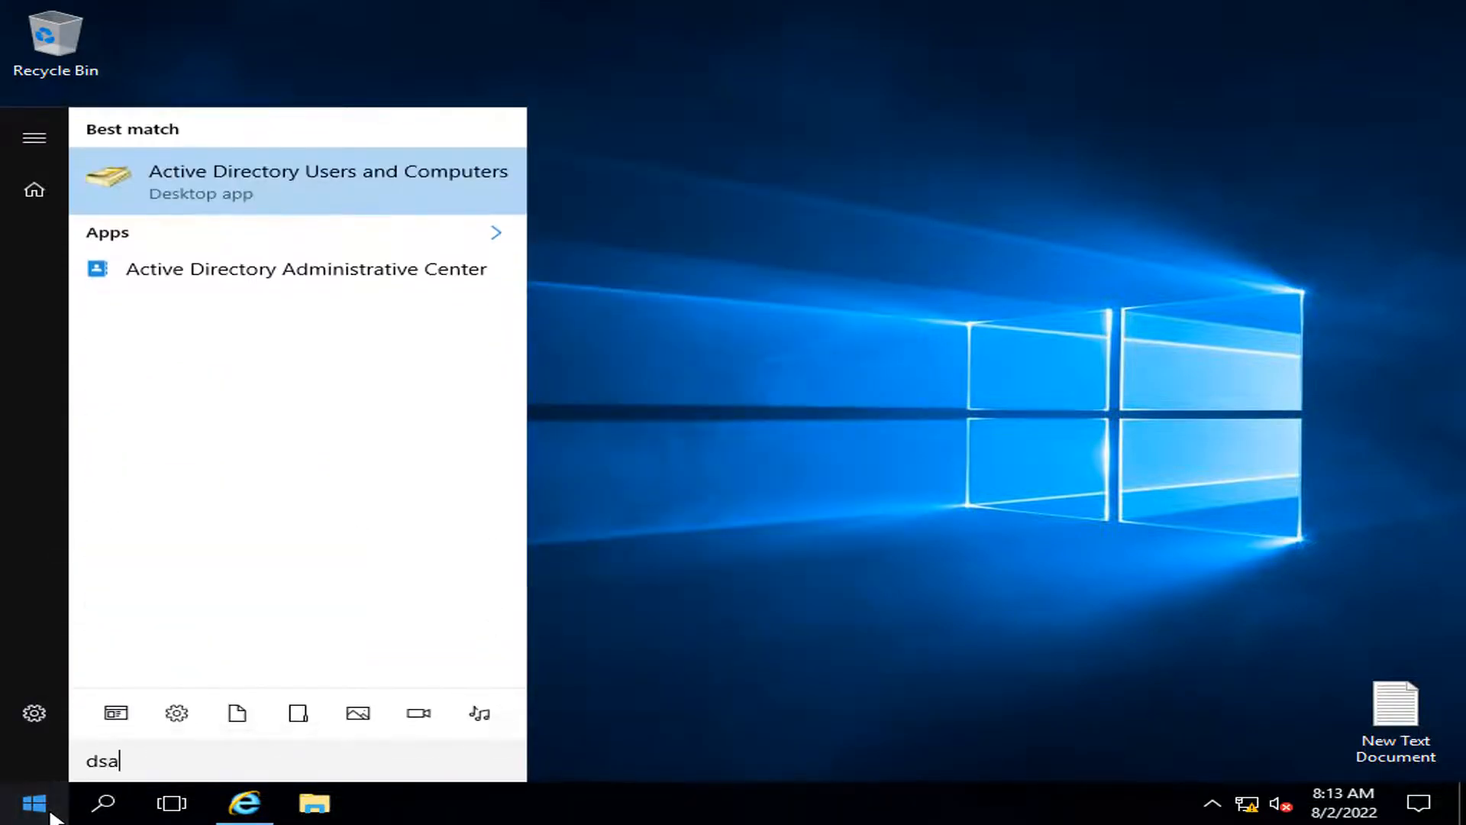
{"action": "key", "text": "Return"}
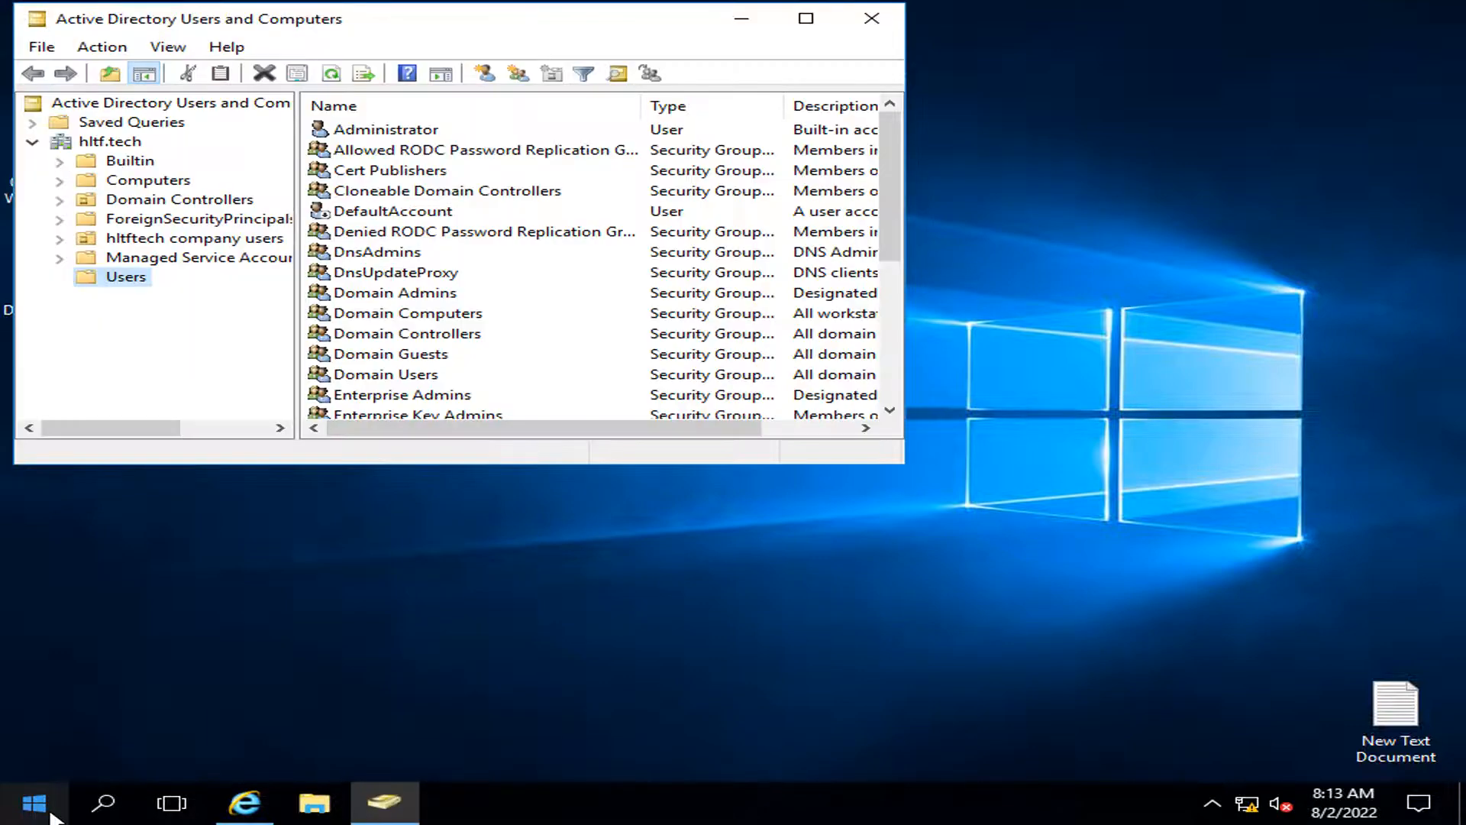
Step: Maximize the console and select the hltftech company users OU, bringing up its context menu
{"action": "left_click", "coordinate": [811, 15]}
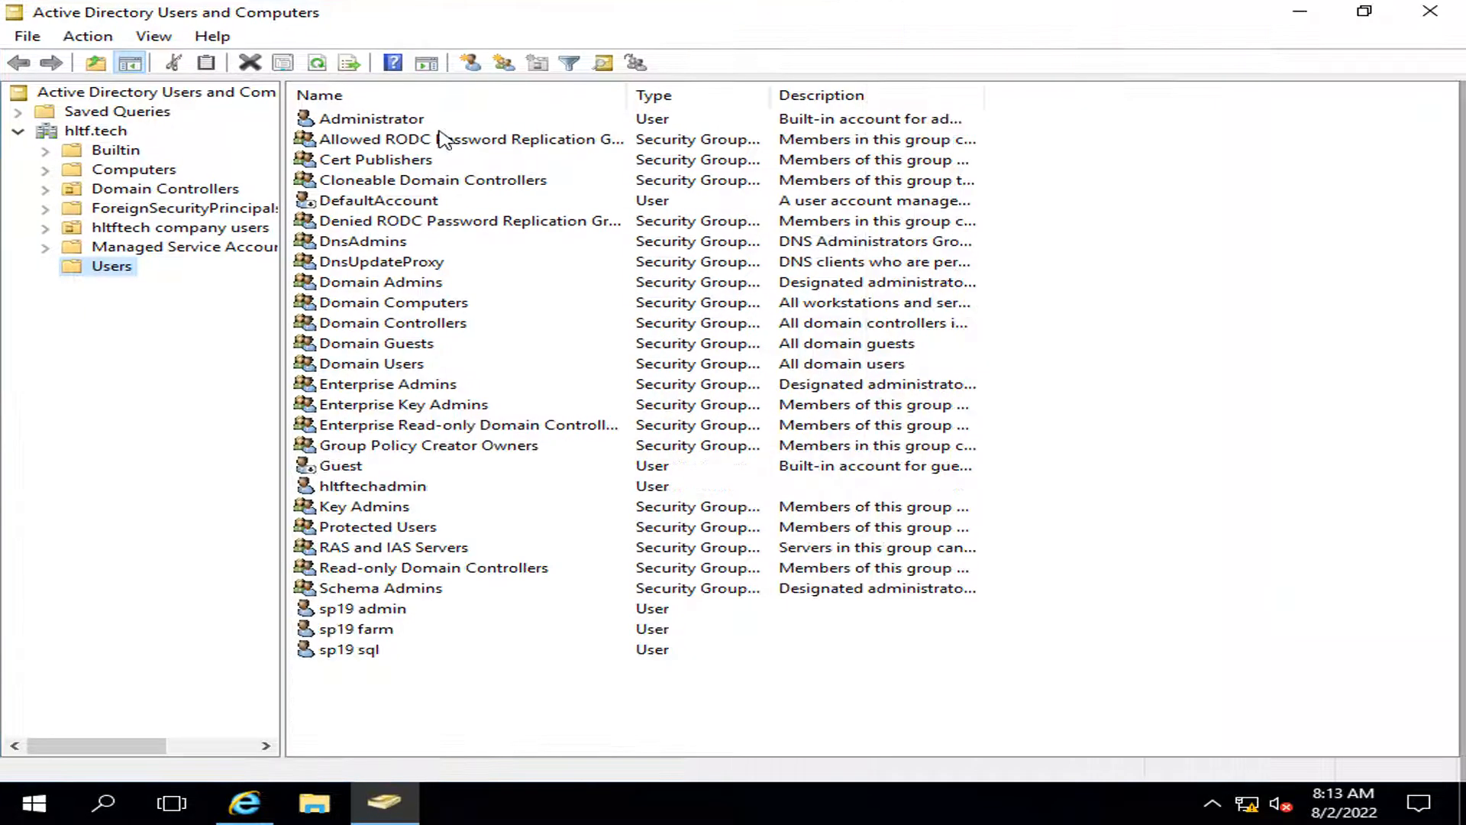
{"action": "left_click", "coordinate": [115, 169]}
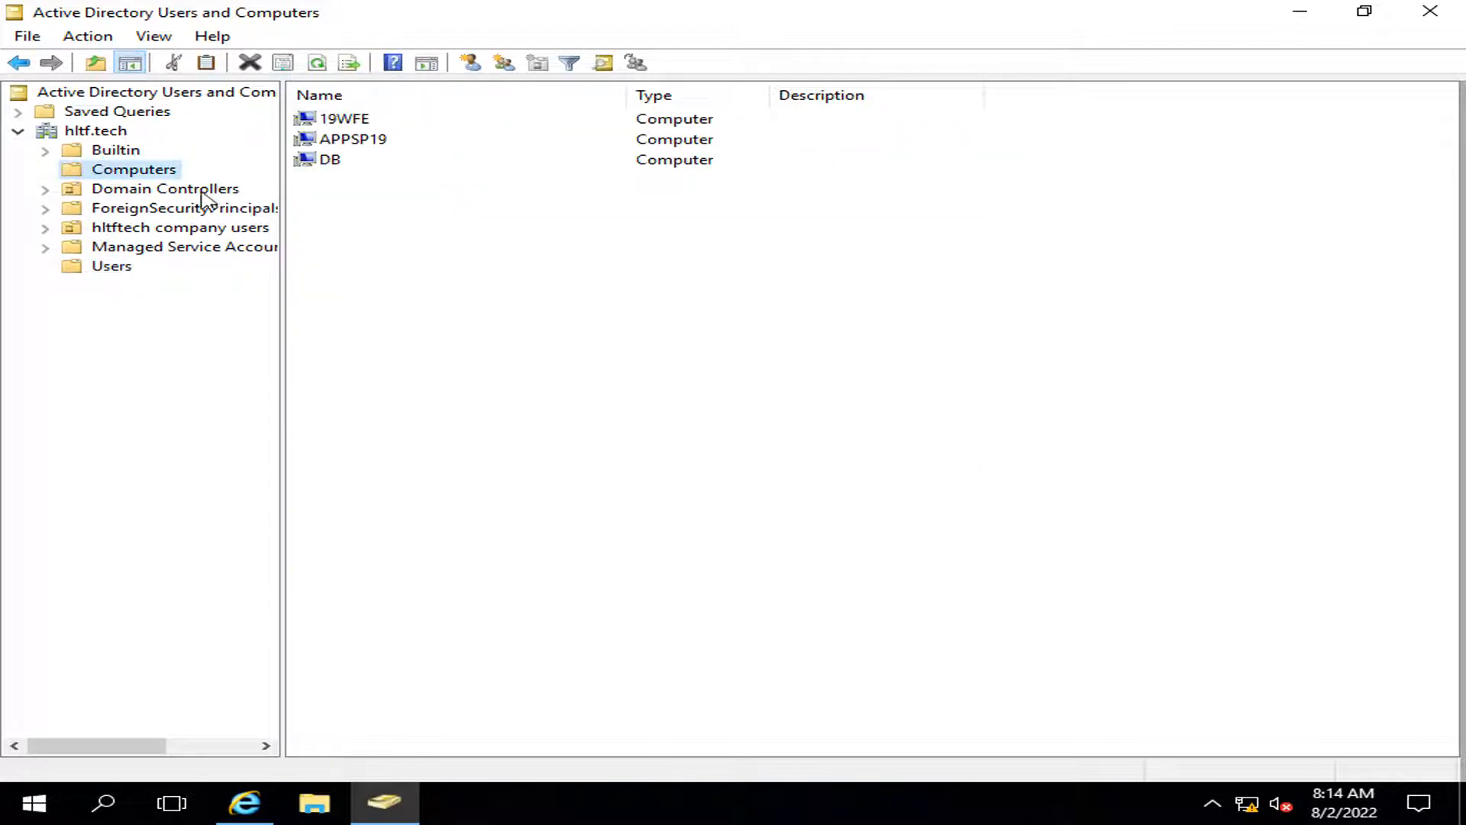
{"action": "left_click", "coordinate": [171, 227]}
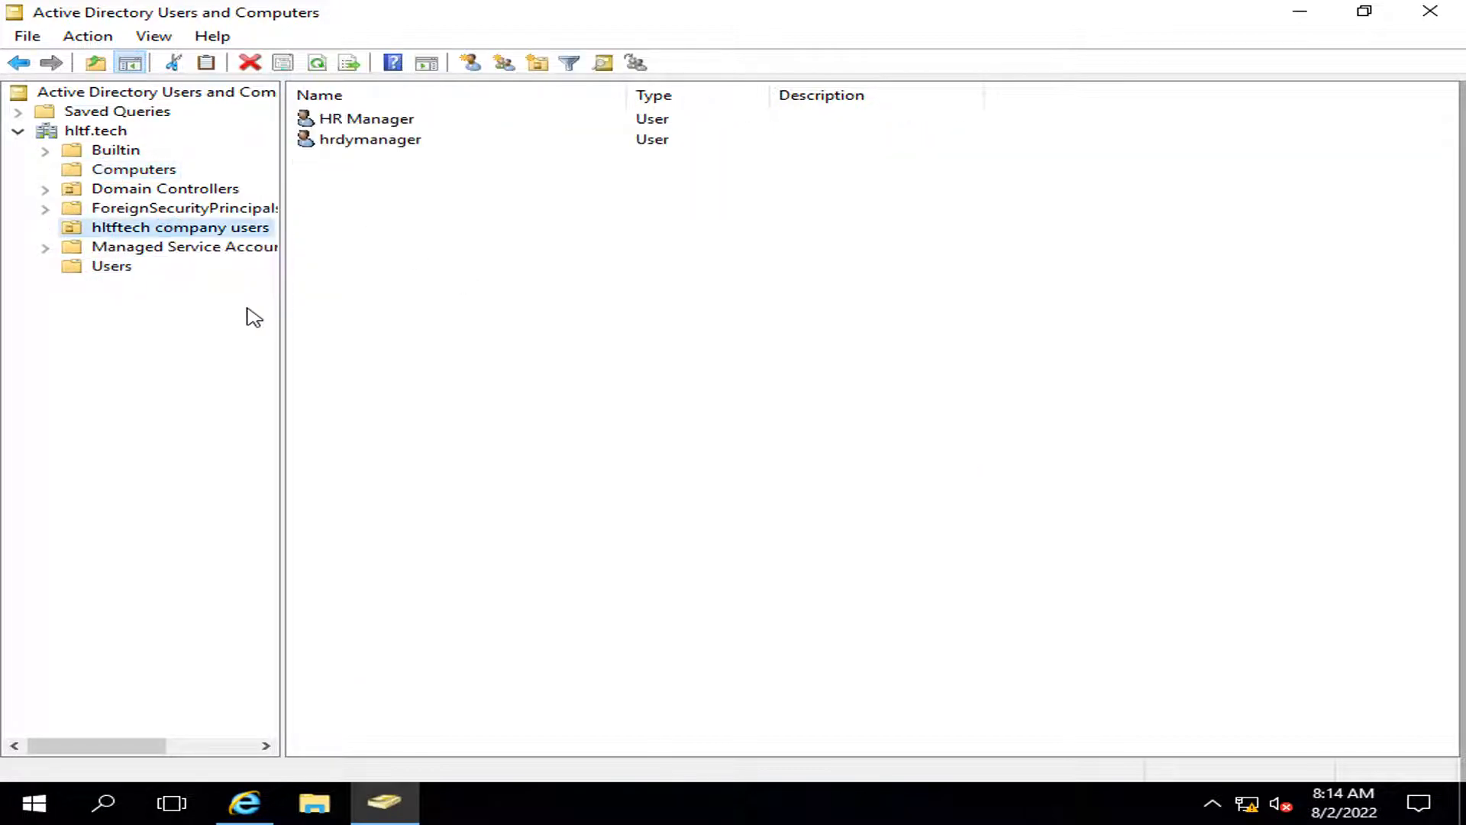
{"action": "left_click_drag", "start_coordinate": [222, 246], "coordinate": [340, 163]}
{"action": "right_click", "coordinate": [368, 280]}
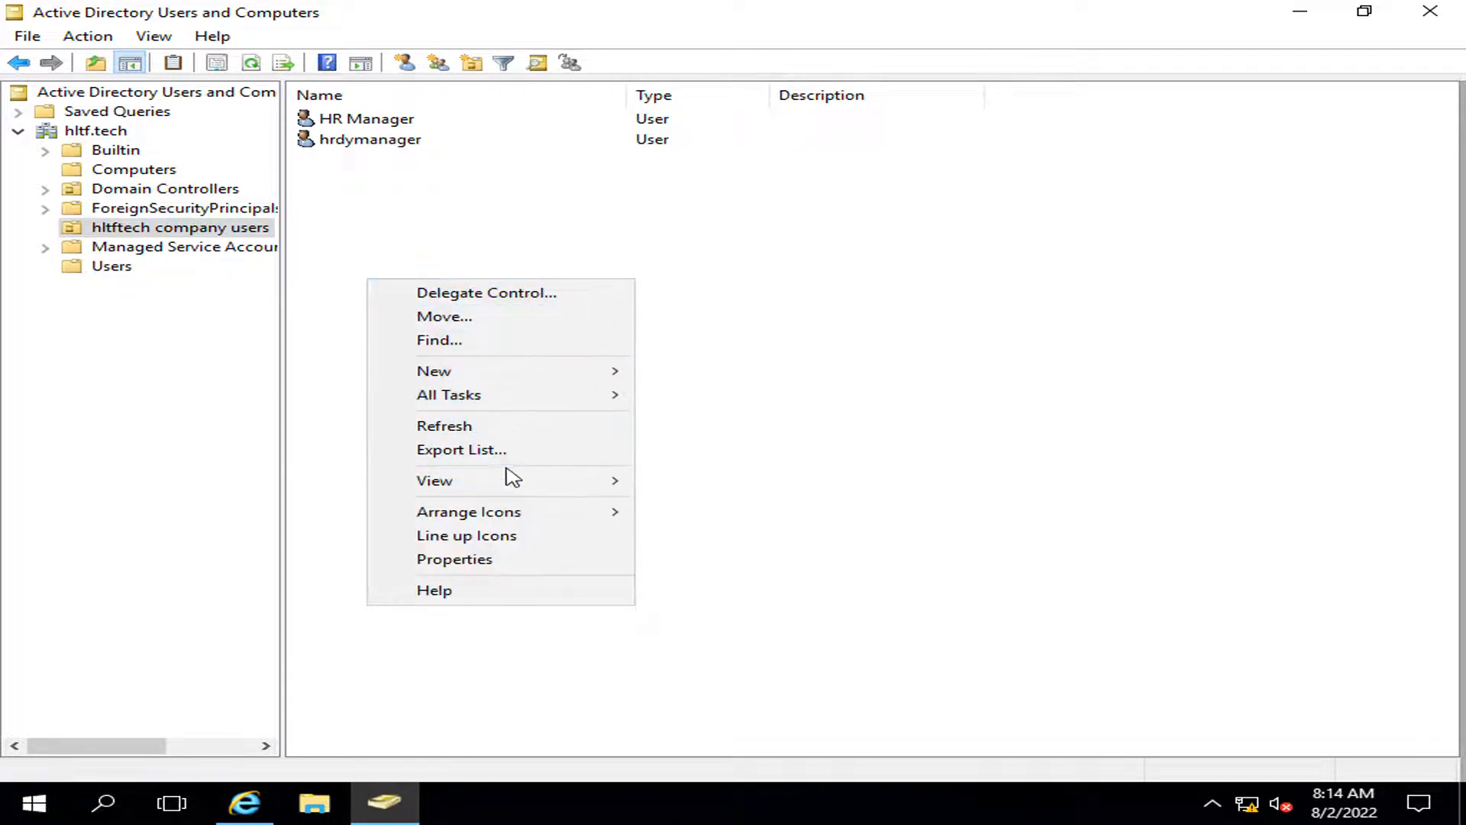
Step: Start a new user named Log Manager with logon name logmanager
{"action": "mouse_move", "coordinate": [531, 374]}
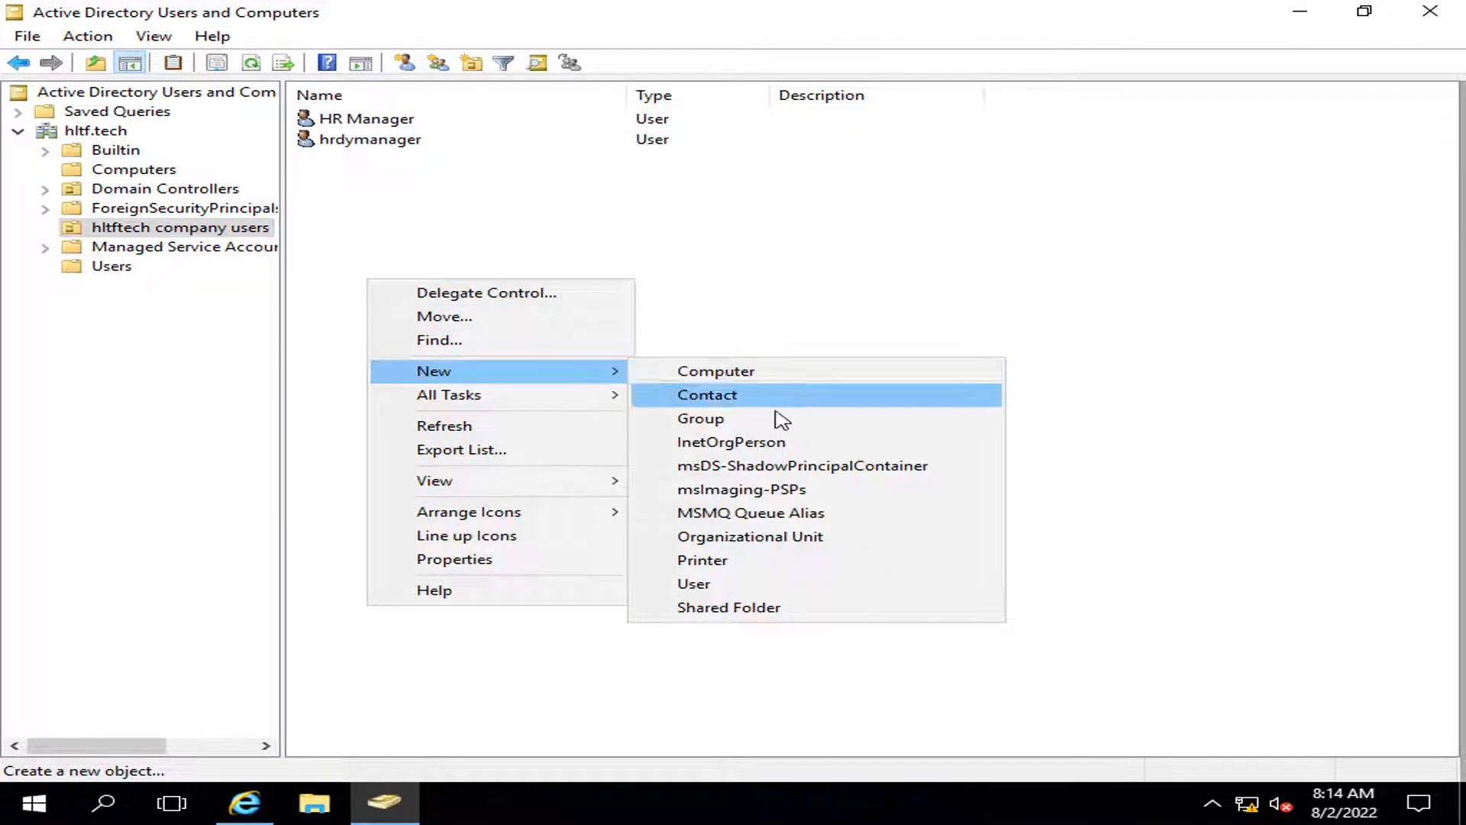
{"action": "left_click", "coordinate": [746, 591]}
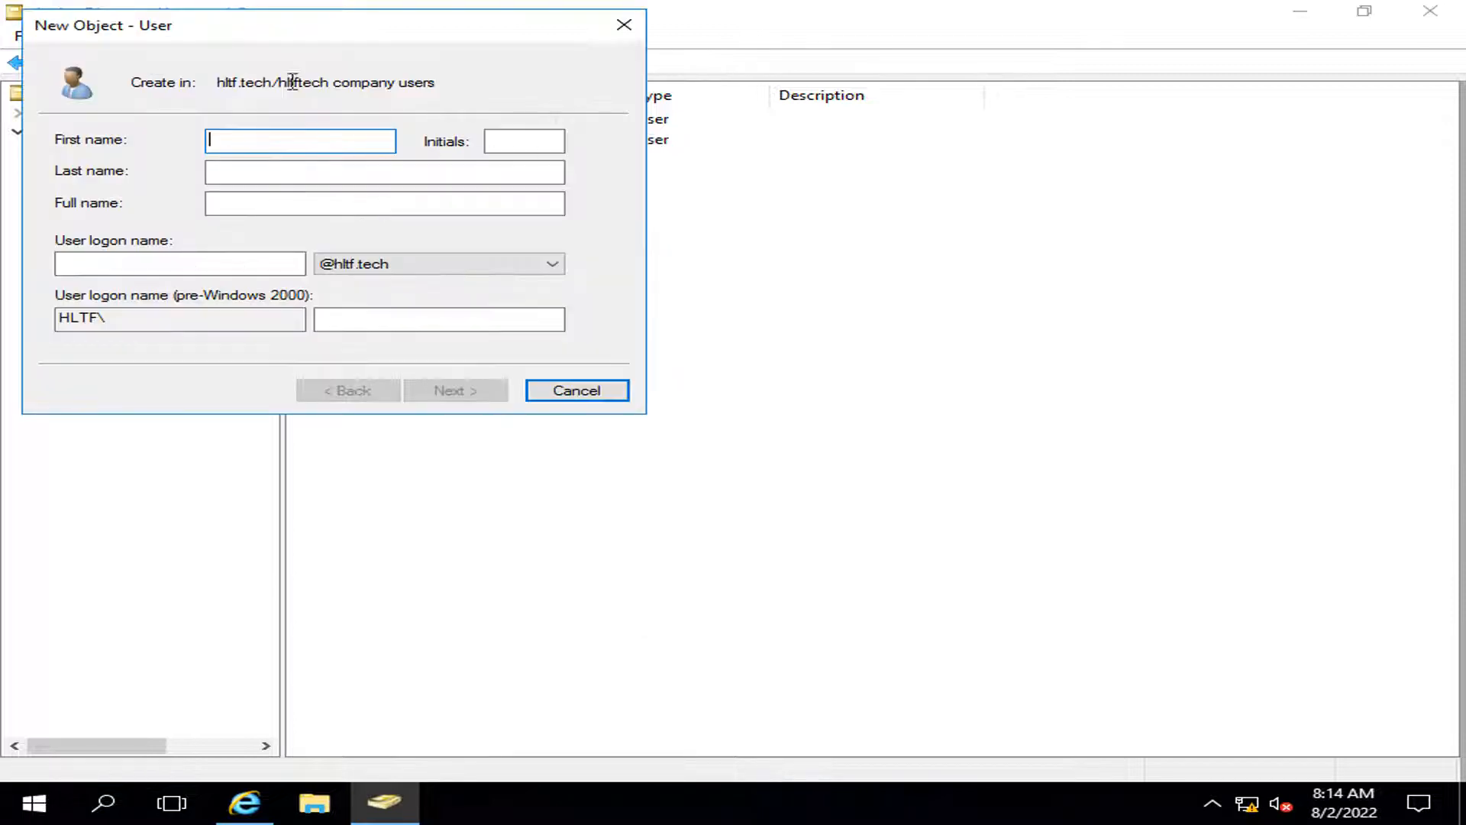
{"action": "left_click_drag", "start_coordinate": [319, 40], "coordinate": [762, 256]}
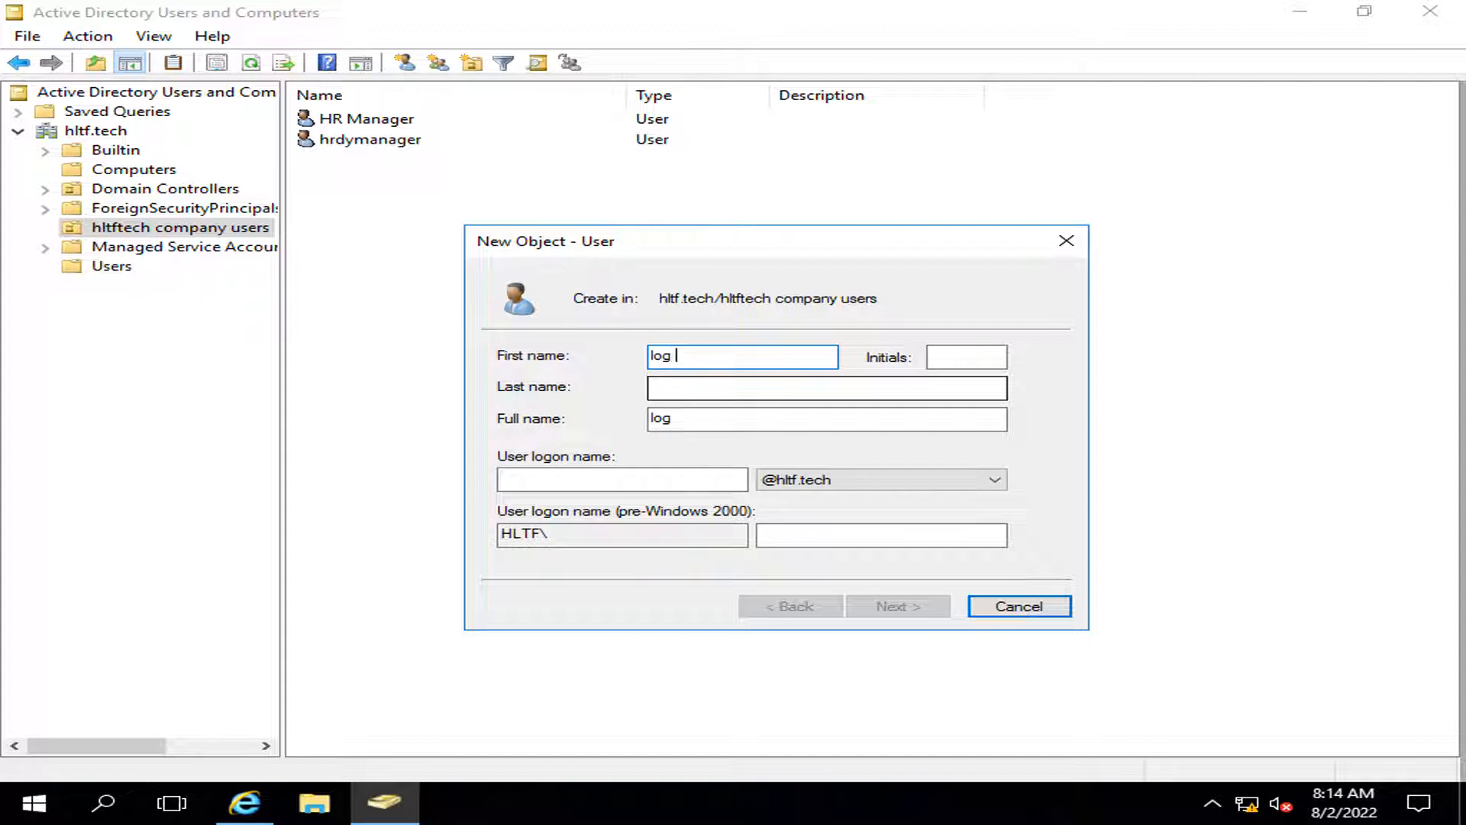
{"action": "key", "text": "Tab"}
{"action": "type", "text": "Mana"}
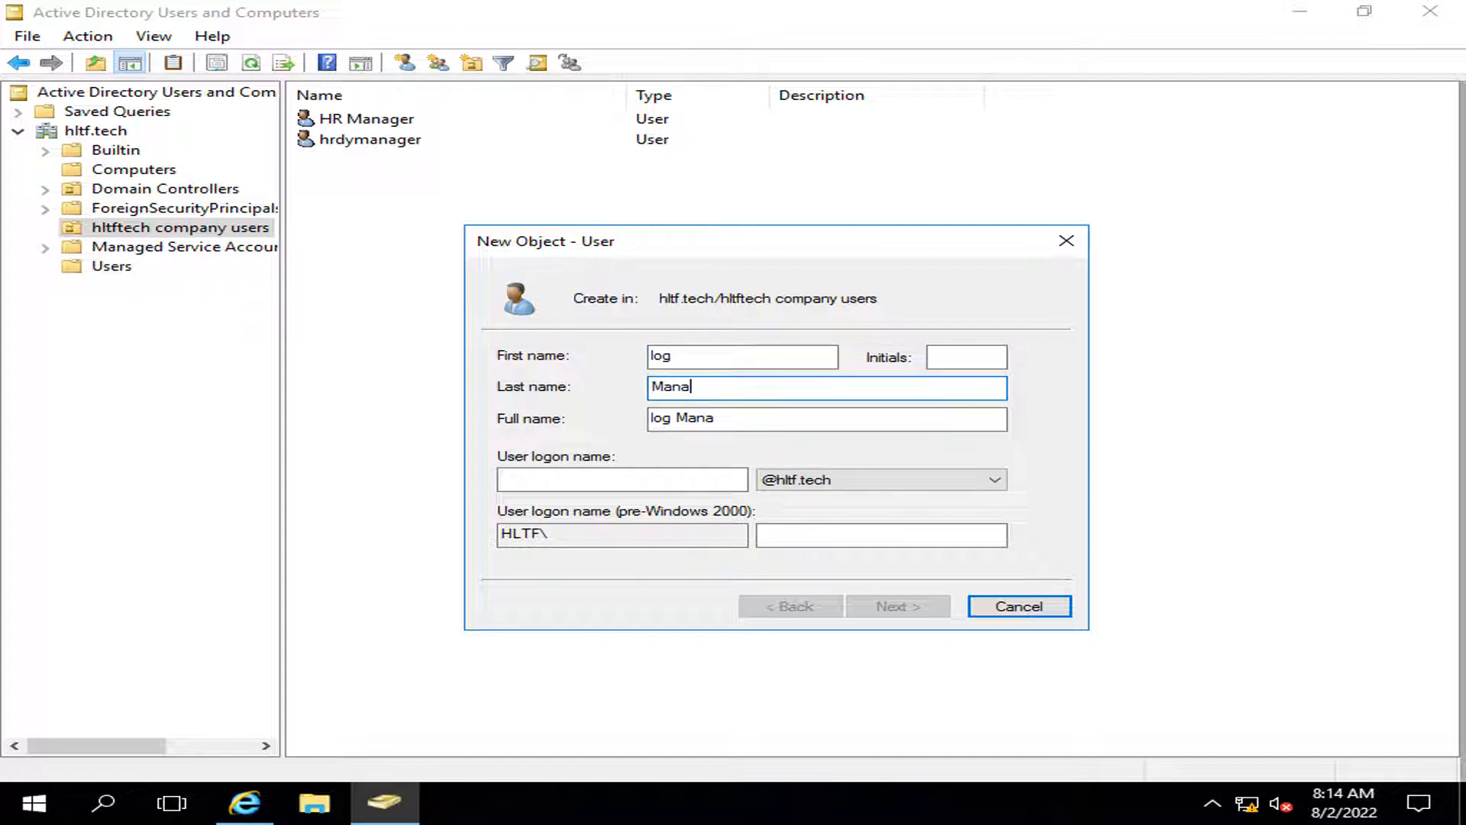
{"action": "type", "text": "ger"}
{"action": "key", "text": "shift+Tab"}
{"action": "key", "text": "shift+Tab"}
{"action": "left_click", "coordinate": [658, 355]}
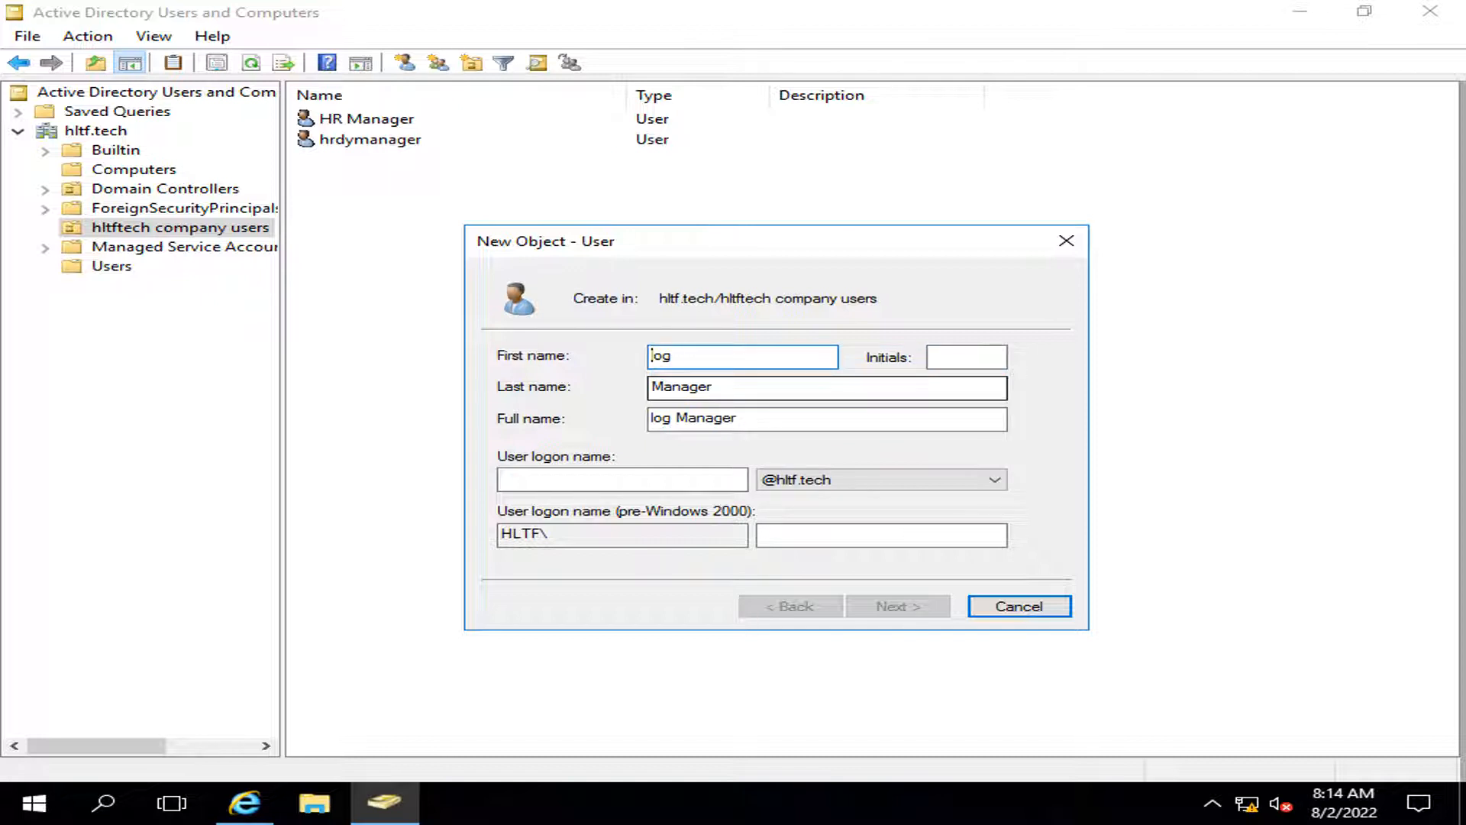
{"action": "key", "text": "BackSpace"}
{"action": "type", "text": "L"}
{"action": "key", "text": "Tab"}
{"action": "key", "text": "Tab"}
{"action": "key", "text": "Tab"}
{"action": "key", "text": "Tab"}
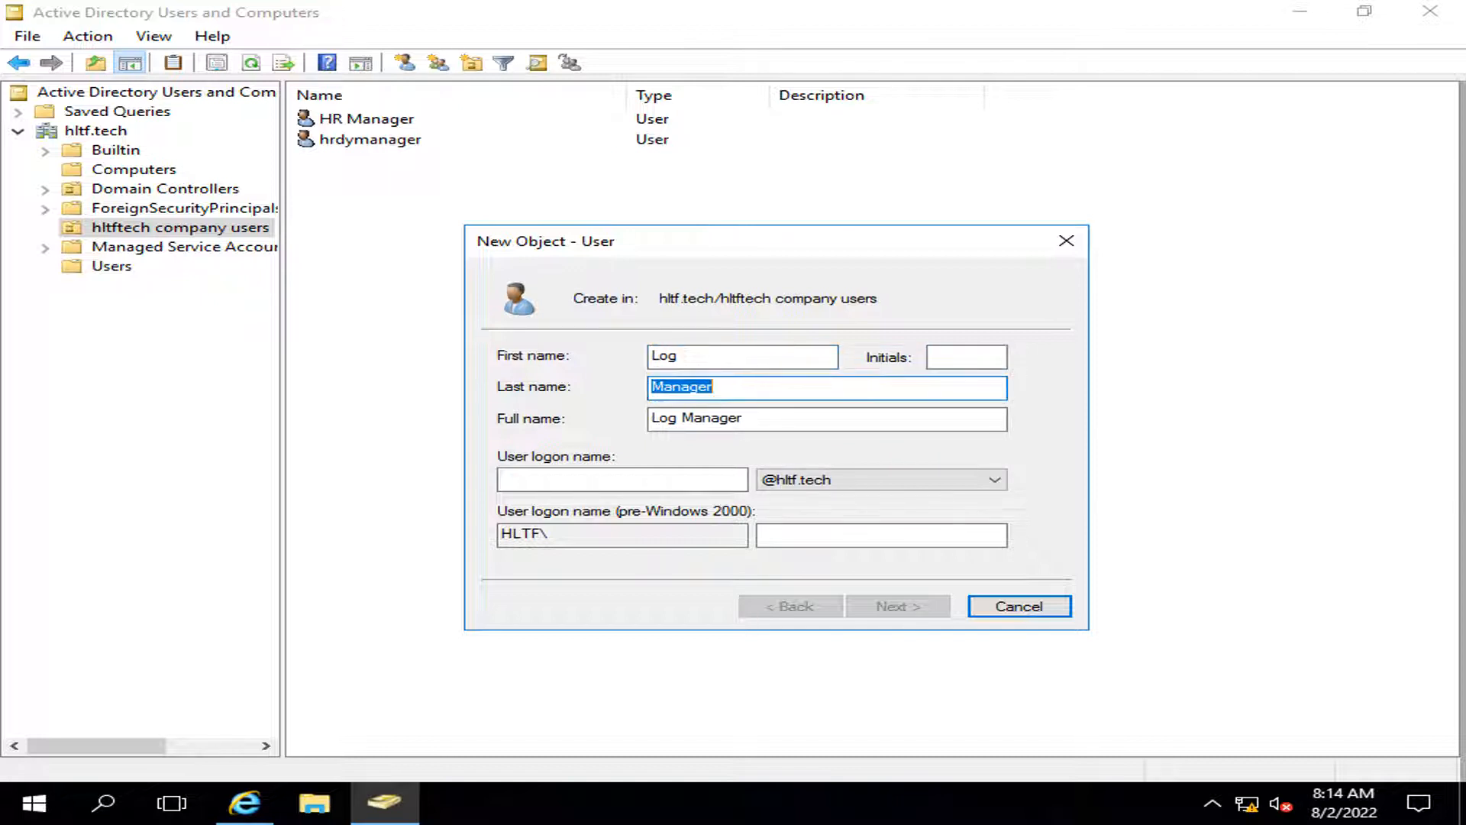
{"action": "type", "text": "log"}
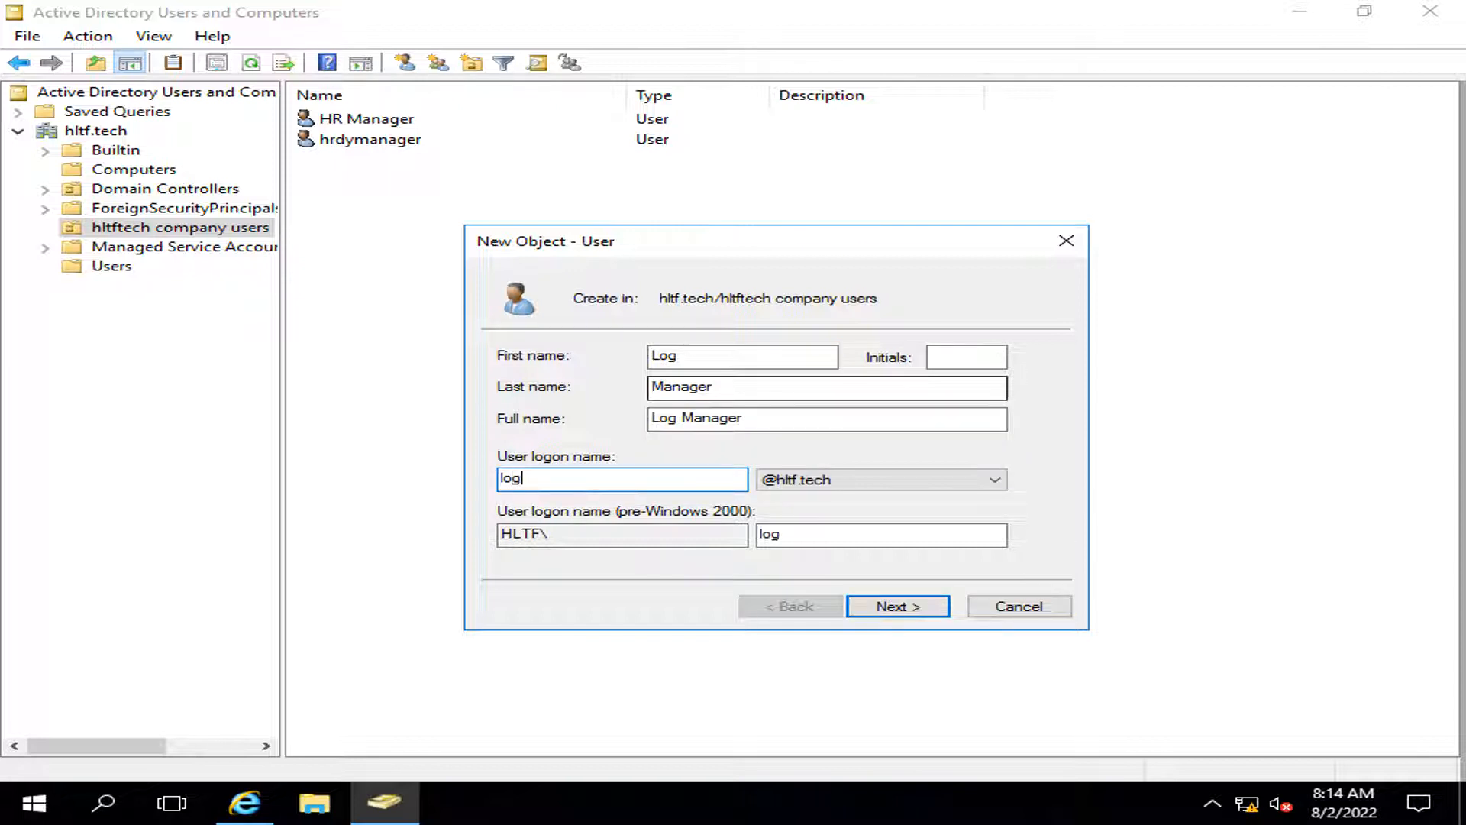
{"action": "type", "text": "manager"}
{"action": "key", "text": "Return"}
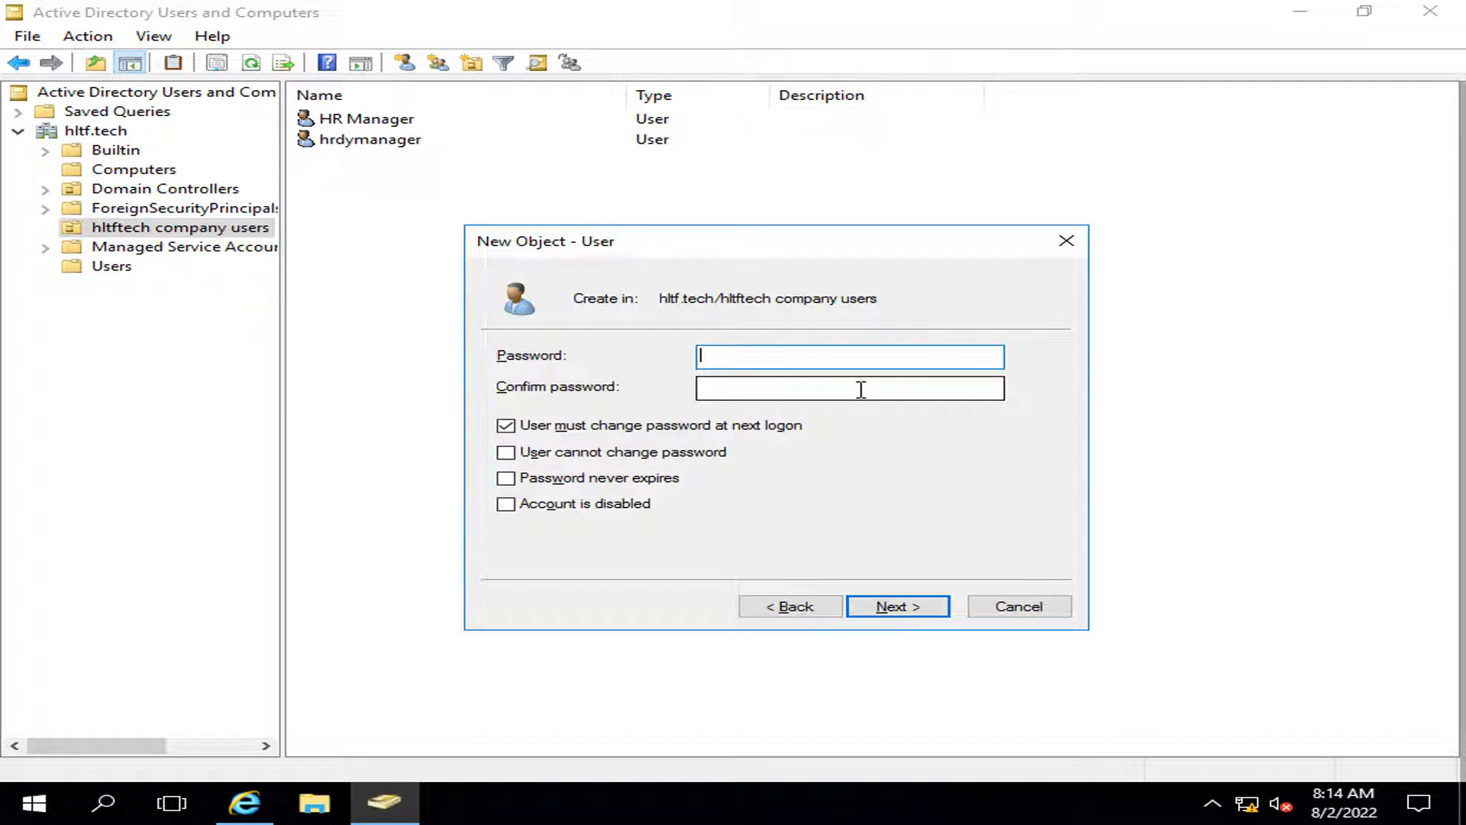
Step: Set the account's password, untick must-change, tick Password never expires, and finish
{"action": "type", "text": "******"}
{"action": "left_click", "coordinate": [859, 390]}
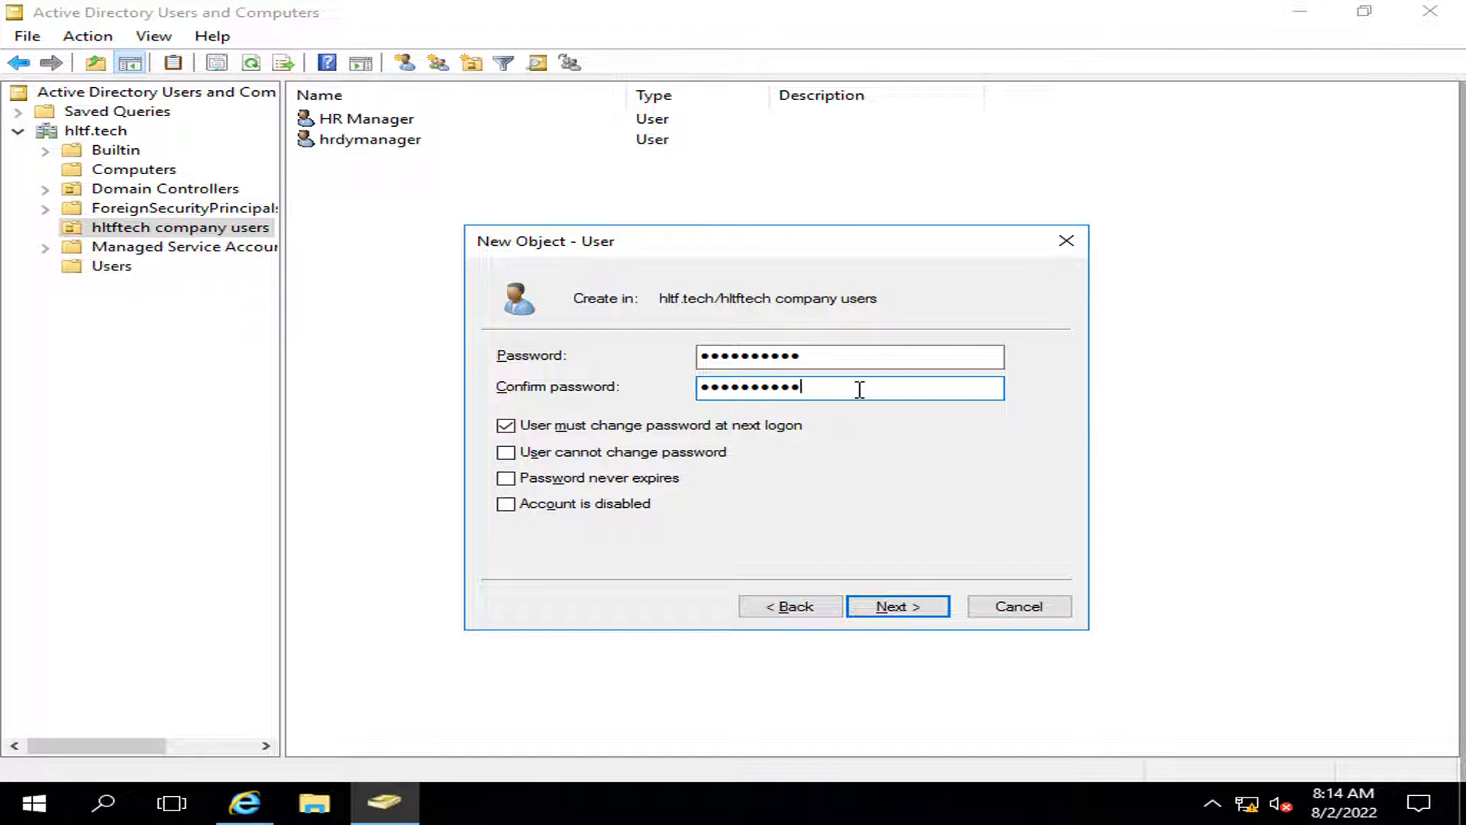
{"action": "left_click", "coordinate": [506, 425]}
{"action": "left_click", "coordinate": [505, 478]}
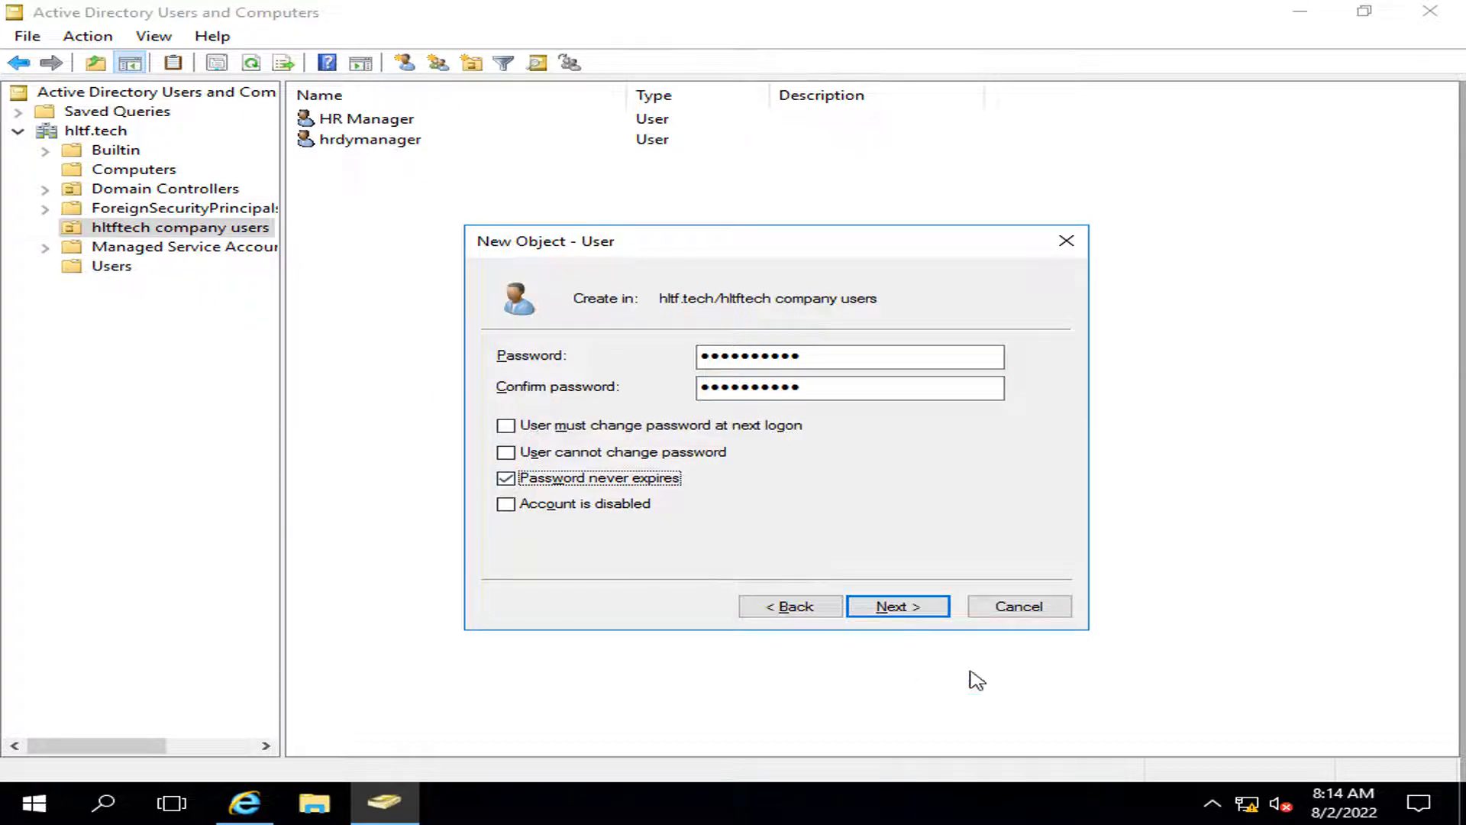
{"action": "left_click", "coordinate": [898, 605]}
{"action": "left_click", "coordinate": [897, 605]}
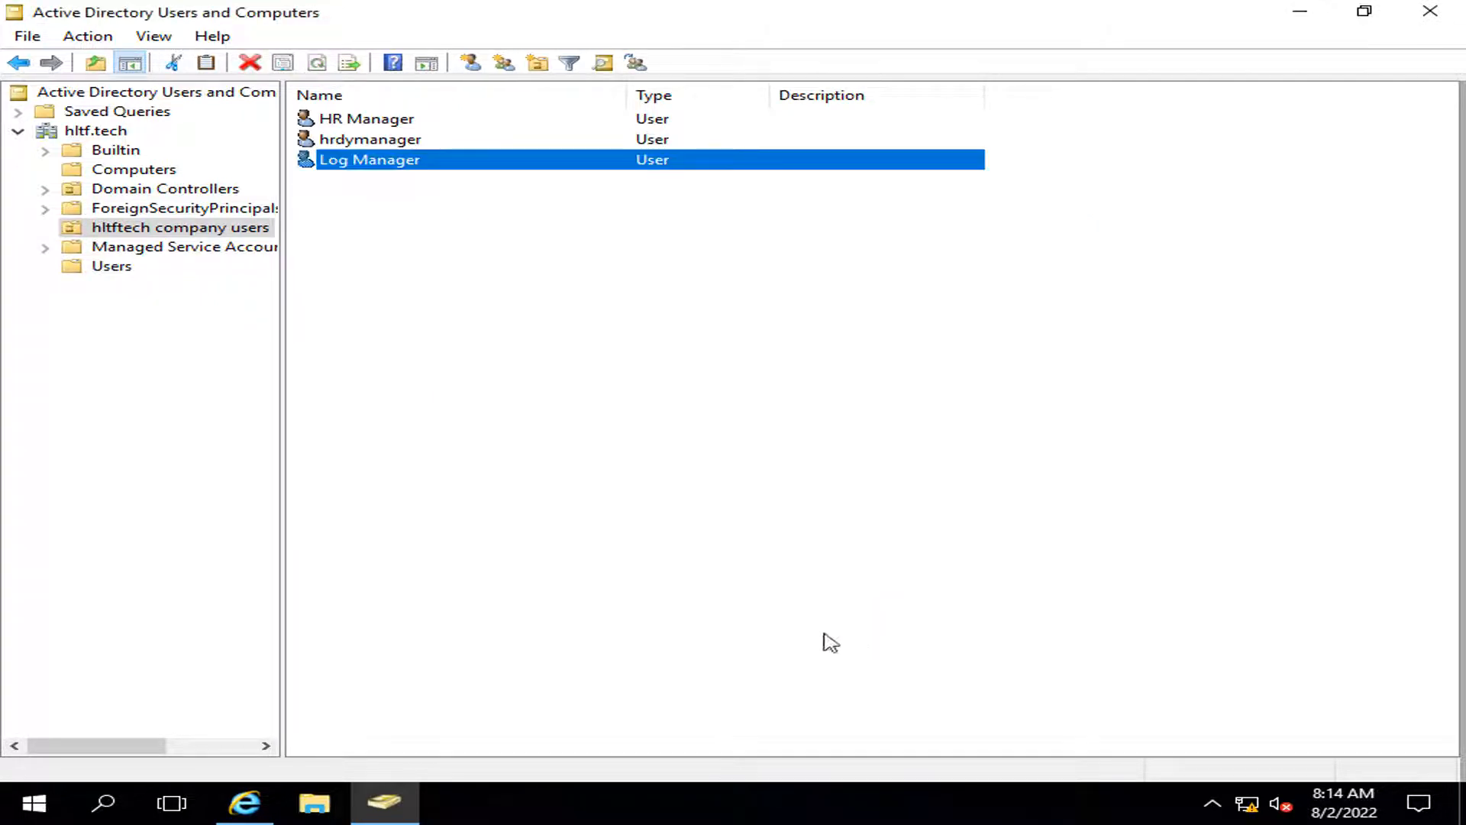
Step: Start another new user with last name manager and logon name dylogmanagar
{"action": "right_click", "coordinate": [383, 239]}
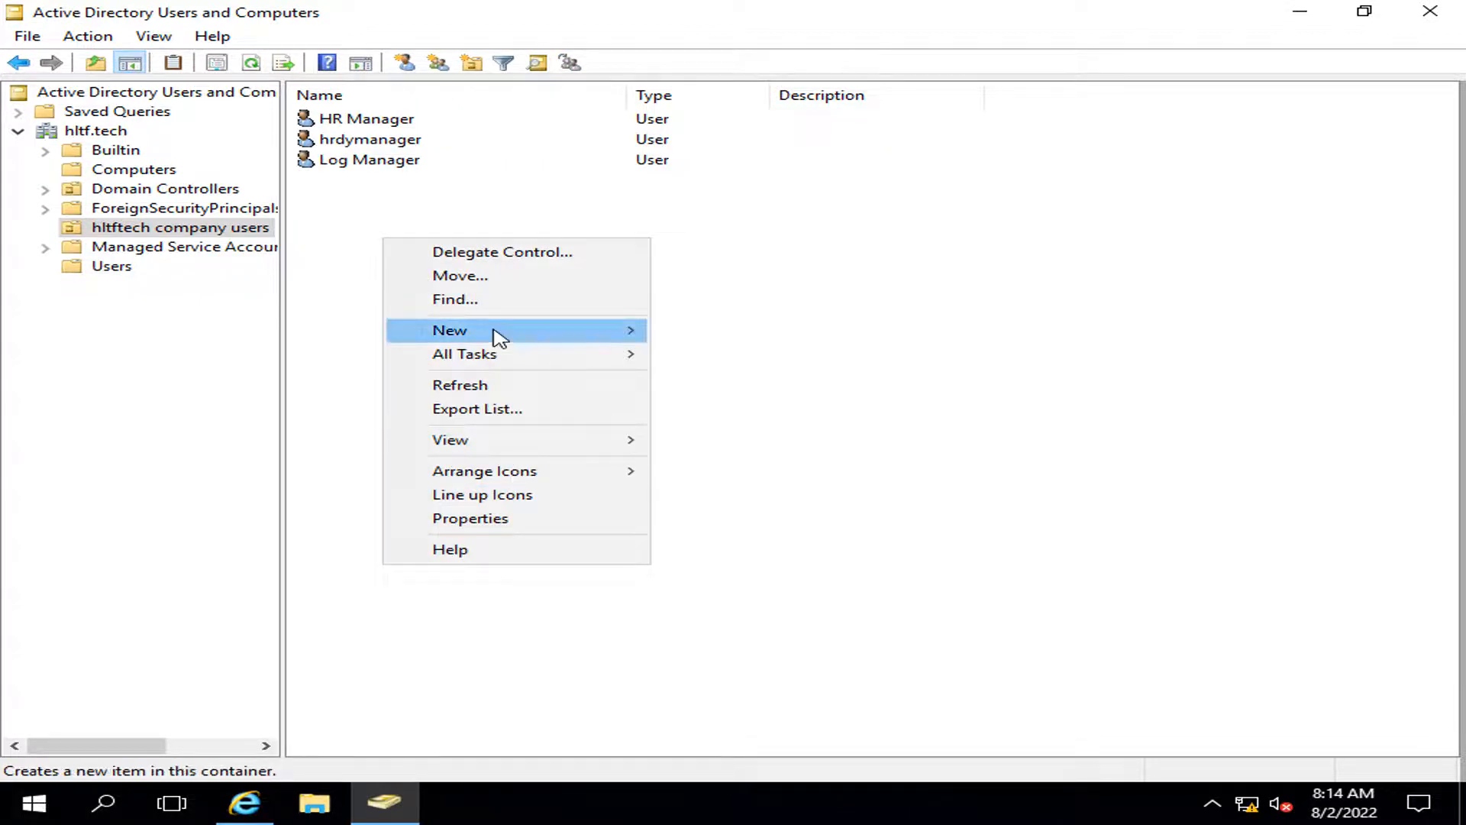
{"action": "mouse_move", "coordinate": [543, 328]}
{"action": "left_click", "coordinate": [746, 552]}
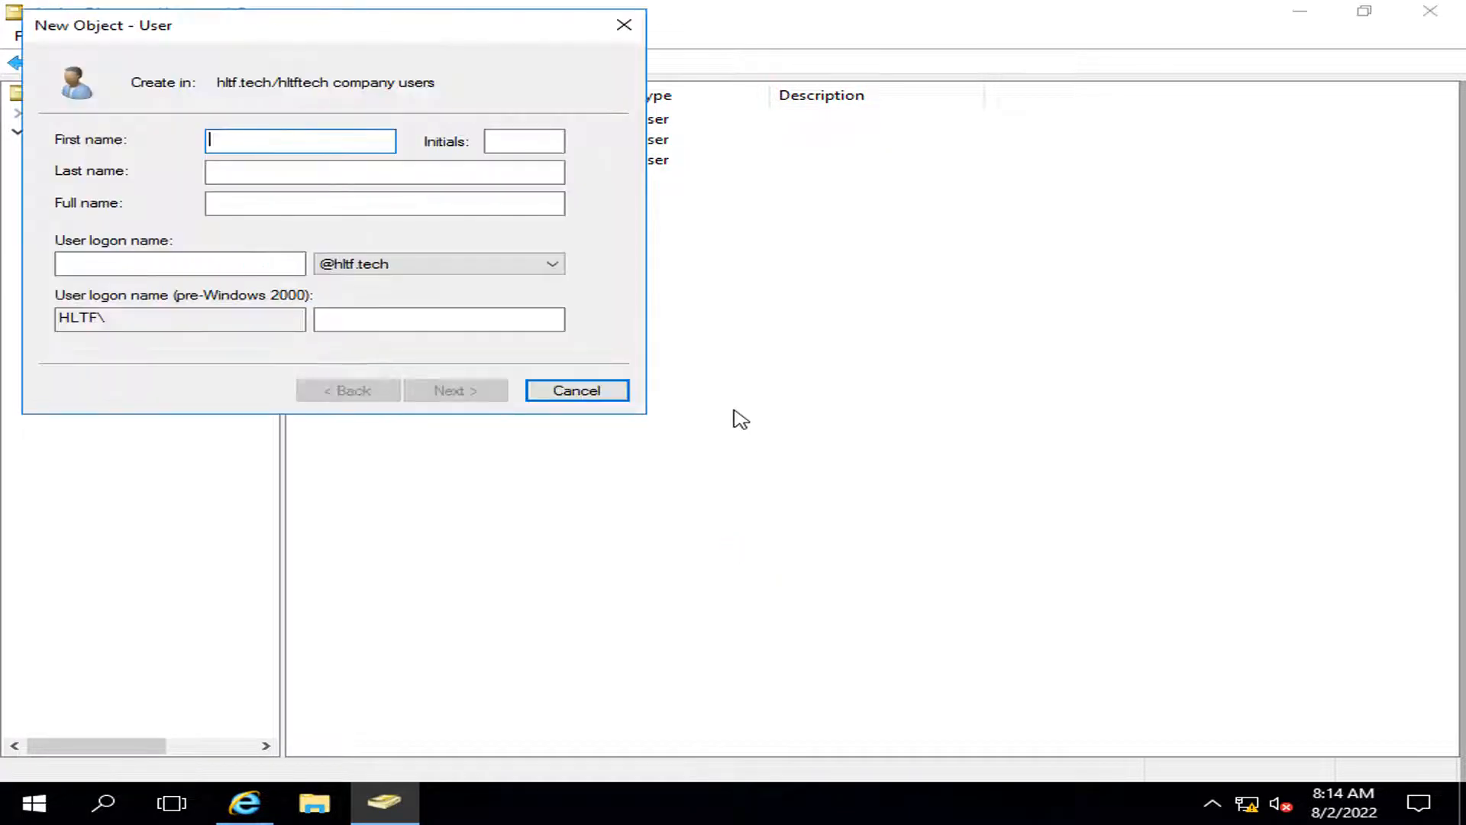
{"action": "left_click_drag", "start_coordinate": [426, 36], "coordinate": [869, 302]}
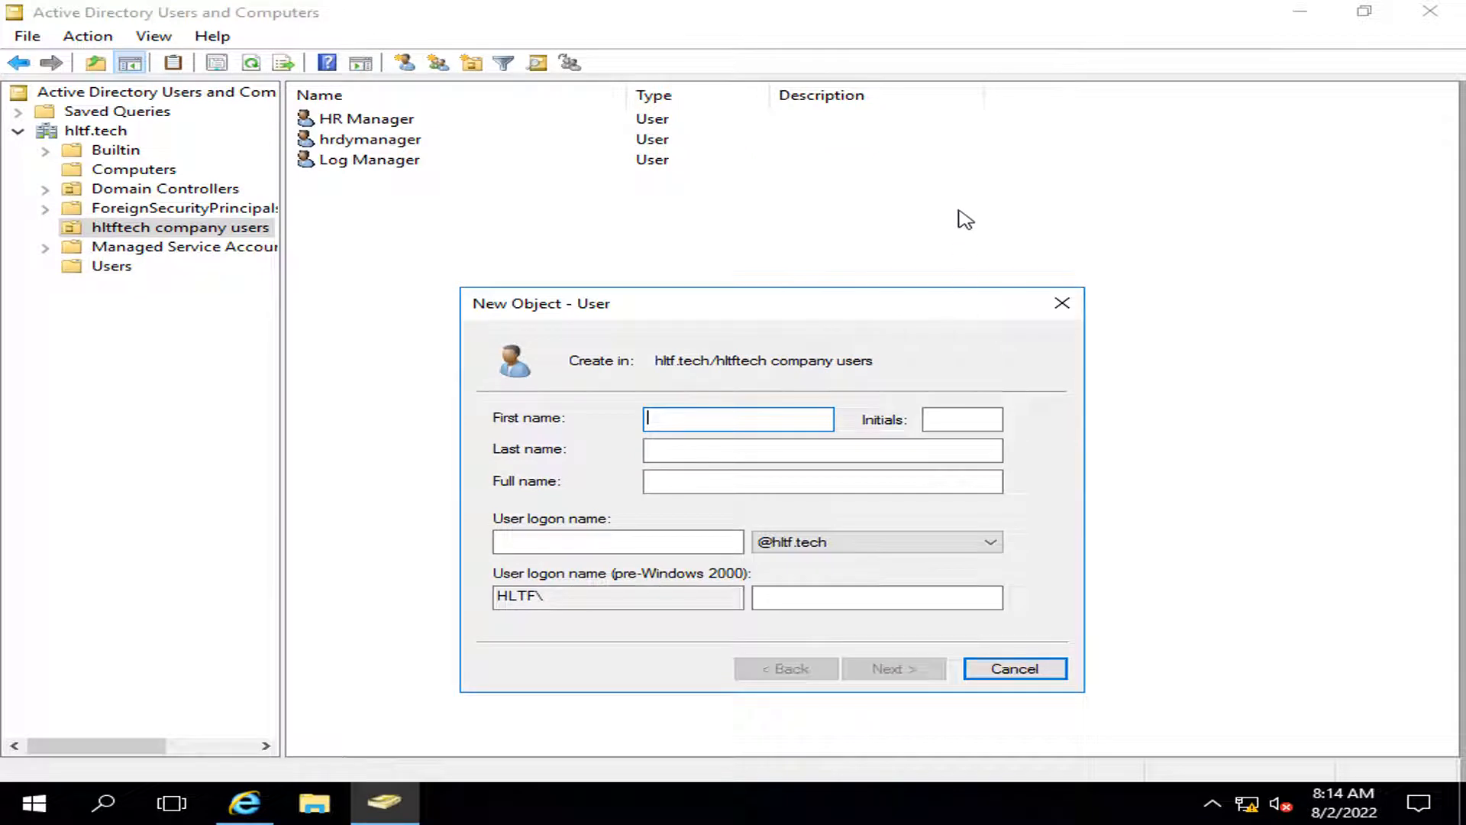
{"action": "type", "text": "d"}
{"action": "key", "text": "Tab"}
{"action": "key", "text": "Tab"}
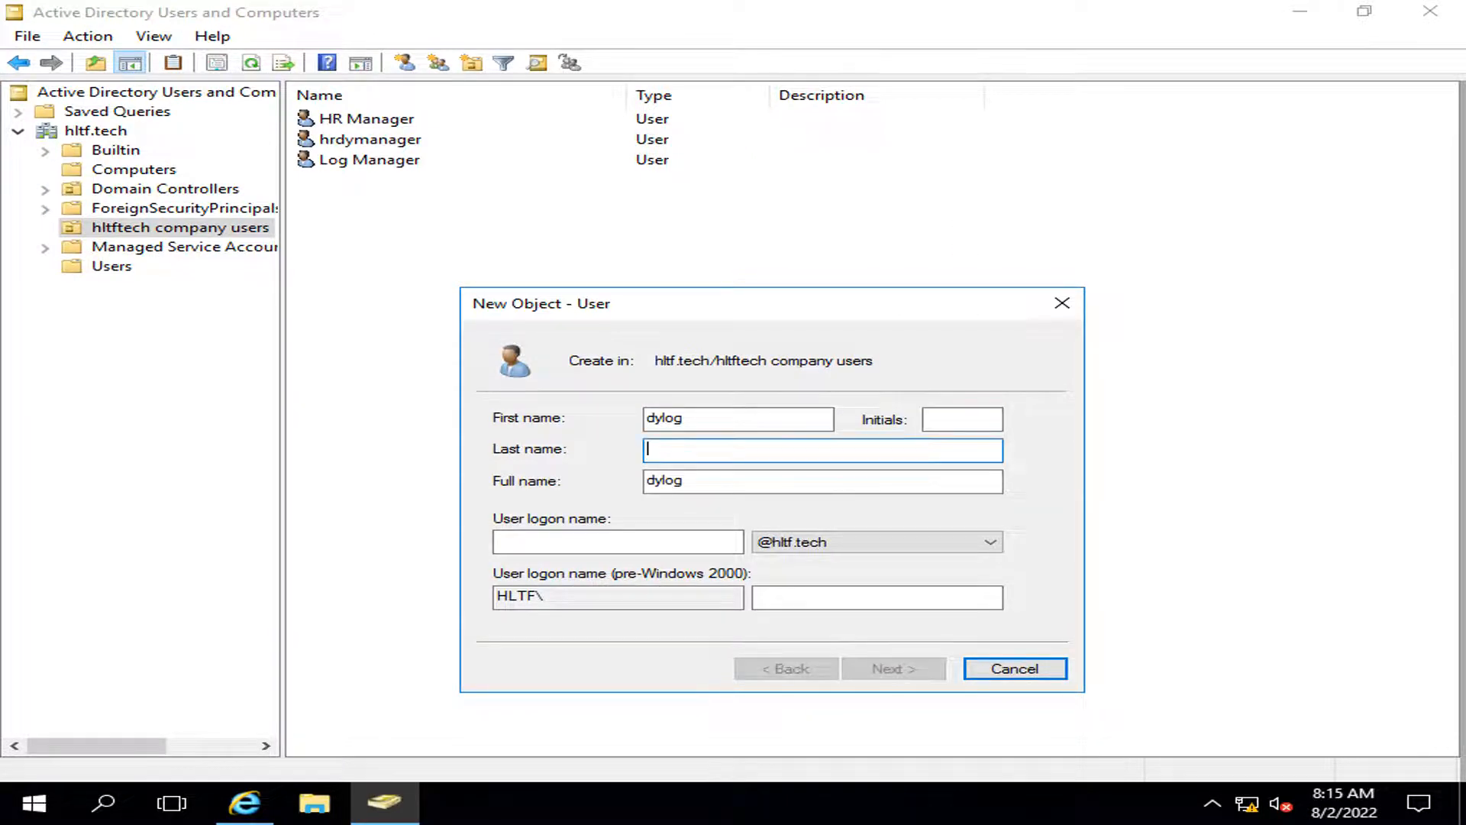
{"action": "type", "text": "manager"}
{"action": "key", "text": "Tab"}
{"action": "key", "text": "Tab"}
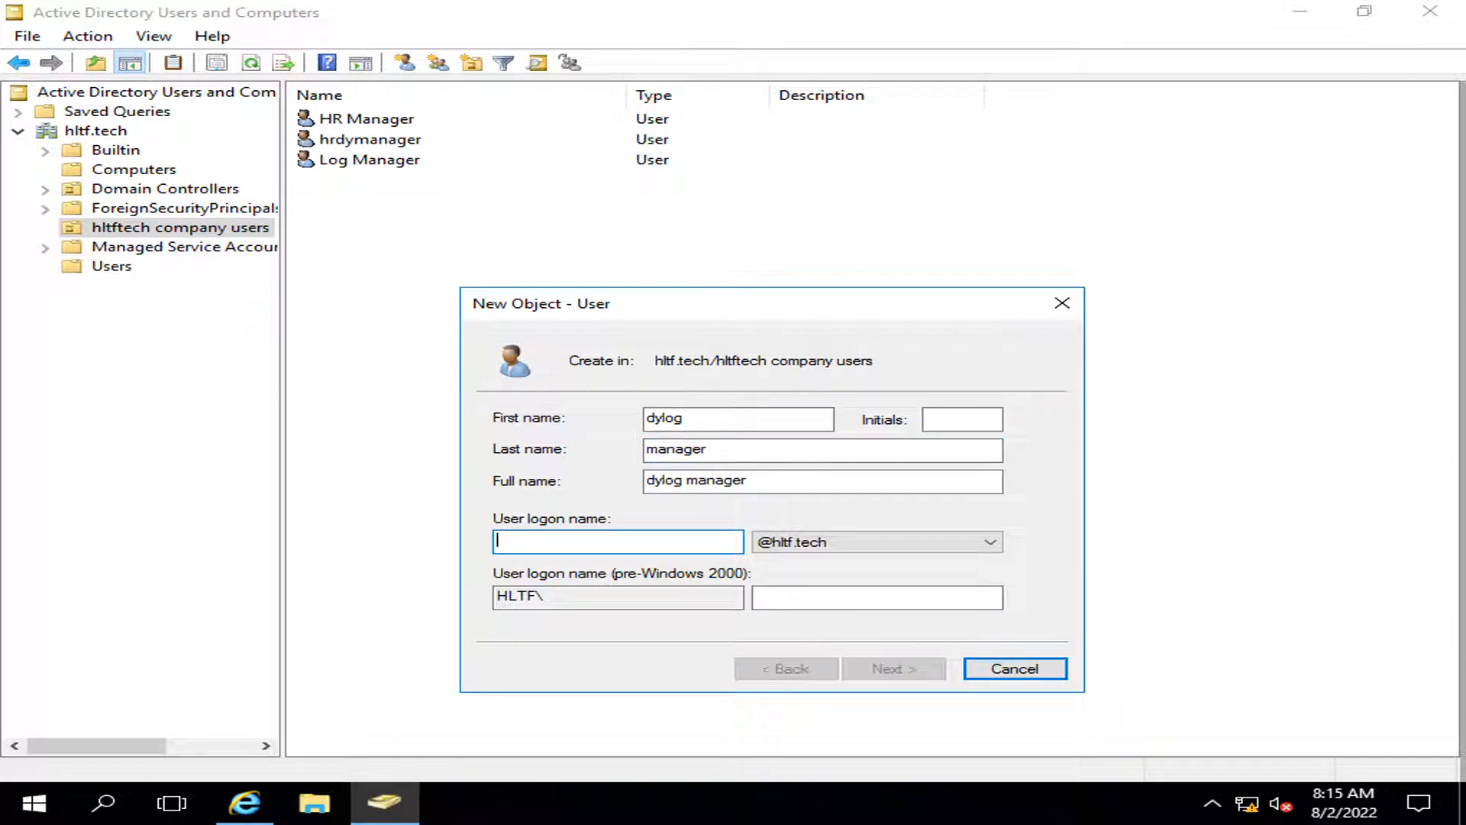
{"action": "type", "text": "dy"}
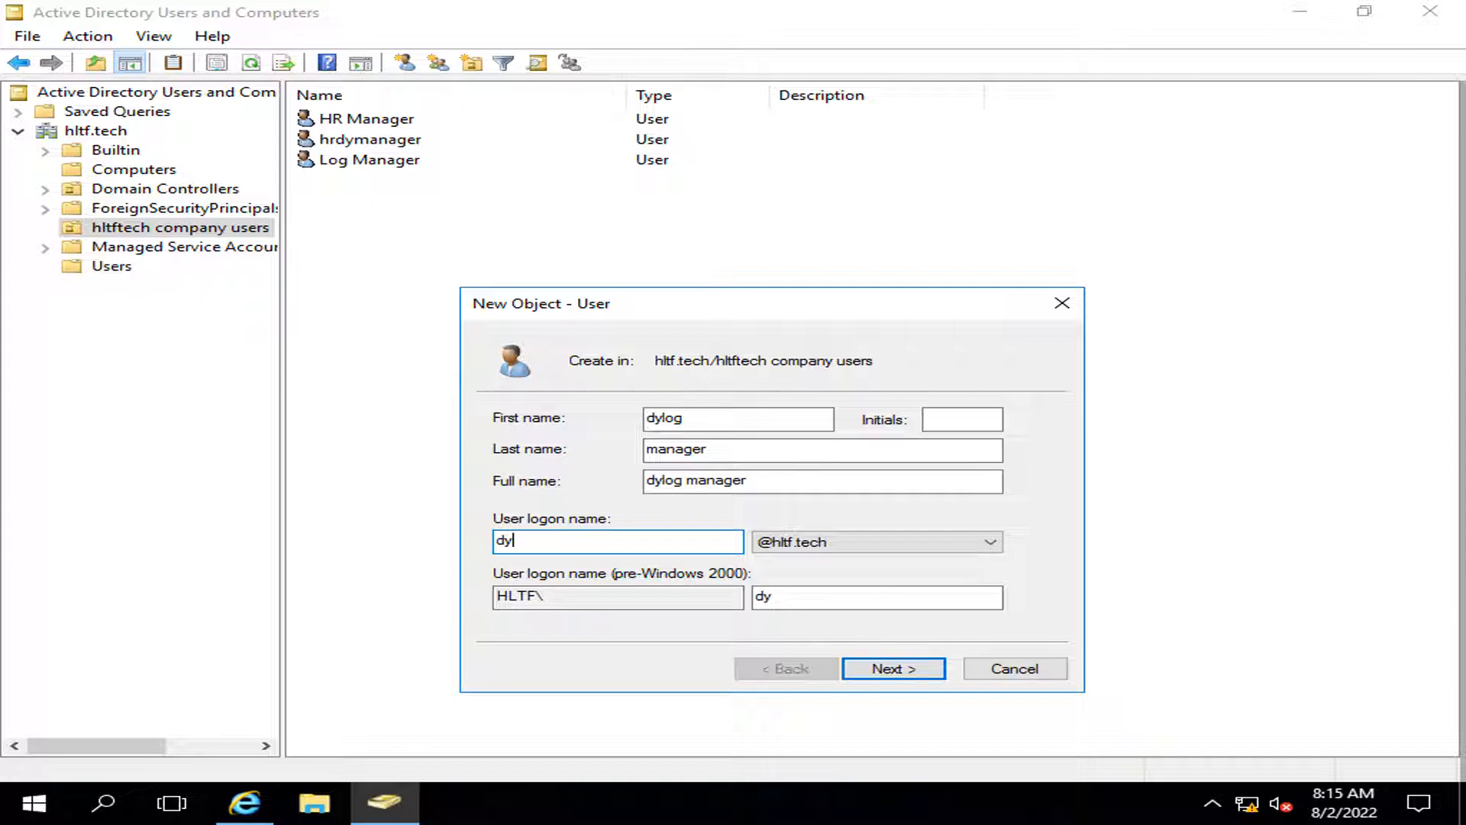
{"action": "type", "text": "logmanagar"}
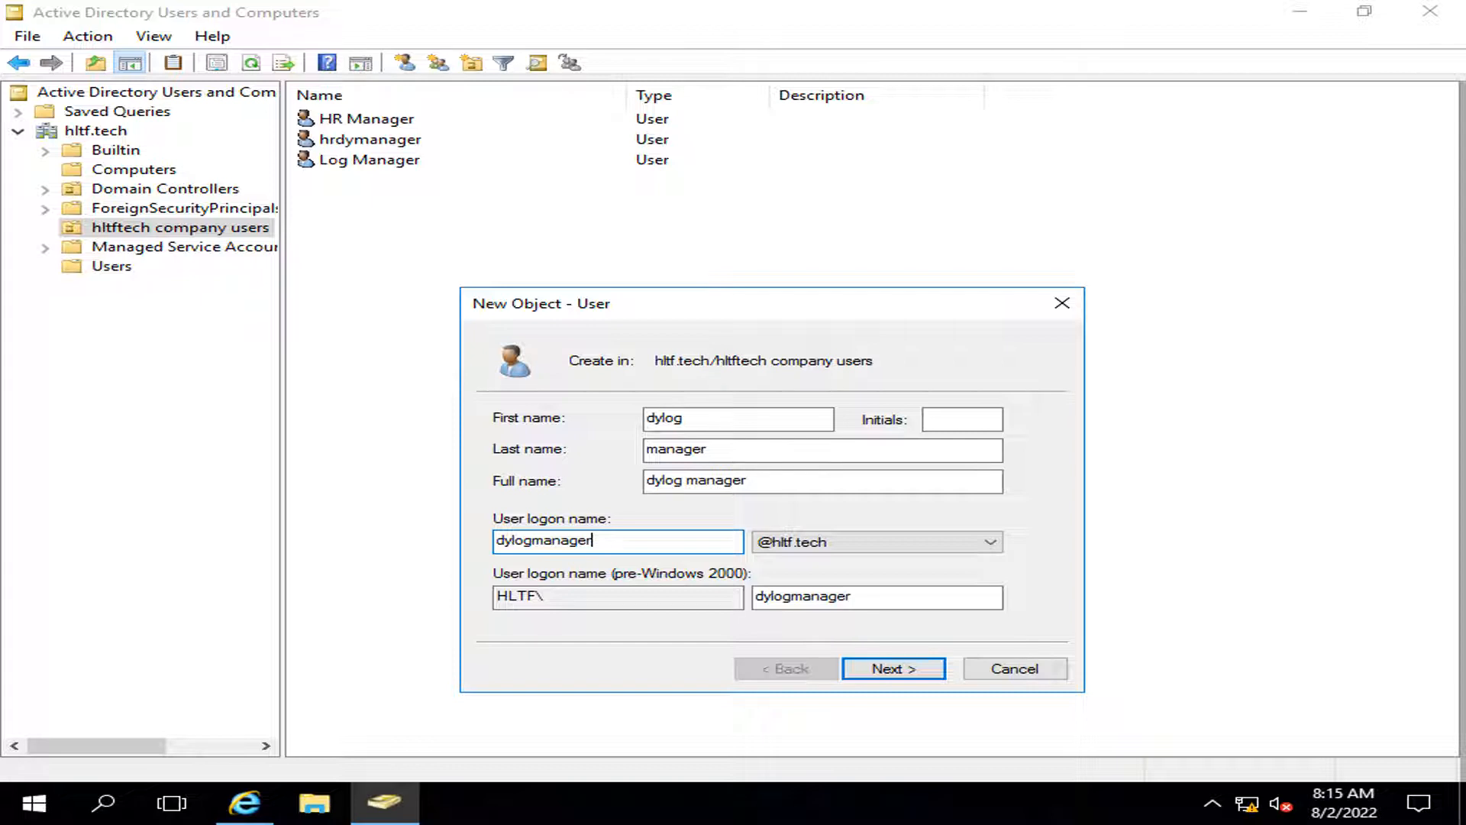
Step: Untick must-change, tick Password never expires, enter the password, and finish creating dylog manager
{"action": "left_click", "coordinate": [900, 670]}
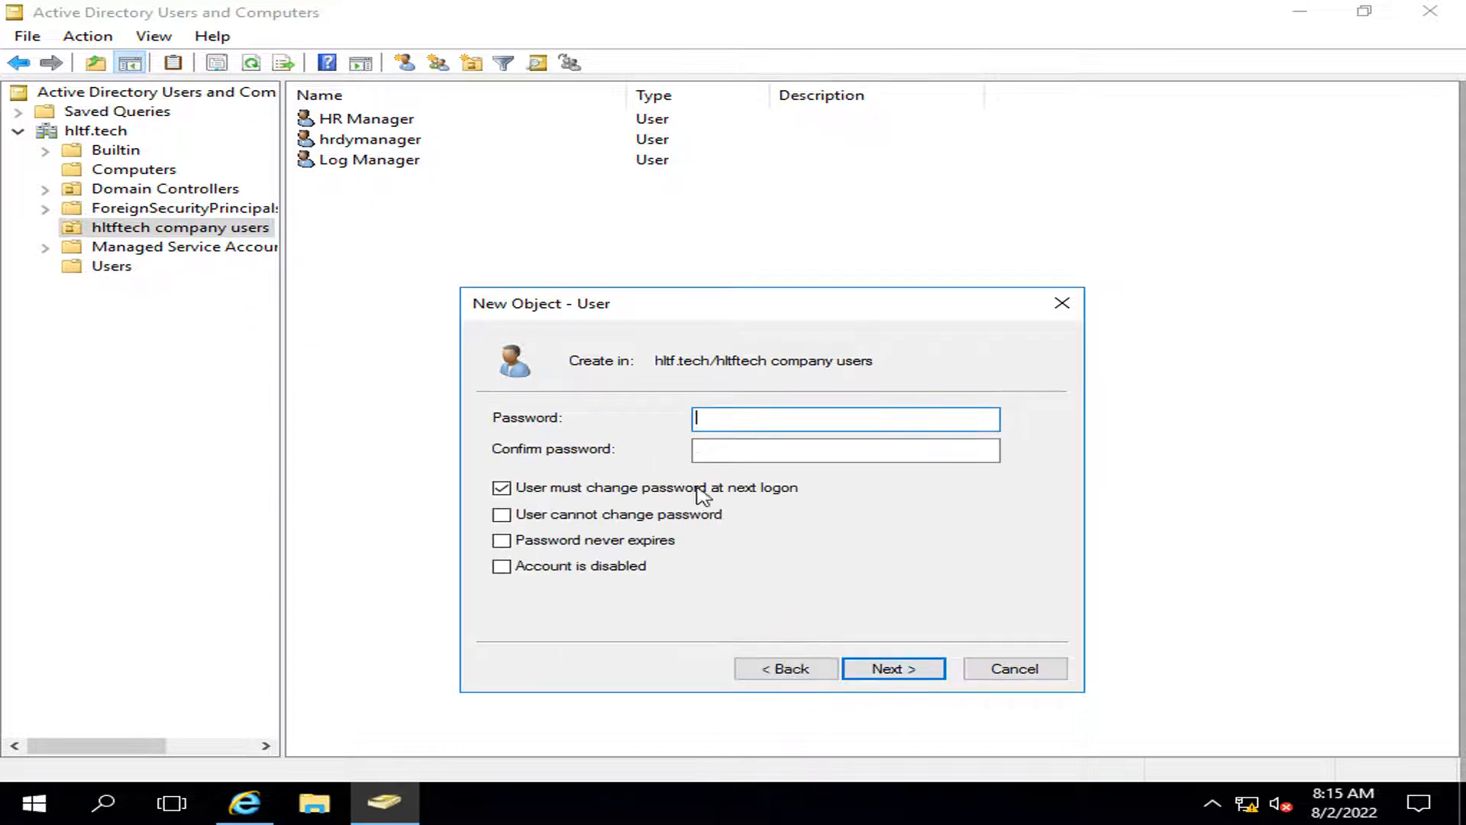
{"action": "left_click", "coordinate": [501, 487]}
{"action": "left_click", "coordinate": [501, 540]}
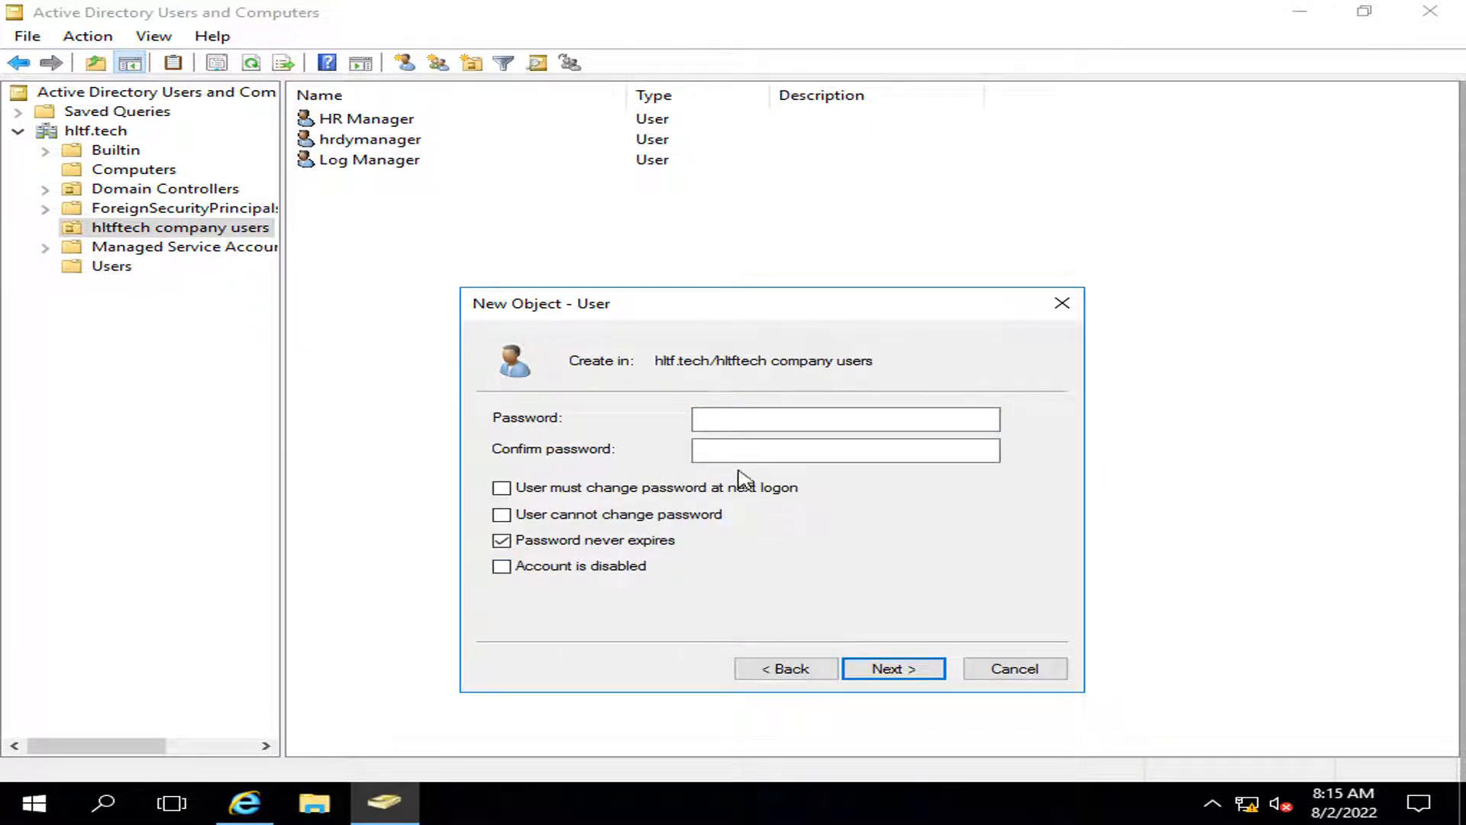
{"action": "left_click", "coordinate": [731, 418]}
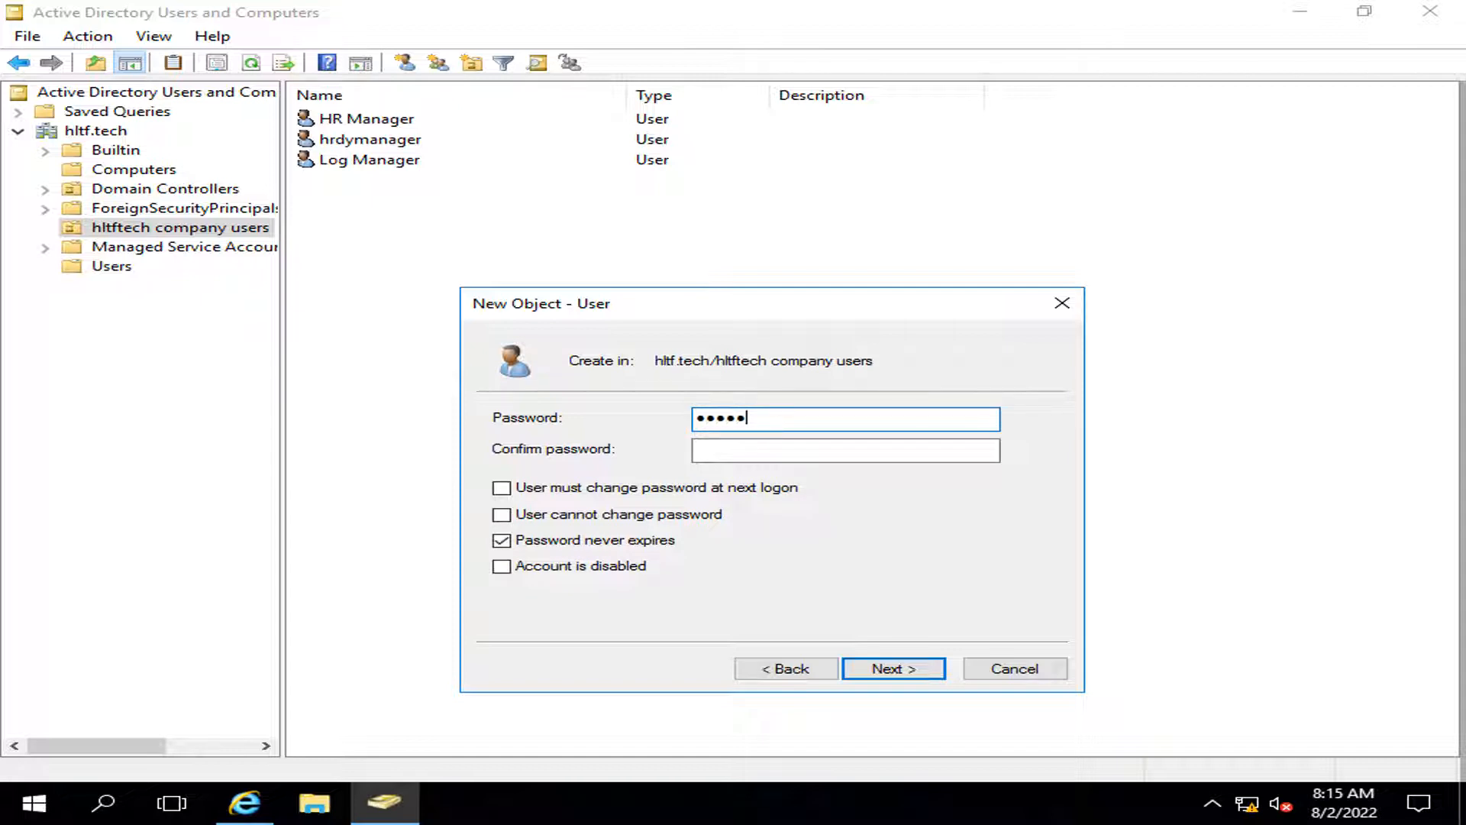
{"action": "key", "text": "Tab"}
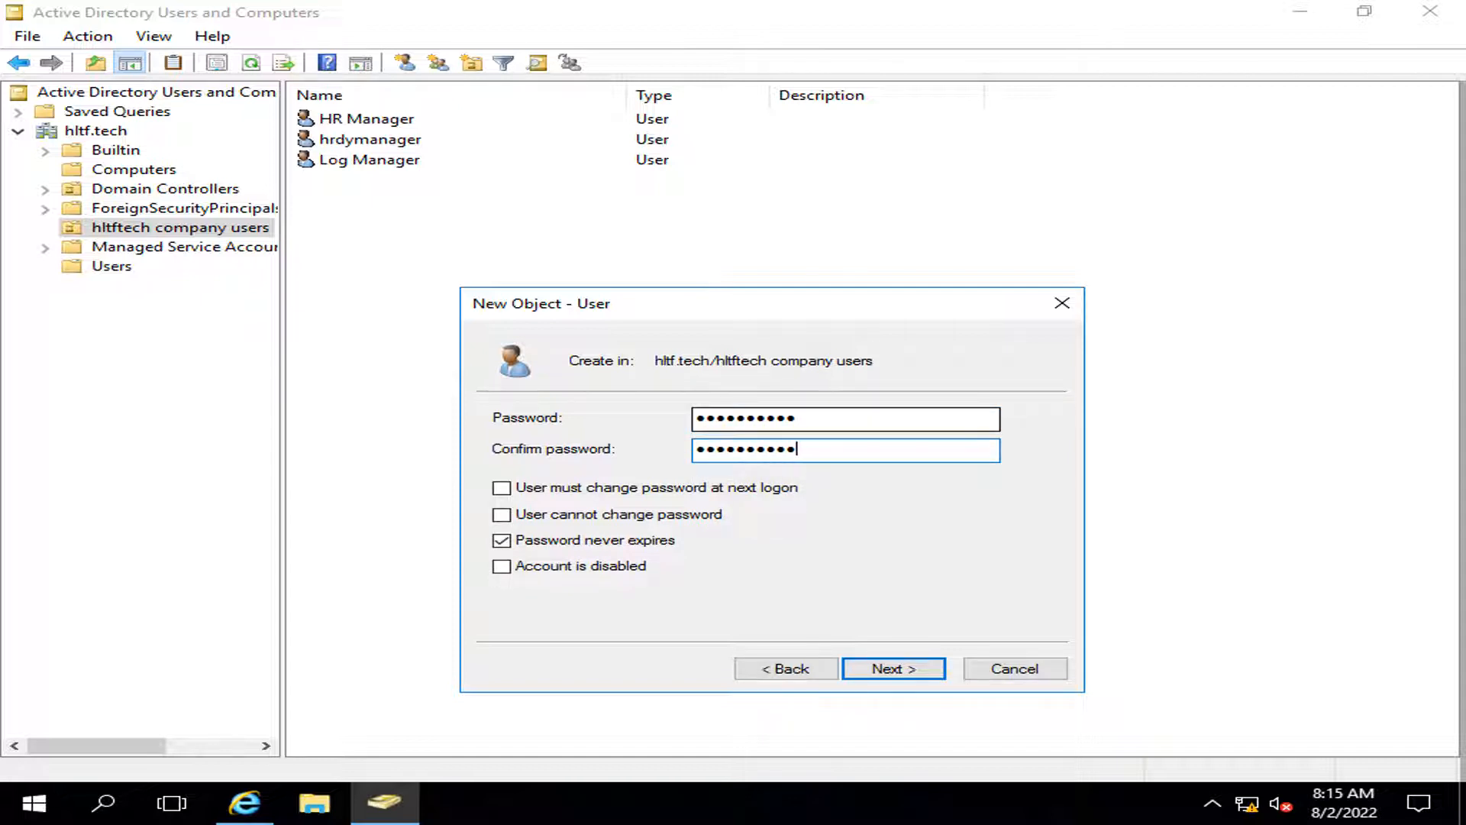
{"action": "left_click", "coordinate": [857, 667]}
{"action": "left_click", "coordinate": [890, 673]}
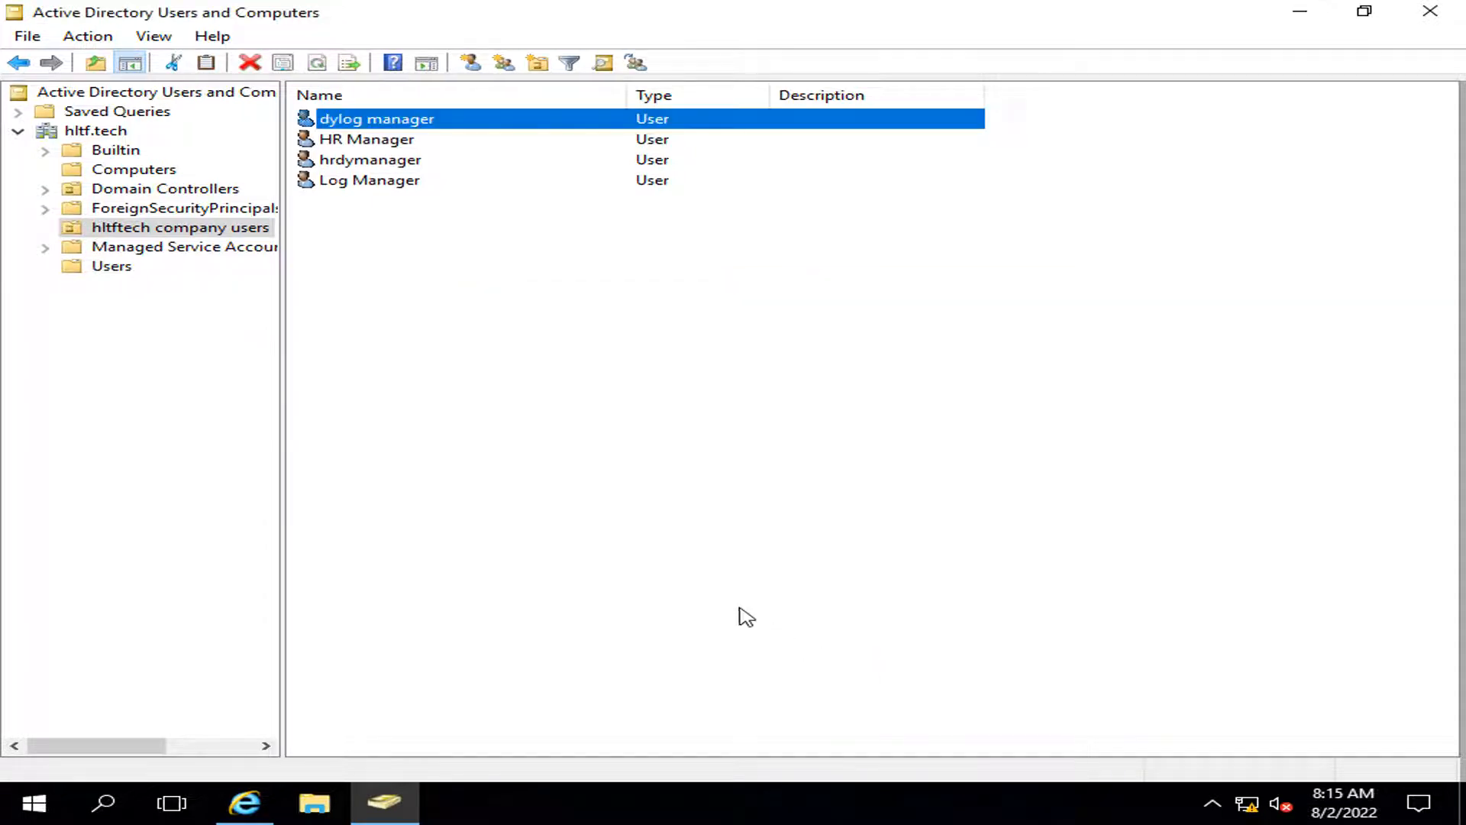
Step: Begin adding a new object but cancel the accidentally chosen printer
{"action": "right_click", "coordinate": [372, 279]}
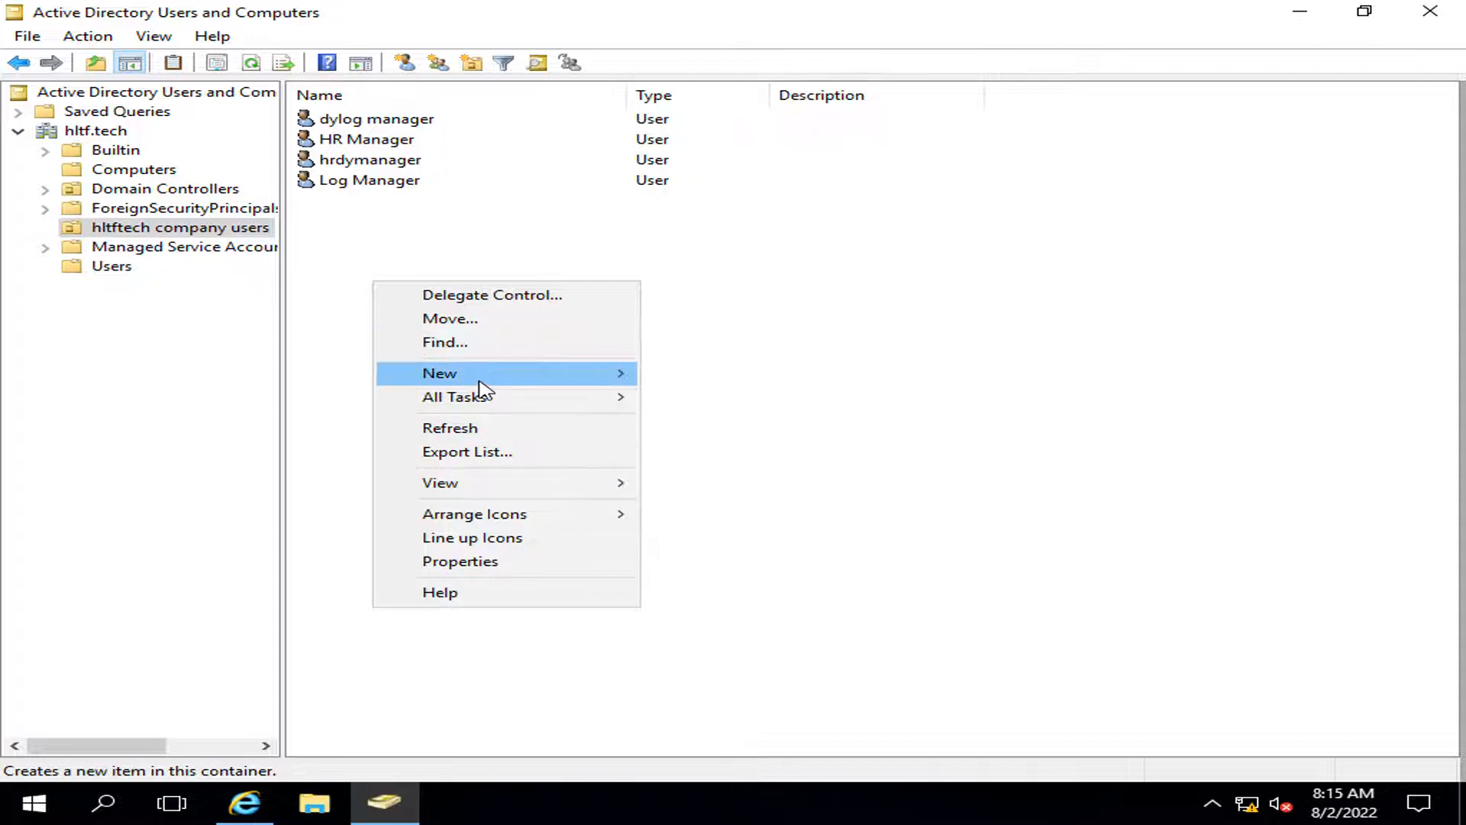
{"action": "mouse_move", "coordinate": [481, 375]}
{"action": "left_click", "coordinate": [709, 563]}
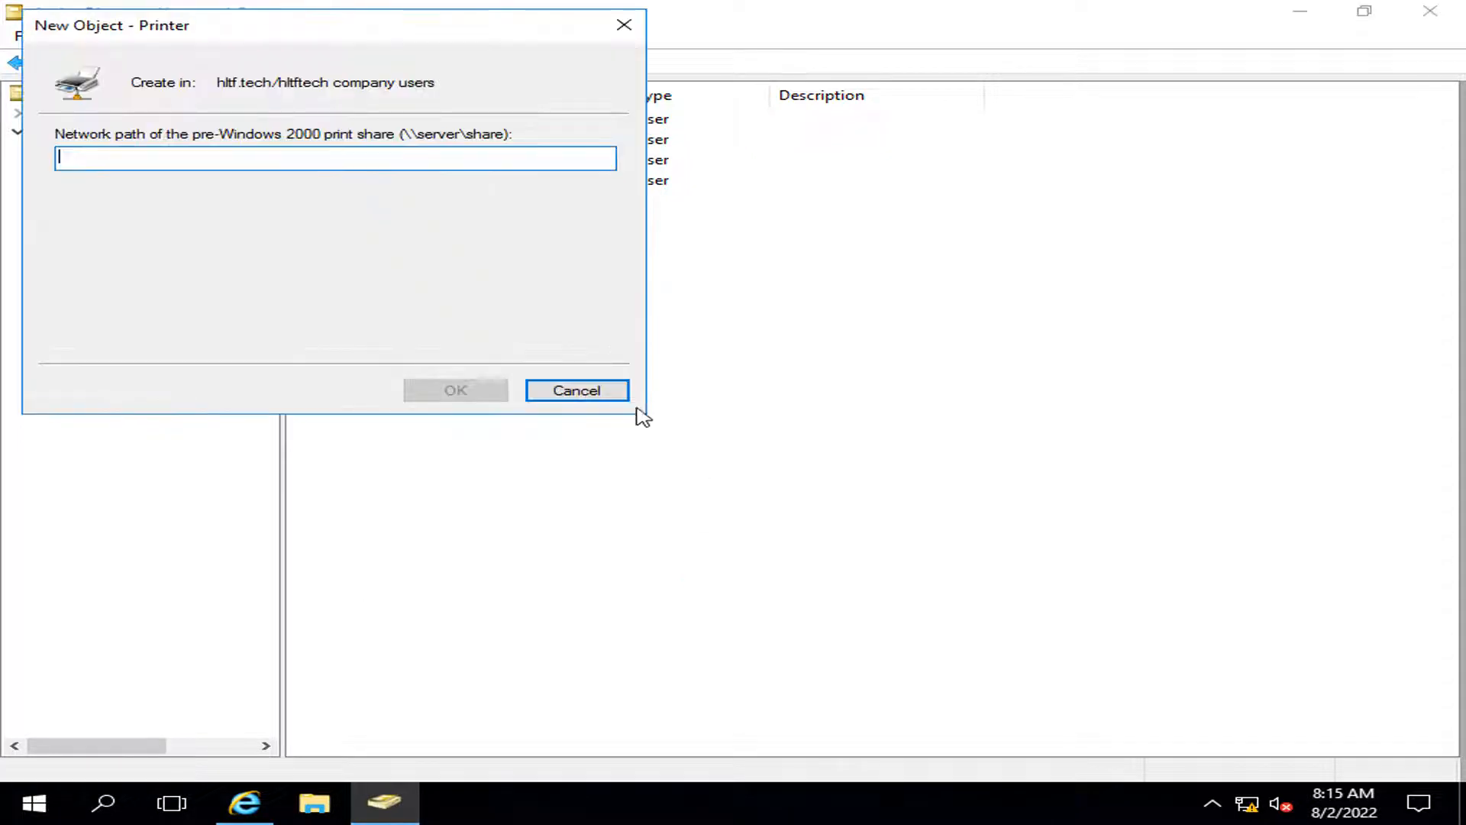
{"action": "left_click", "coordinate": [571, 389]}
Step: Start a new user with first name finance, last name manager, logon finanacem
{"action": "right_click", "coordinate": [535, 379]}
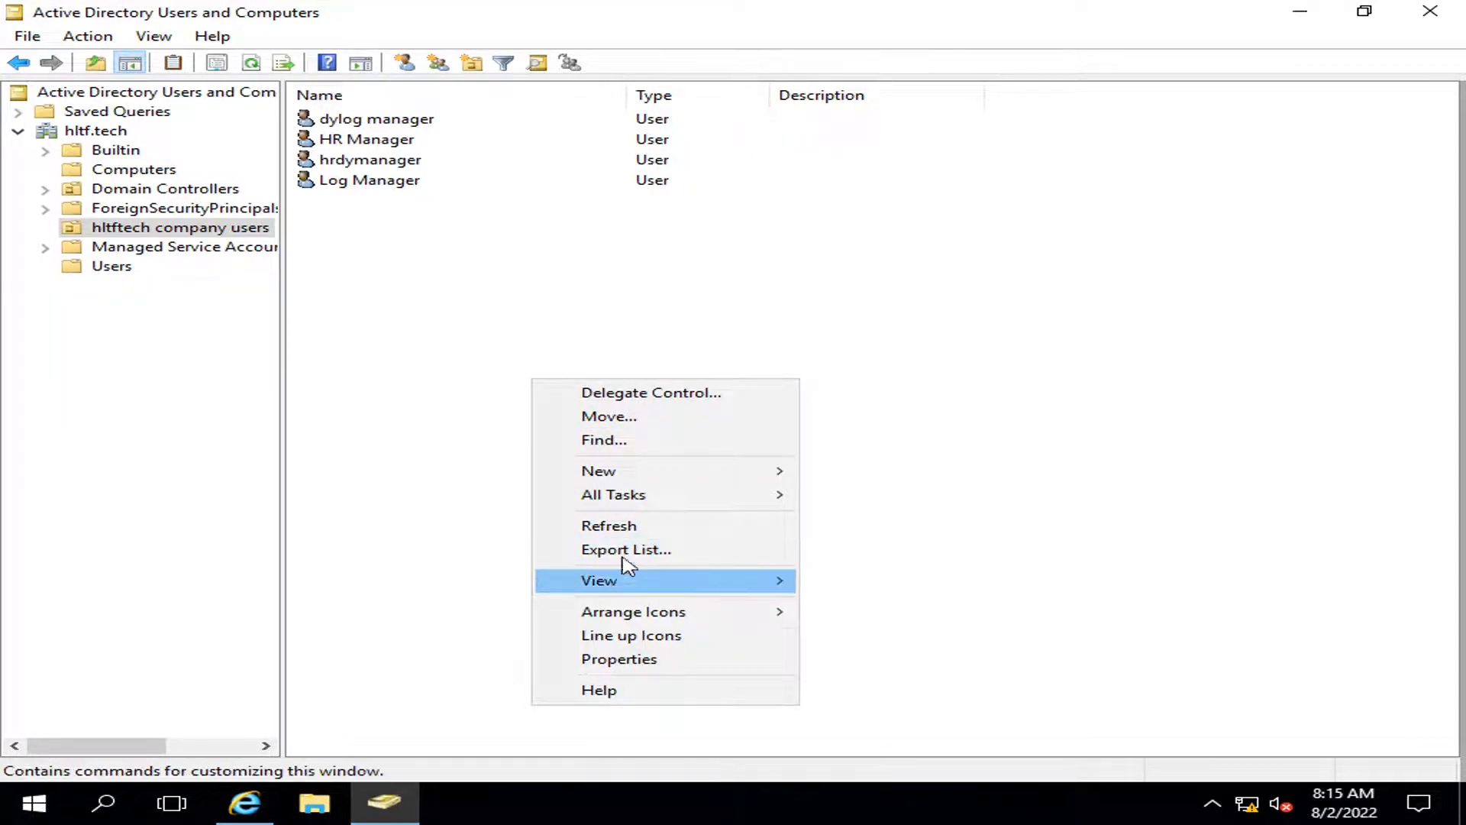
{"action": "mouse_move", "coordinate": [642, 479]}
{"action": "left_click", "coordinate": [905, 679]}
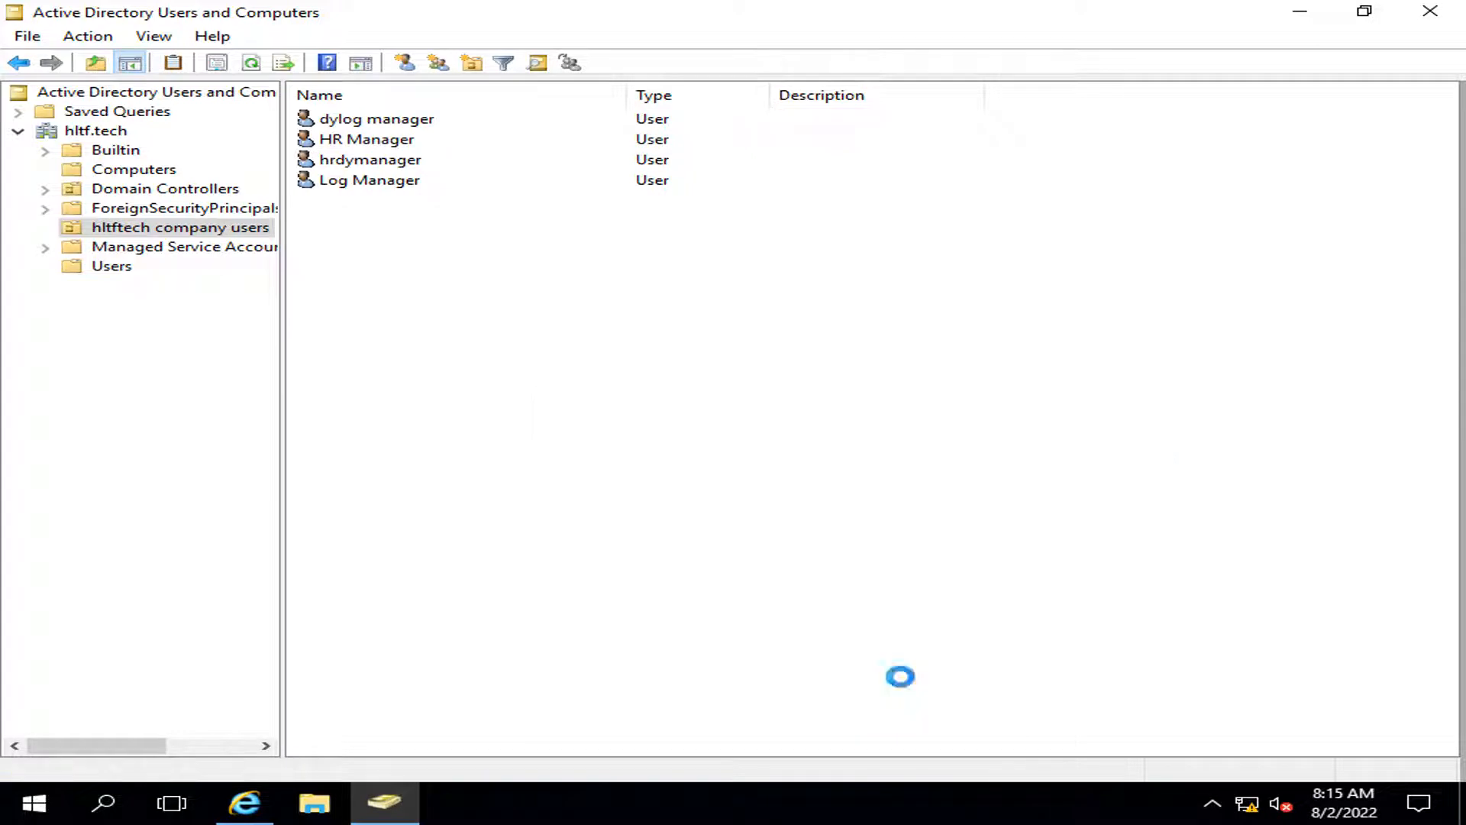
{"action": "type", "text": "finance"}
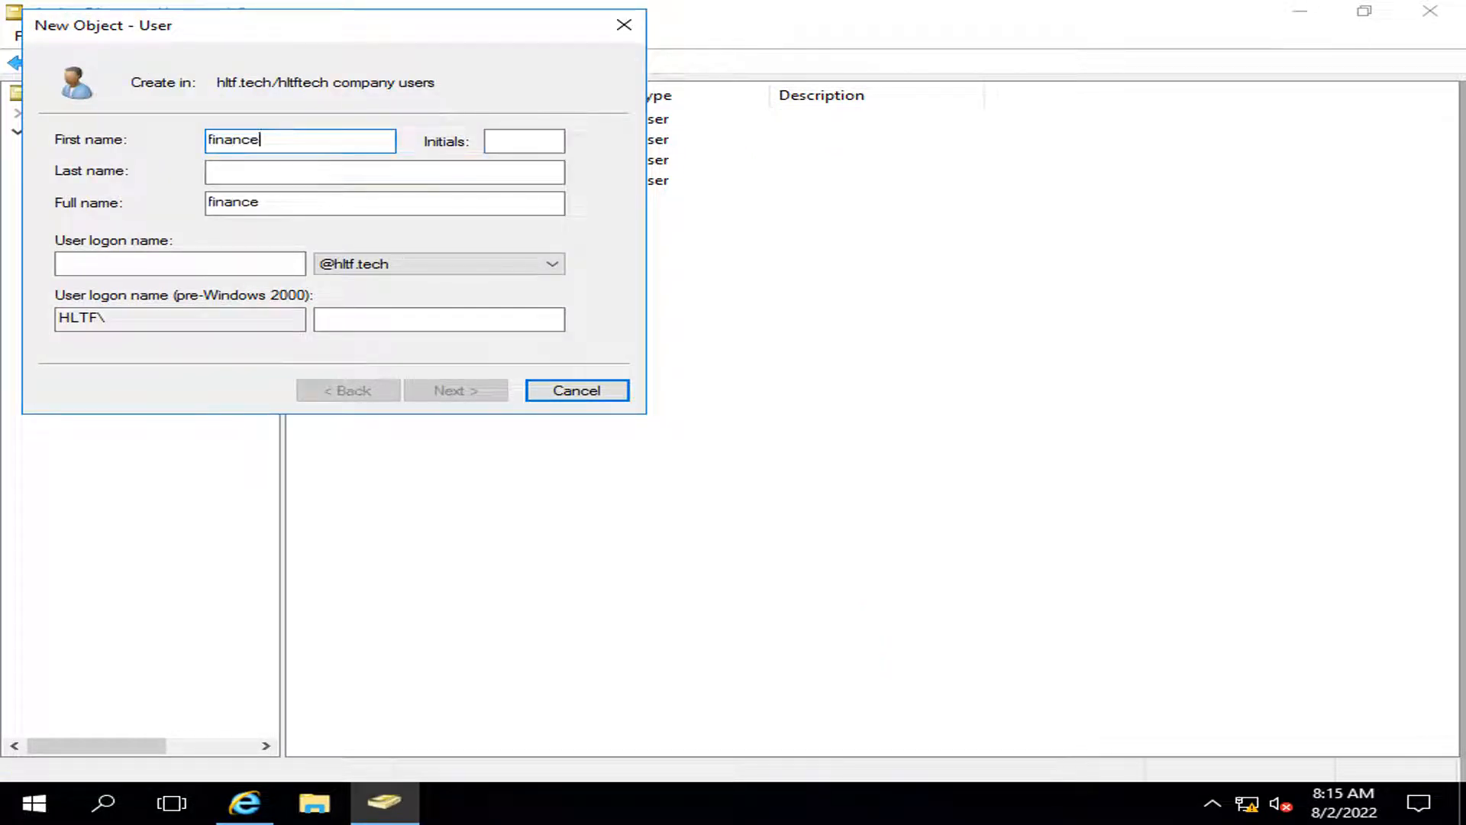
{"action": "key", "text": "Tab"}
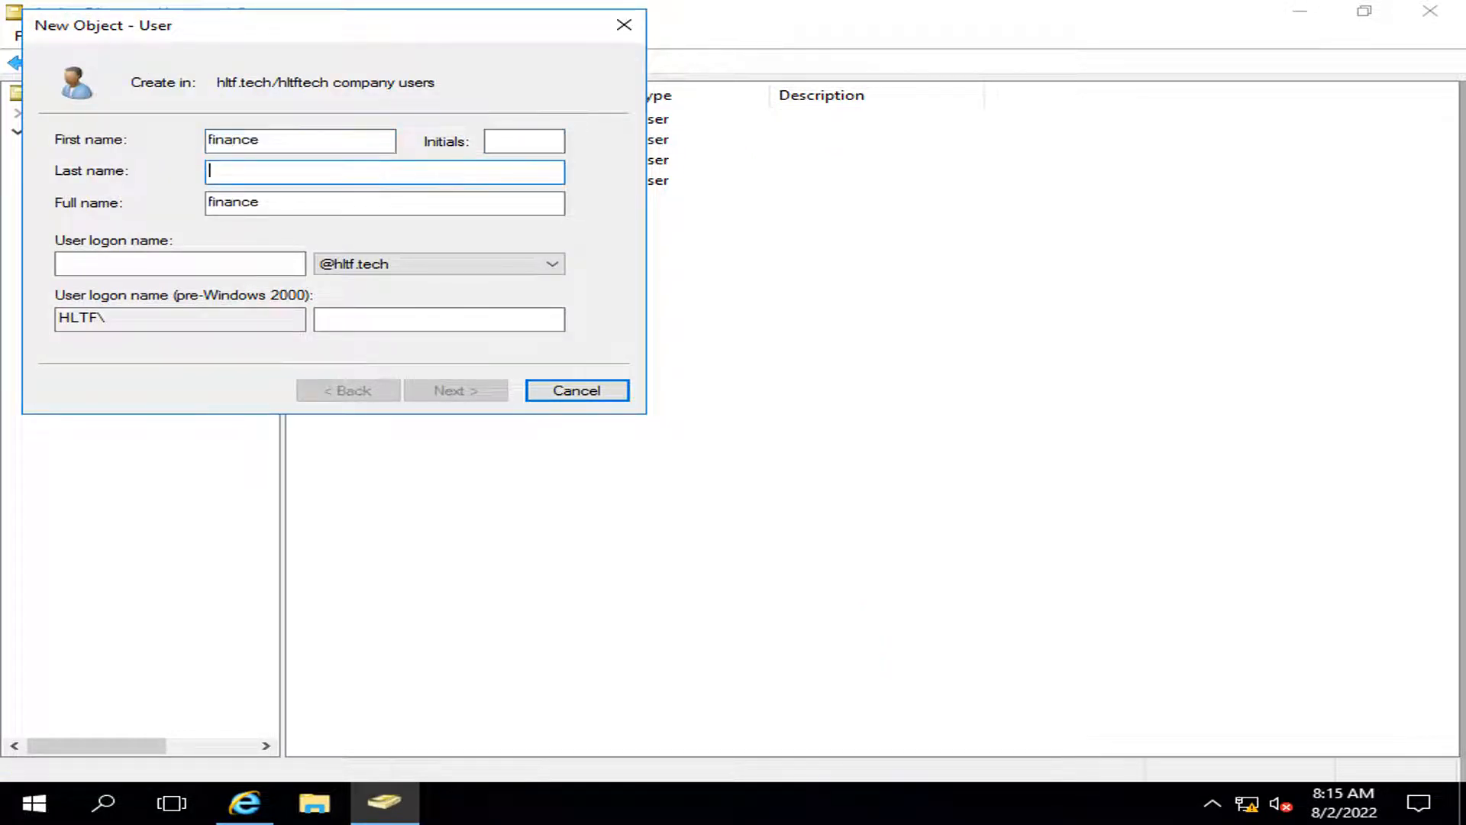
{"action": "type", "text": "manager"}
{"action": "key", "text": "Tab"}
{"action": "key", "text": "Tab"}
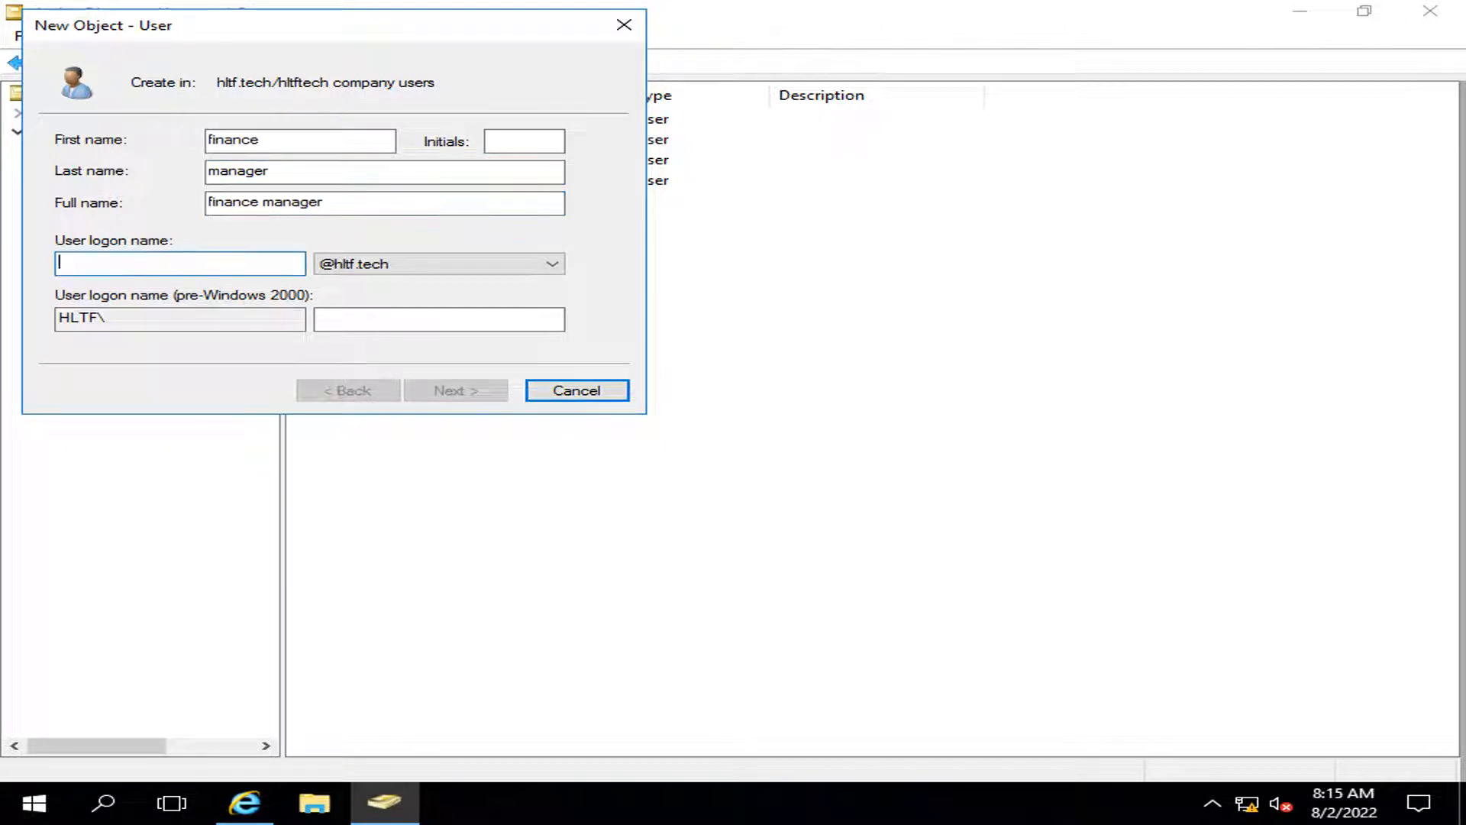
{"action": "type", "text": "fin"}
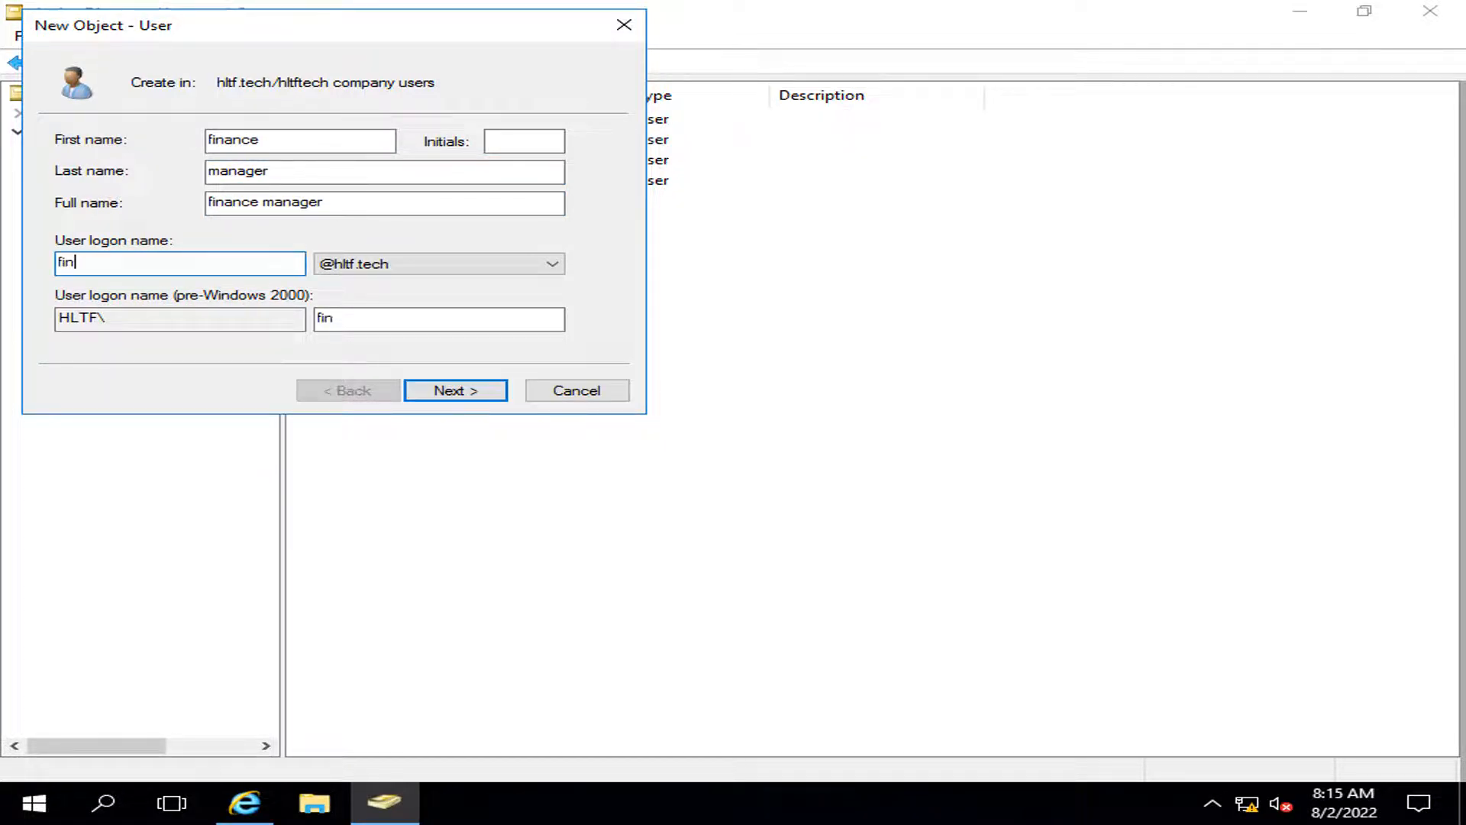
{"action": "type", "text": "anacemanager"}
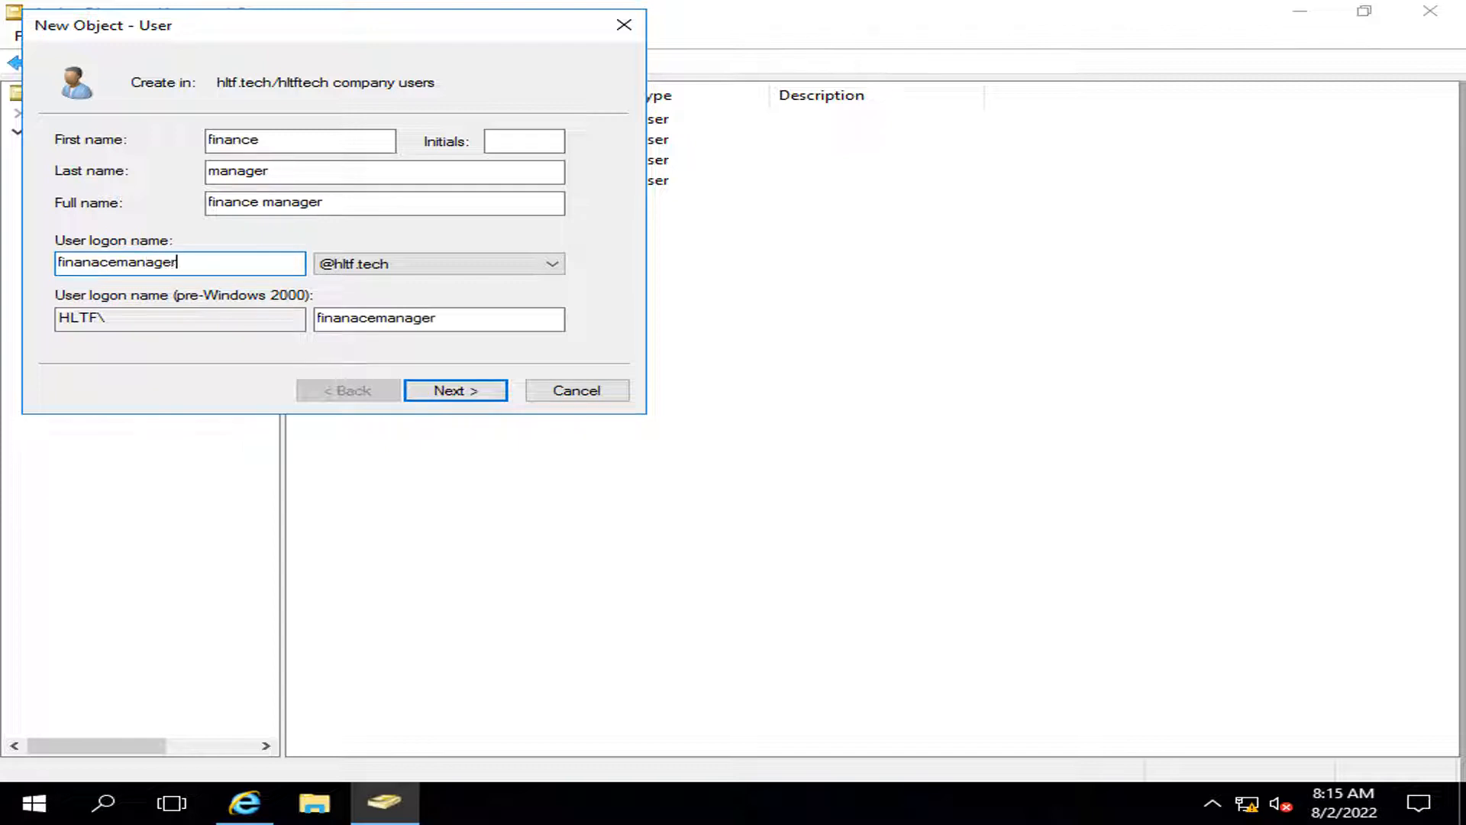
{"action": "key", "text": "Tab"}
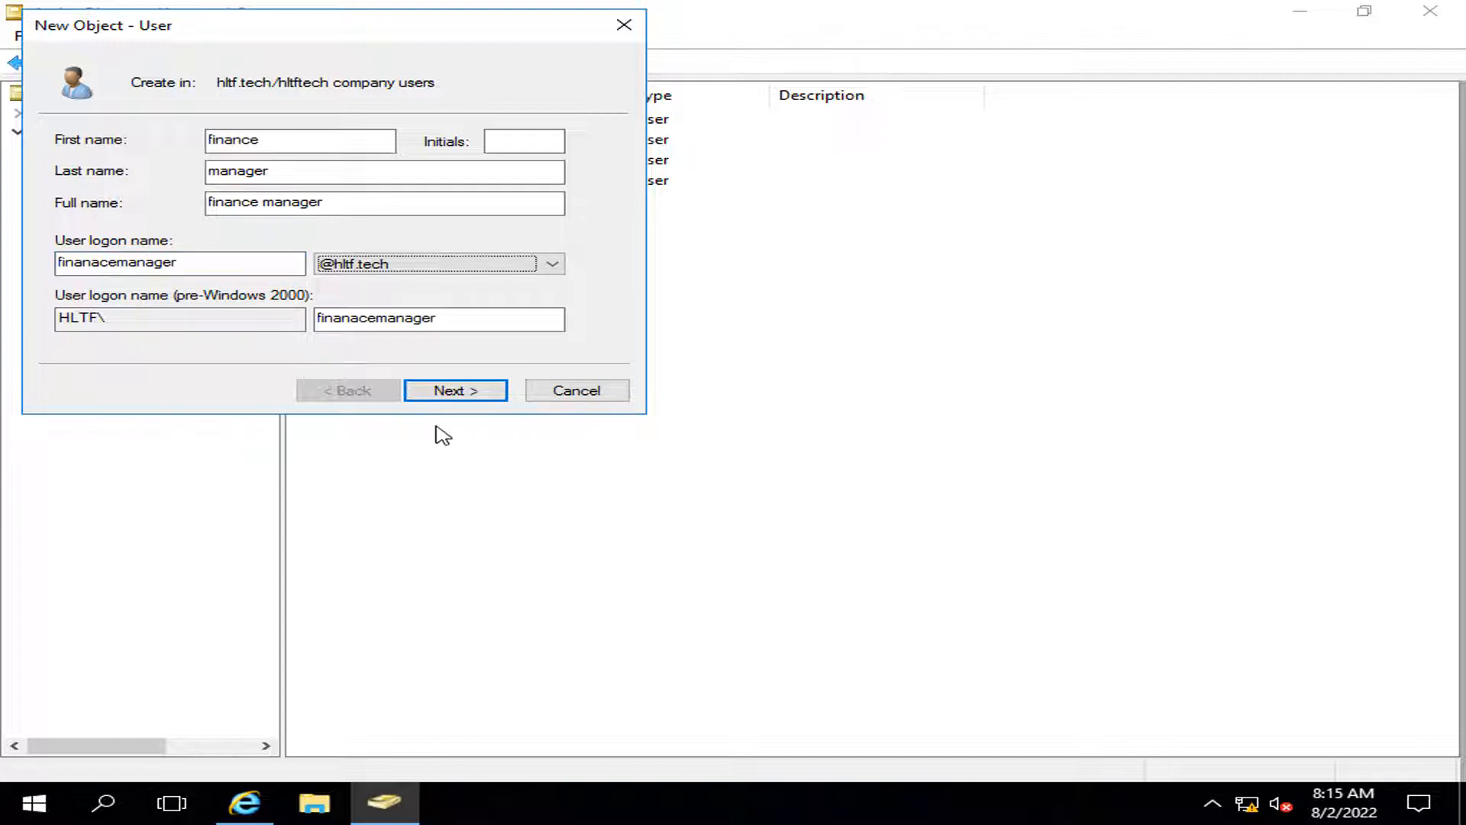
Step: Enter and confirm the password, set Password never expires, and finish creating finance manager
{"action": "left_click", "coordinate": [458, 393]}
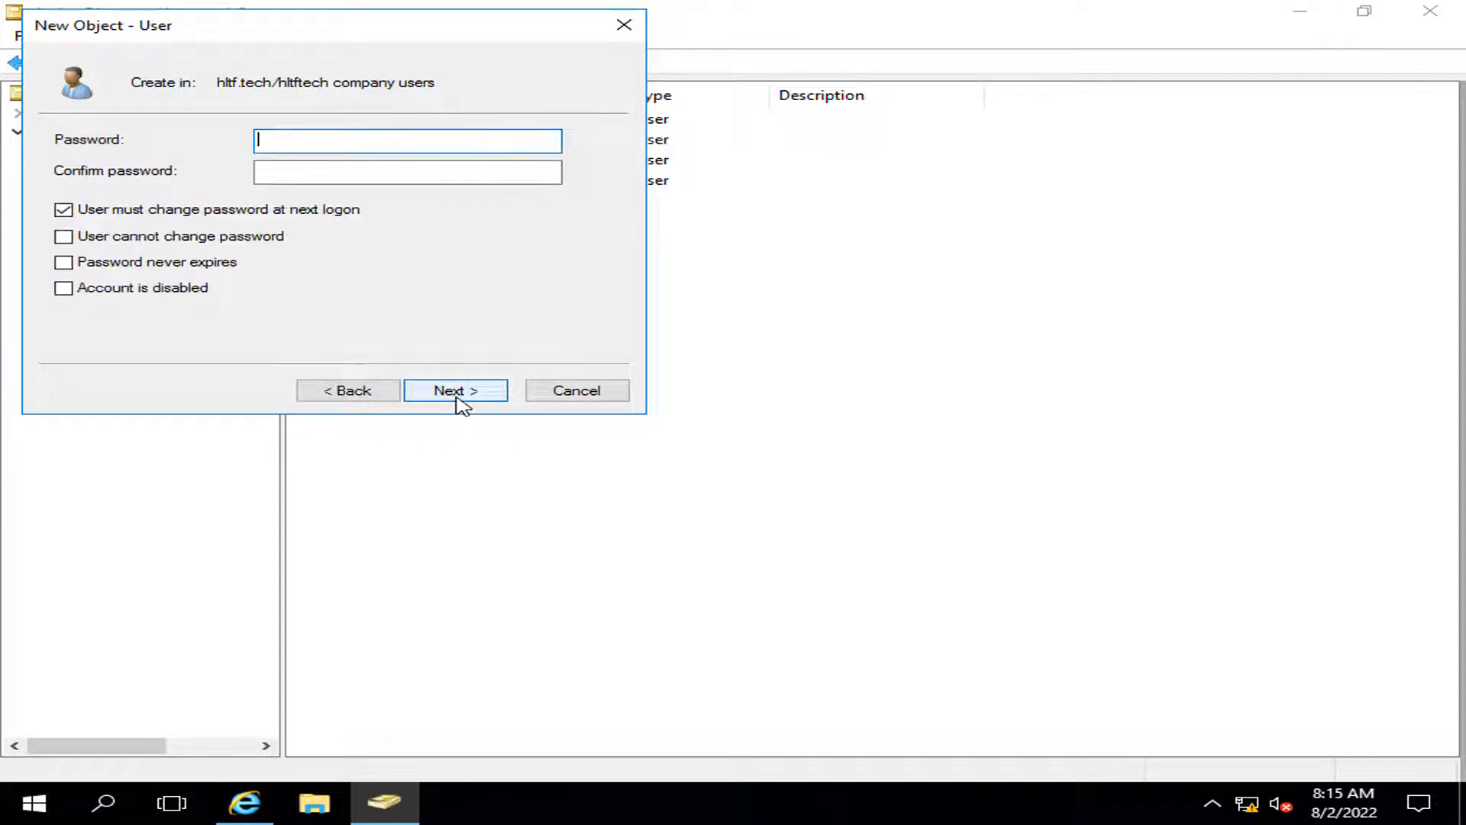
{"action": "left_click", "coordinate": [379, 394]}
{"action": "left_click_drag", "start_coordinate": [393, 16], "coordinate": [890, 291]}
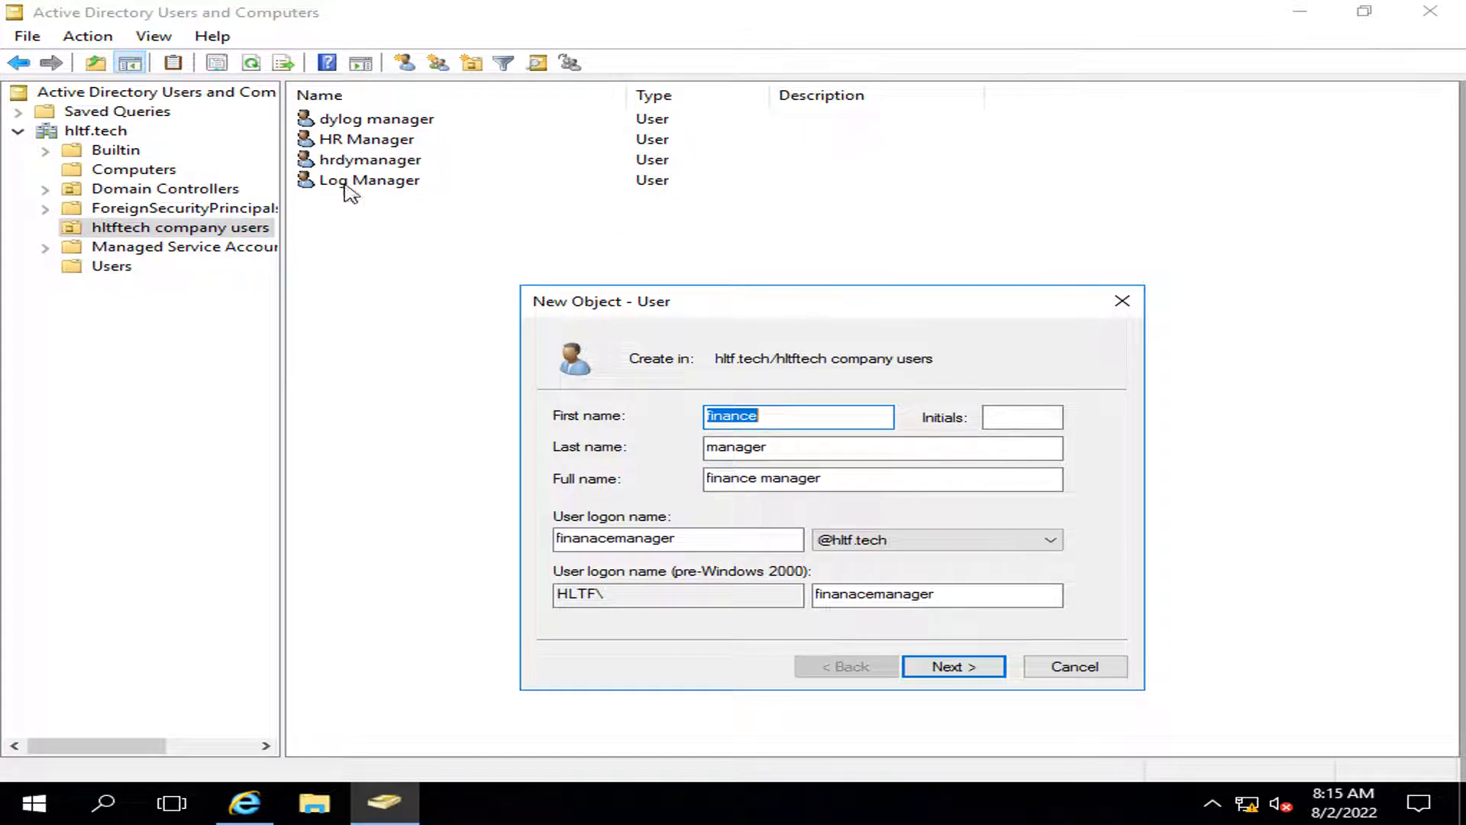
{"action": "left_click", "coordinate": [950, 666]}
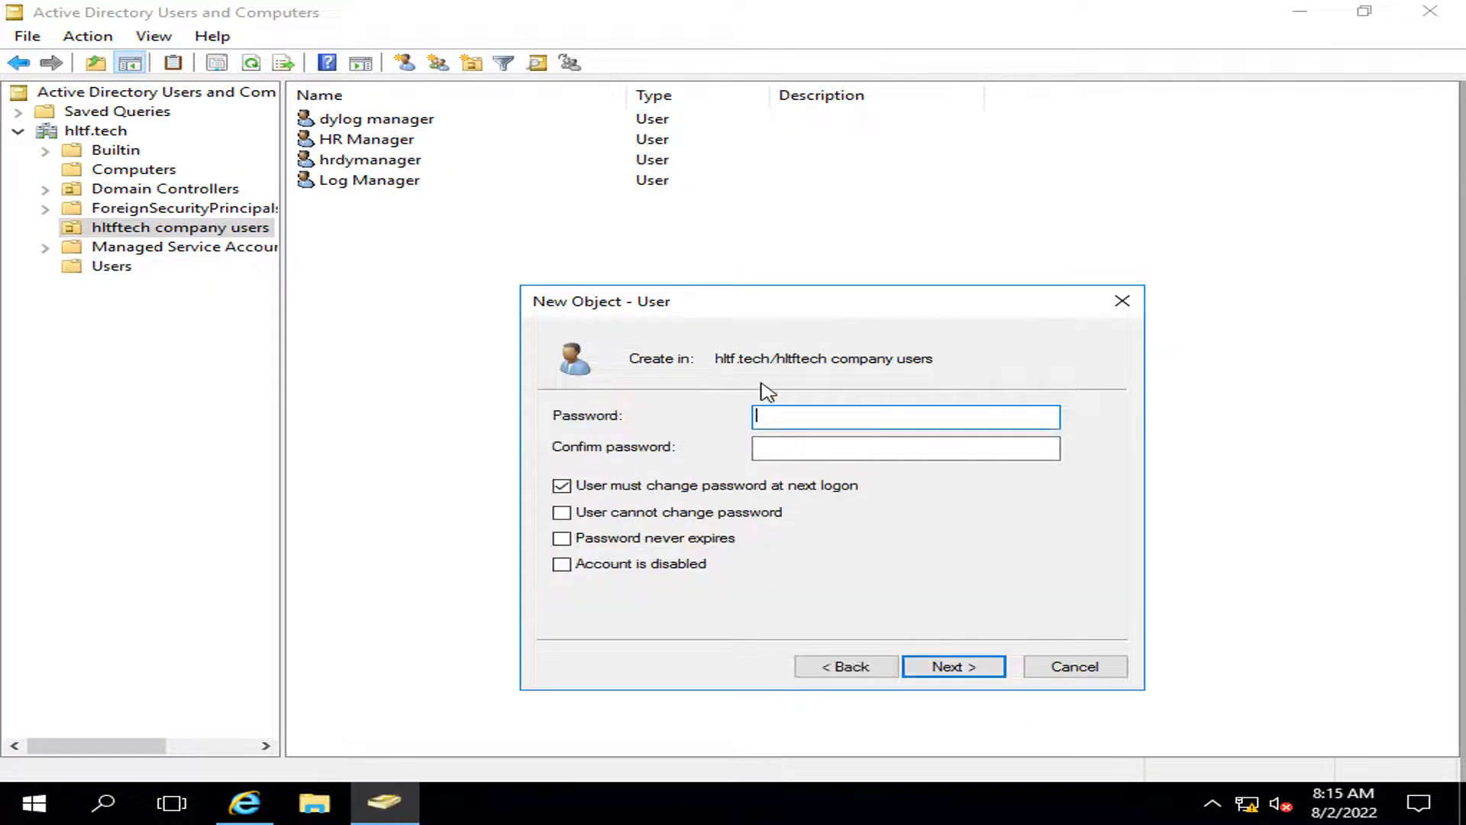
{"action": "type", "text": "P@s"}
{"action": "key", "text": "Tab"}
{"action": "type", "text": "P@ssw0"}
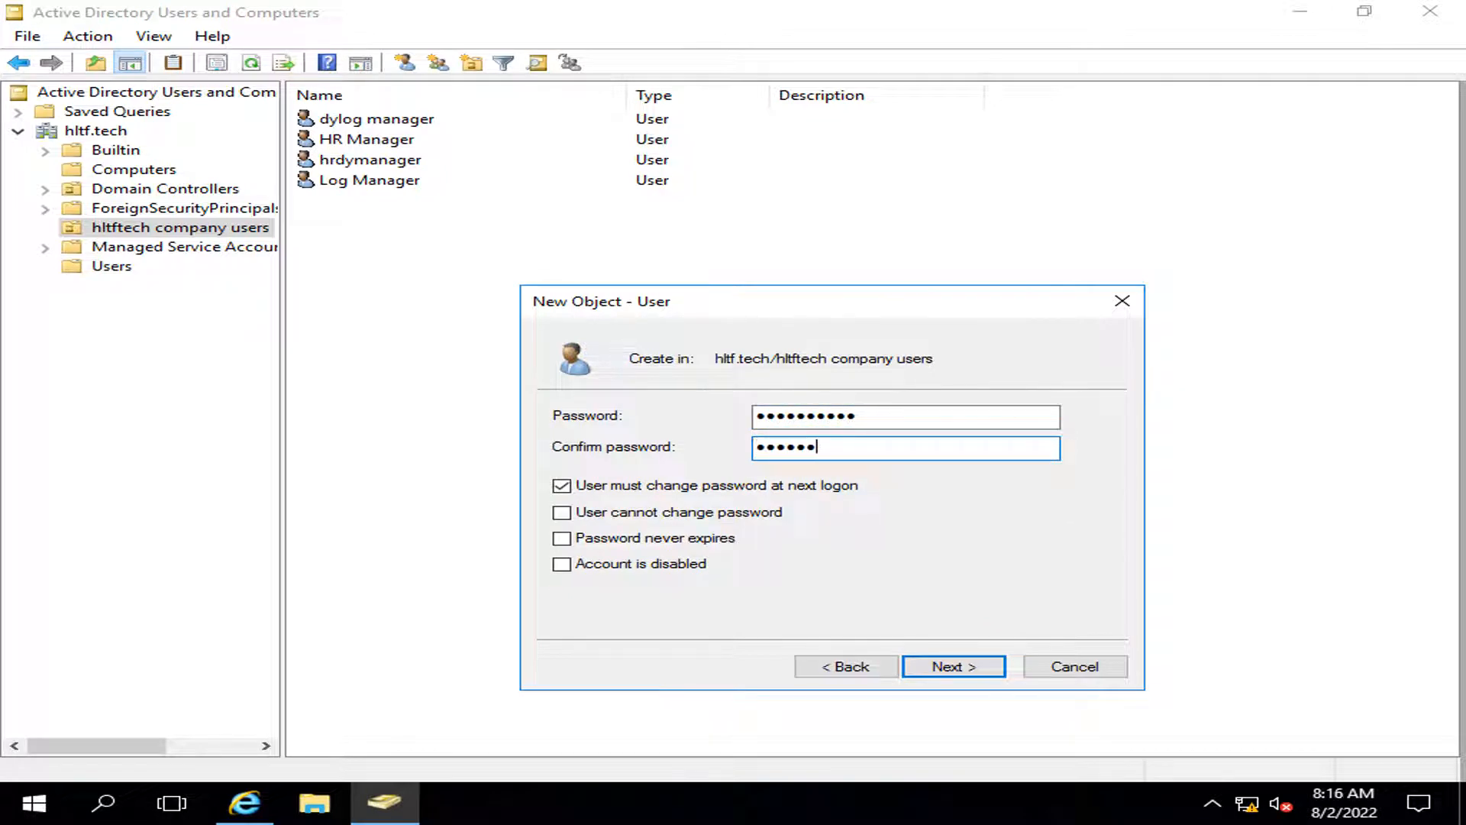
{"action": "type", "text": "rd"}
{"action": "left_click", "coordinate": [562, 485]}
{"action": "left_click", "coordinate": [562, 538]}
{"action": "left_click", "coordinate": [927, 672]}
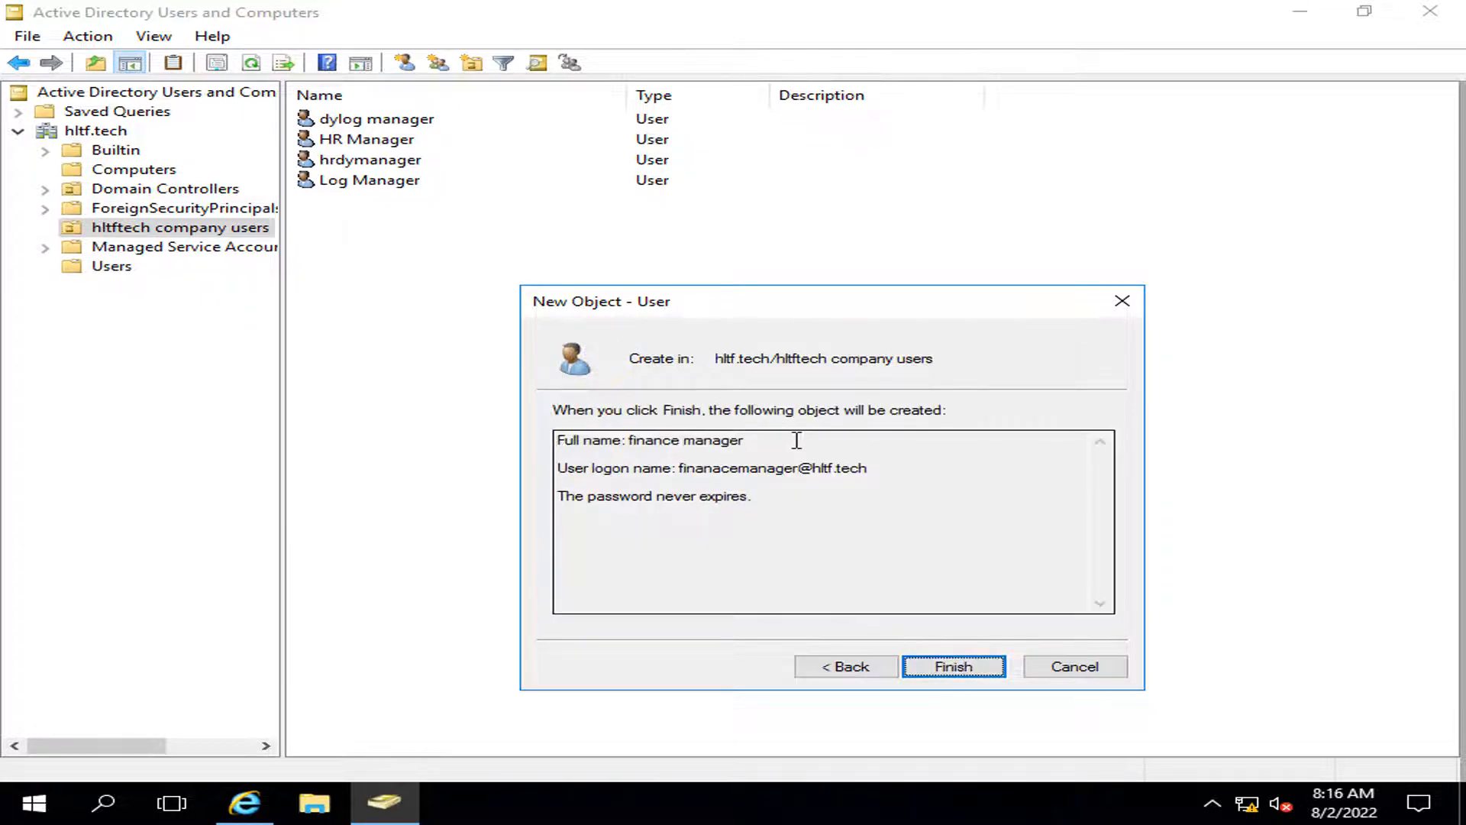
{"action": "left_click", "coordinate": [964, 663]}
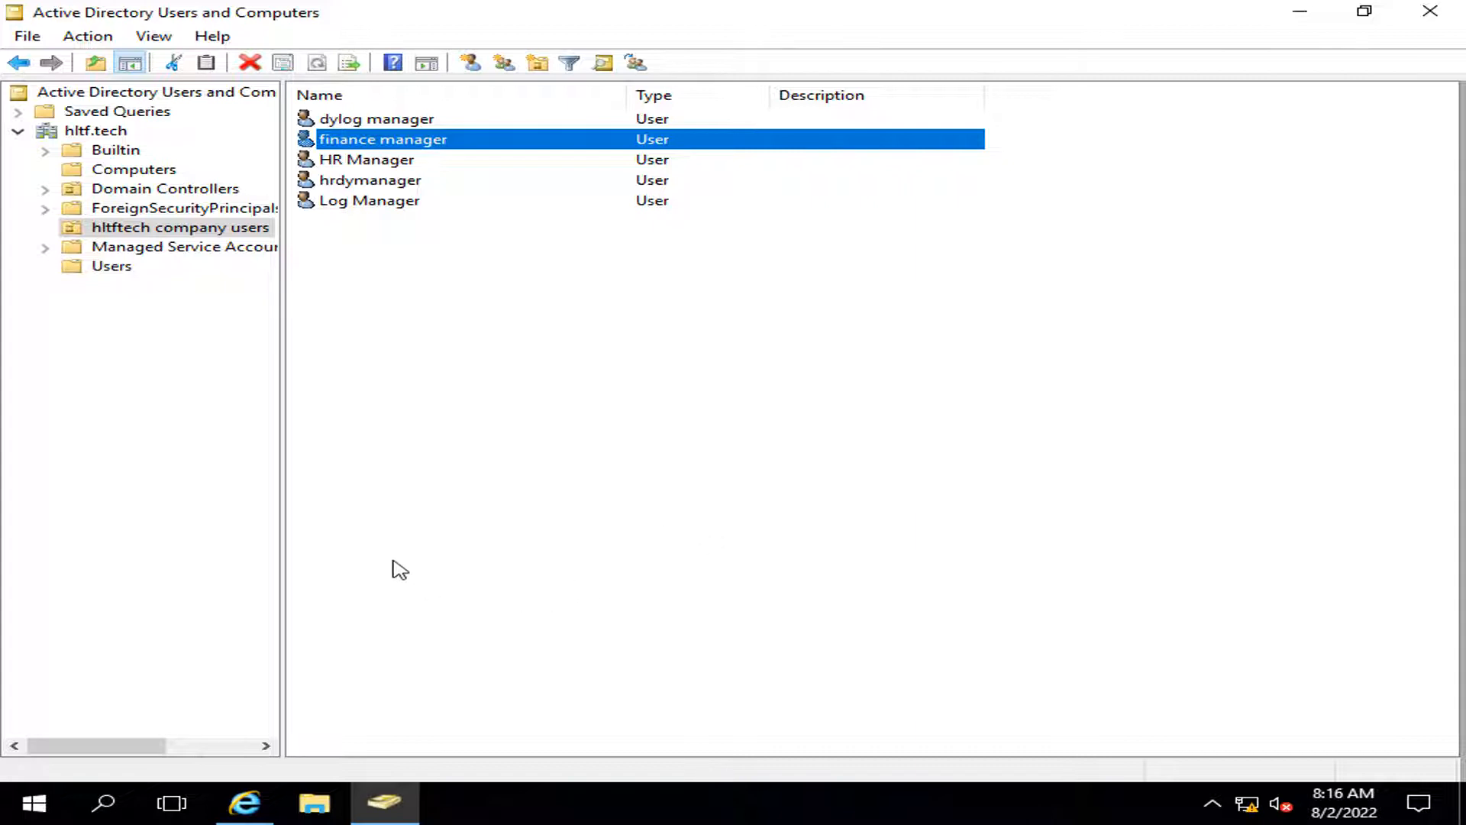
Step: Start a new user dyfinanace manager with logon name dyfinanacemanager
{"action": "right_click", "coordinate": [415, 538]}
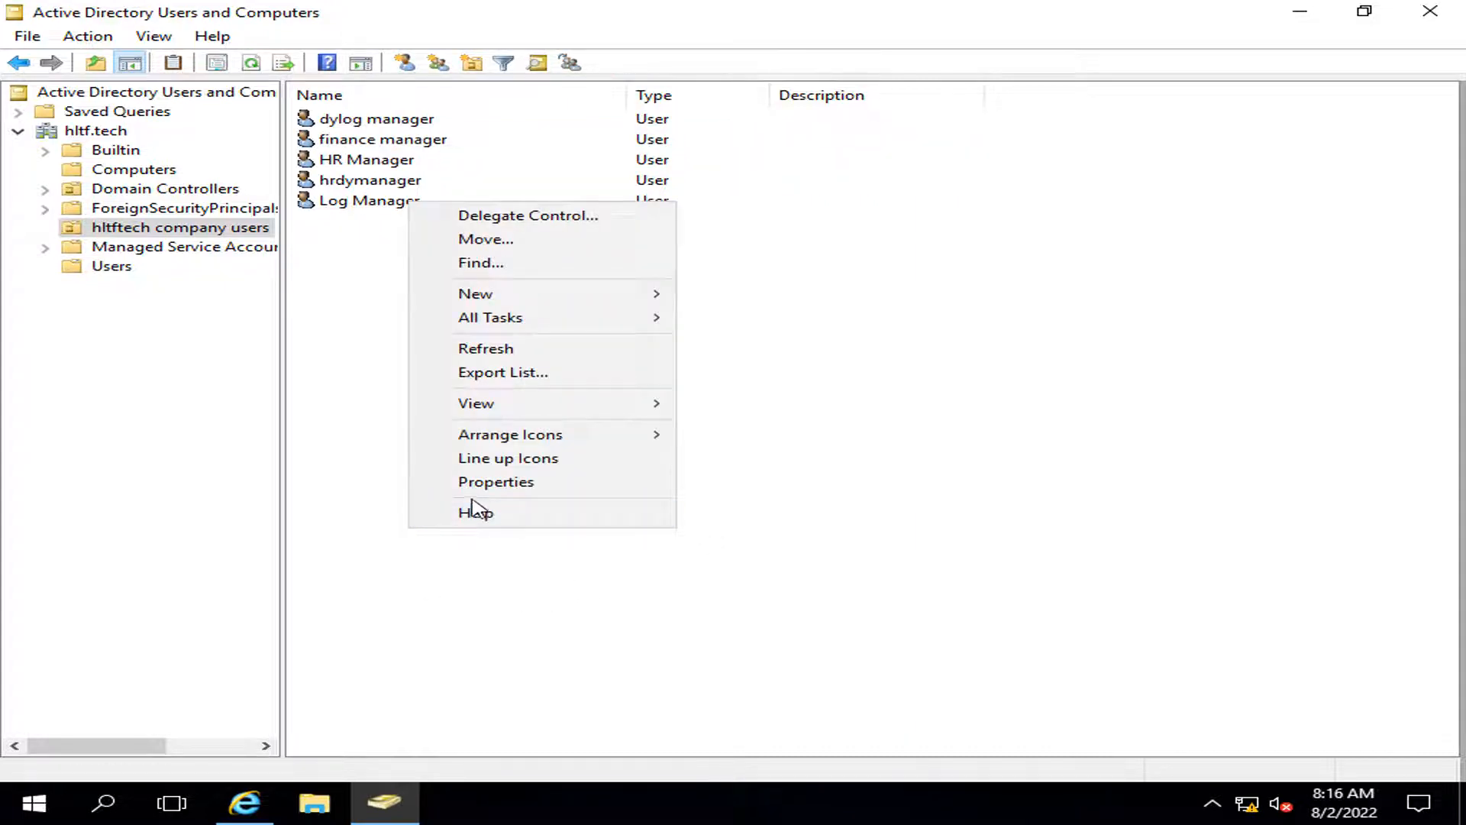
{"action": "mouse_move", "coordinate": [500, 294]}
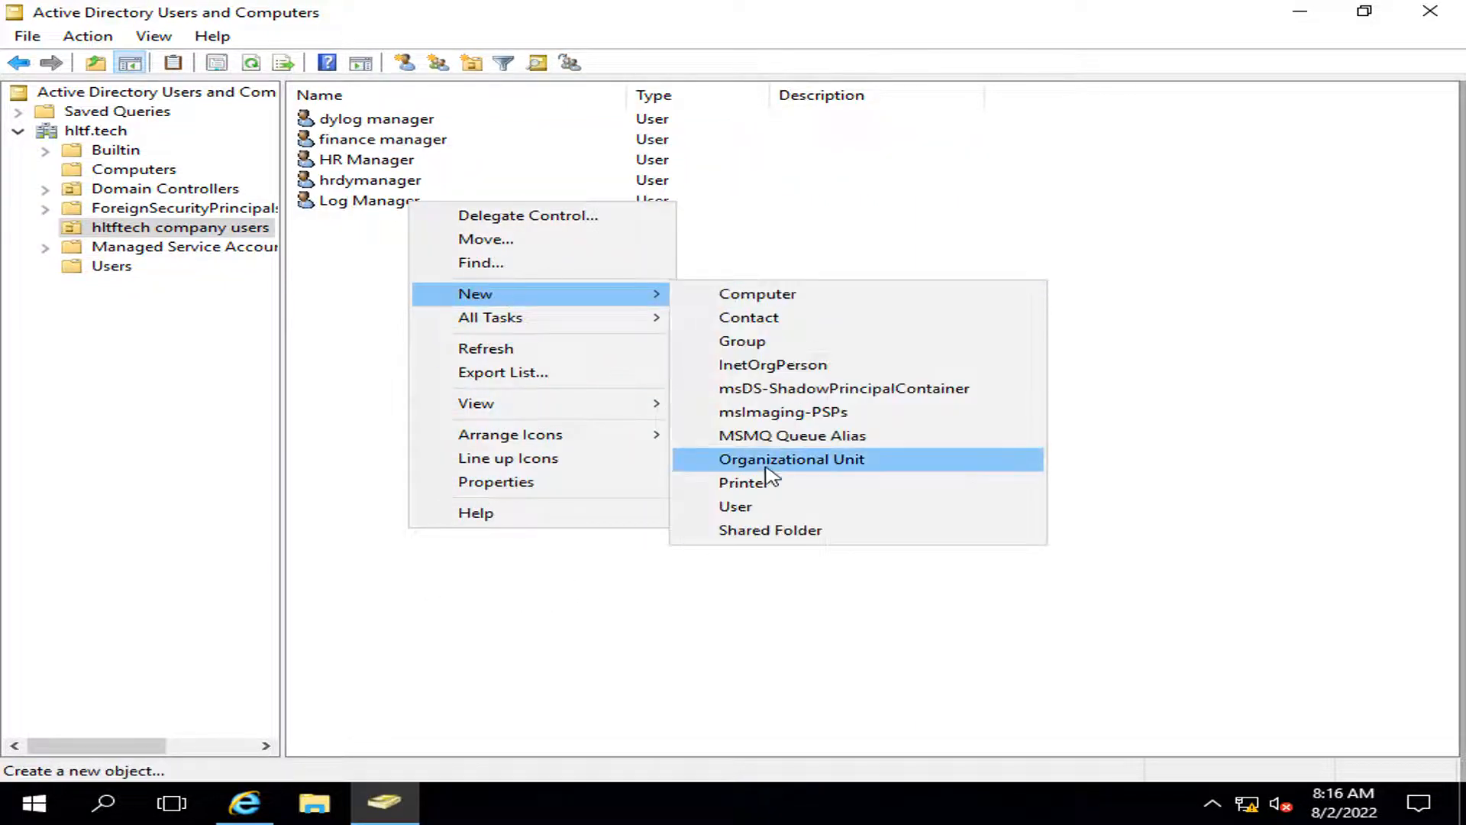
{"action": "left_click", "coordinate": [762, 507]}
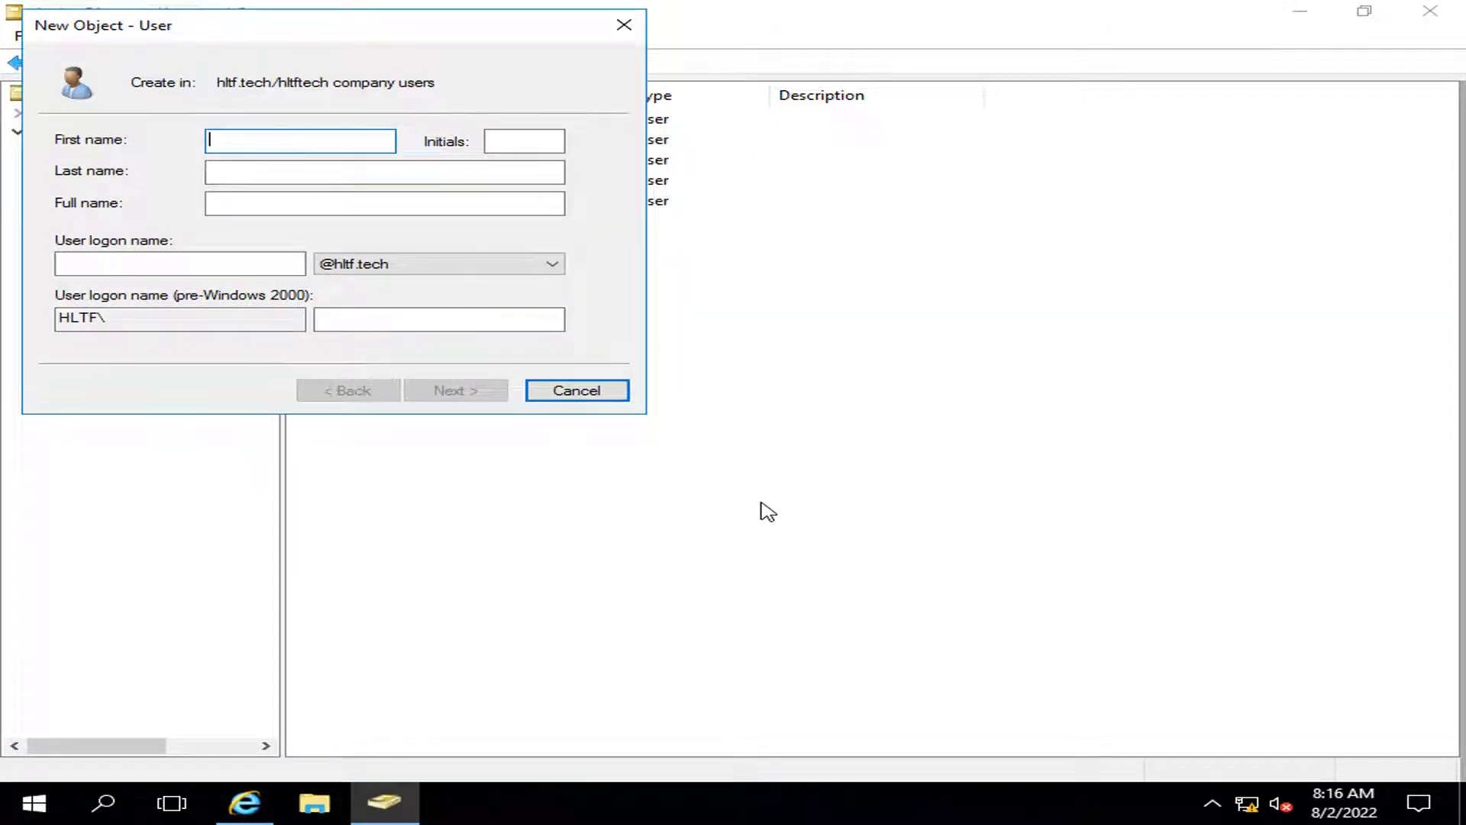
{"action": "type", "text": "dyfinanace"}
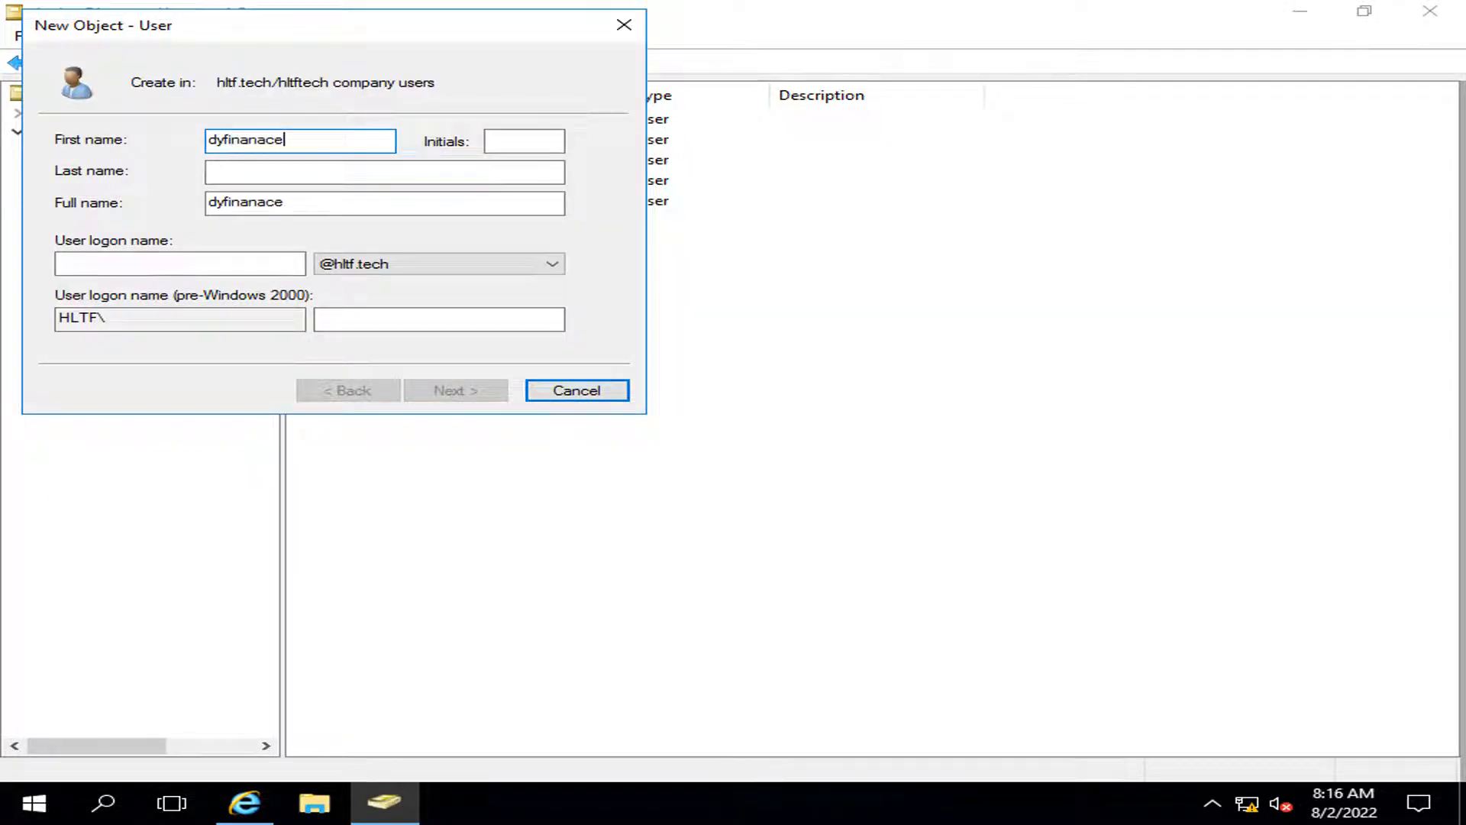
{"action": "key", "text": "Tab"}
{"action": "key", "text": "Tab"}
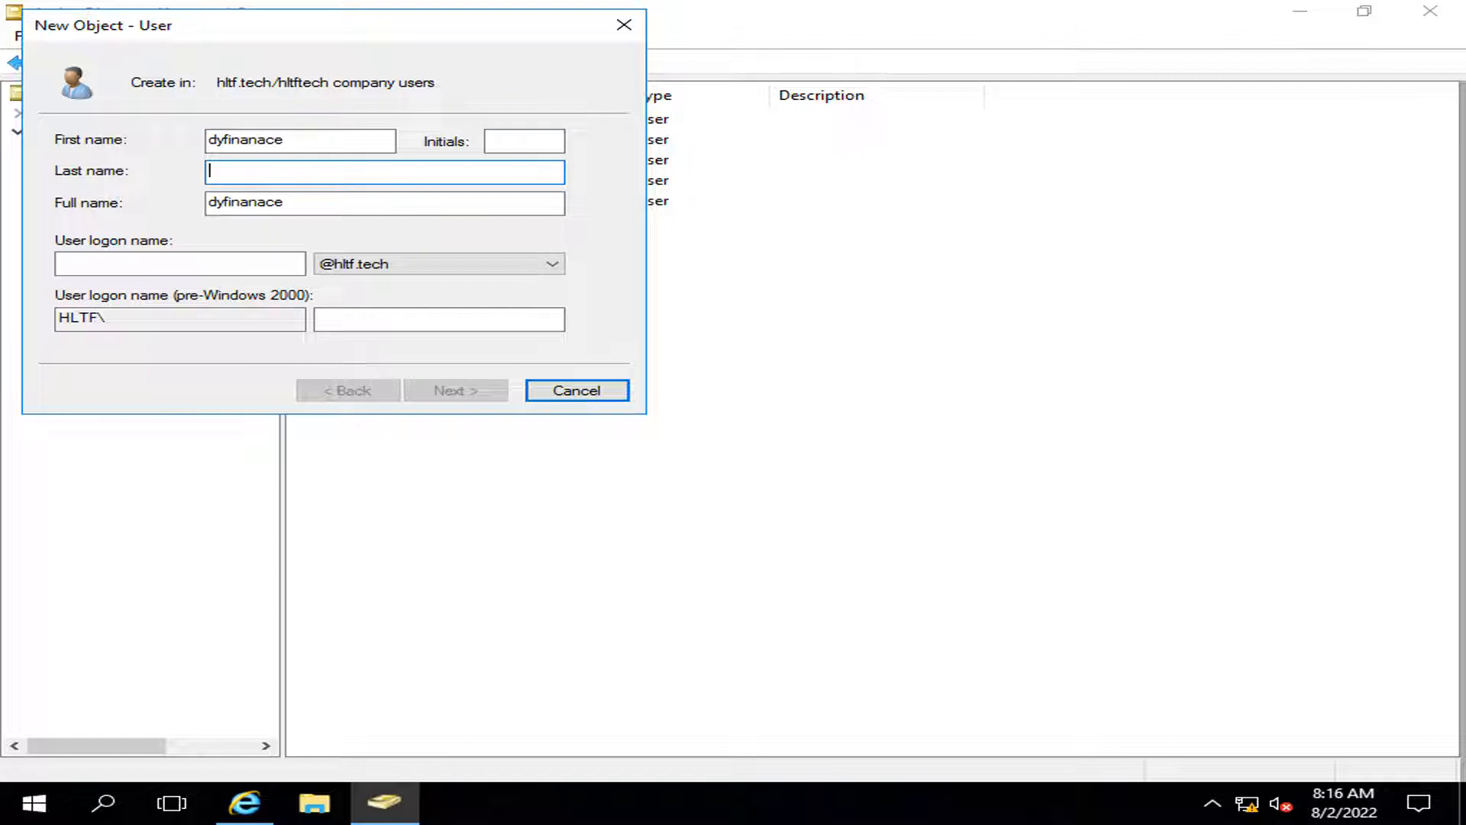
{"action": "type", "text": "manag"}
{"action": "key", "text": "Tab"}
{"action": "key", "text": "Tab"}
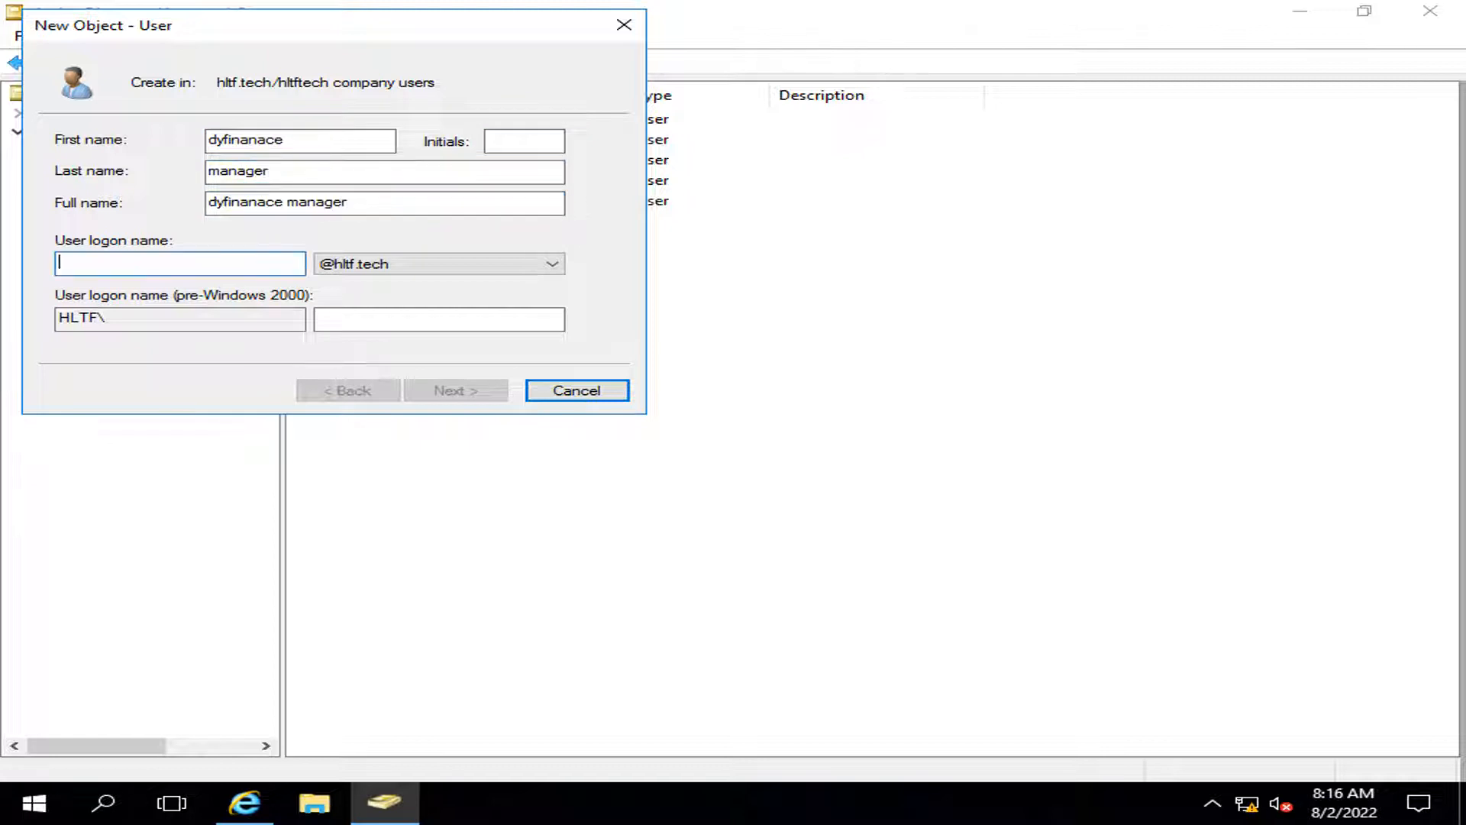
{"action": "type", "text": "dyf"}
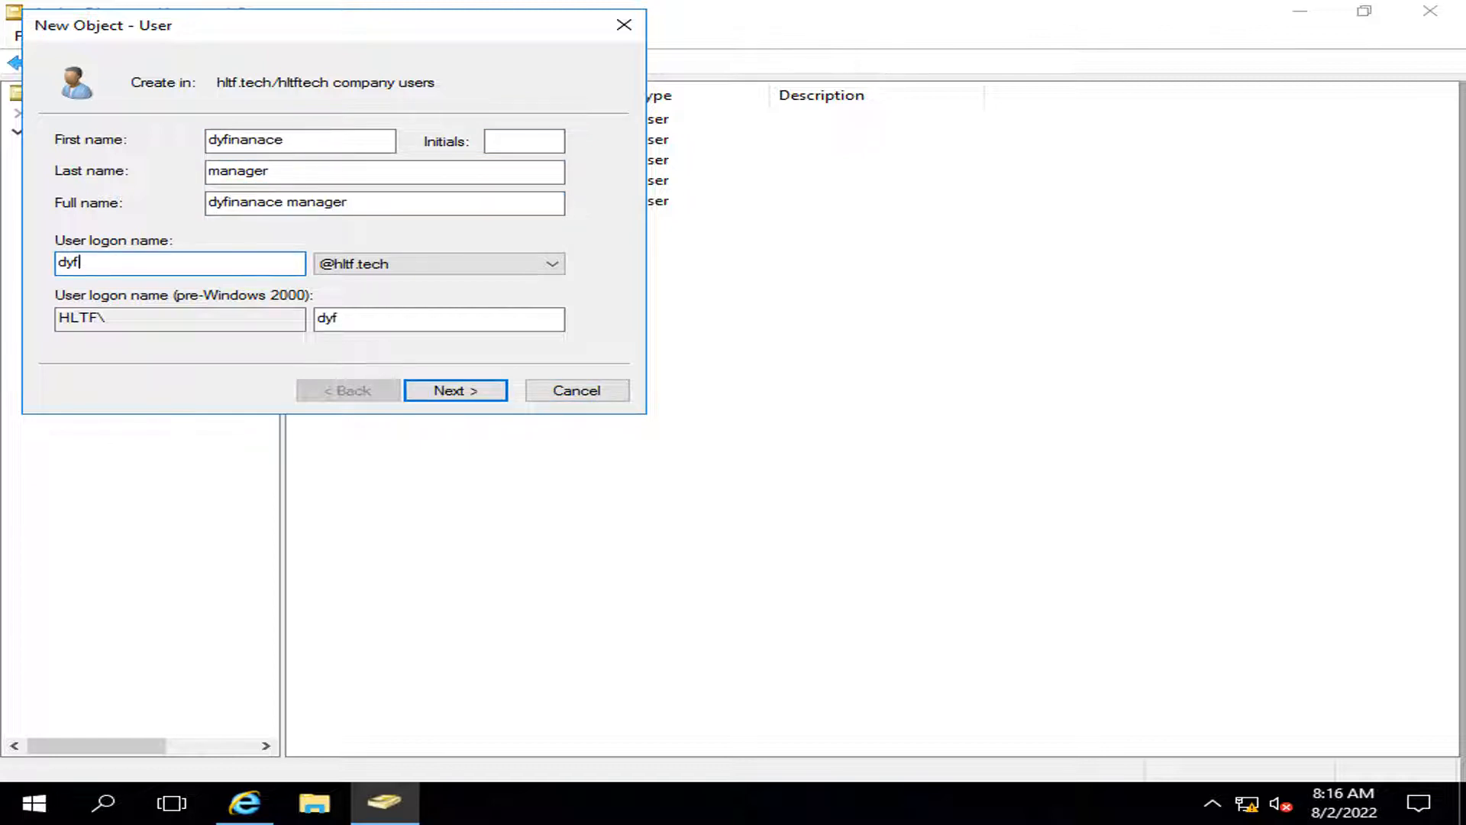
{"action": "type", "text": "inanacem"}
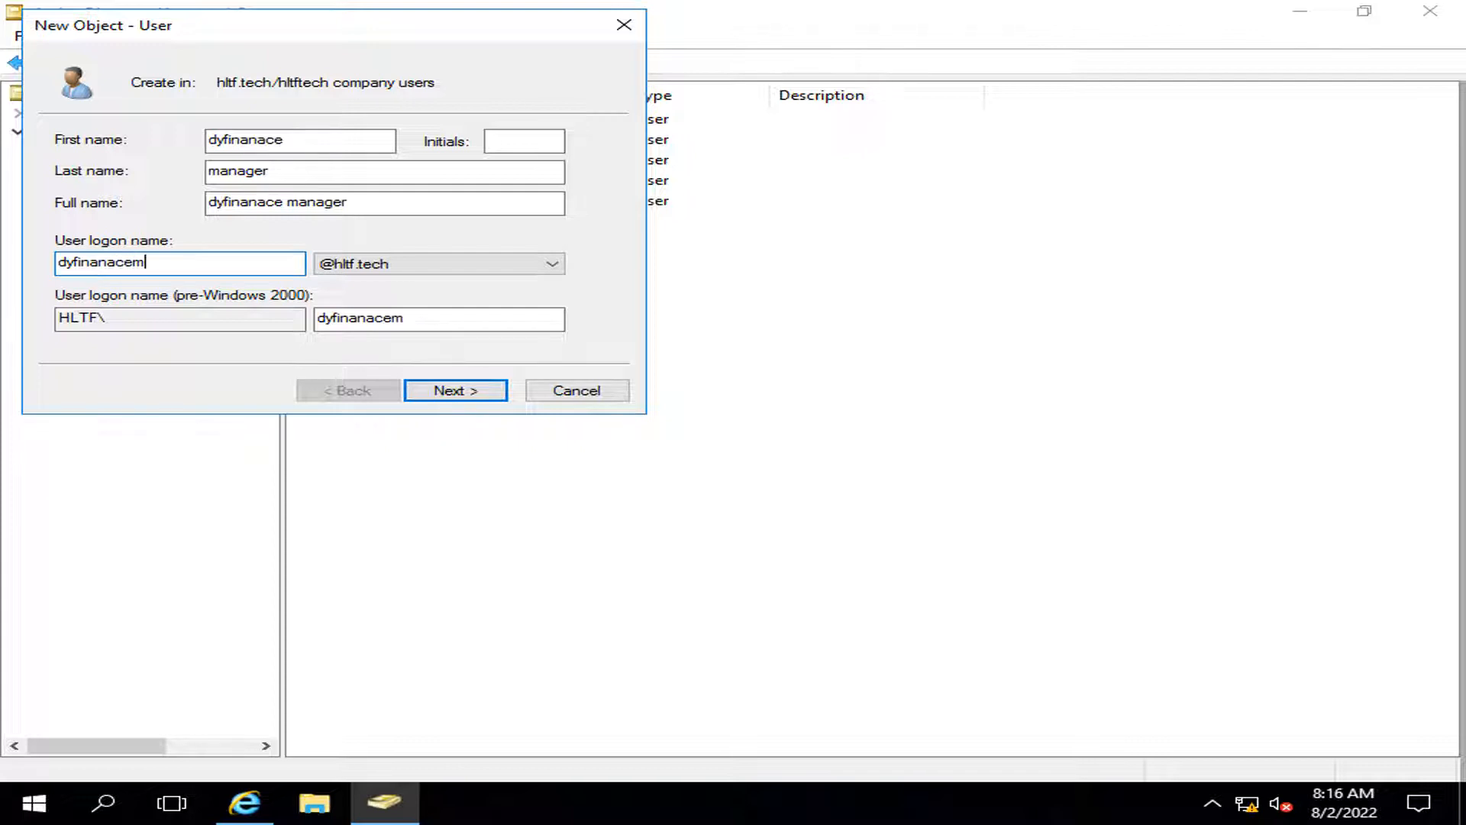
{"action": "type", "text": "anager"}
{"action": "key", "text": "Tab"}
{"action": "key", "text": "Tab"}
{"action": "key", "text": "Tab"}
{"action": "key", "text": "Tab"}
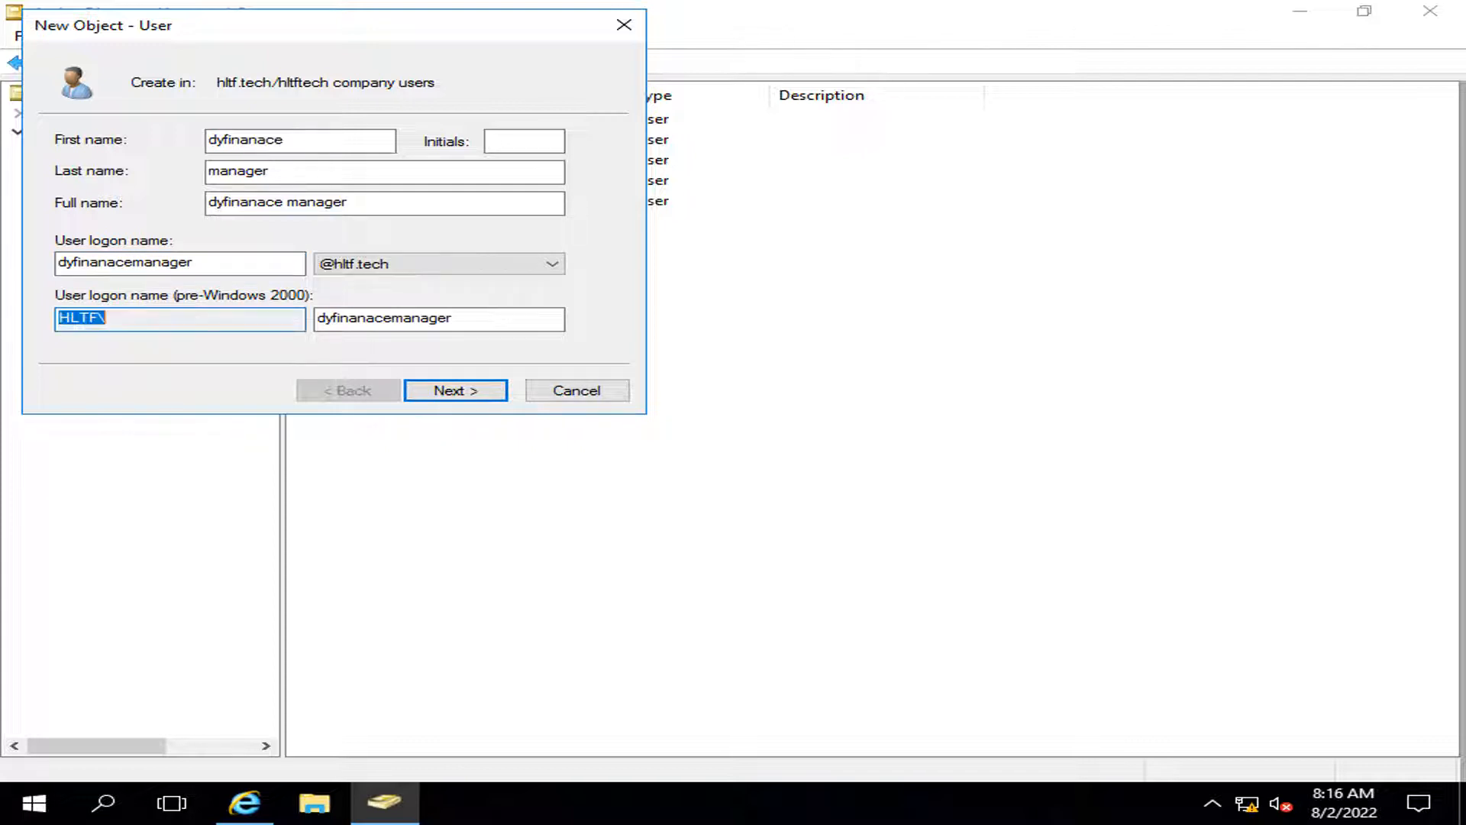
{"action": "key", "text": "Return"}
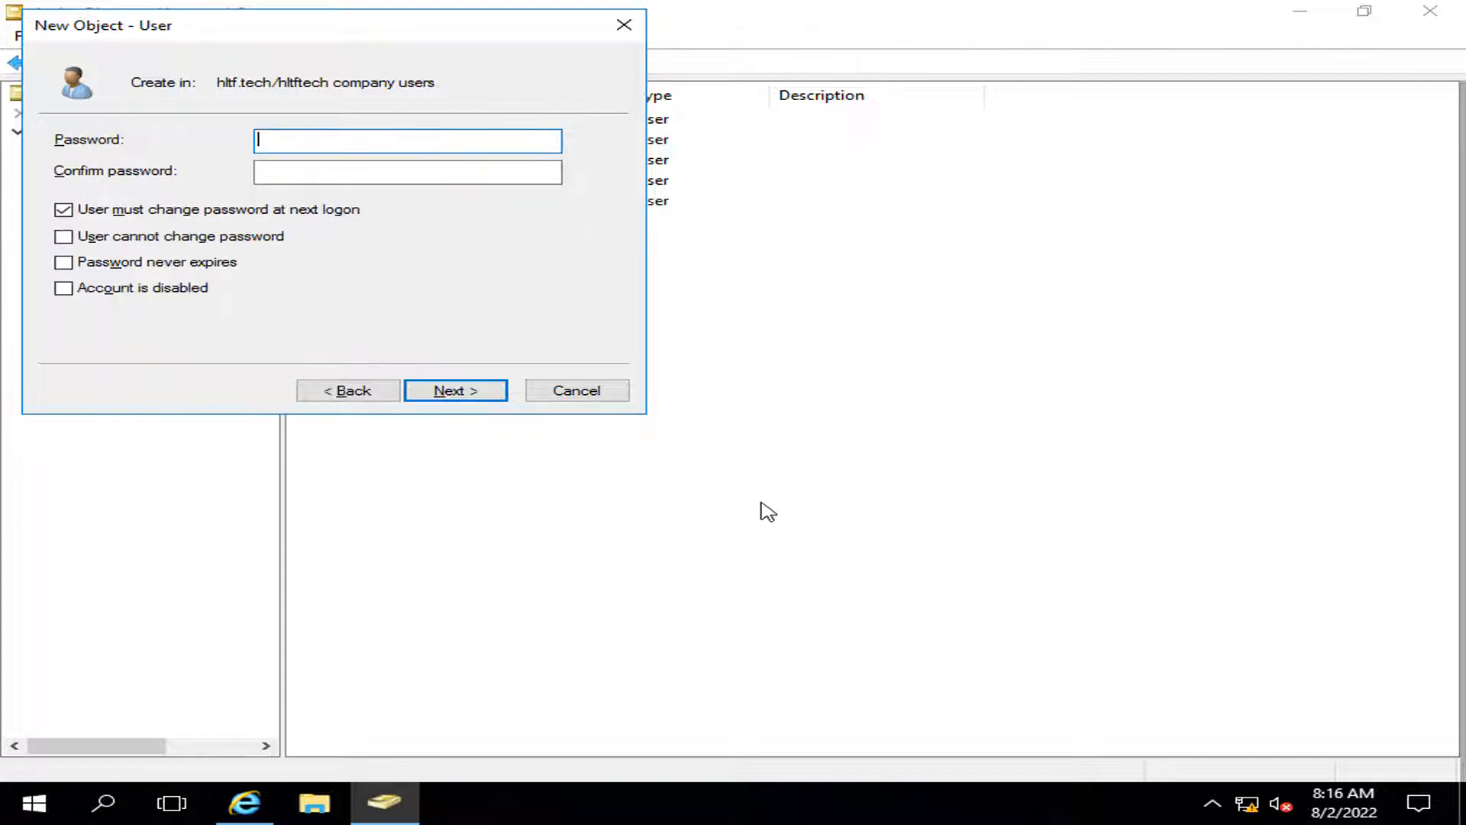
Step: Enter and confirm the password, untick must-change, tick Password never expires, and finish
{"action": "type", "text": "P"}
{"action": "left_click", "coordinate": [436, 175]}
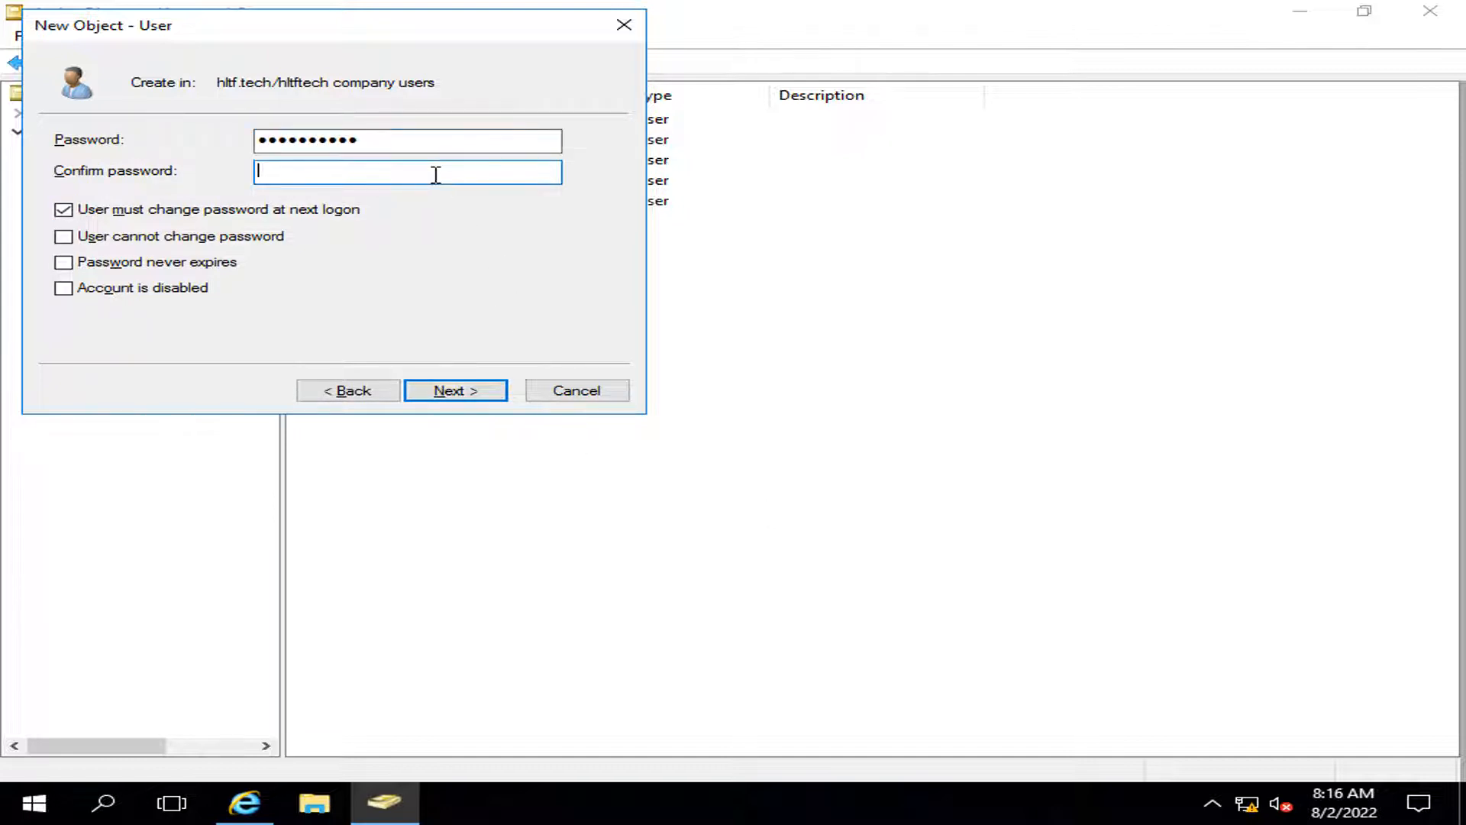
{"action": "type", "text": "Pa"}
{"action": "left_click", "coordinate": [64, 210]}
{"action": "left_click", "coordinate": [63, 262]}
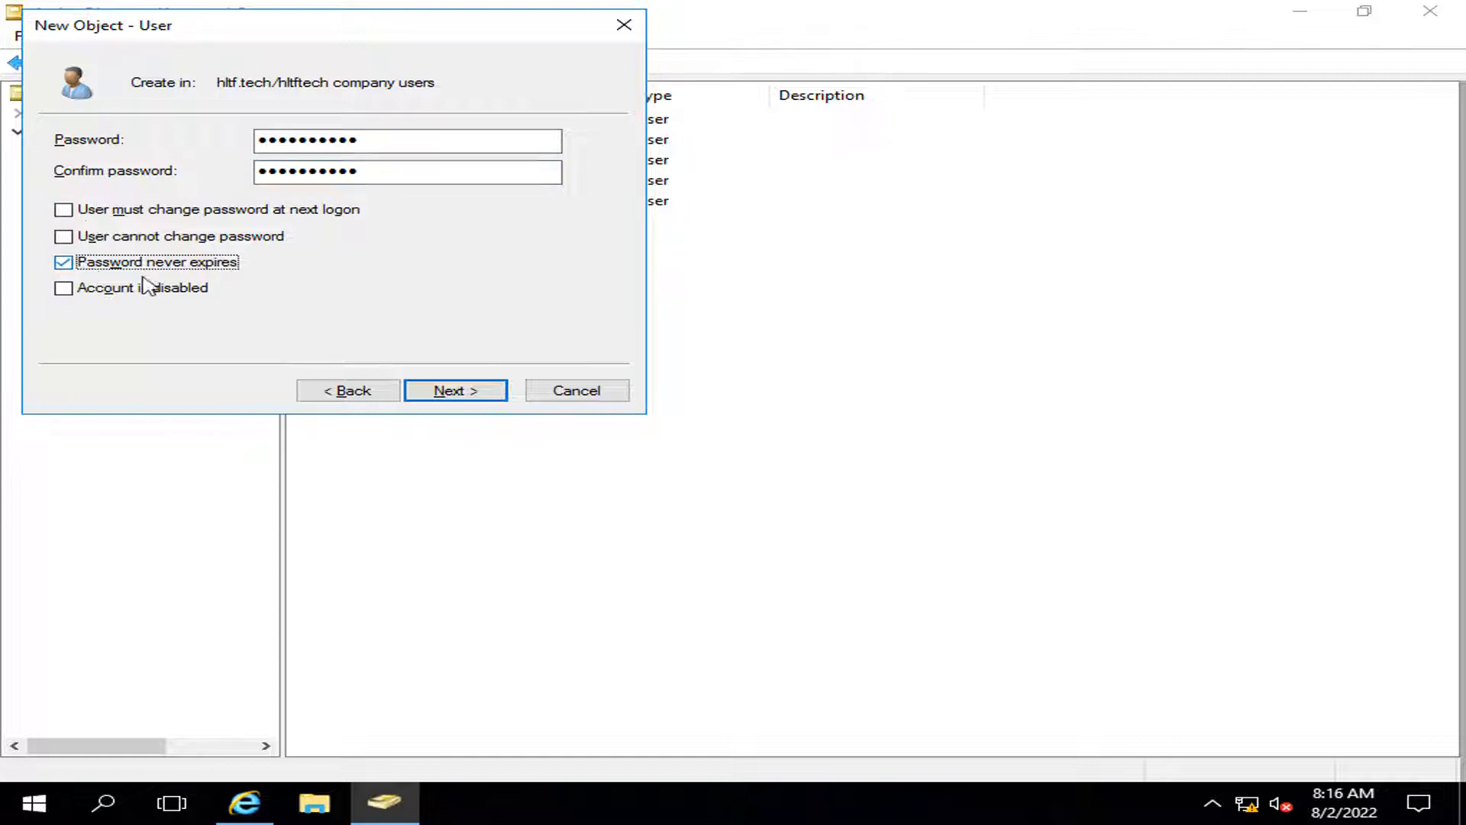
{"action": "left_click", "coordinate": [471, 397]}
{"action": "left_click", "coordinate": [458, 391]}
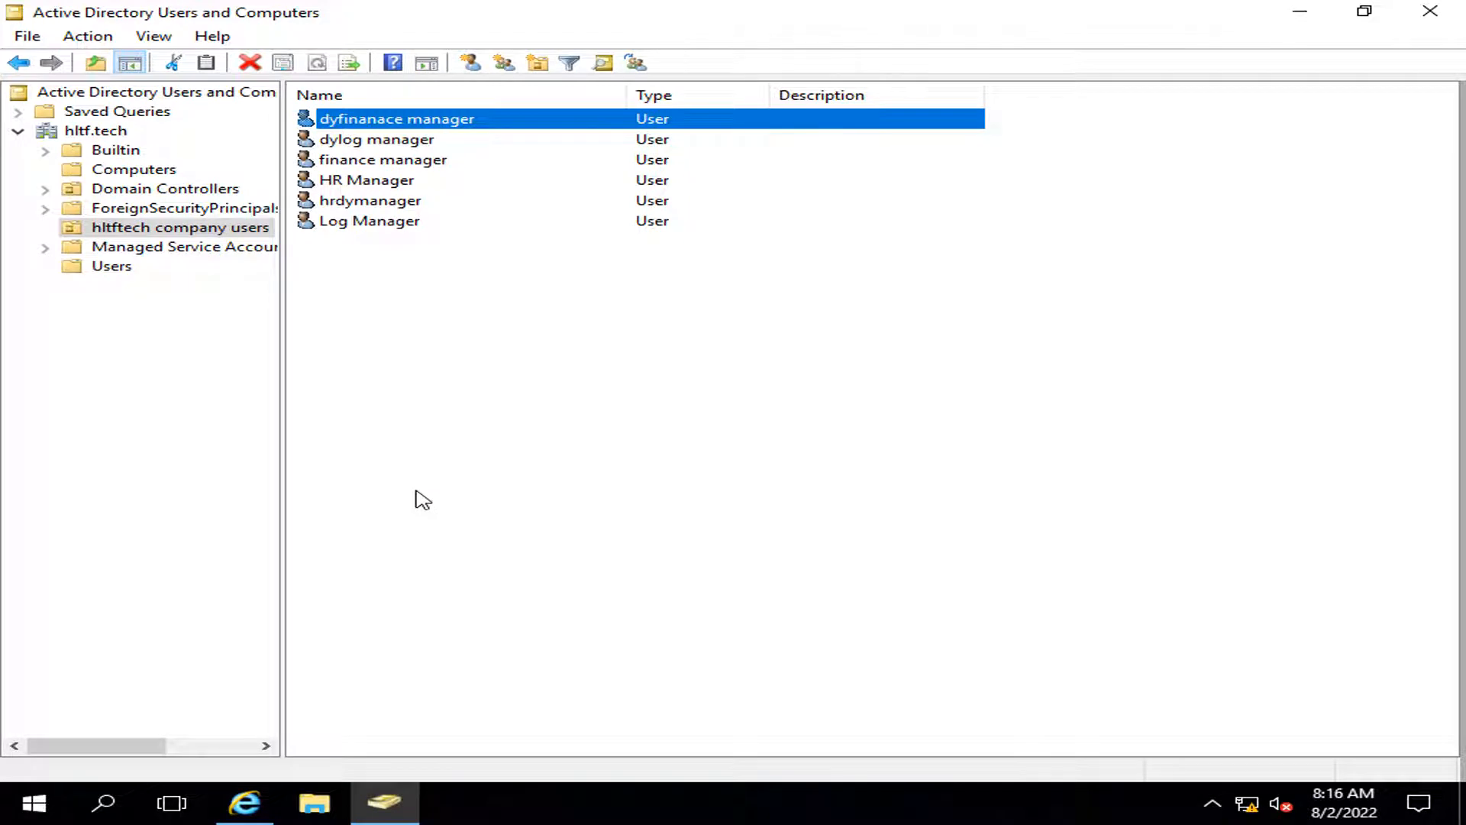
Step: Add a new group named HR Employees with Global scope and Security type
{"action": "right_click", "coordinate": [405, 401]}
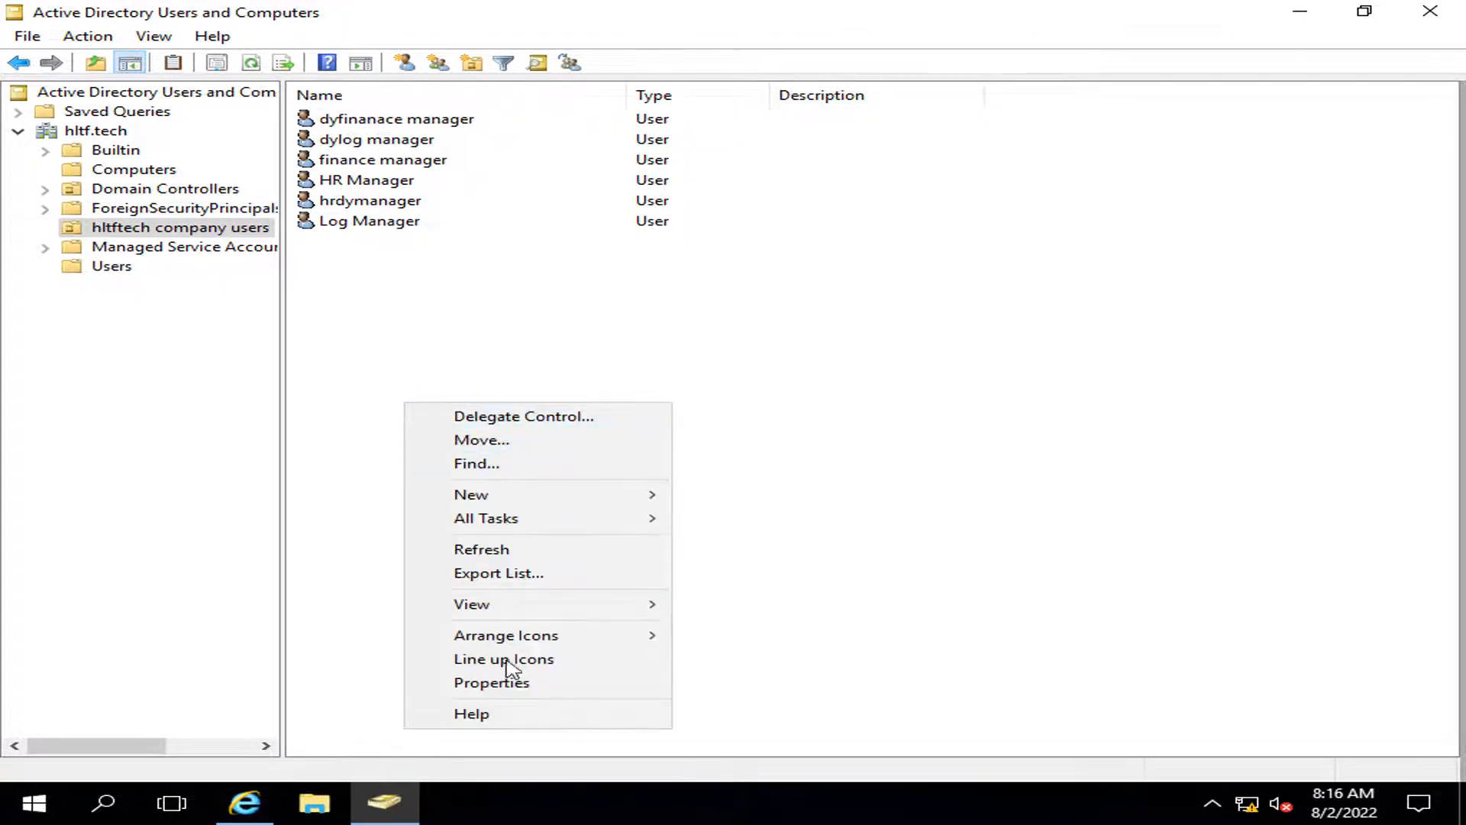
{"action": "mouse_move", "coordinate": [484, 495]}
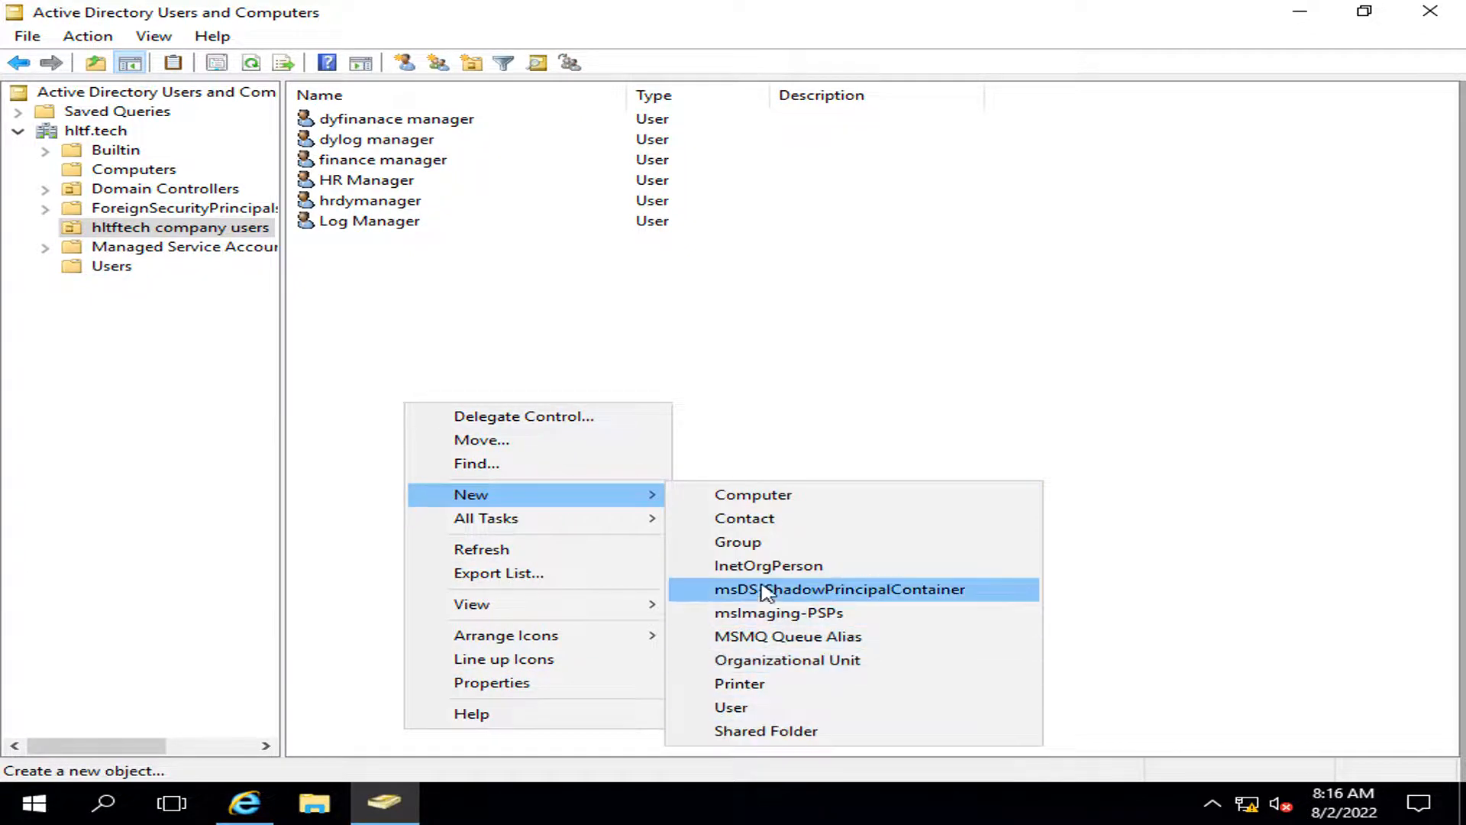
{"action": "left_click", "coordinate": [765, 545]}
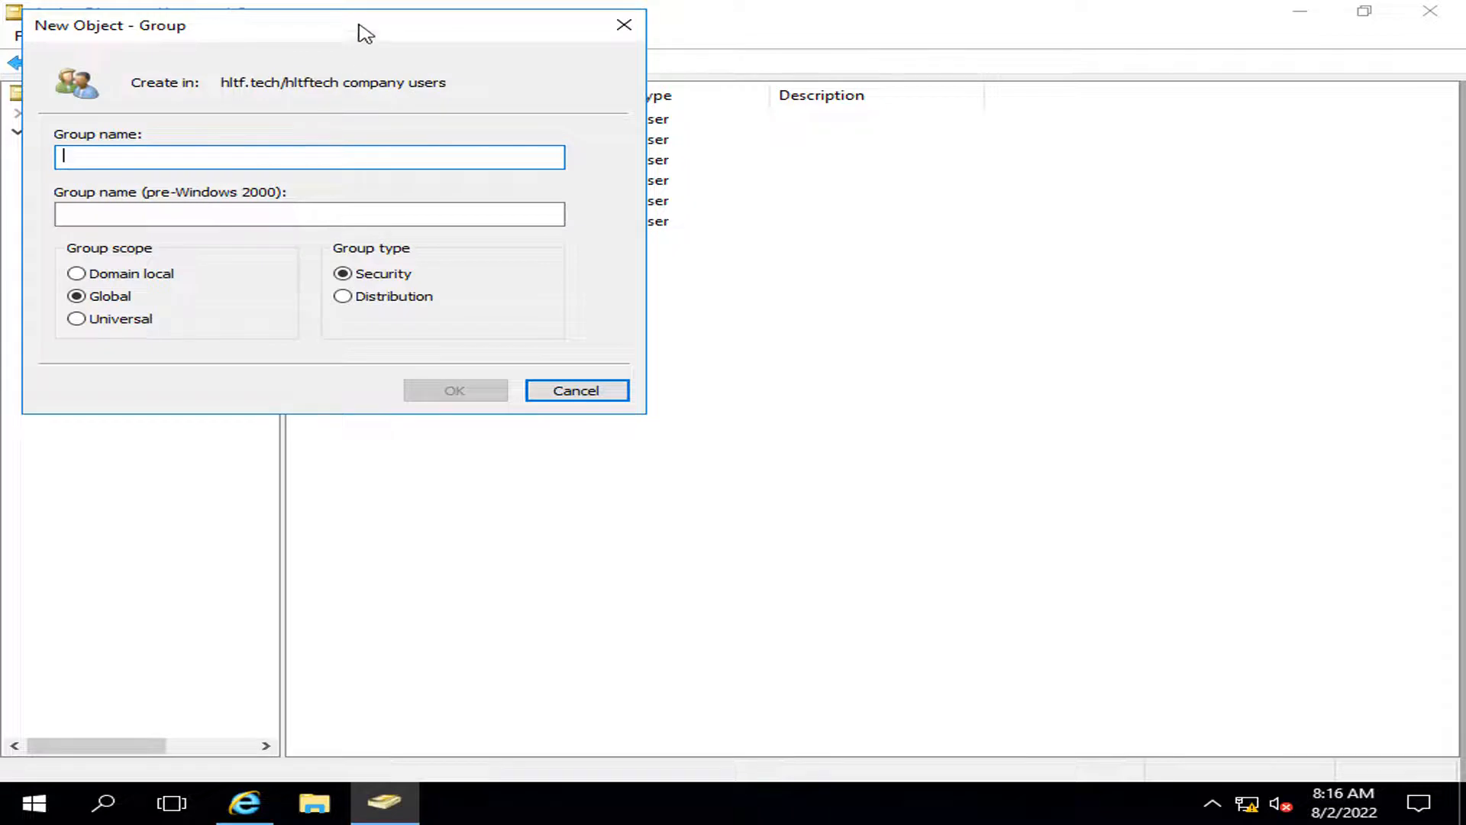
{"action": "left_click_drag", "start_coordinate": [359, 24], "coordinate": [851, 306]}
{"action": "type", "text": "HR"}
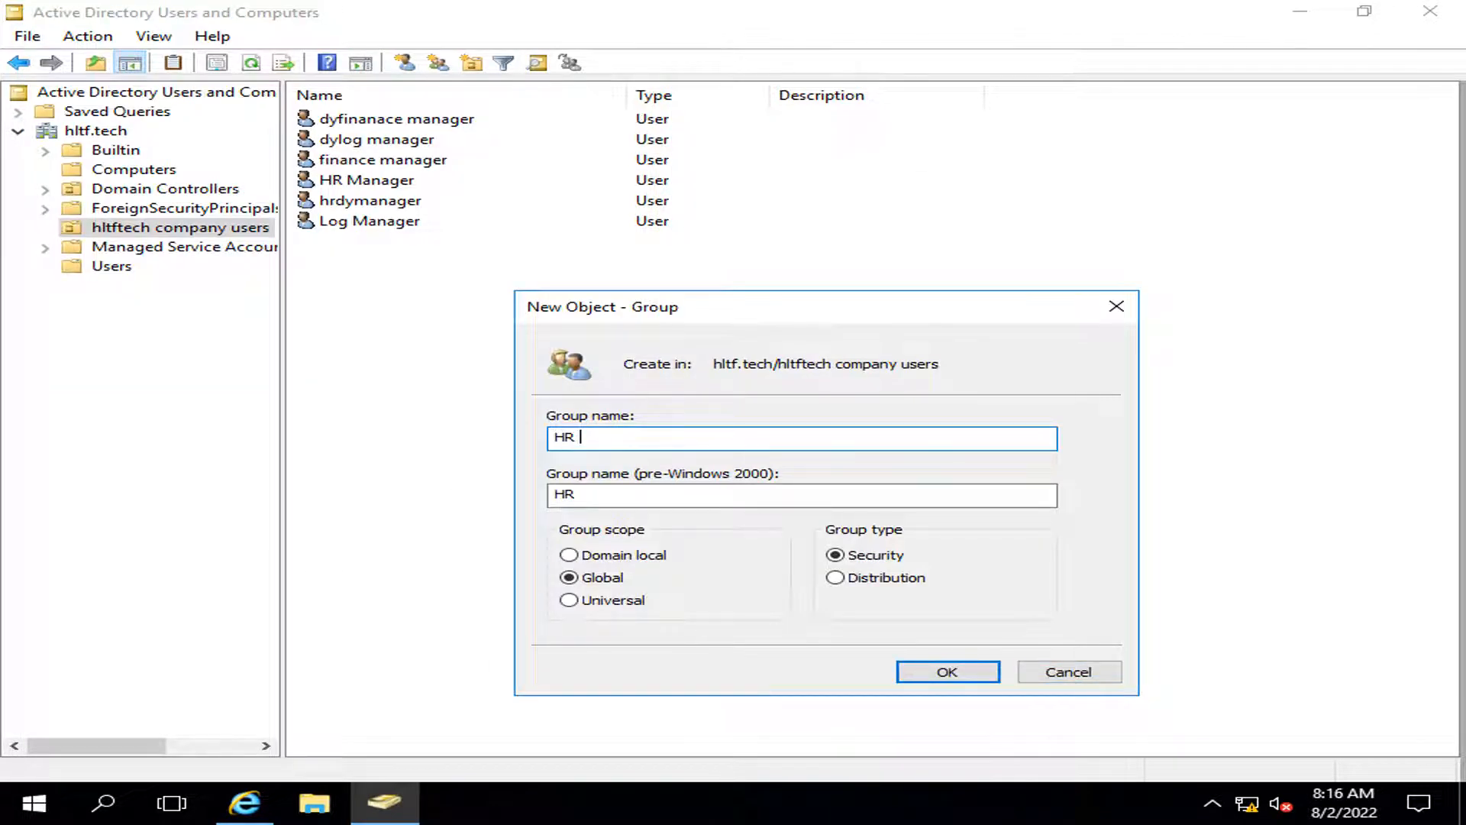
{"action": "type", "text": " Employees"}
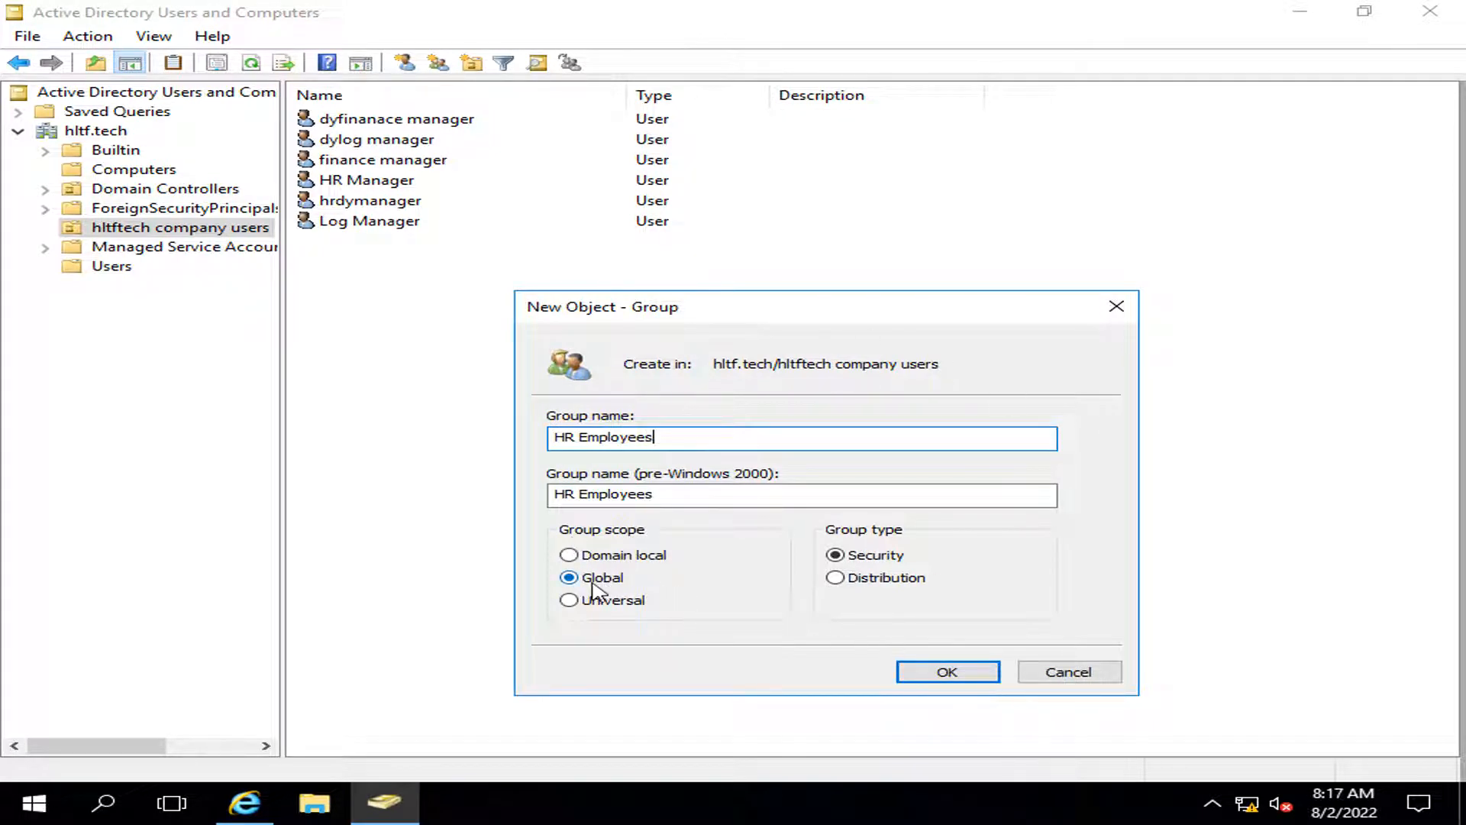
{"action": "left_click", "coordinate": [945, 675]}
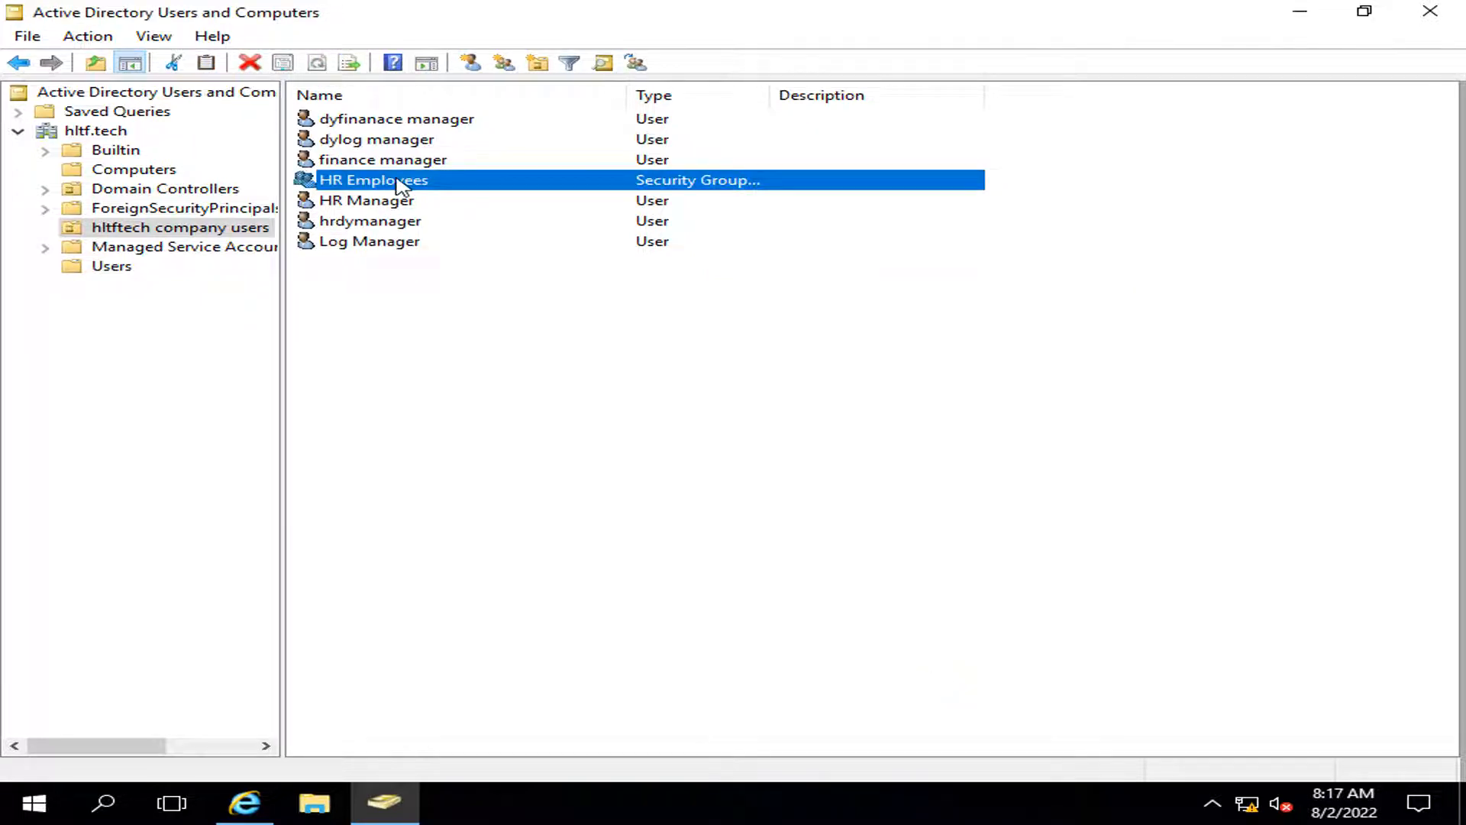
Step: Create the global security group 'Finanace Employees'
{"action": "right_click", "coordinate": [580, 693]}
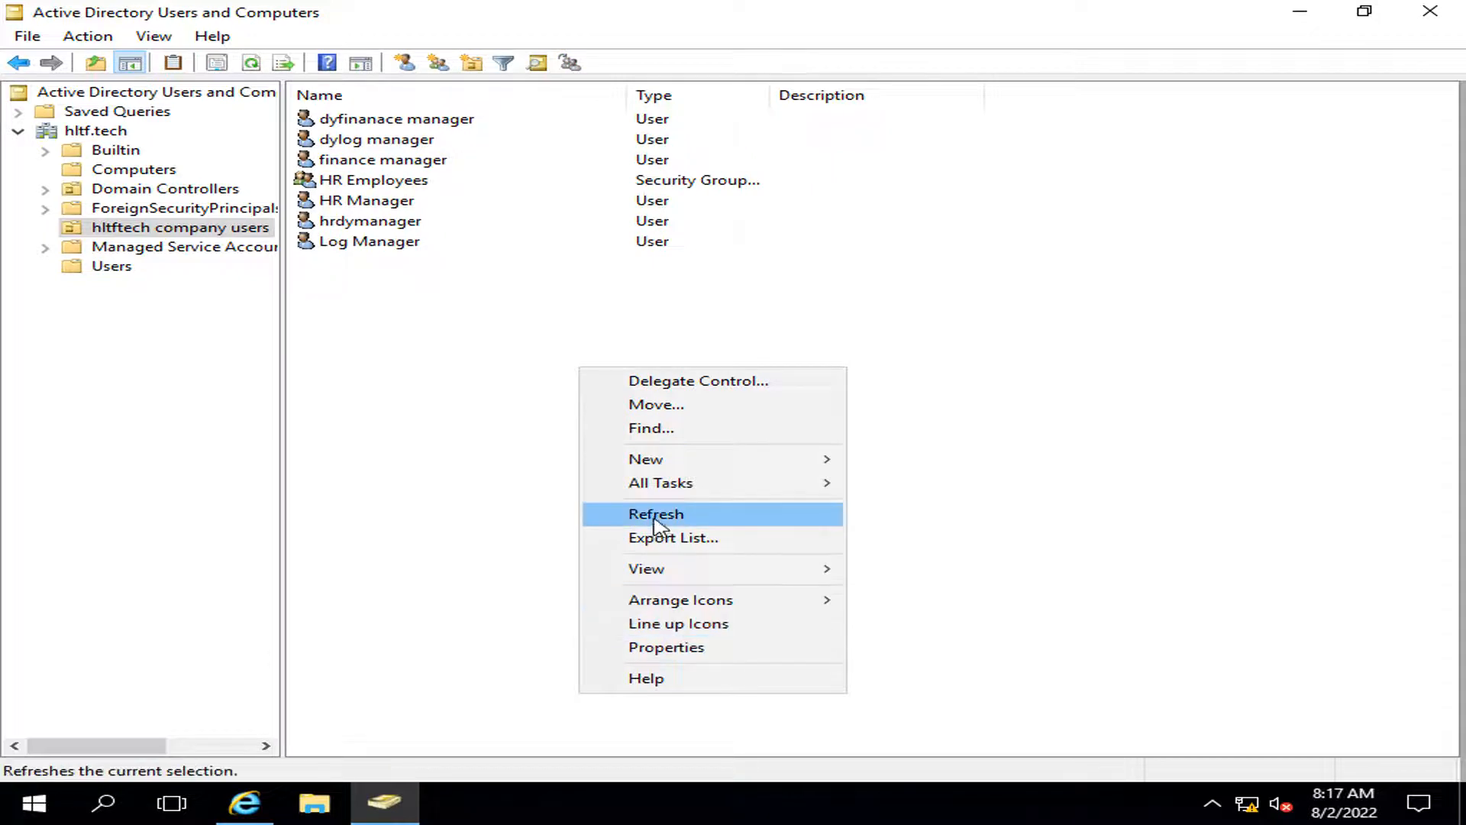
{"action": "mouse_move", "coordinate": [672, 461]}
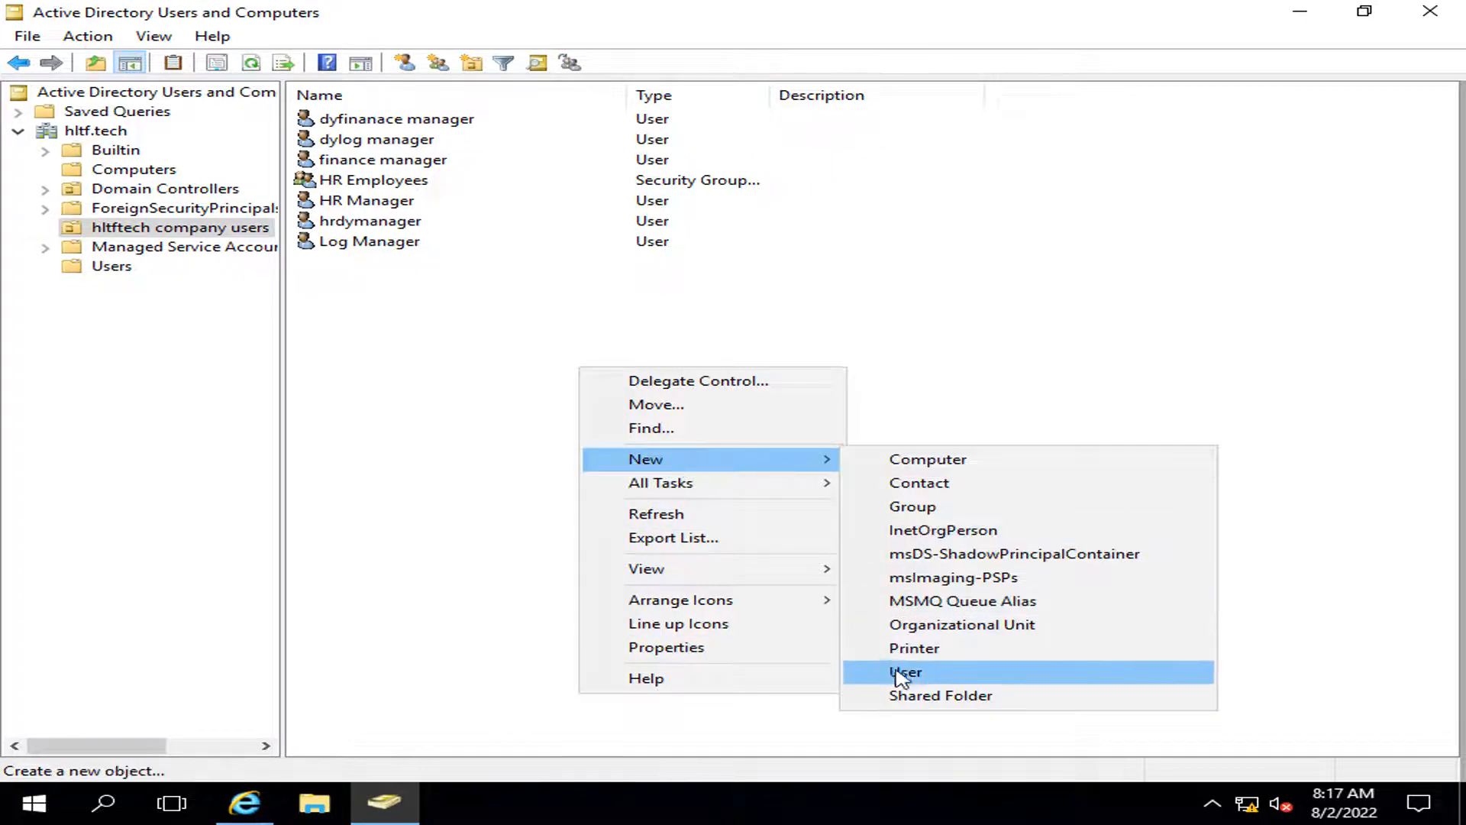
{"action": "left_click", "coordinate": [923, 507]}
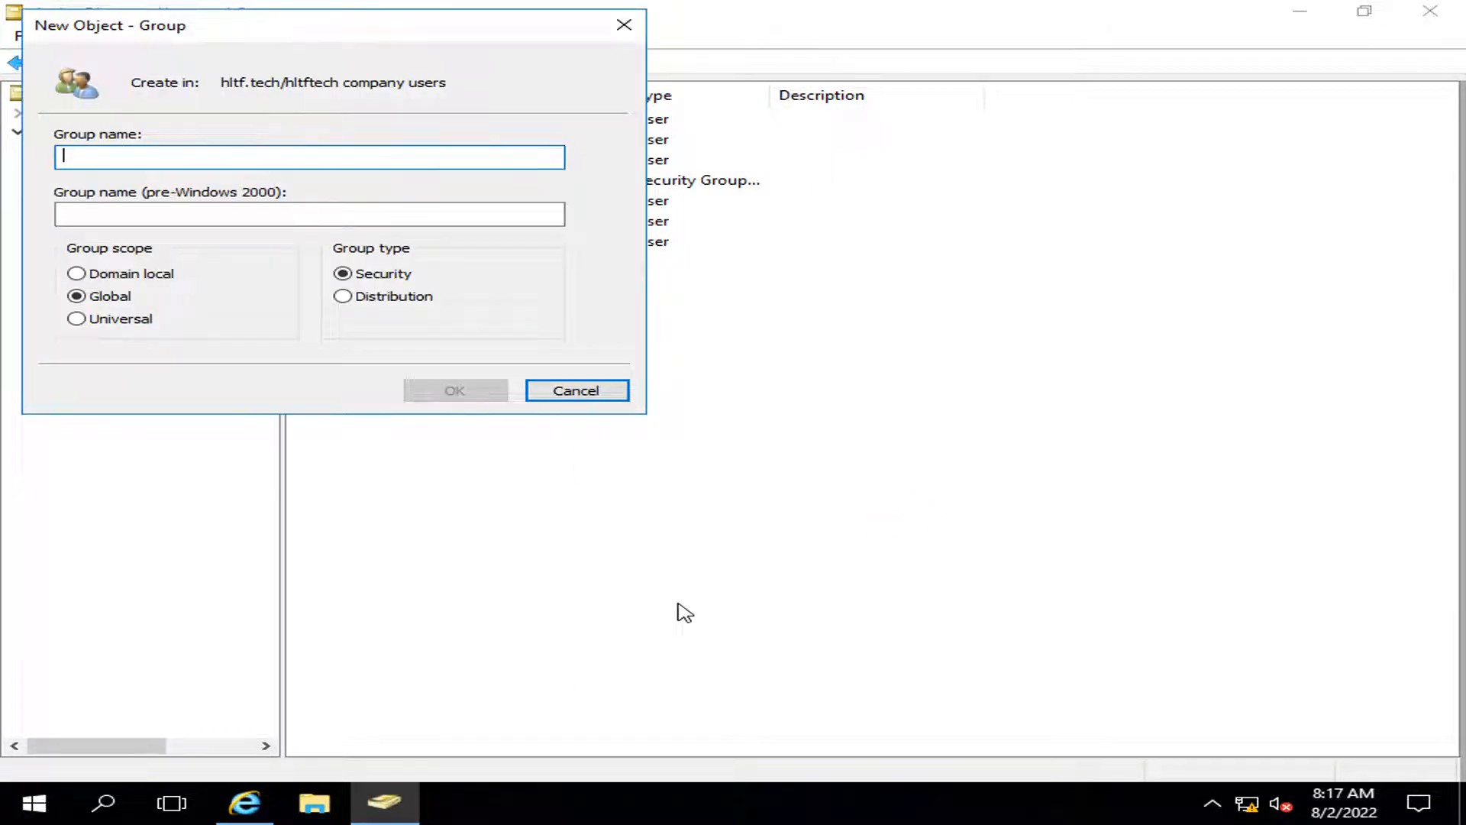
{"action": "type", "text": "Finanace"}
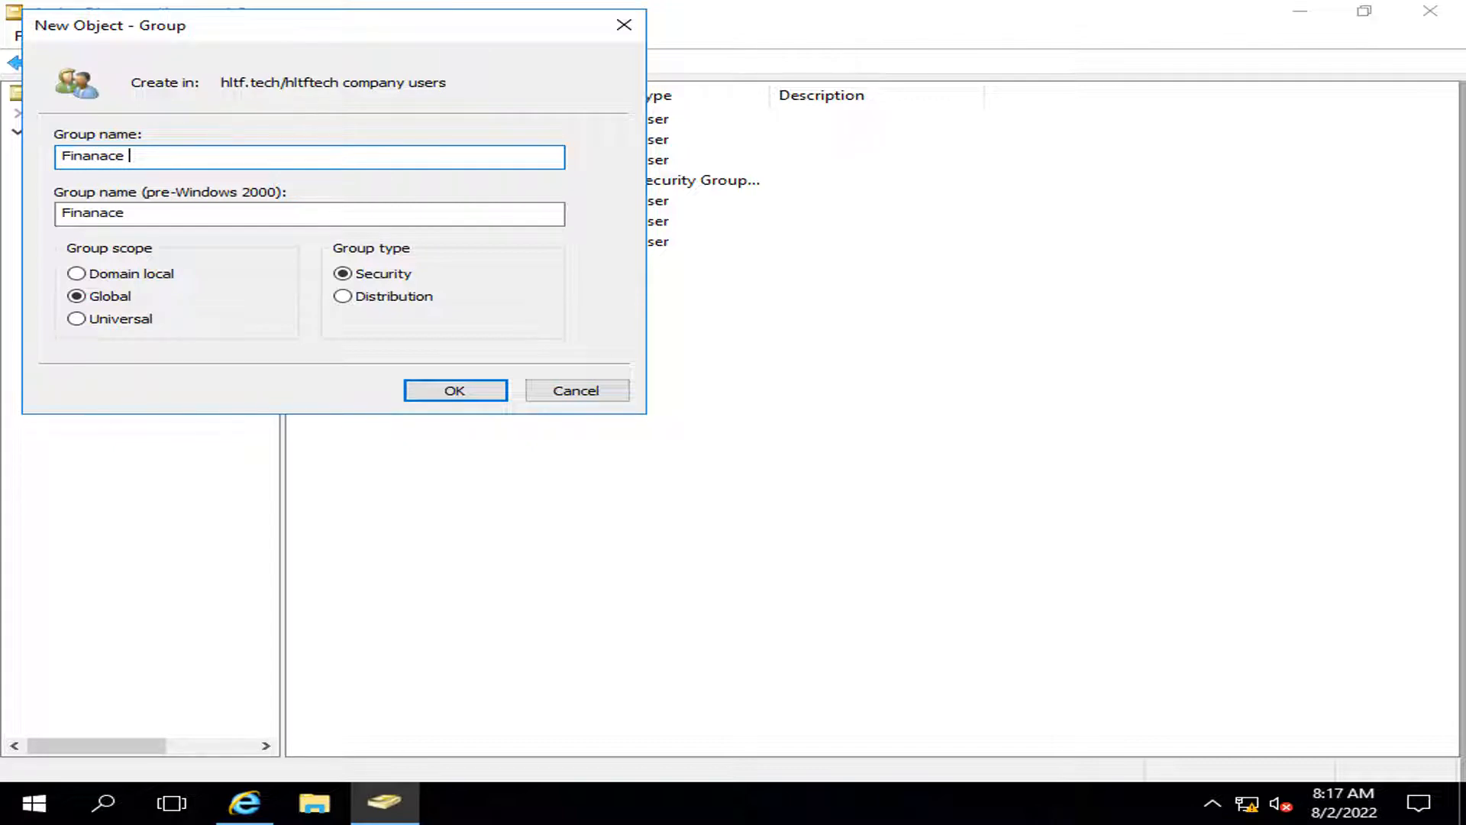
{"action": "type", "text": "Employees"}
{"action": "left_click", "coordinate": [450, 395]}
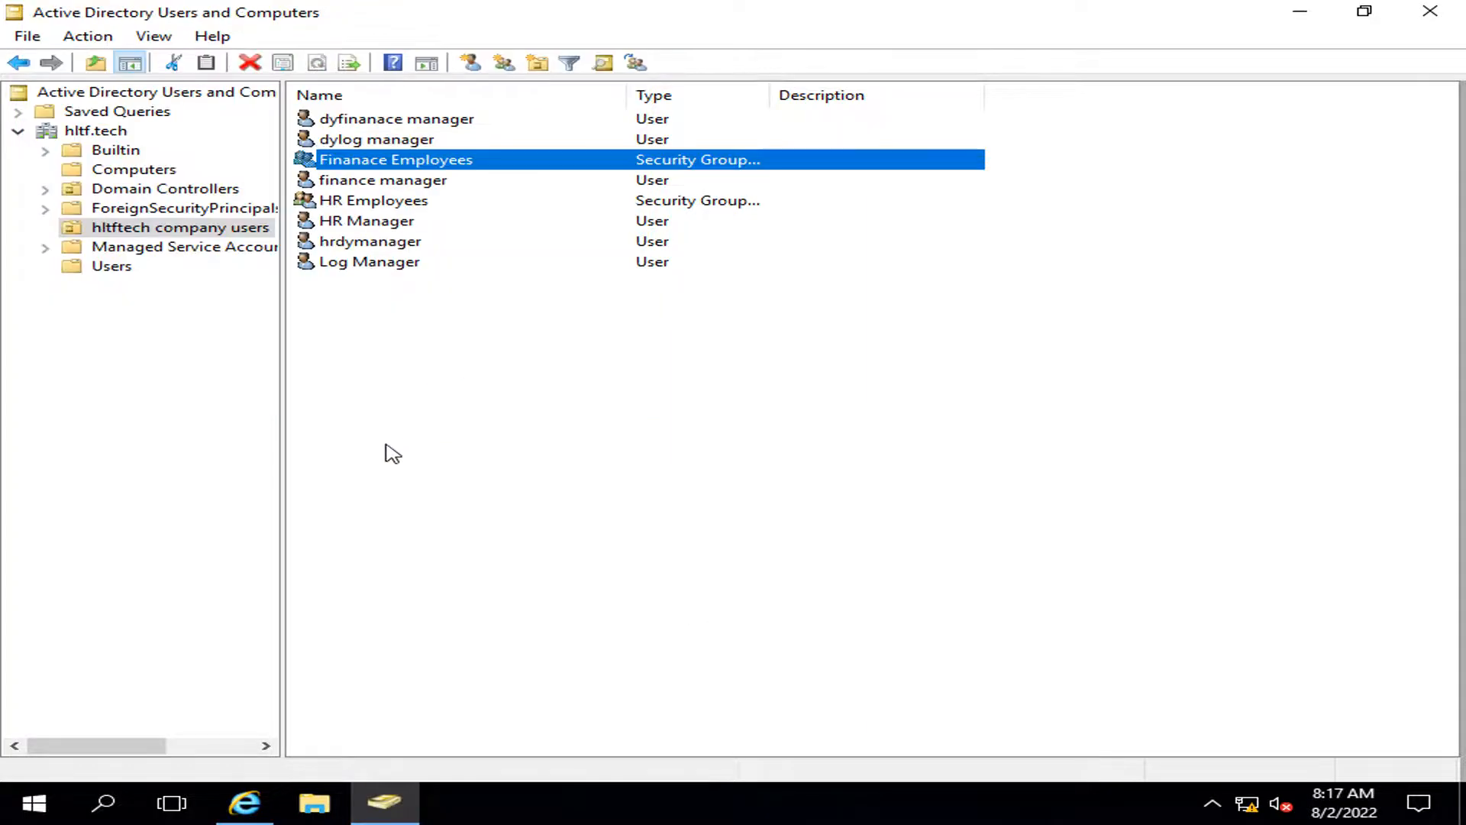
Step: Create the global security group 'Log Employee'
{"action": "right_click", "coordinate": [387, 446]}
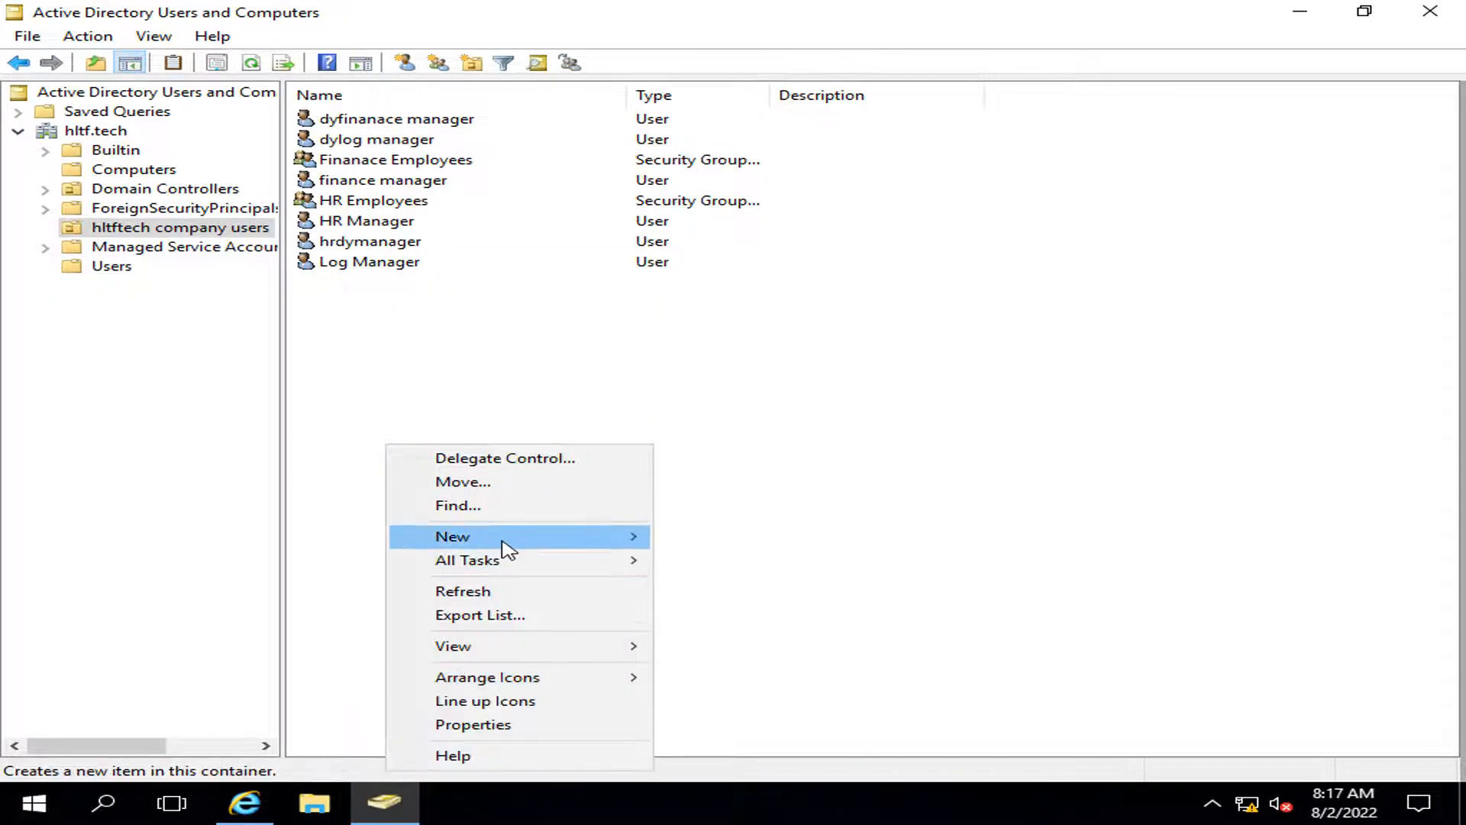
{"action": "mouse_move", "coordinate": [500, 541]}
{"action": "left_click", "coordinate": [729, 584]}
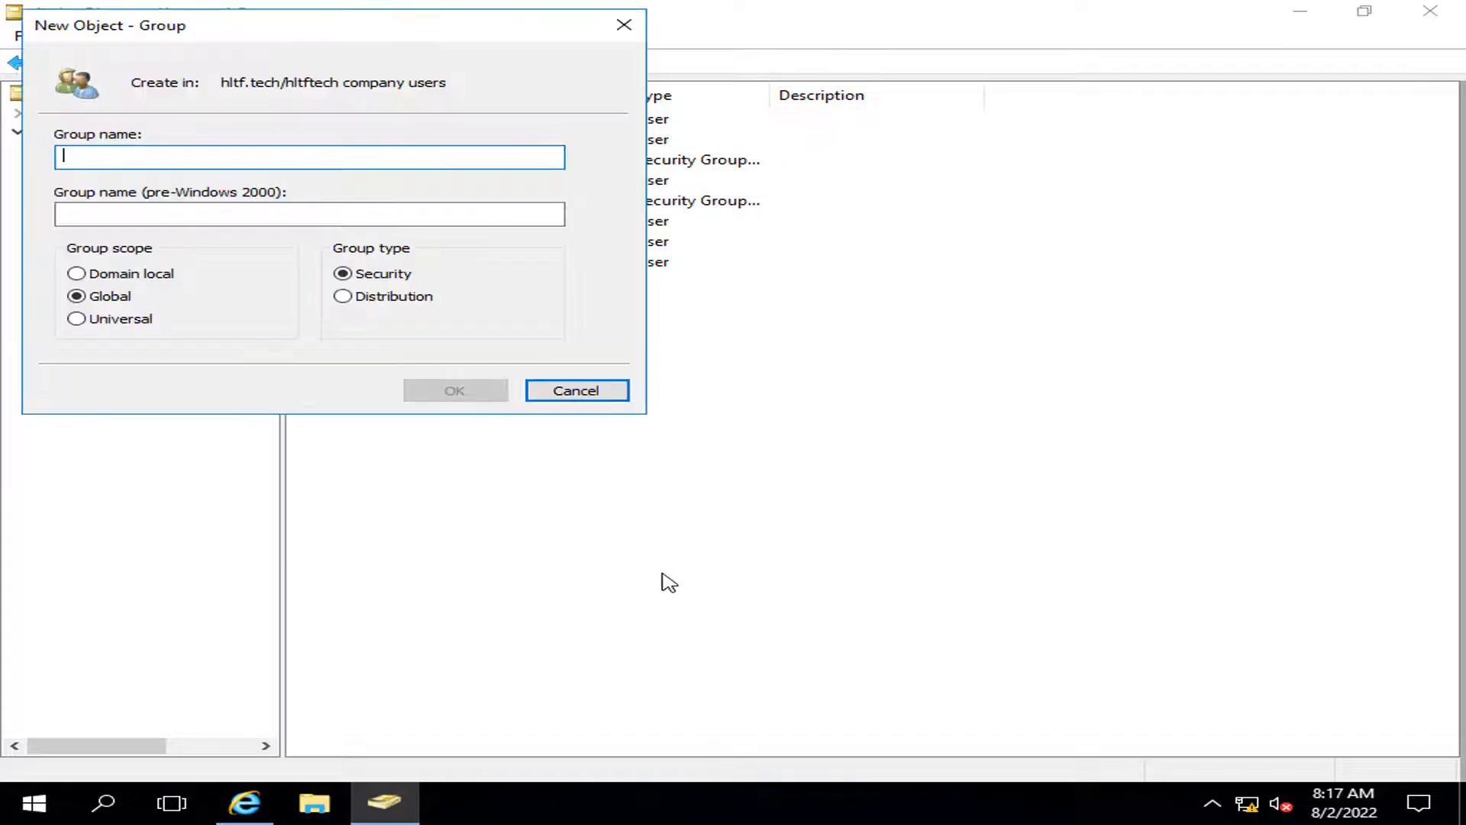
{"action": "type", "text": "Log Employee"}
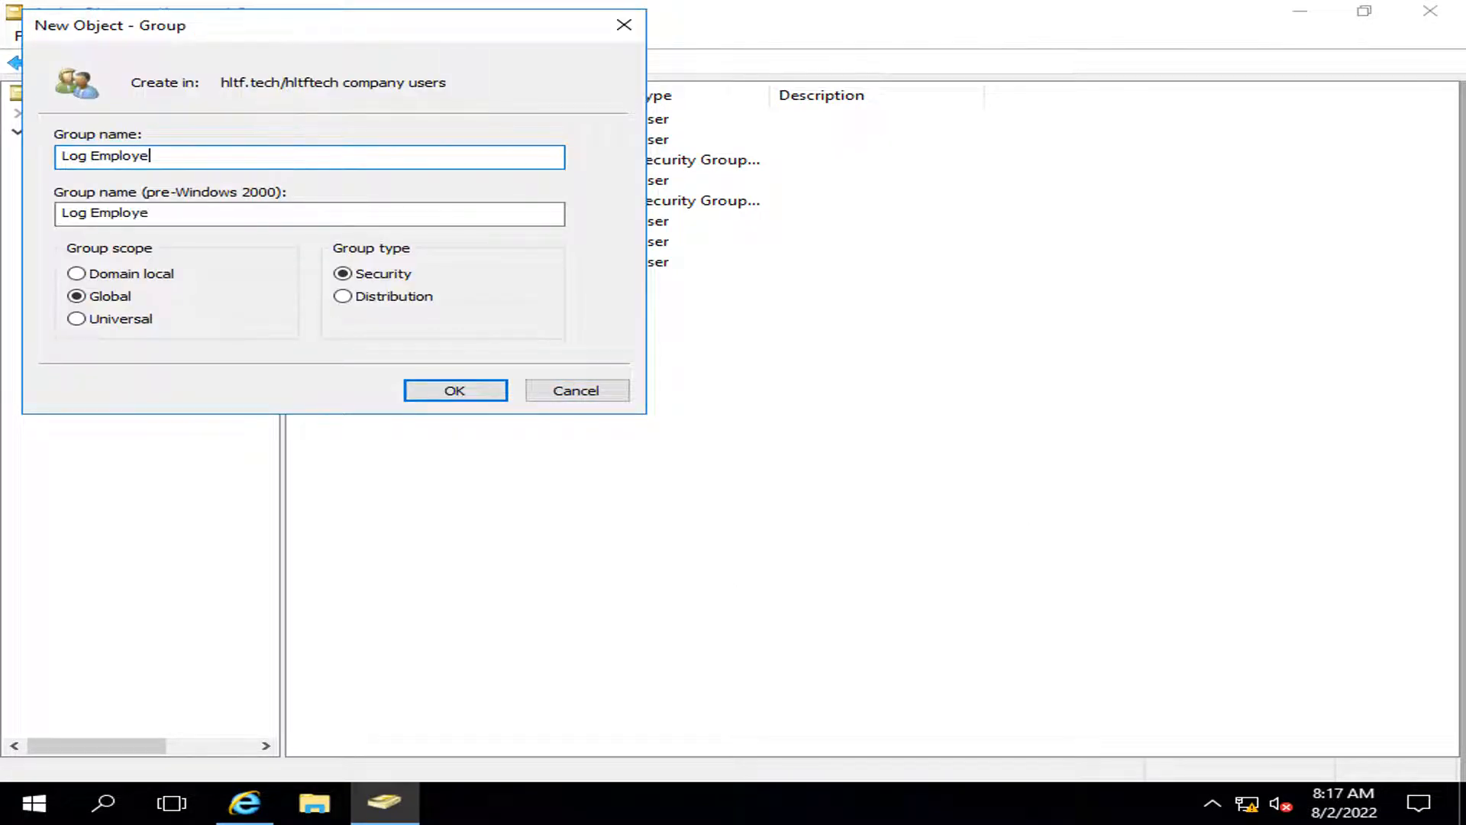
{"action": "left_click", "coordinate": [478, 388]}
{"action": "left_click", "coordinate": [497, 566]}
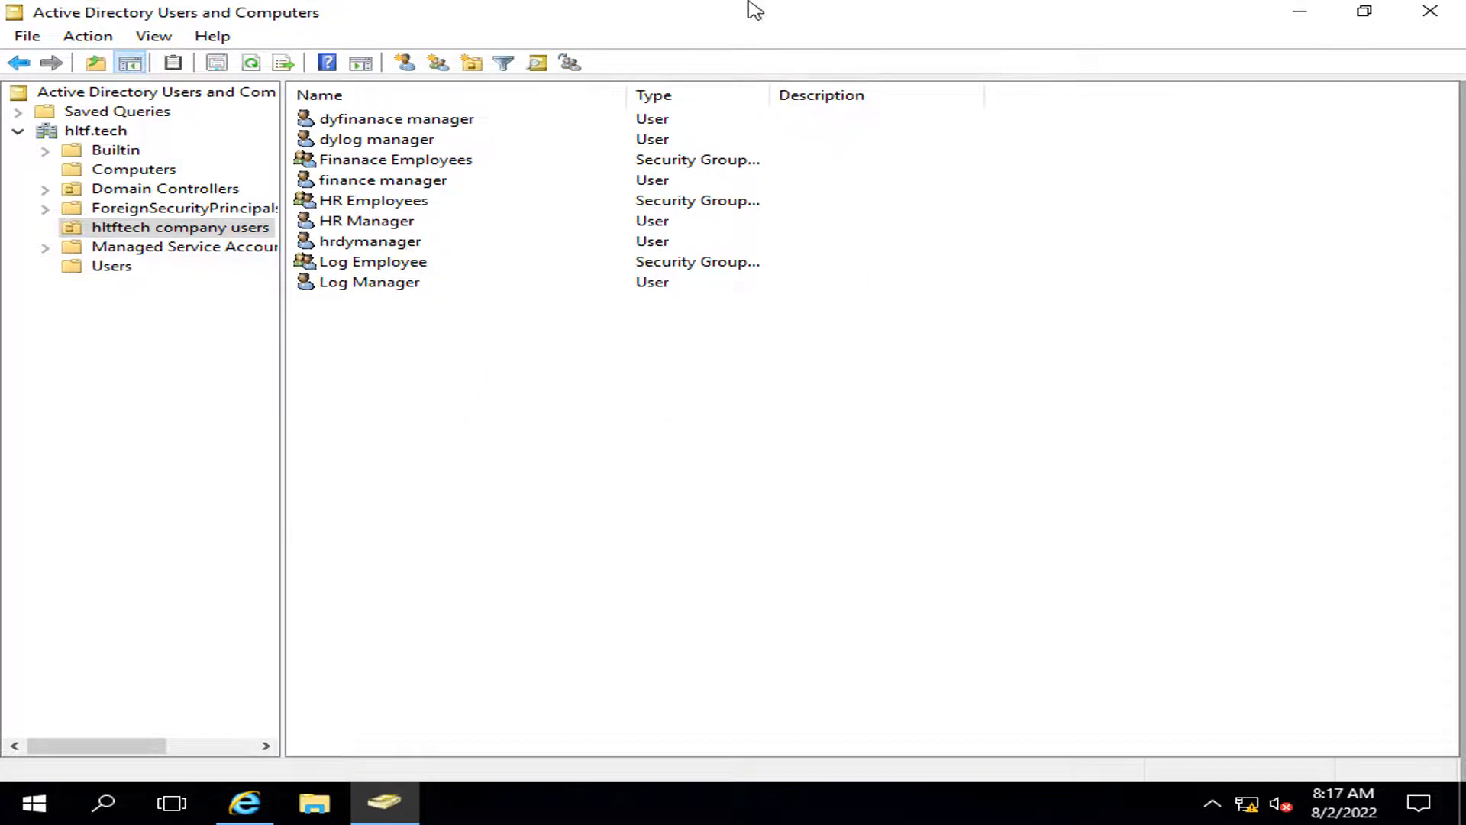
{"action": "mouse_move", "coordinate": [750, 7]}
{"action": "left_click", "coordinate": [937, 13]}
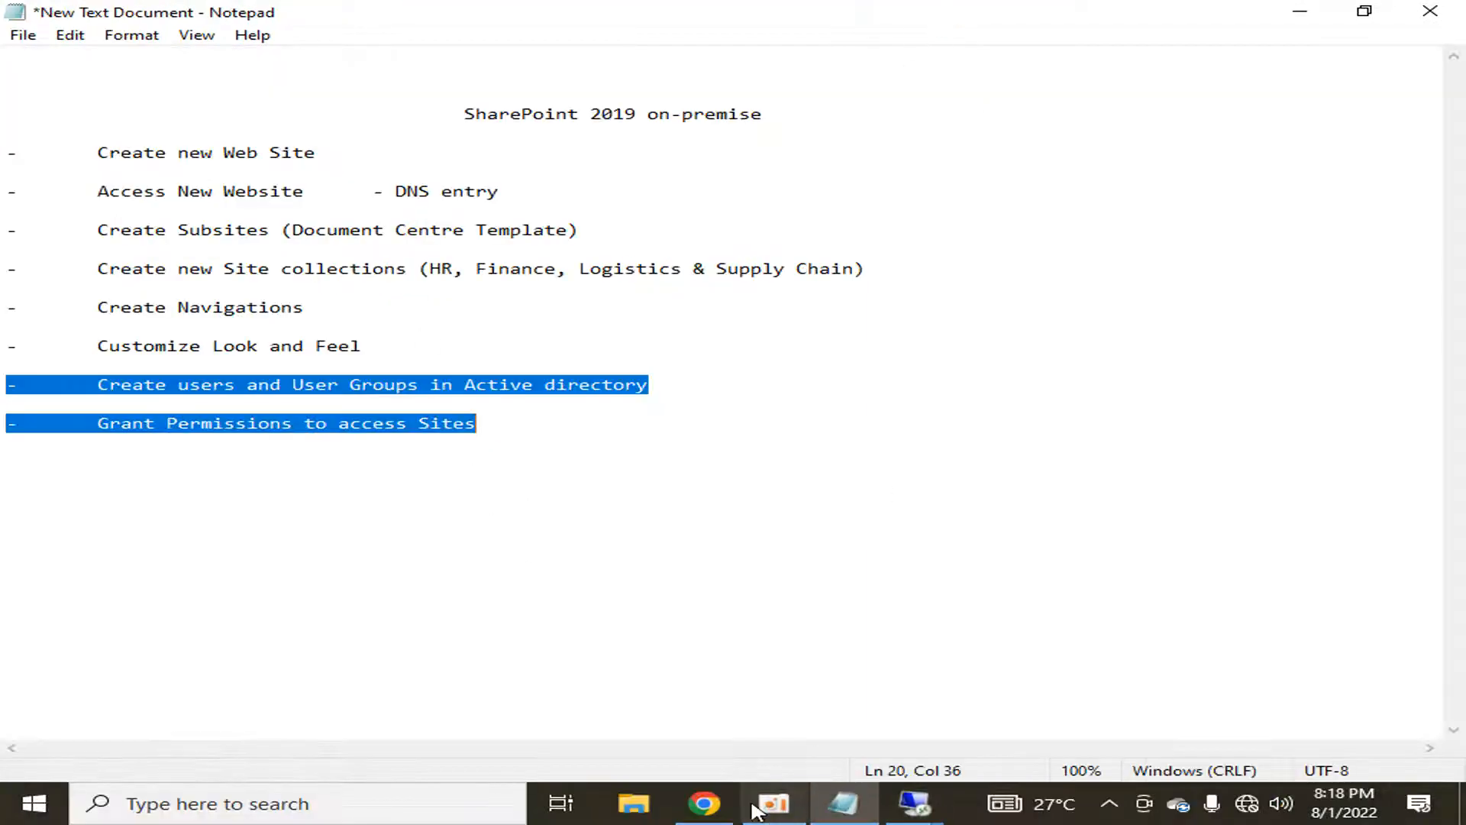
{"action": "mouse_move", "coordinate": [913, 816]}
{"action": "left_click", "coordinate": [857, 713]}
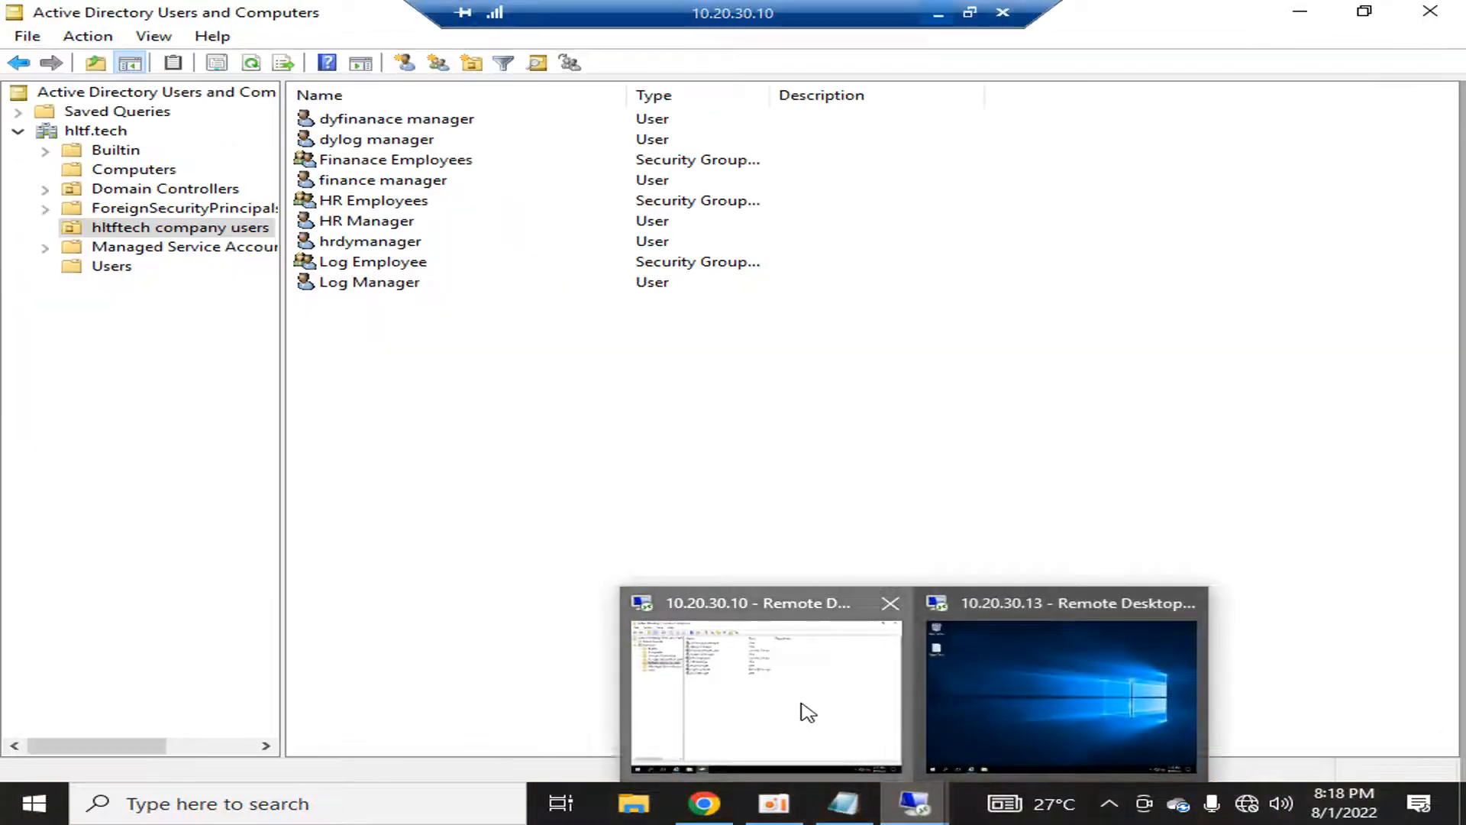
{"action": "left_click", "coordinate": [703, 803]}
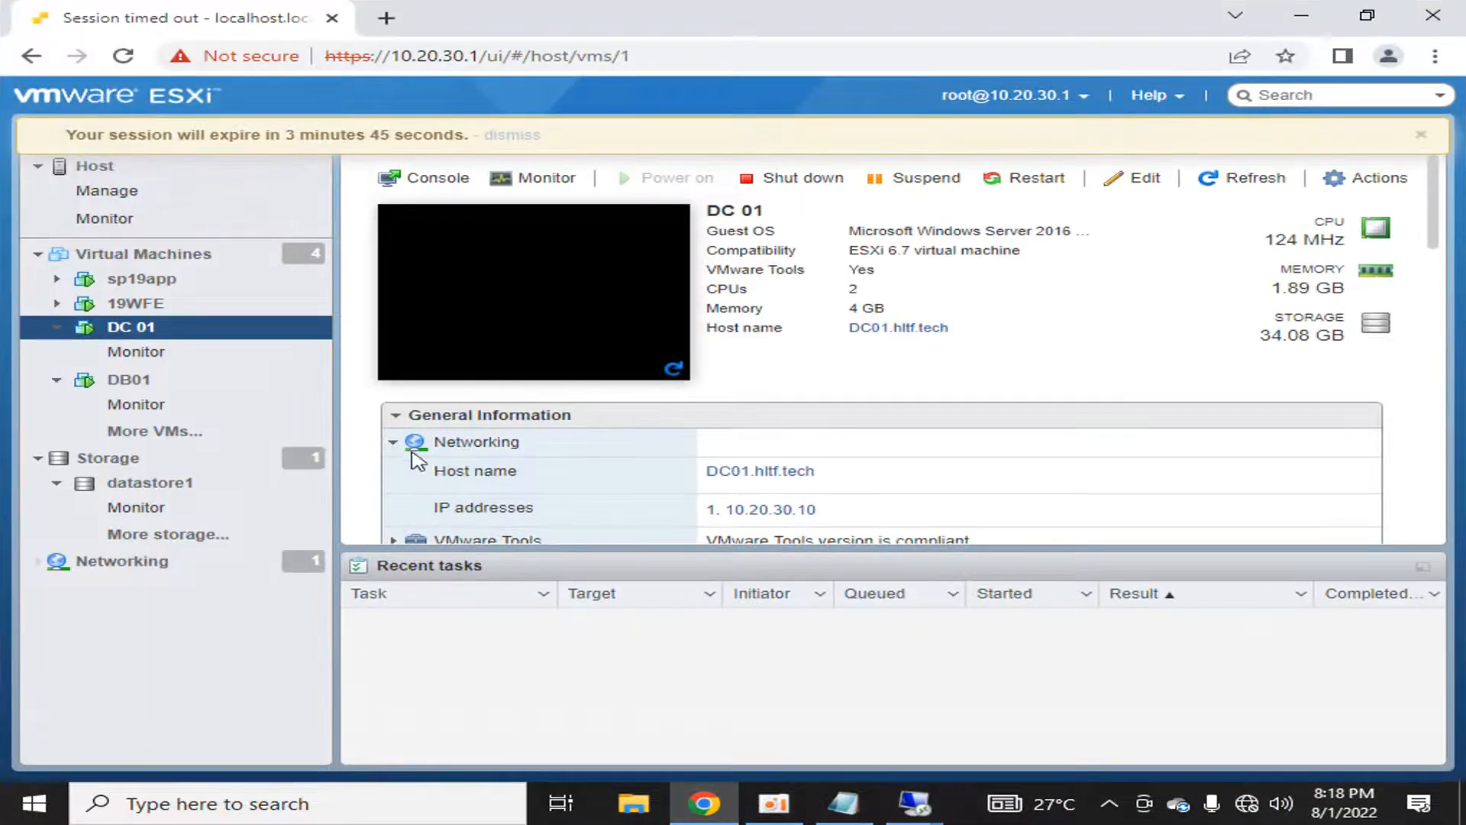
{"action": "left_click", "coordinate": [1301, 16]}
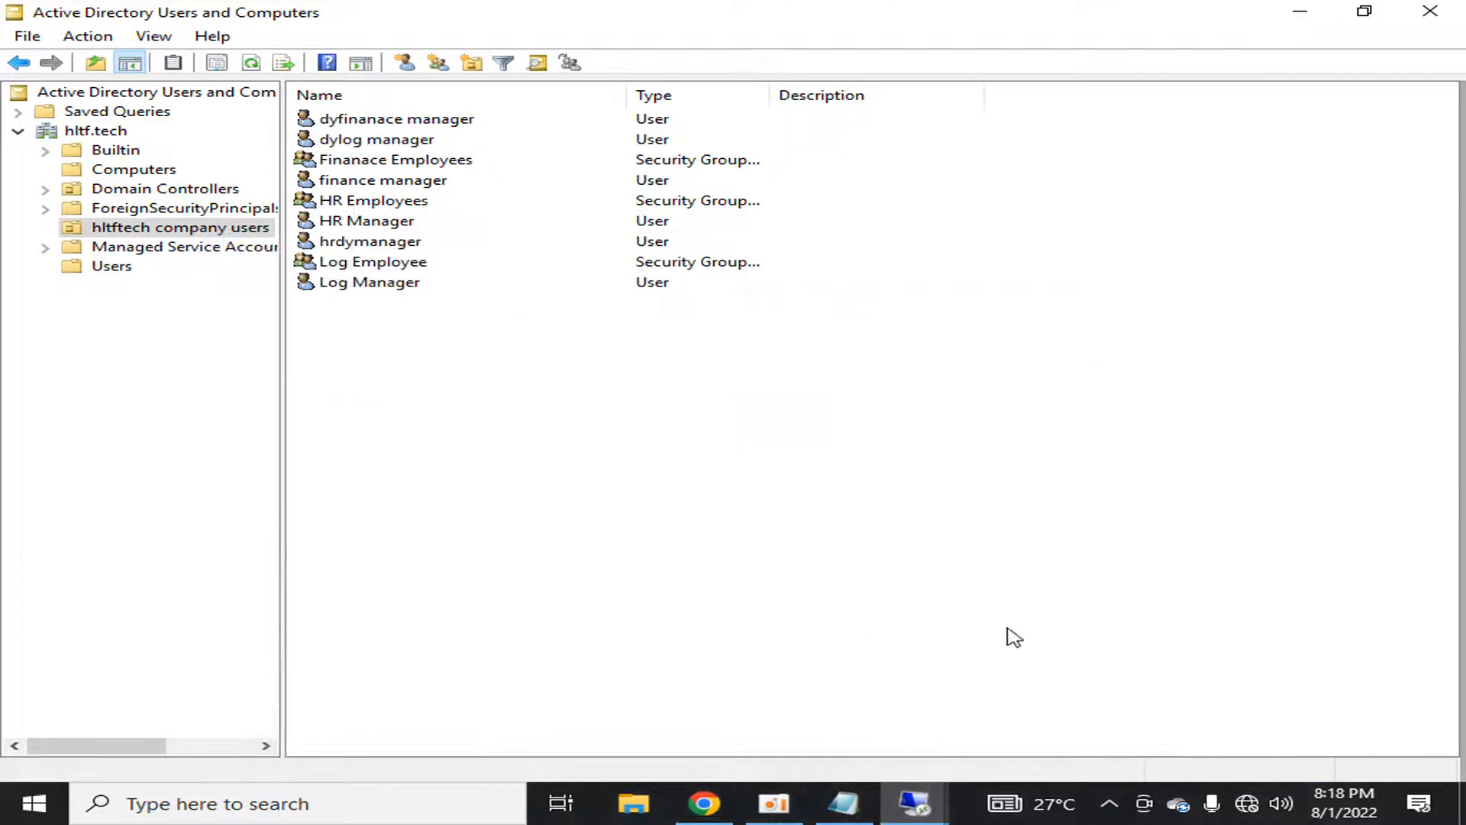
{"action": "key", "text": "super"}
{"action": "left_click", "coordinate": [1069, 563]}
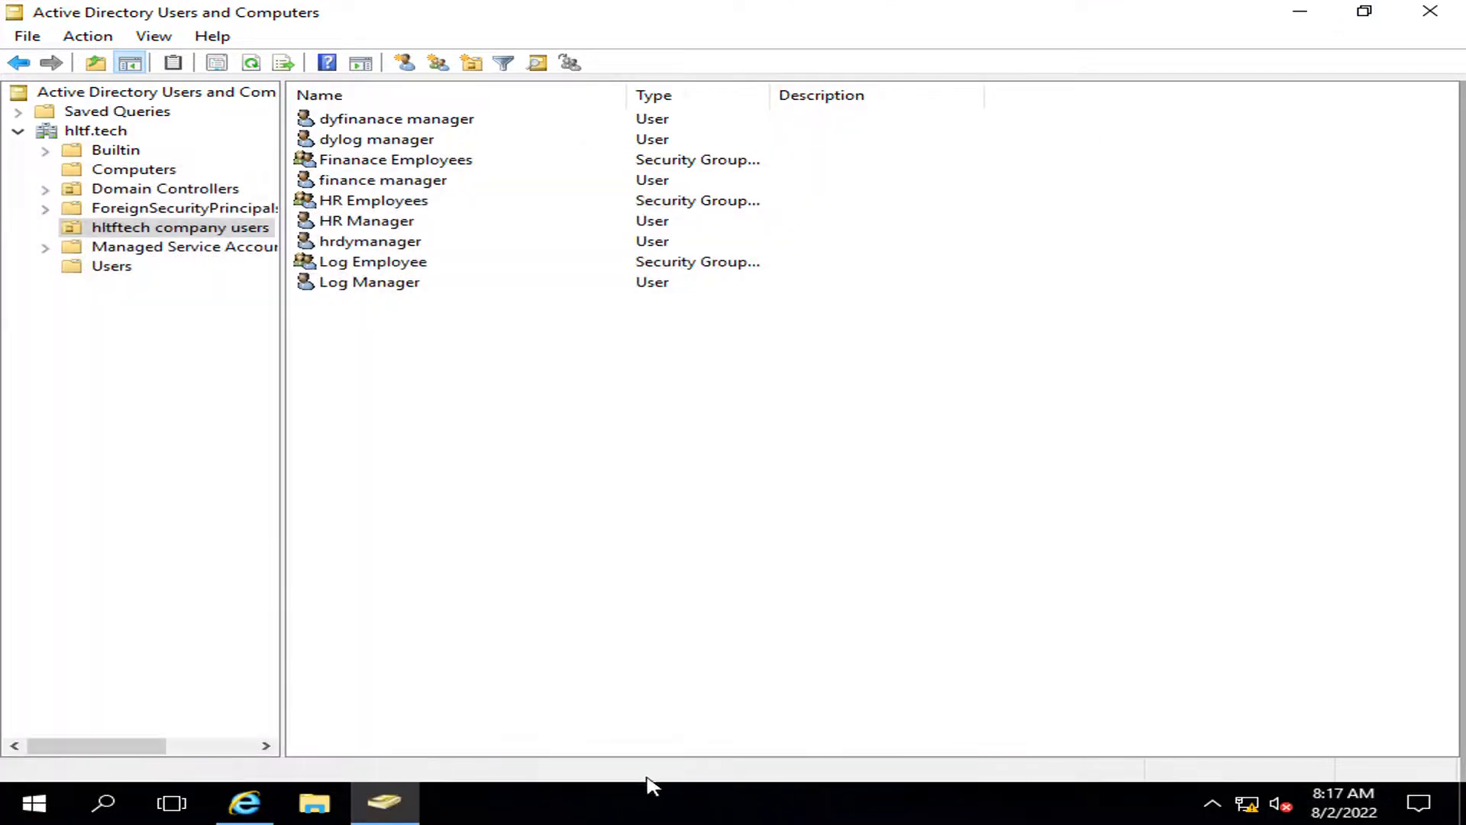
{"action": "left_click", "coordinate": [245, 806]}
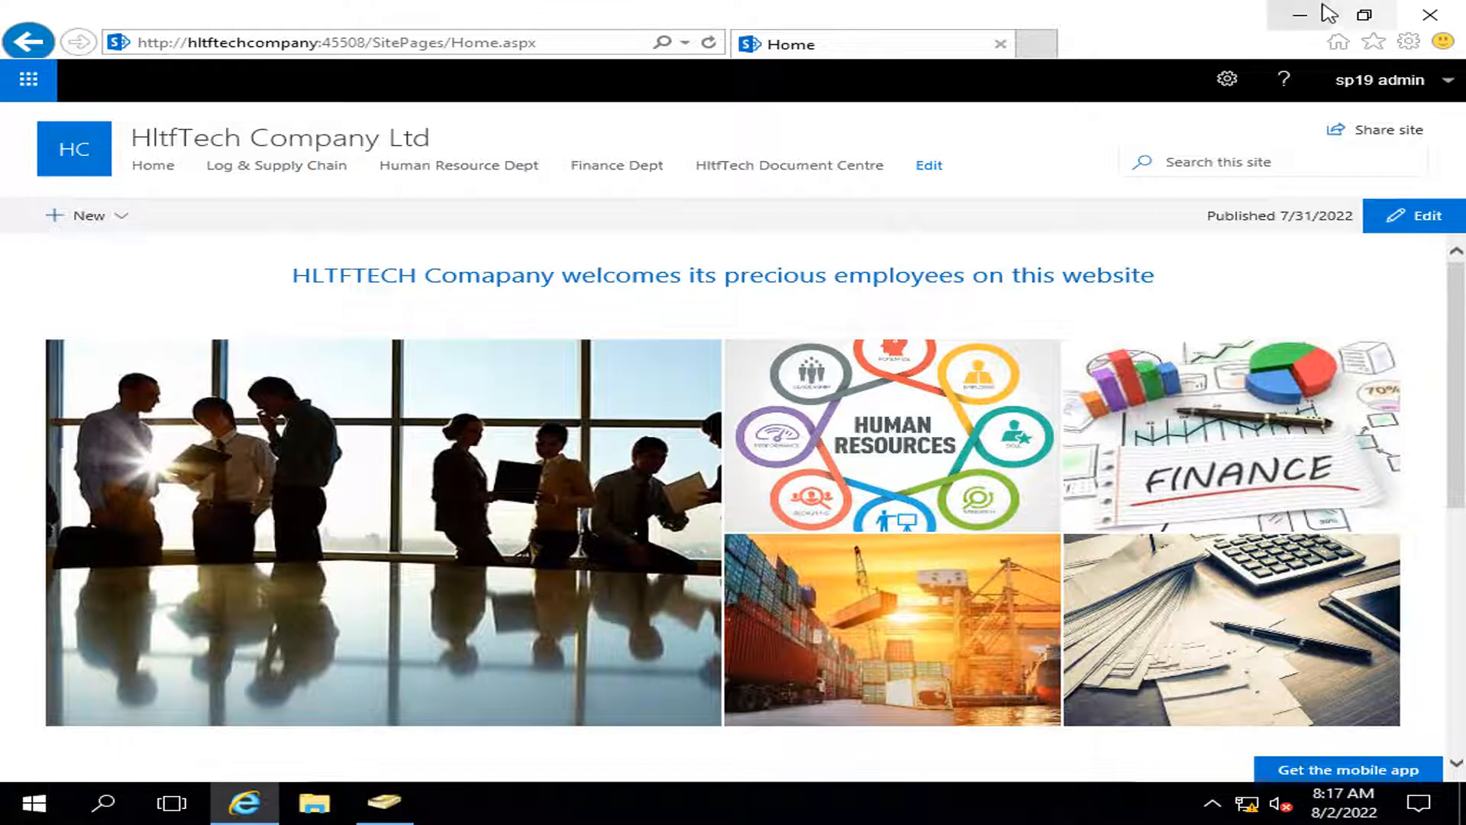
{"action": "left_click", "coordinate": [1299, 15]}
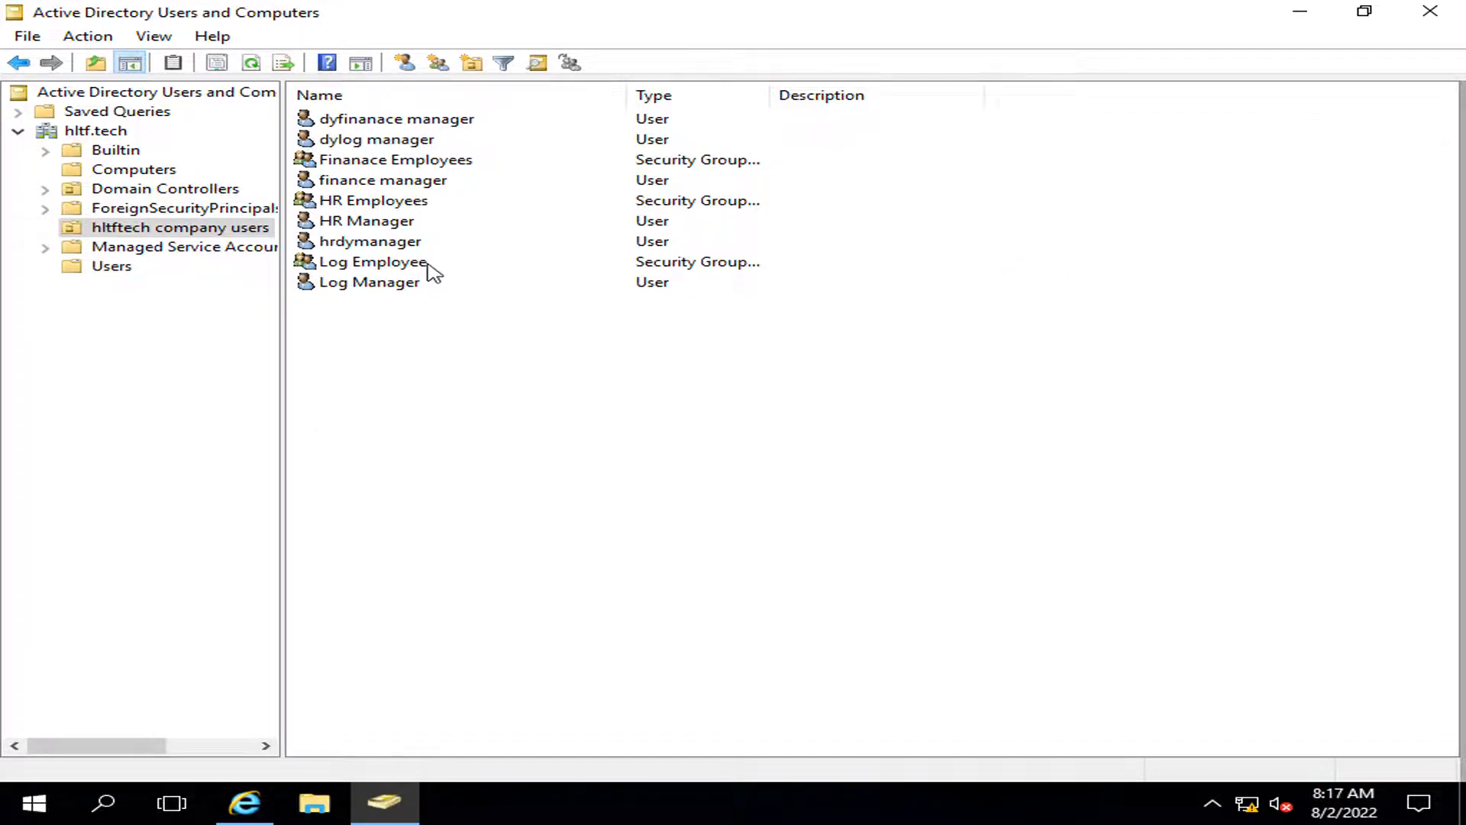
Step: Add Log Manager to the Log Employee group's members and apply
{"action": "double_click", "coordinate": [368, 269]}
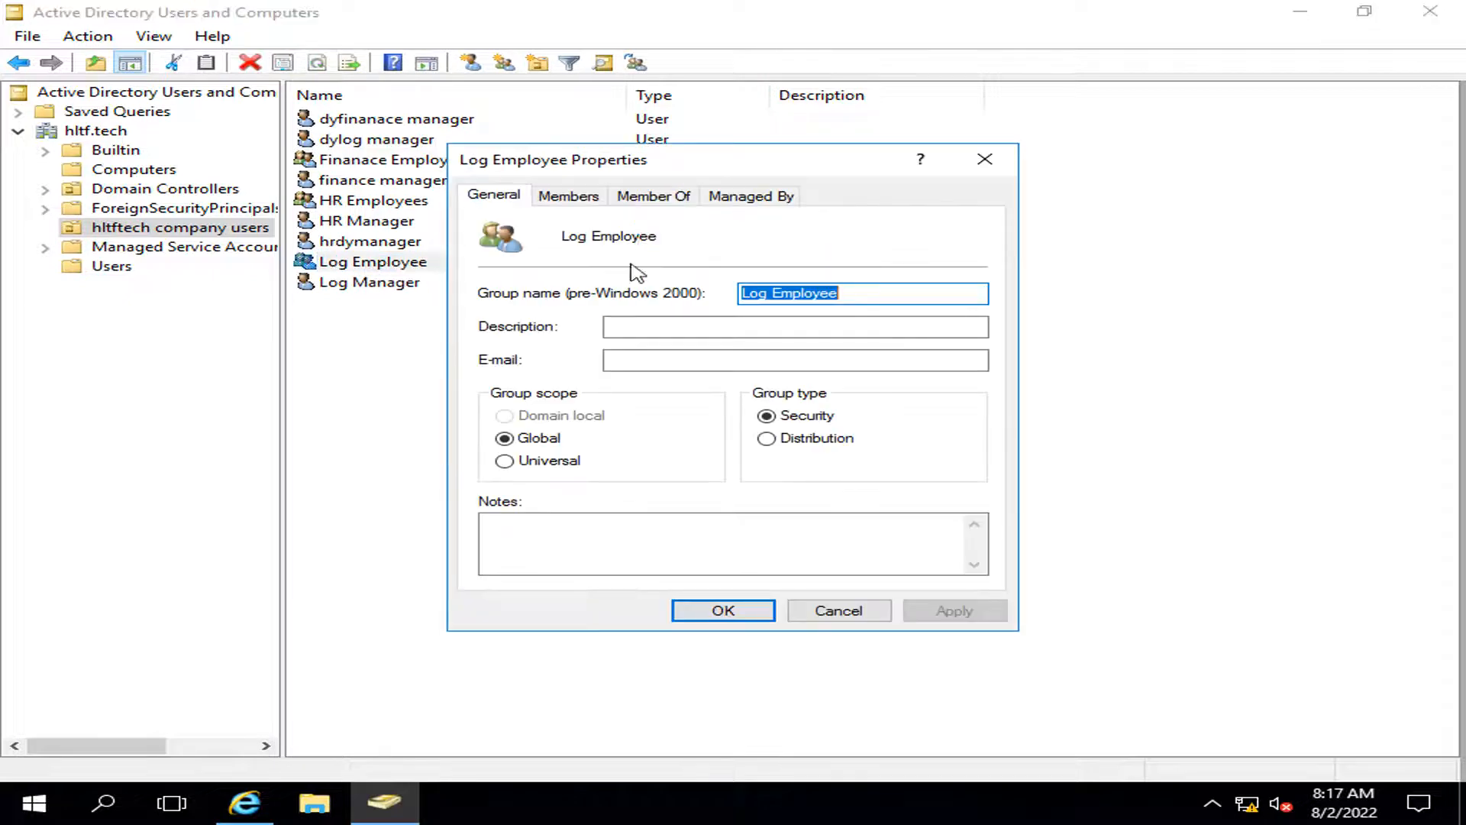
{"action": "left_click", "coordinate": [568, 195]}
{"action": "left_click", "coordinate": [546, 548]}
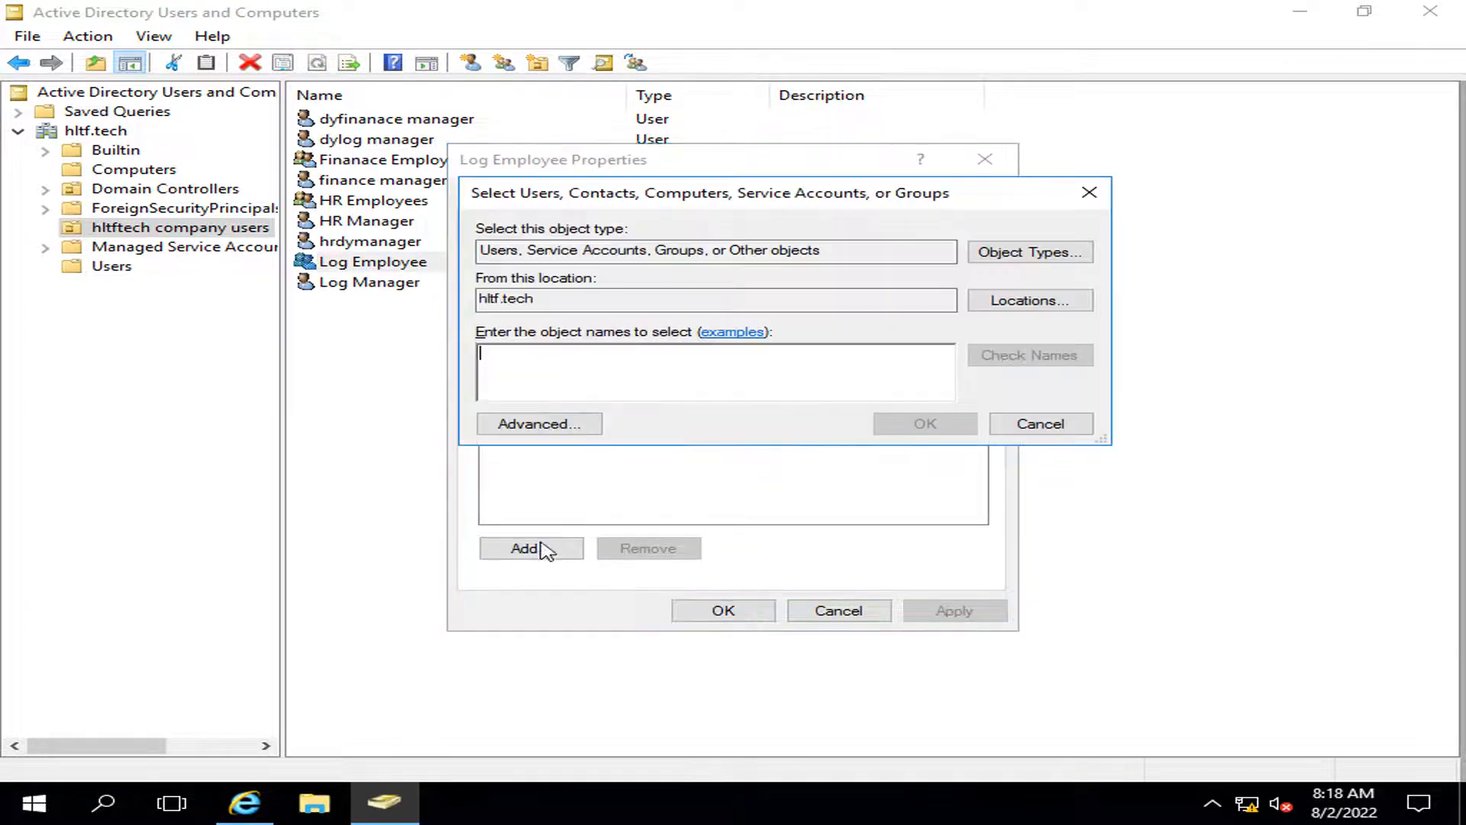
{"action": "type", "text": "log"}
{"action": "key", "text": "Return"}
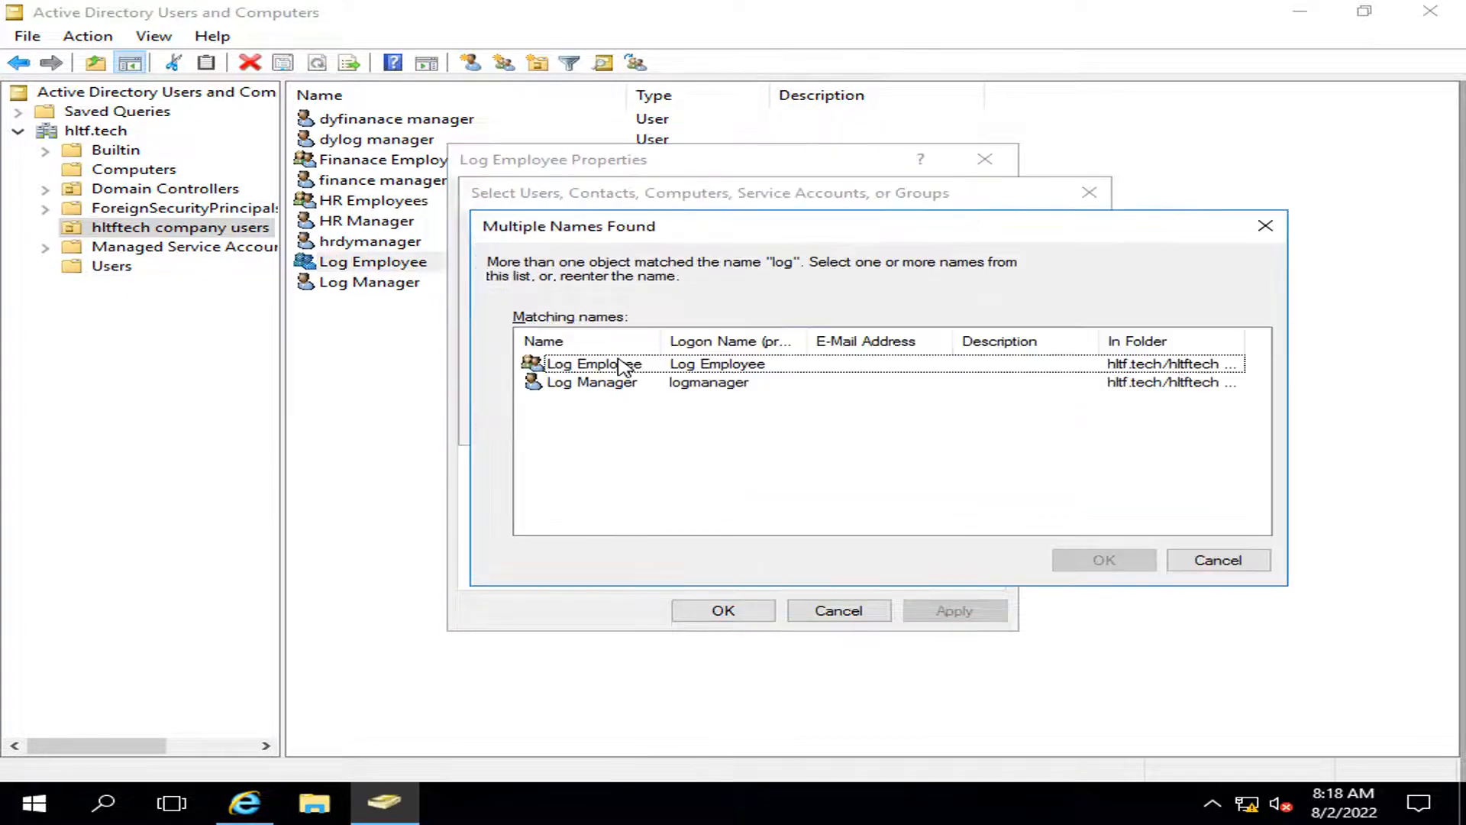
{"action": "left_click", "coordinate": [622, 365]}
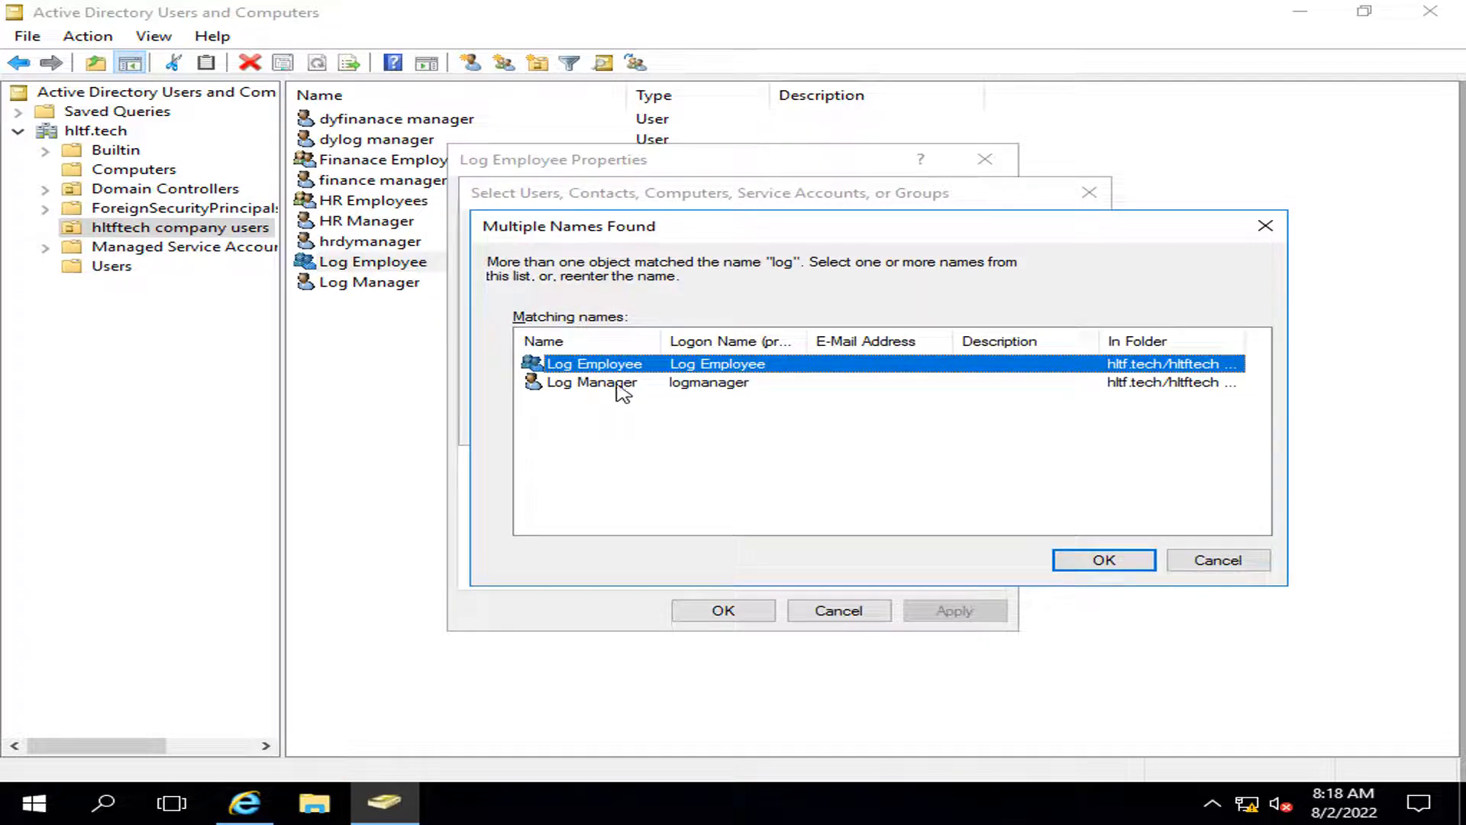
{"action": "left_click", "coordinate": [622, 383]}
{"action": "left_click", "coordinate": [1109, 558]}
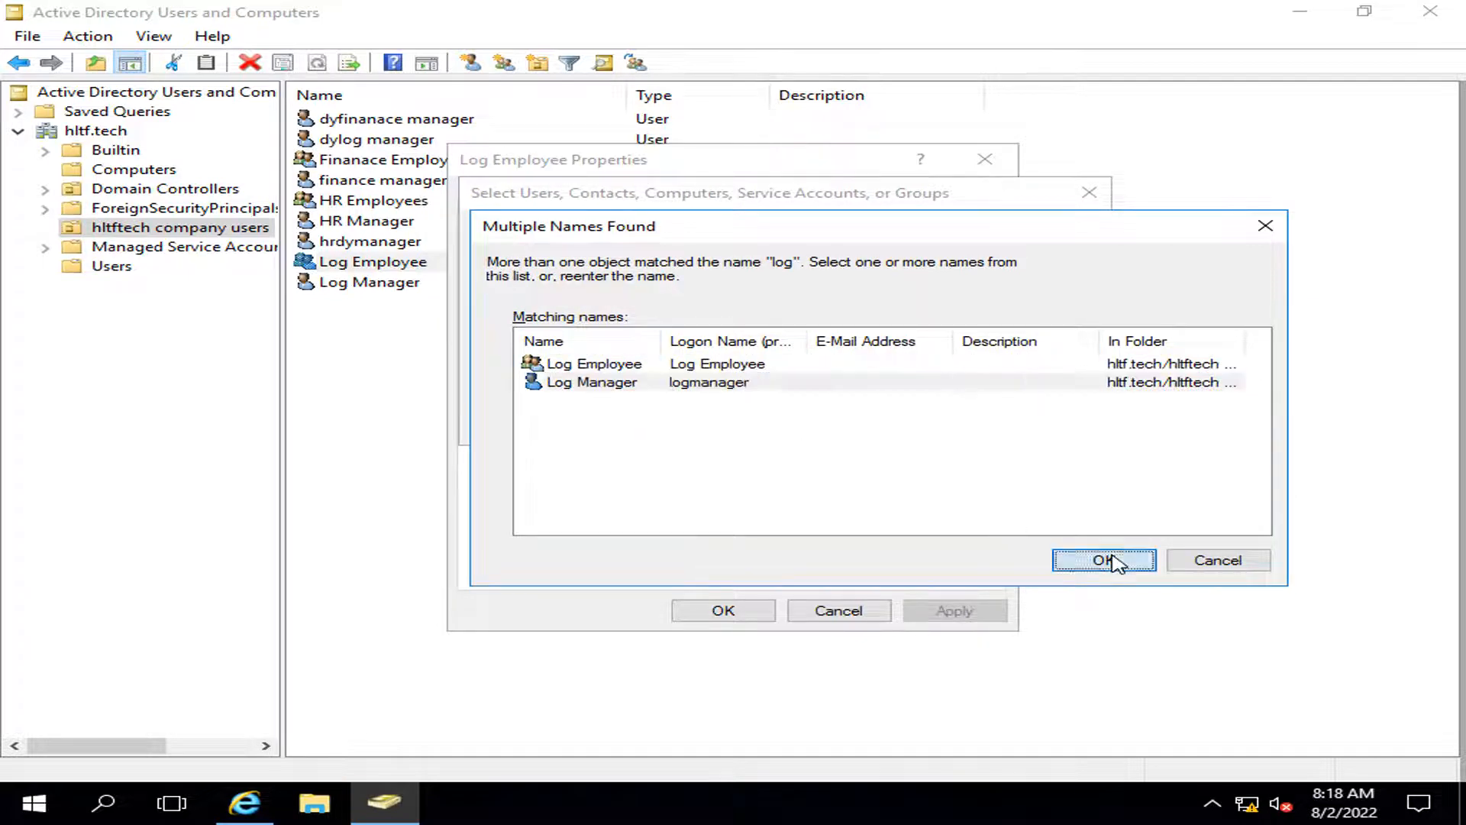
{"action": "left_click", "coordinate": [951, 609]}
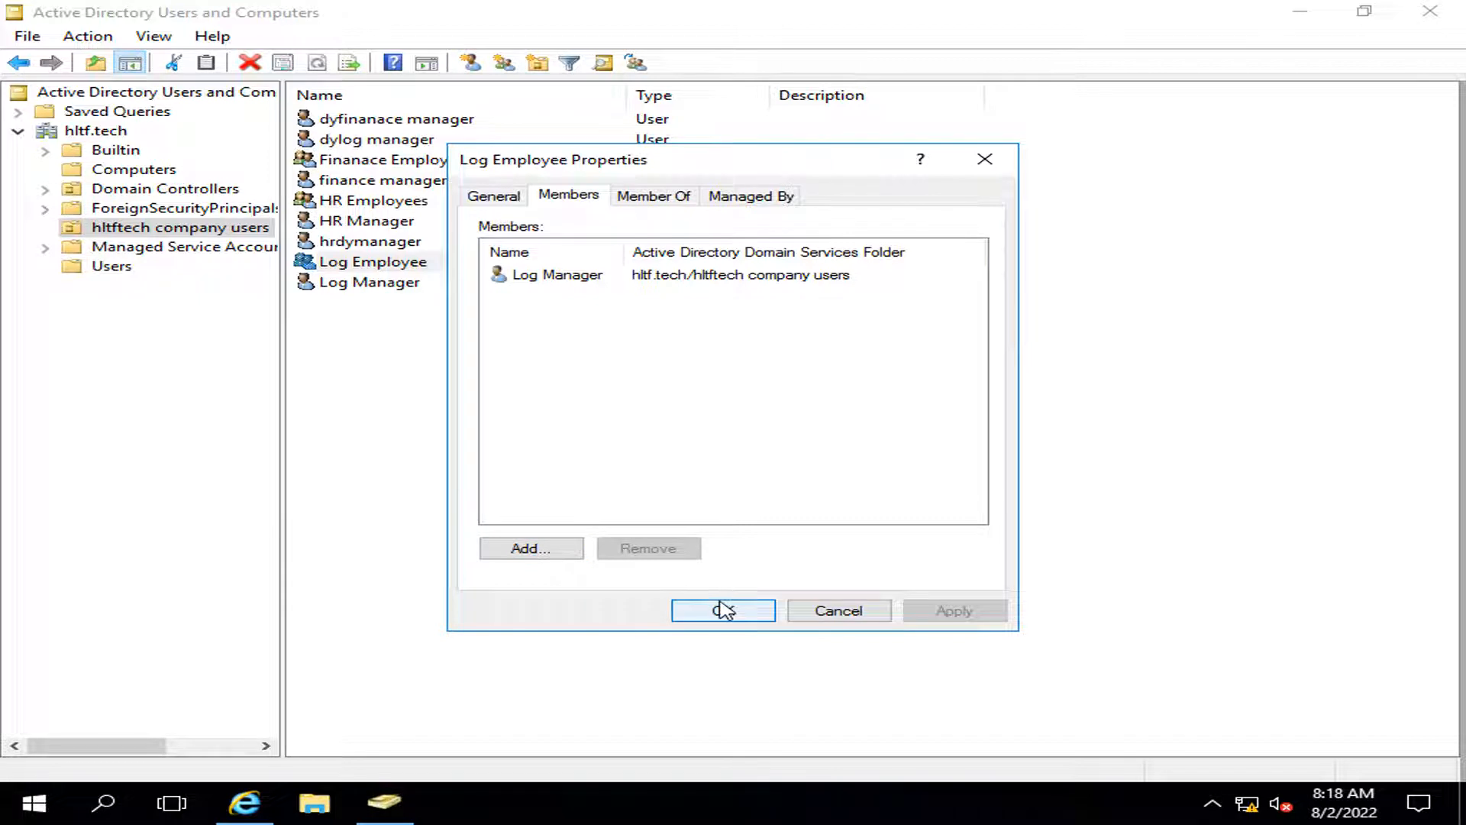
{"action": "left_click", "coordinate": [723, 610]}
{"action": "right_click", "coordinate": [399, 381]}
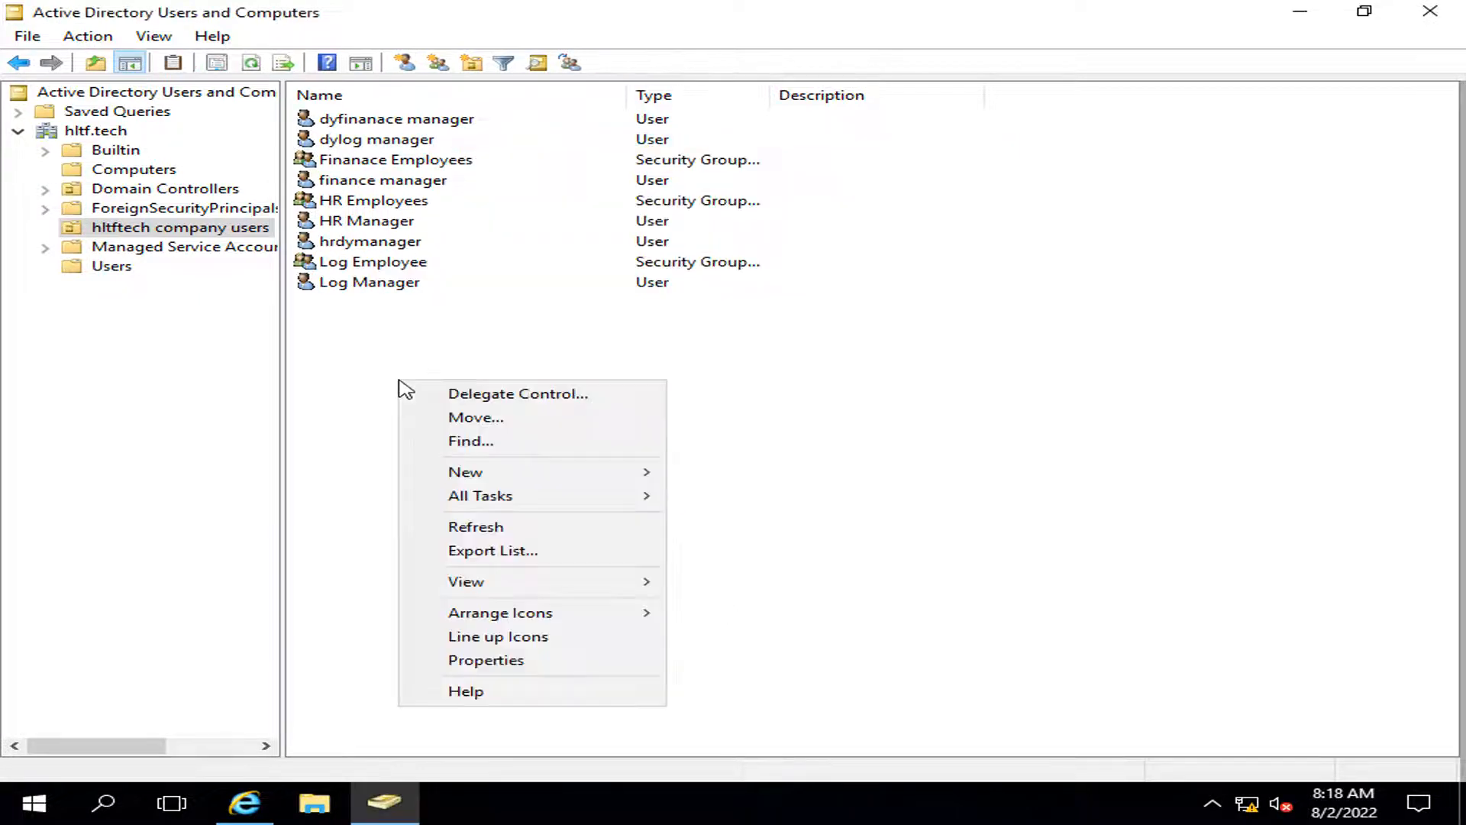
{"action": "left_click", "coordinate": [627, 308]}
Step: Add dylog manager to the Log Employee group's members and save
{"action": "double_click", "coordinate": [386, 262]}
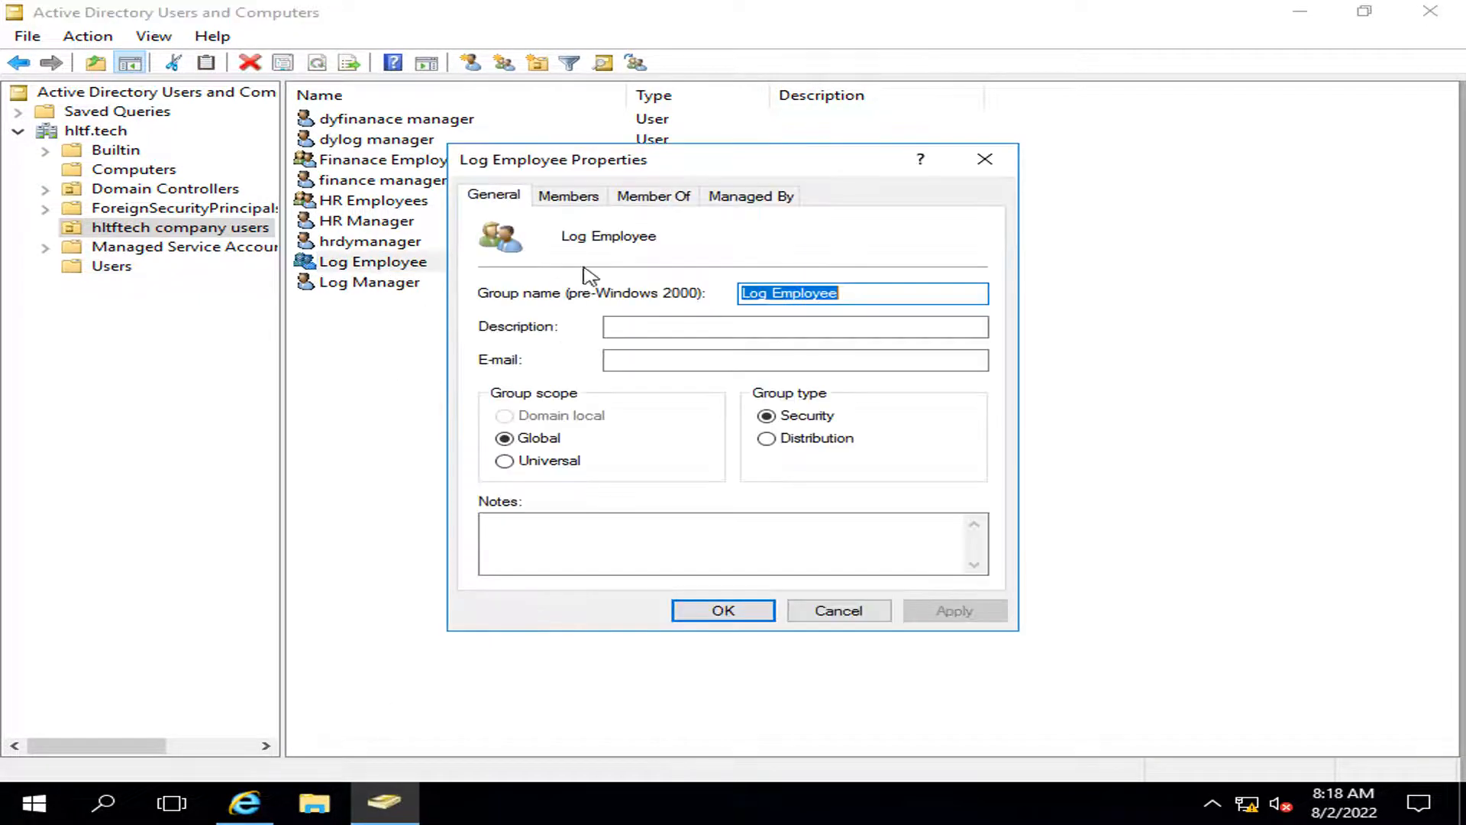
{"action": "left_click", "coordinate": [565, 196]}
{"action": "left_click", "coordinate": [544, 549]}
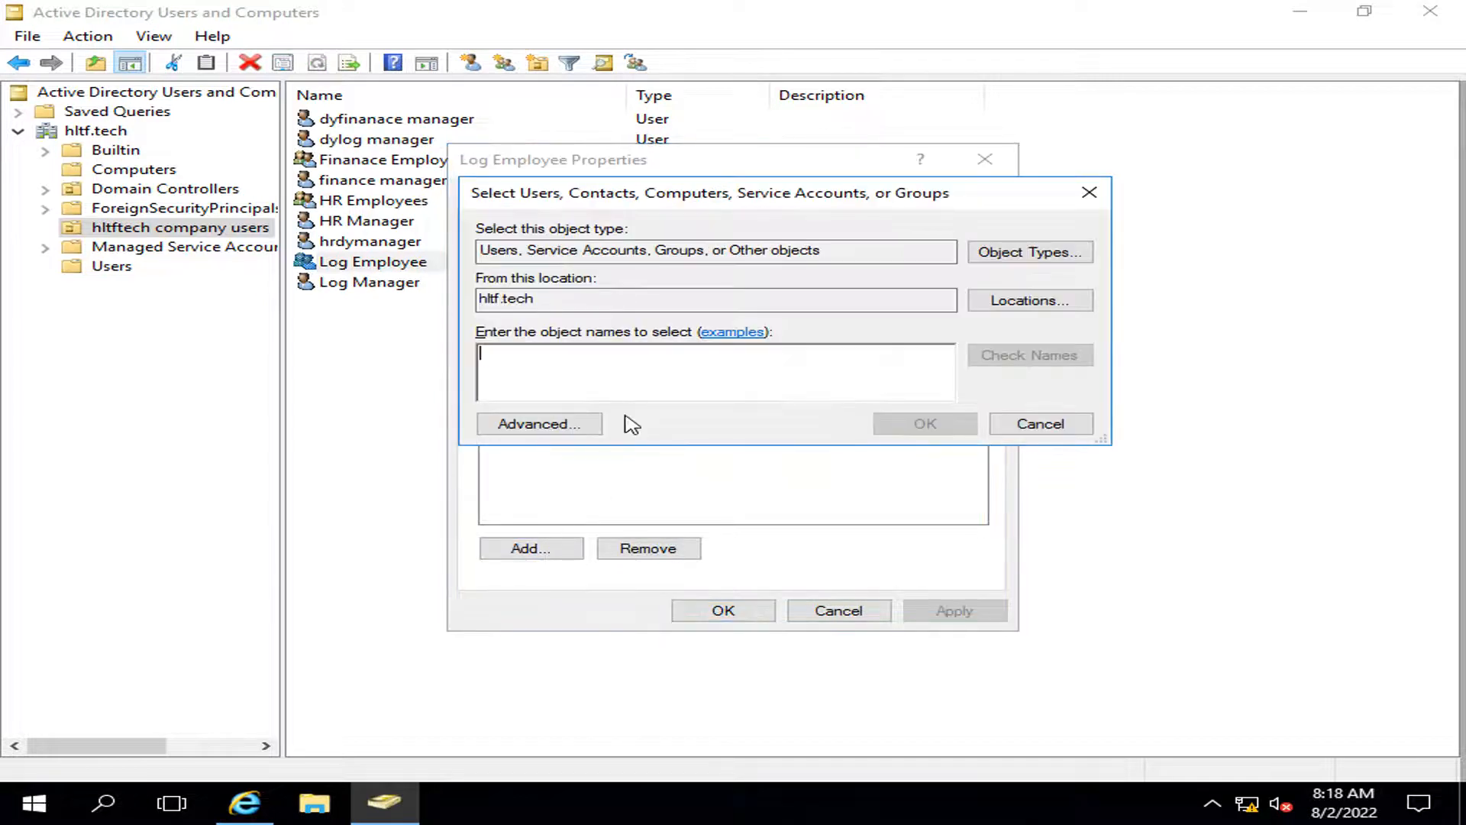
{"action": "type", "text": "dylog"}
{"action": "key", "text": "Return"}
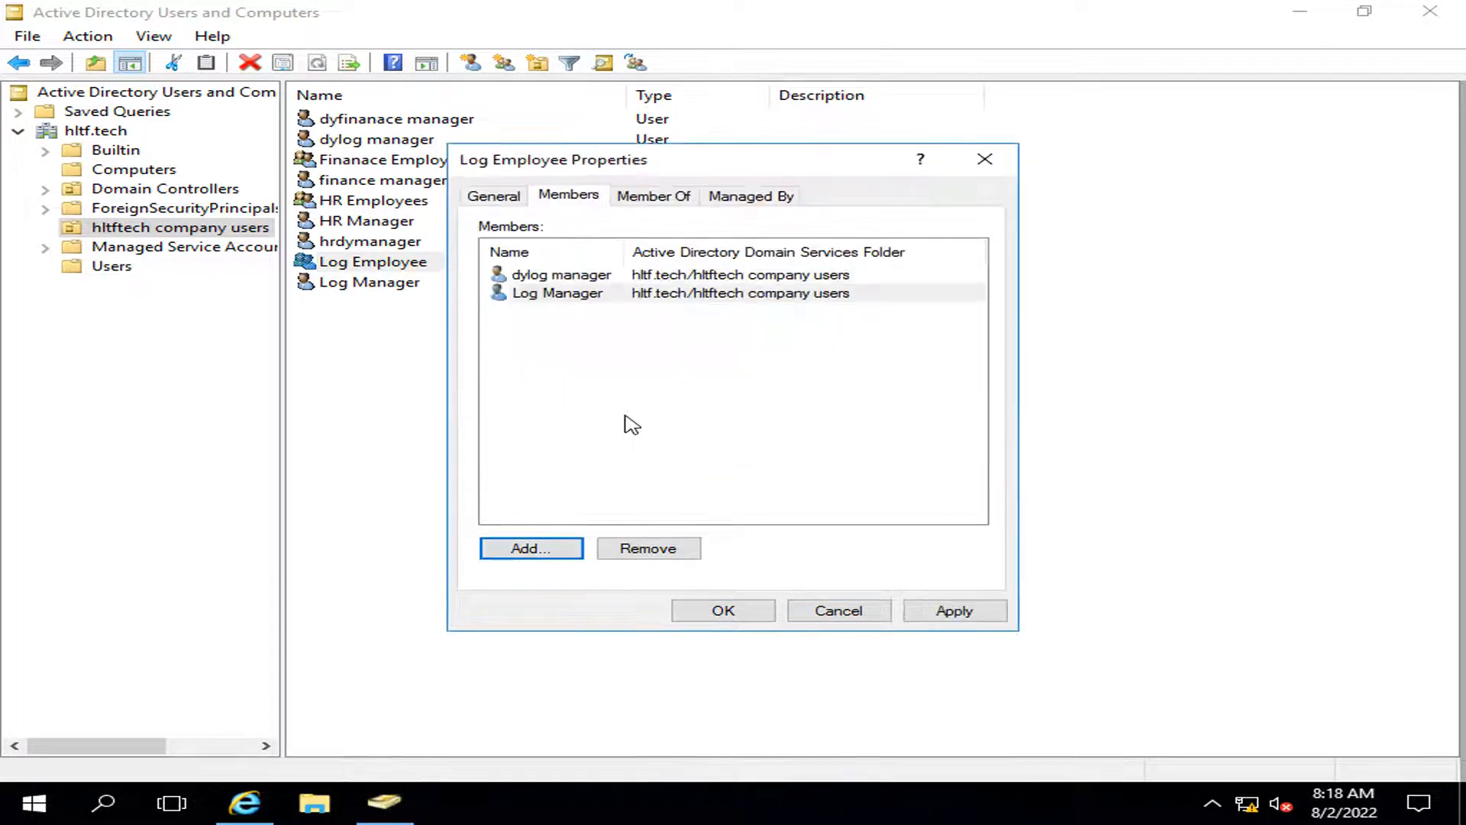
{"action": "left_click", "coordinate": [955, 610]}
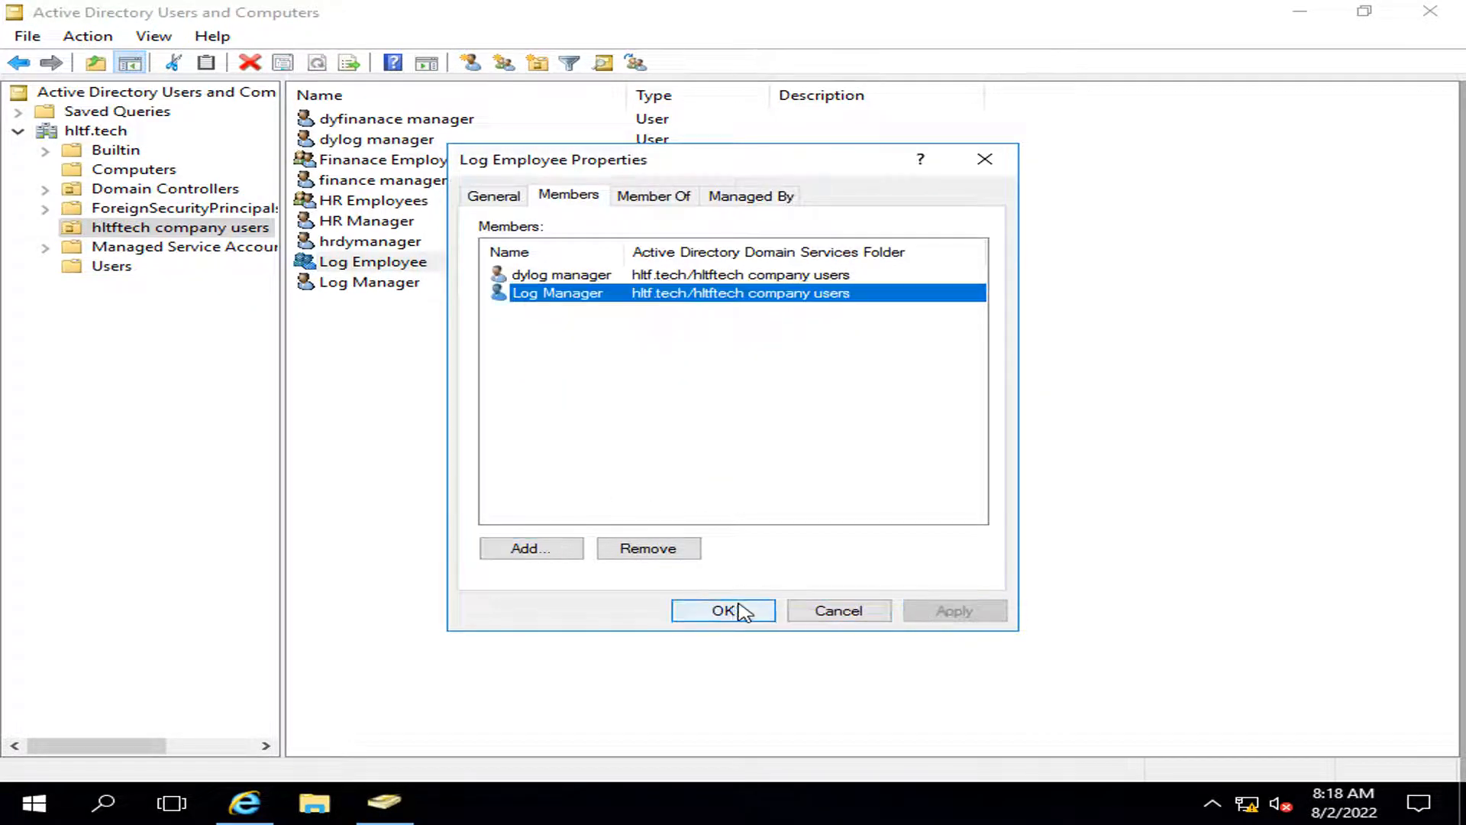
{"action": "left_click", "coordinate": [723, 610]}
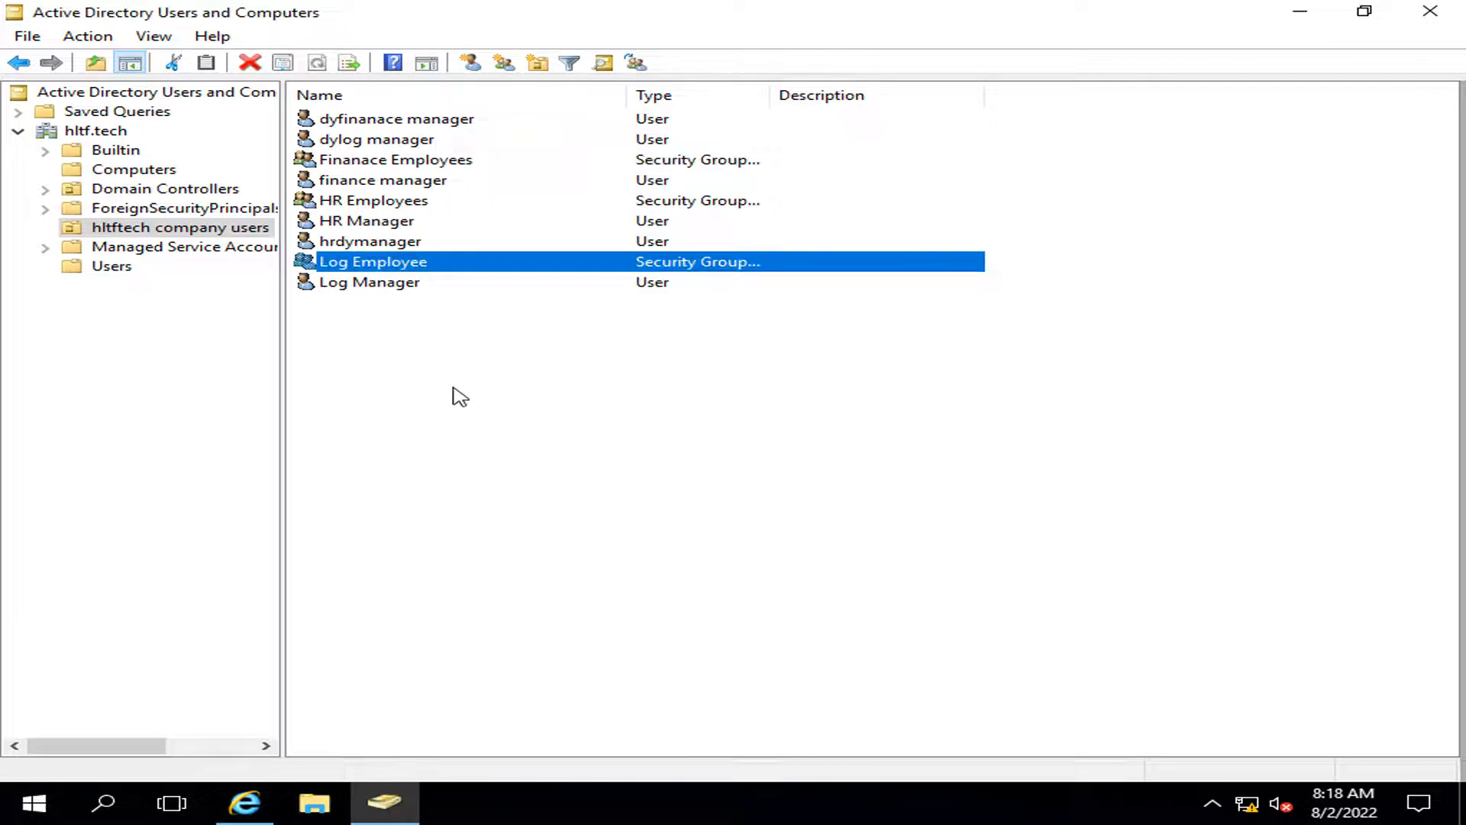
Step: Add HR Manager and hrdymanager as members of HR Employees and apply
{"action": "double_click", "coordinate": [376, 203]}
{"action": "left_click", "coordinate": [569, 195]}
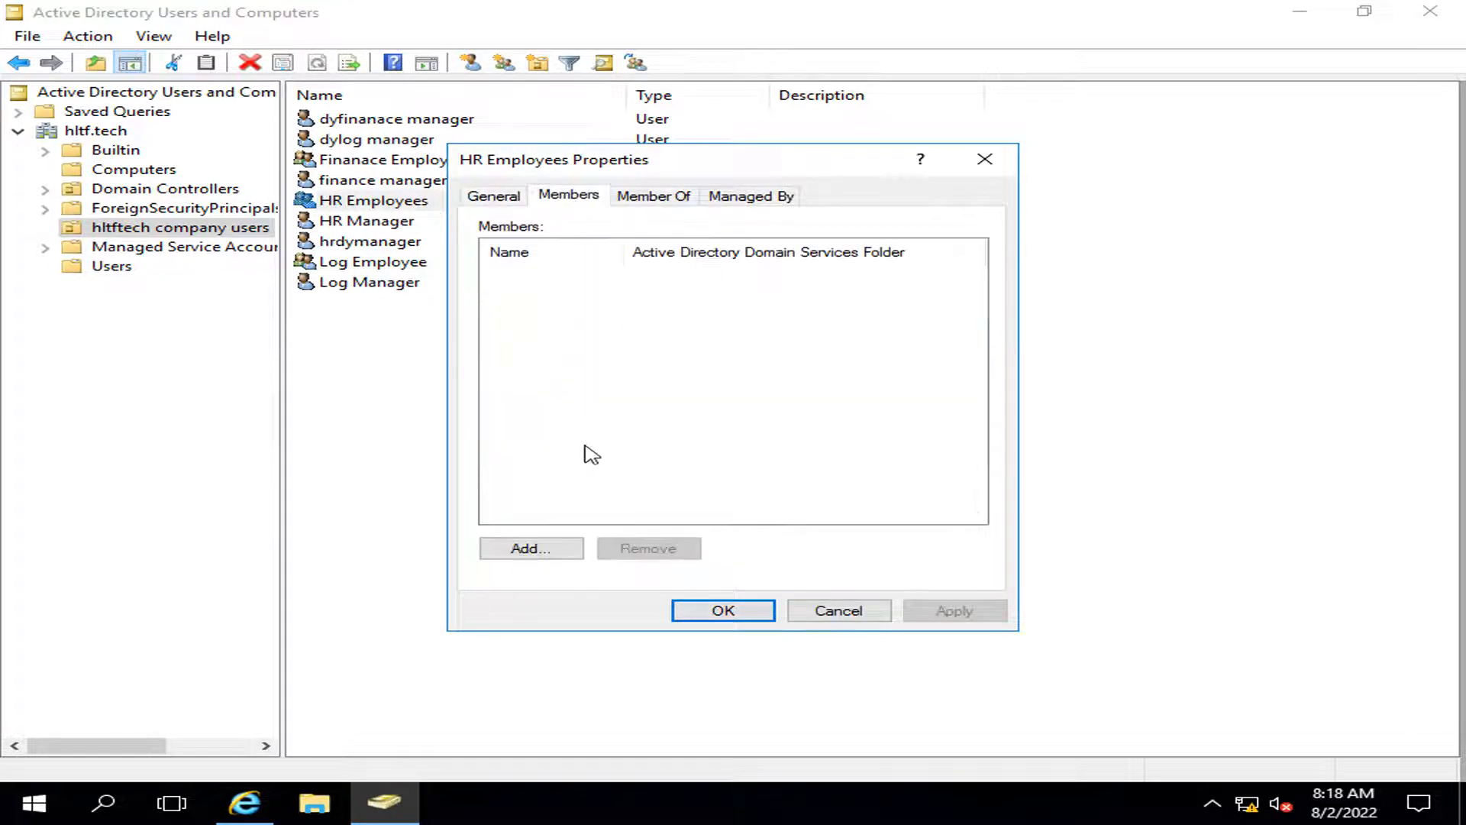
{"action": "left_click", "coordinate": [563, 555]}
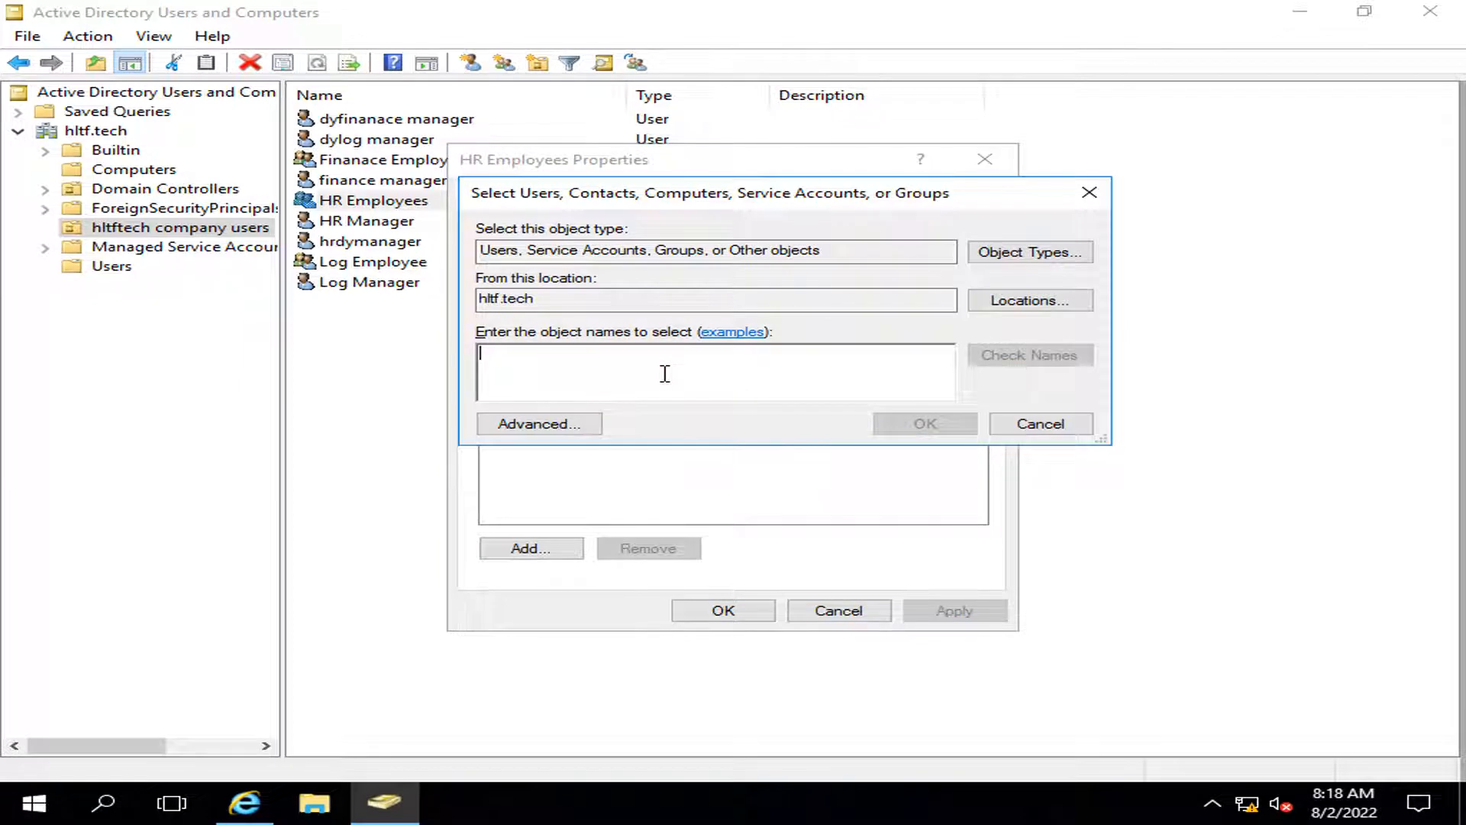
{"action": "type", "text": "hrmana"}
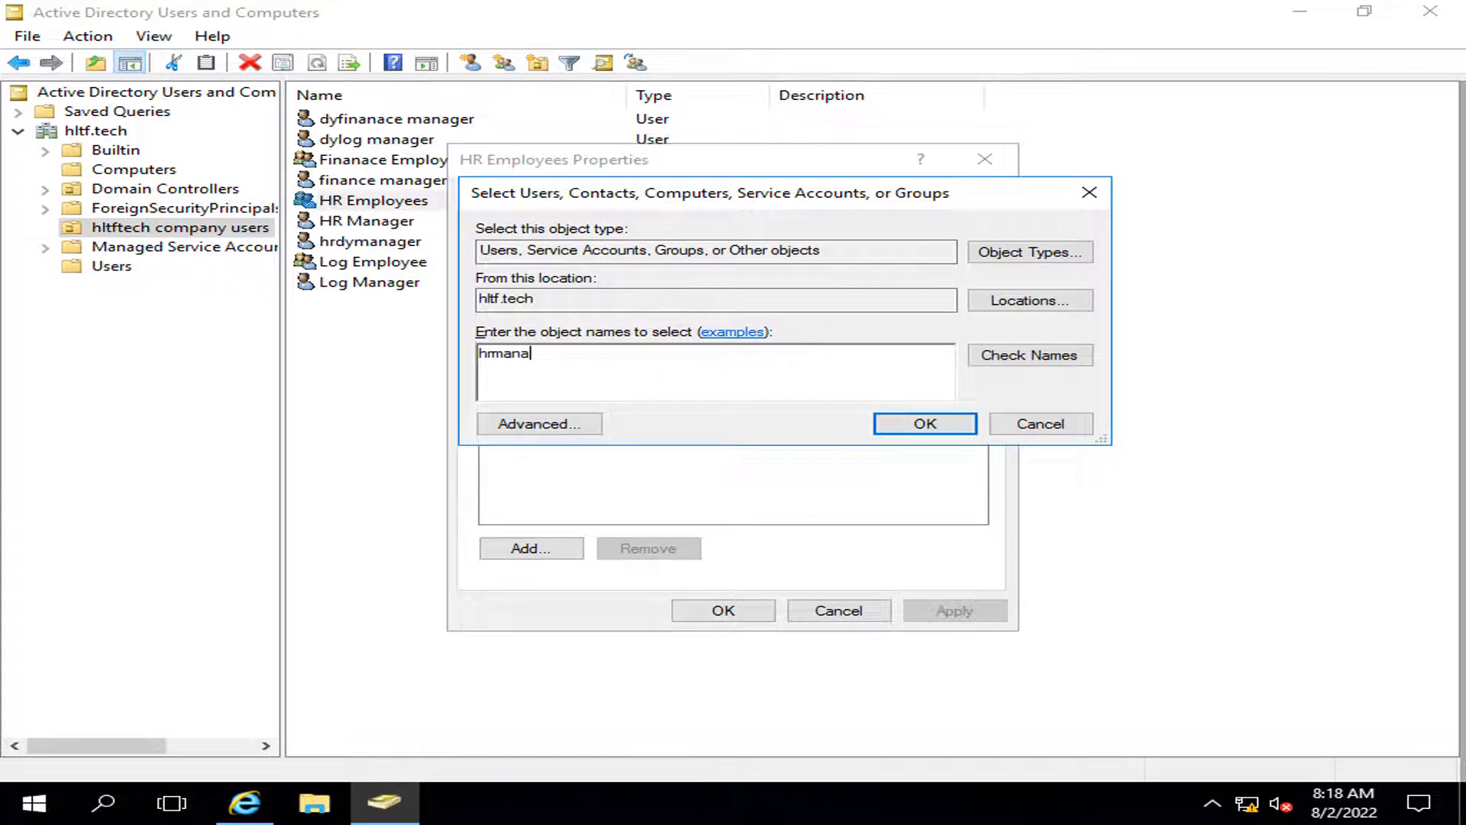
{"action": "key", "text": "Return"}
{"action": "left_click", "coordinate": [534, 548]}
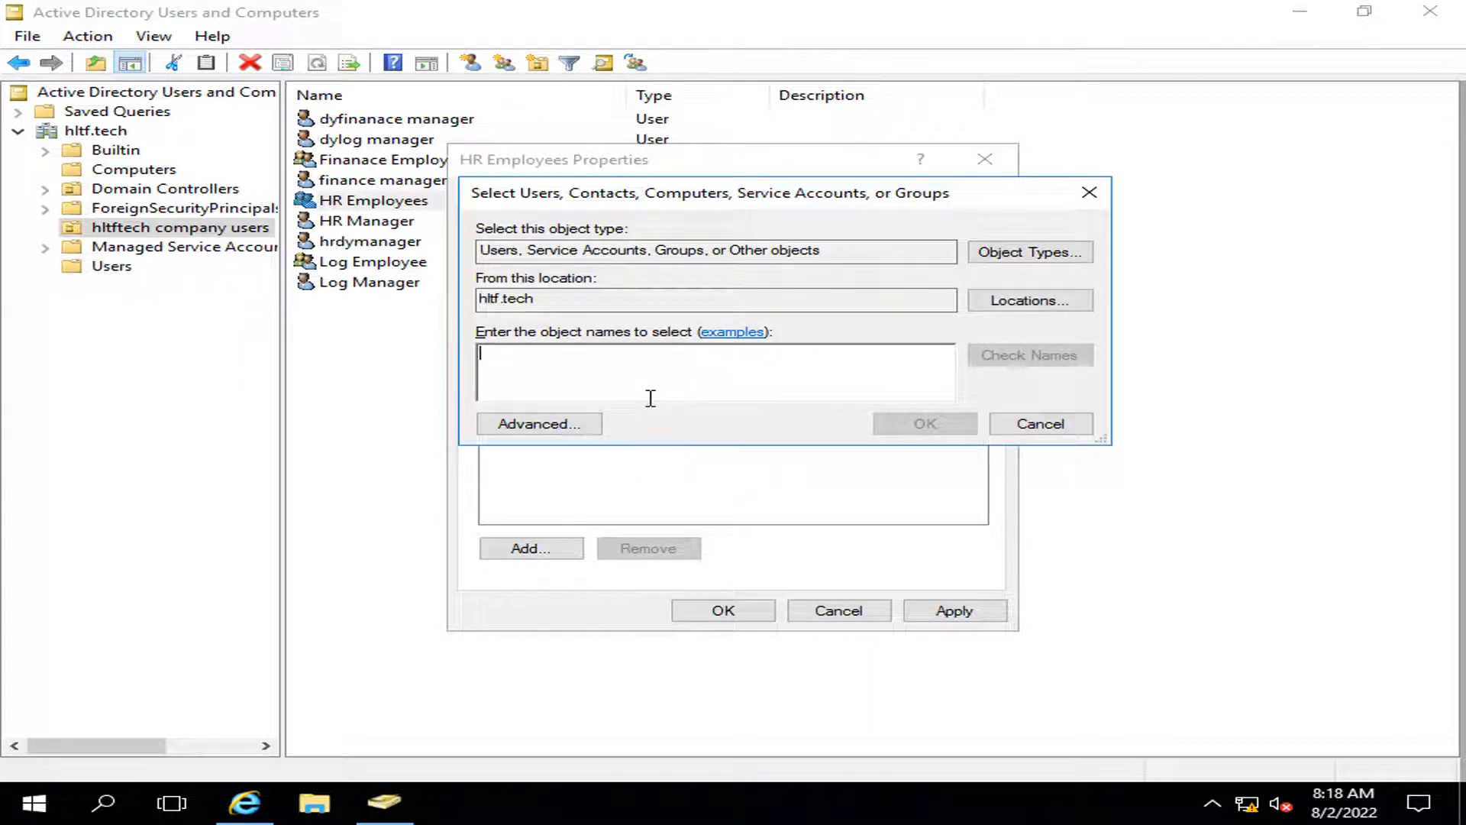
{"action": "type", "text": "hr"}
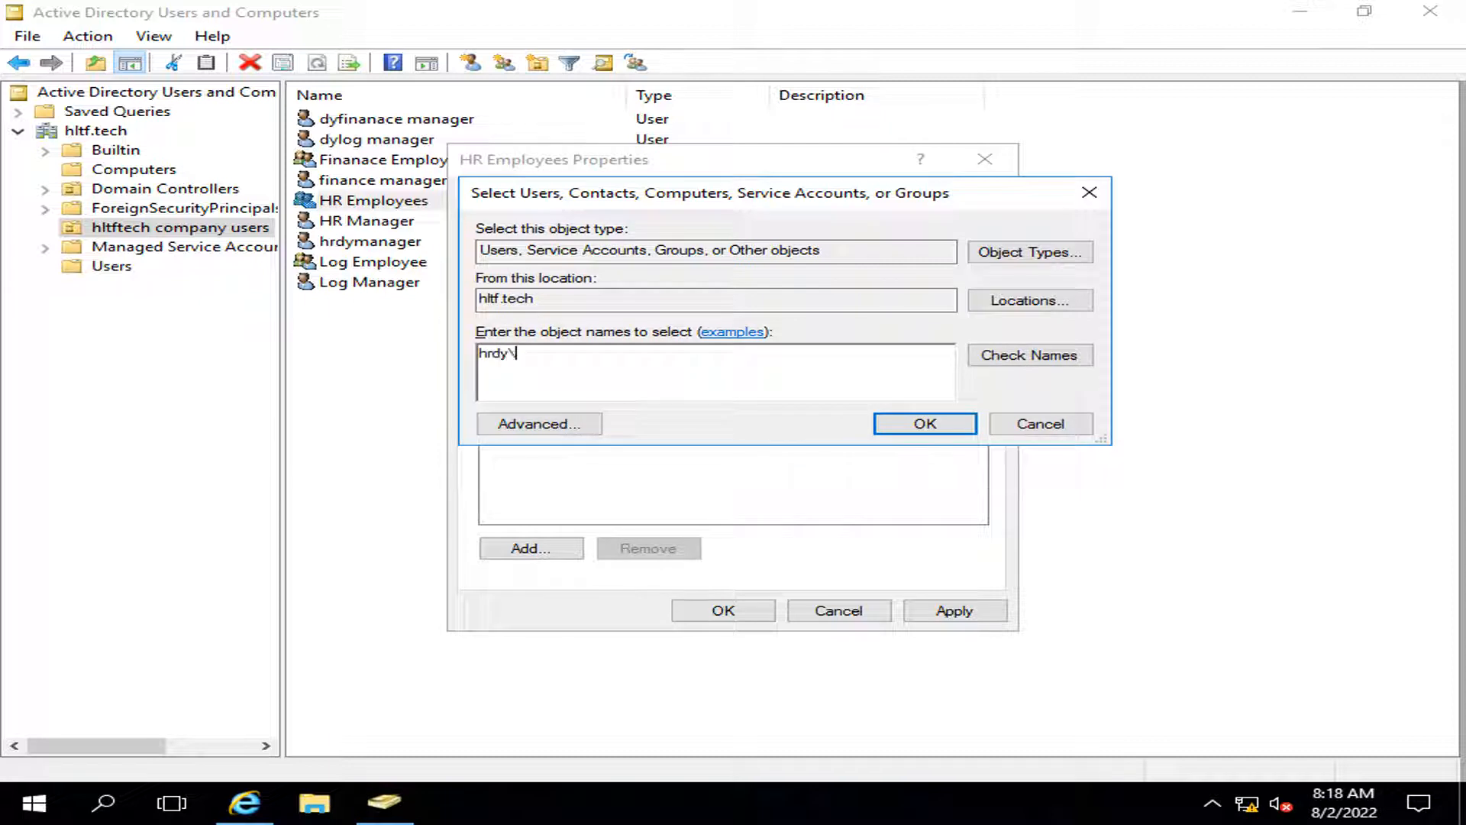
{"action": "type", "text": "dy"}
{"action": "key", "text": "Return"}
{"action": "left_click", "coordinate": [941, 615]}
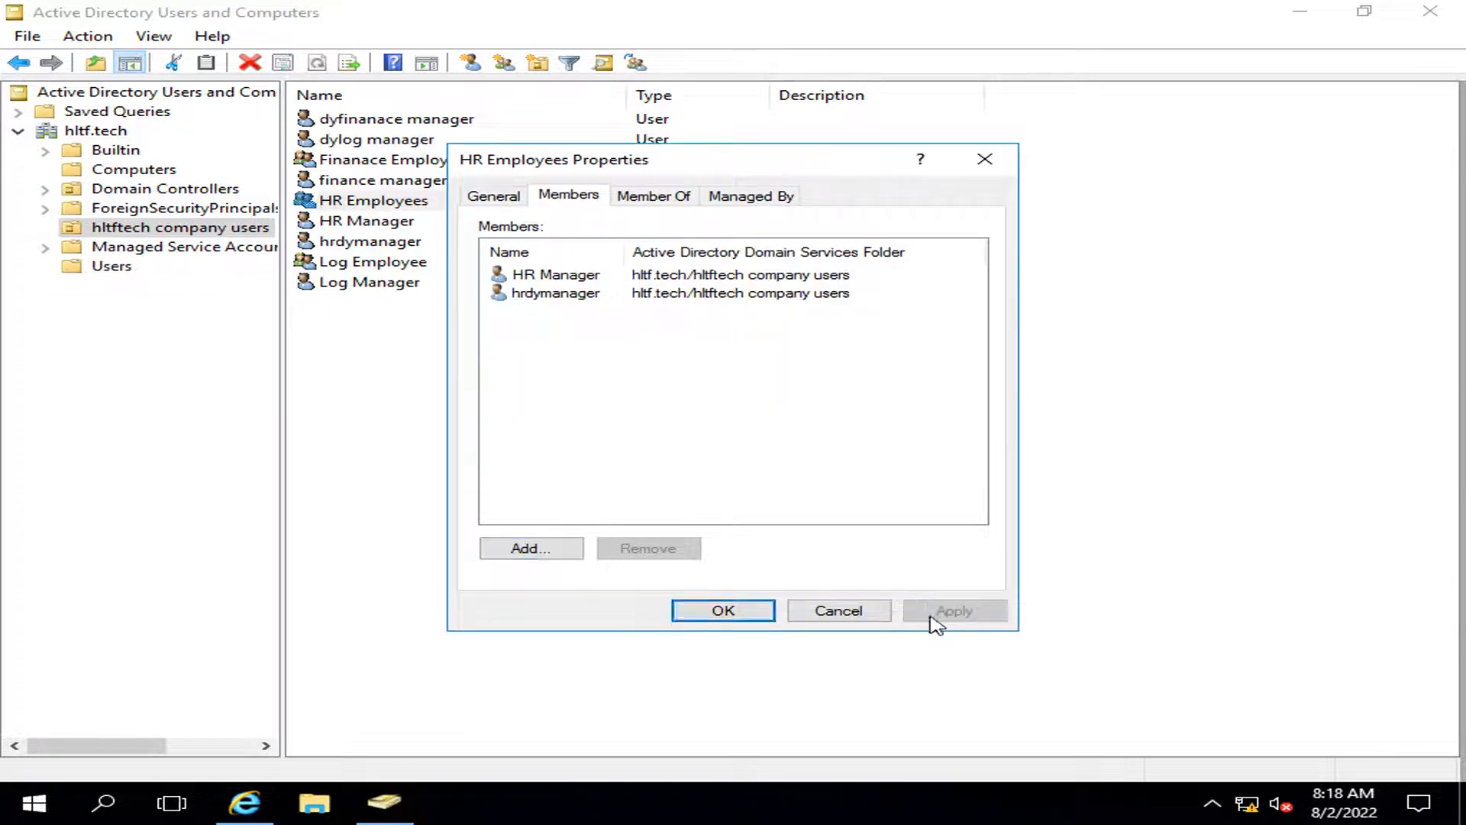
{"action": "left_click", "coordinate": [723, 610]}
Step: Add finance manager to the Finanace Employees group's members
{"action": "double_click", "coordinate": [374, 160]}
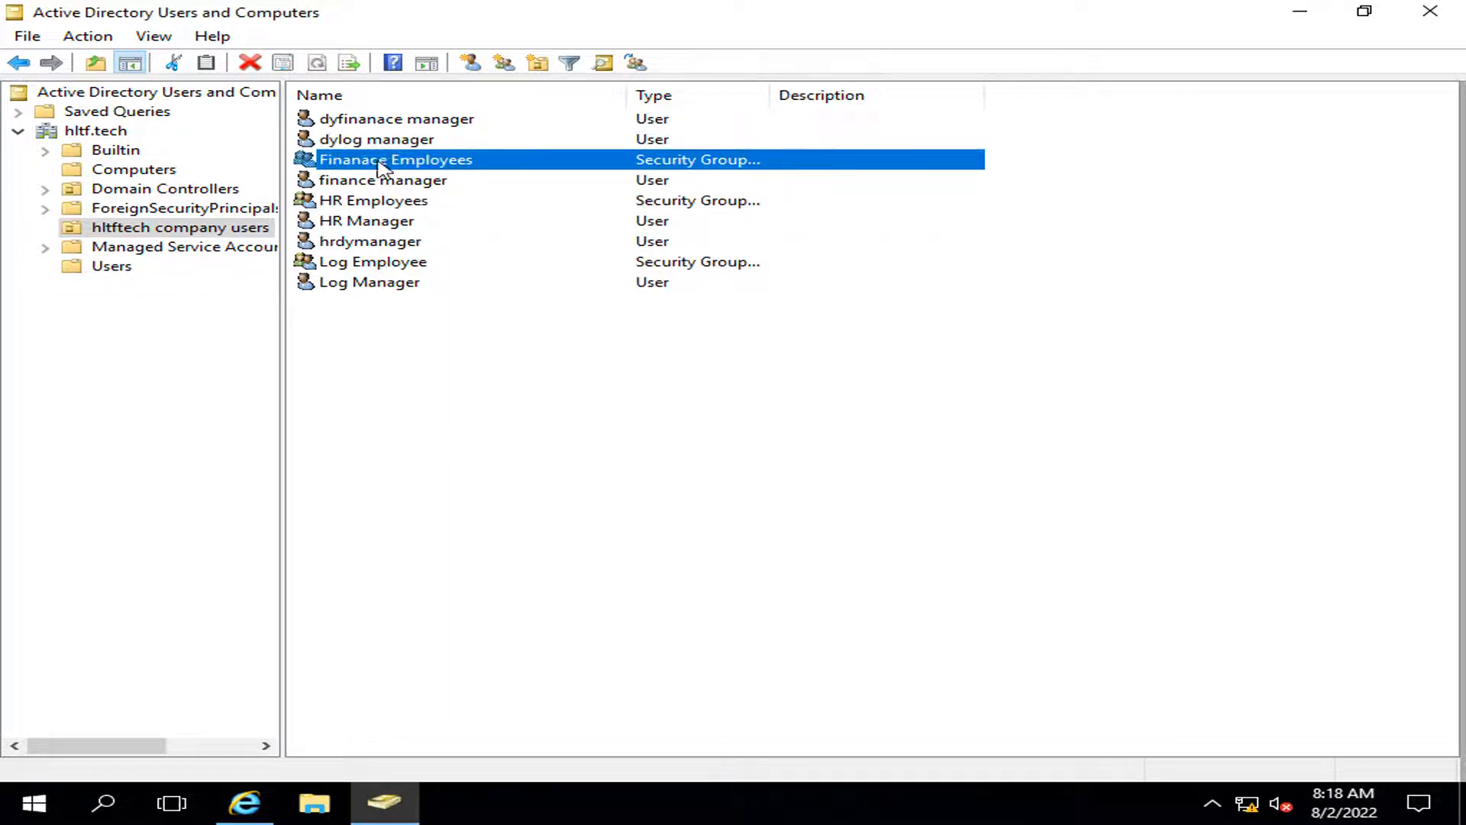
{"action": "left_click", "coordinate": [571, 195]}
{"action": "left_click", "coordinate": [531, 548]}
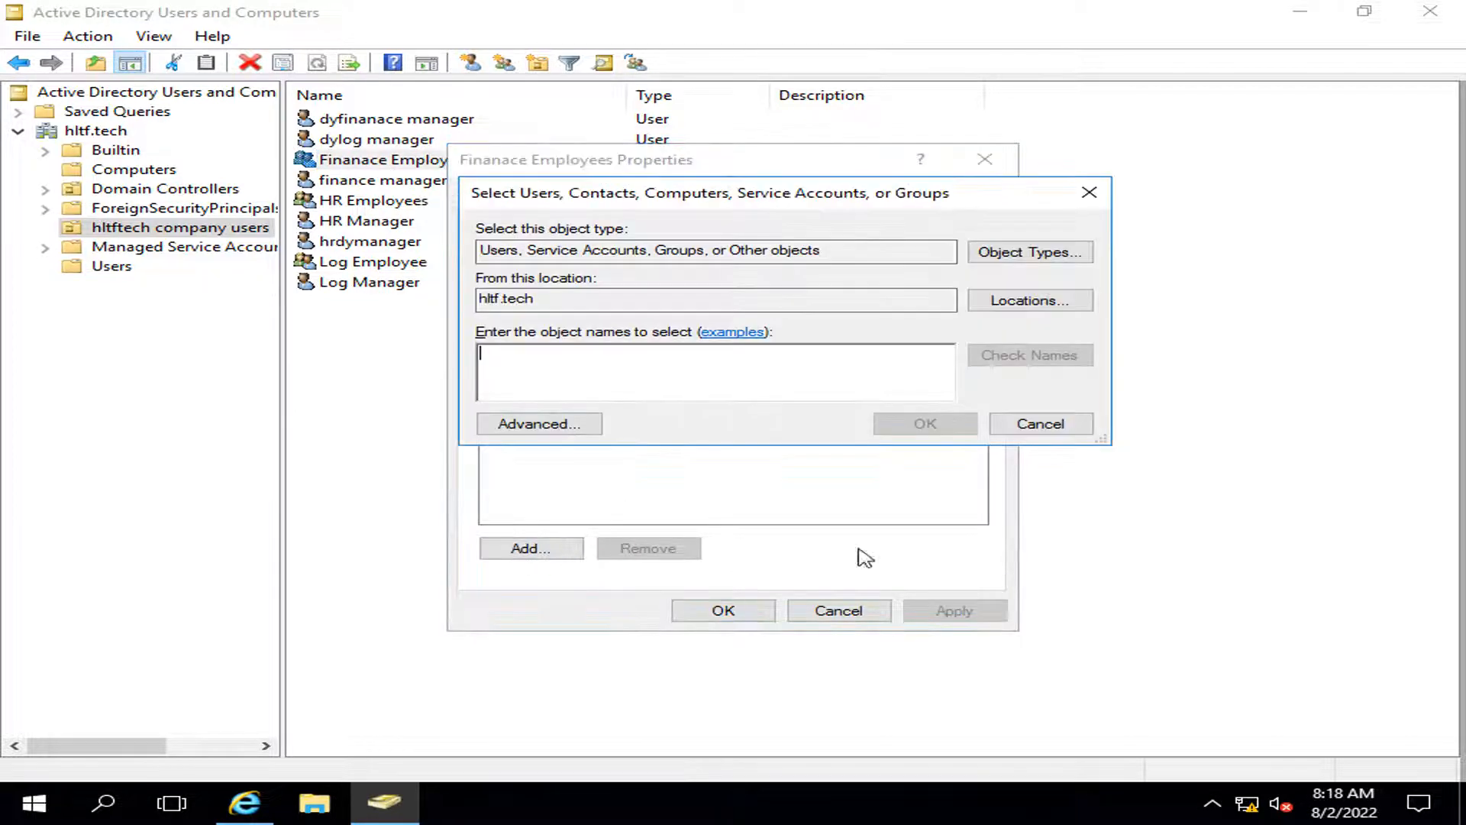
{"action": "type", "text": "finan"}
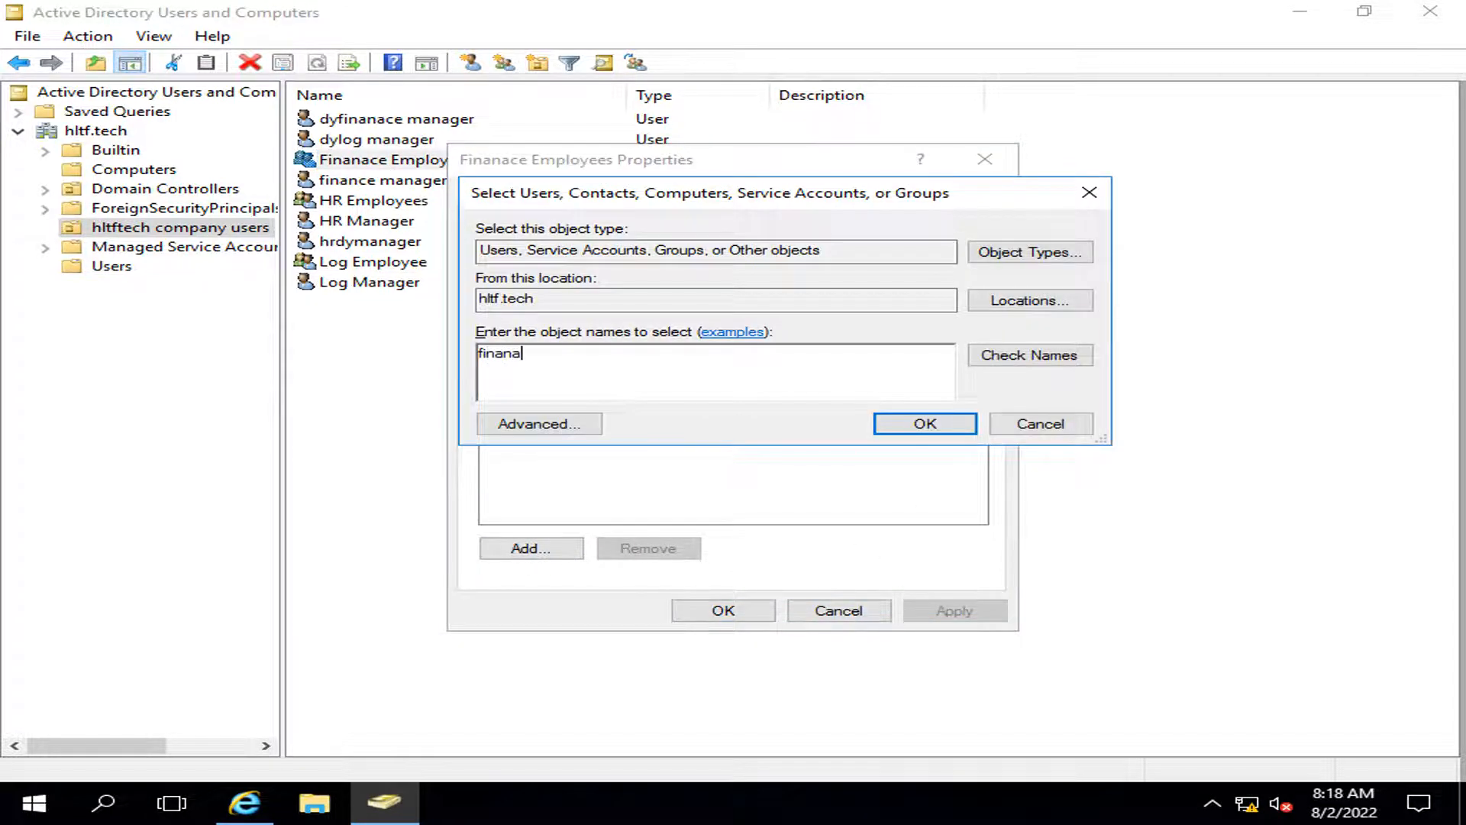
{"action": "key", "text": "Return"}
{"action": "left_click", "coordinate": [655, 382]}
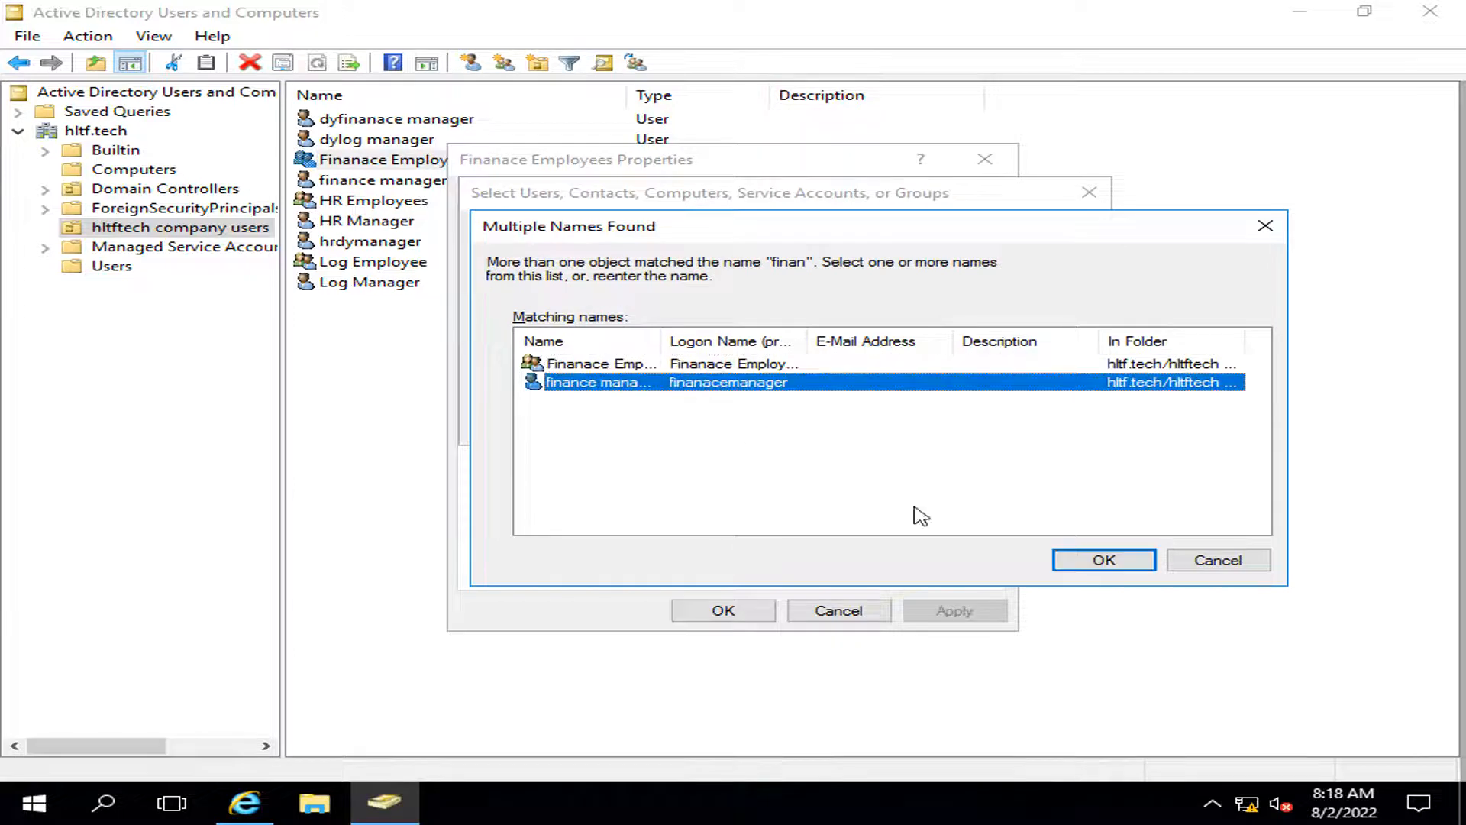
{"action": "left_click", "coordinate": [1104, 560]}
Step: Correct the mistyped name and add dyfinanace manager as a member, then apply and close
{"action": "left_click", "coordinate": [570, 547]}
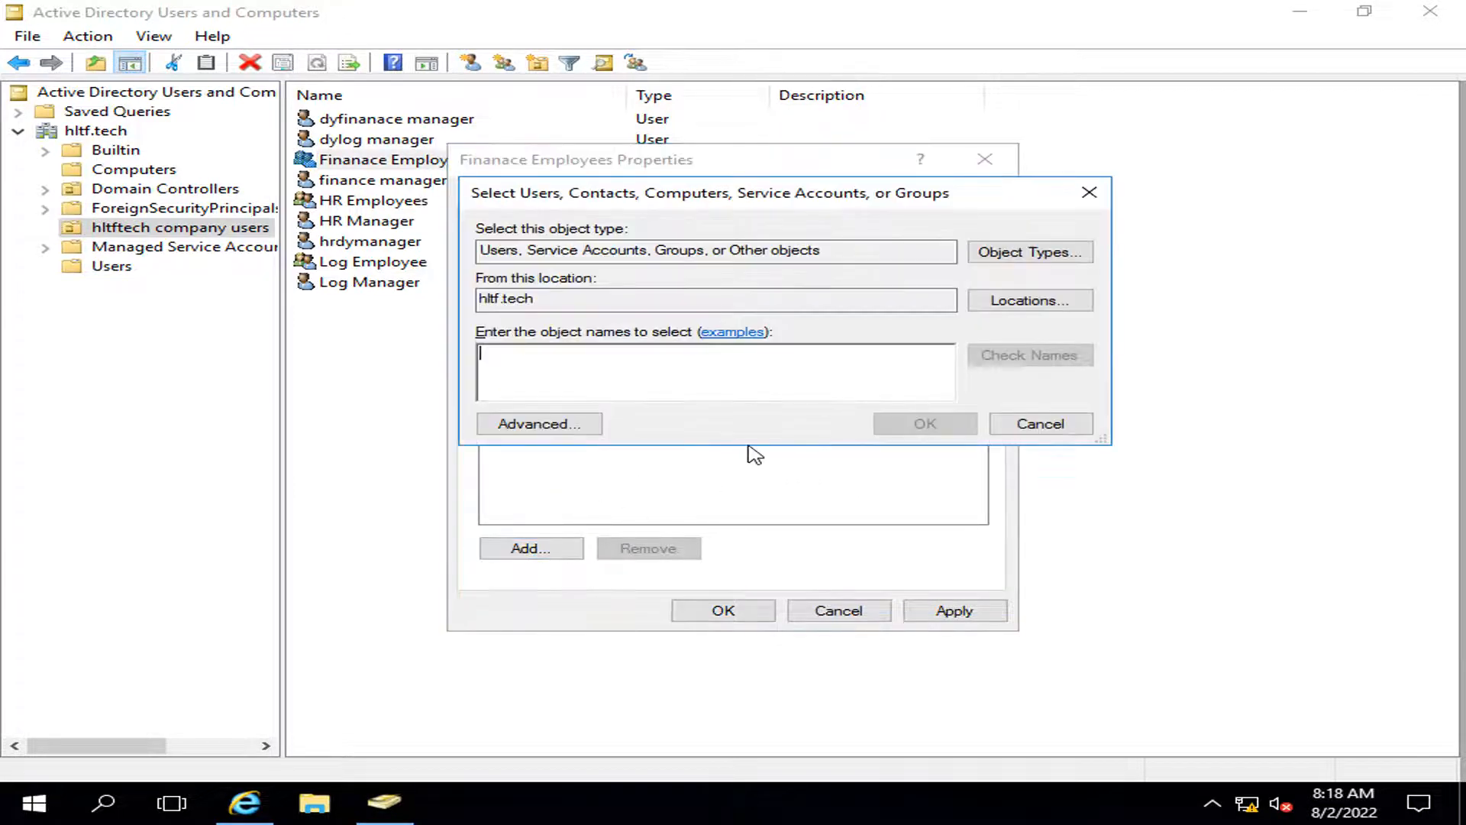
{"action": "type", "text": "finanaced"}
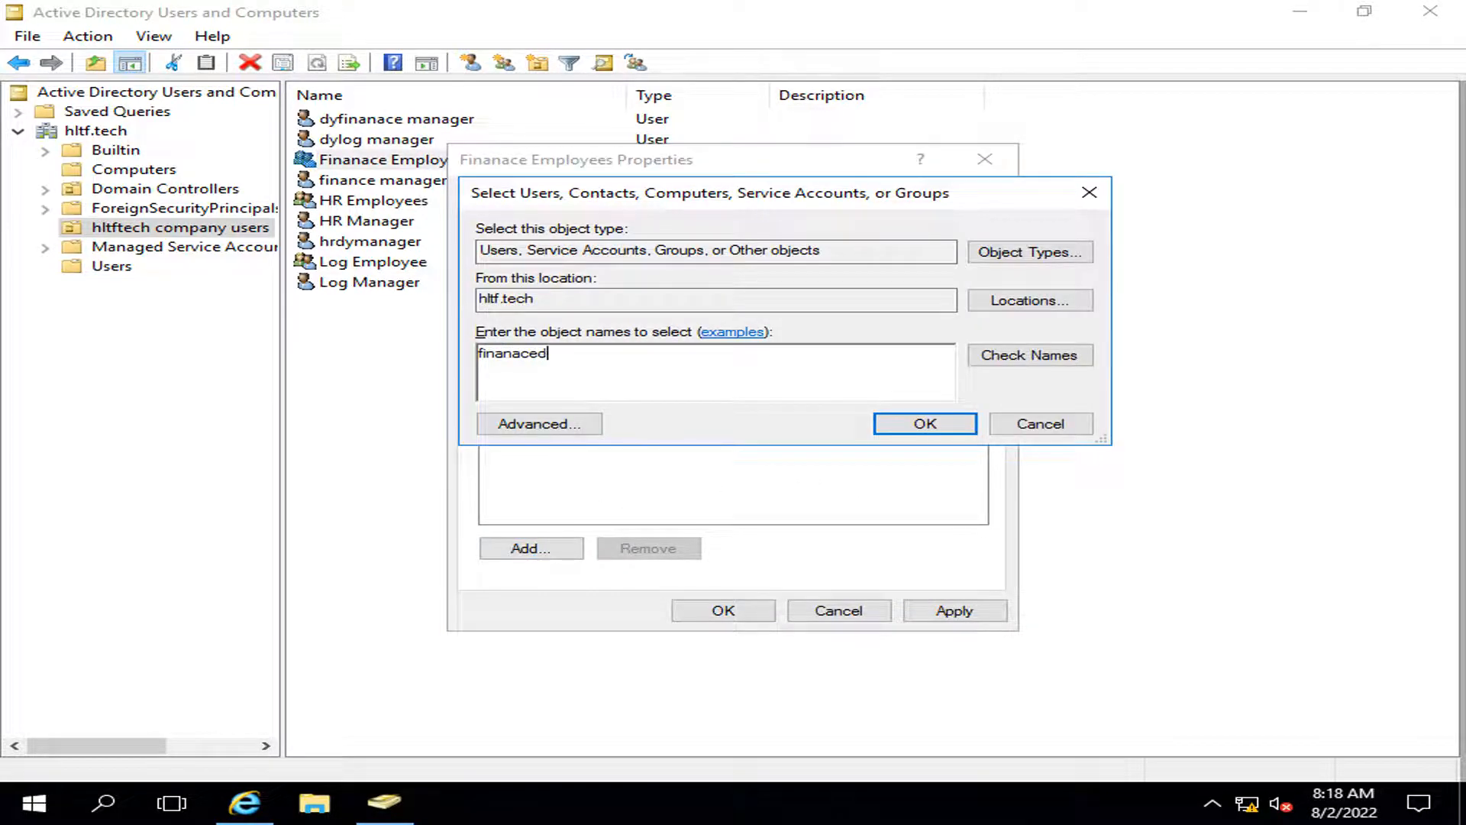
{"action": "type", "text": "y"}
{"action": "key", "text": "Return"}
{"action": "left_click", "coordinate": [1116, 545]}
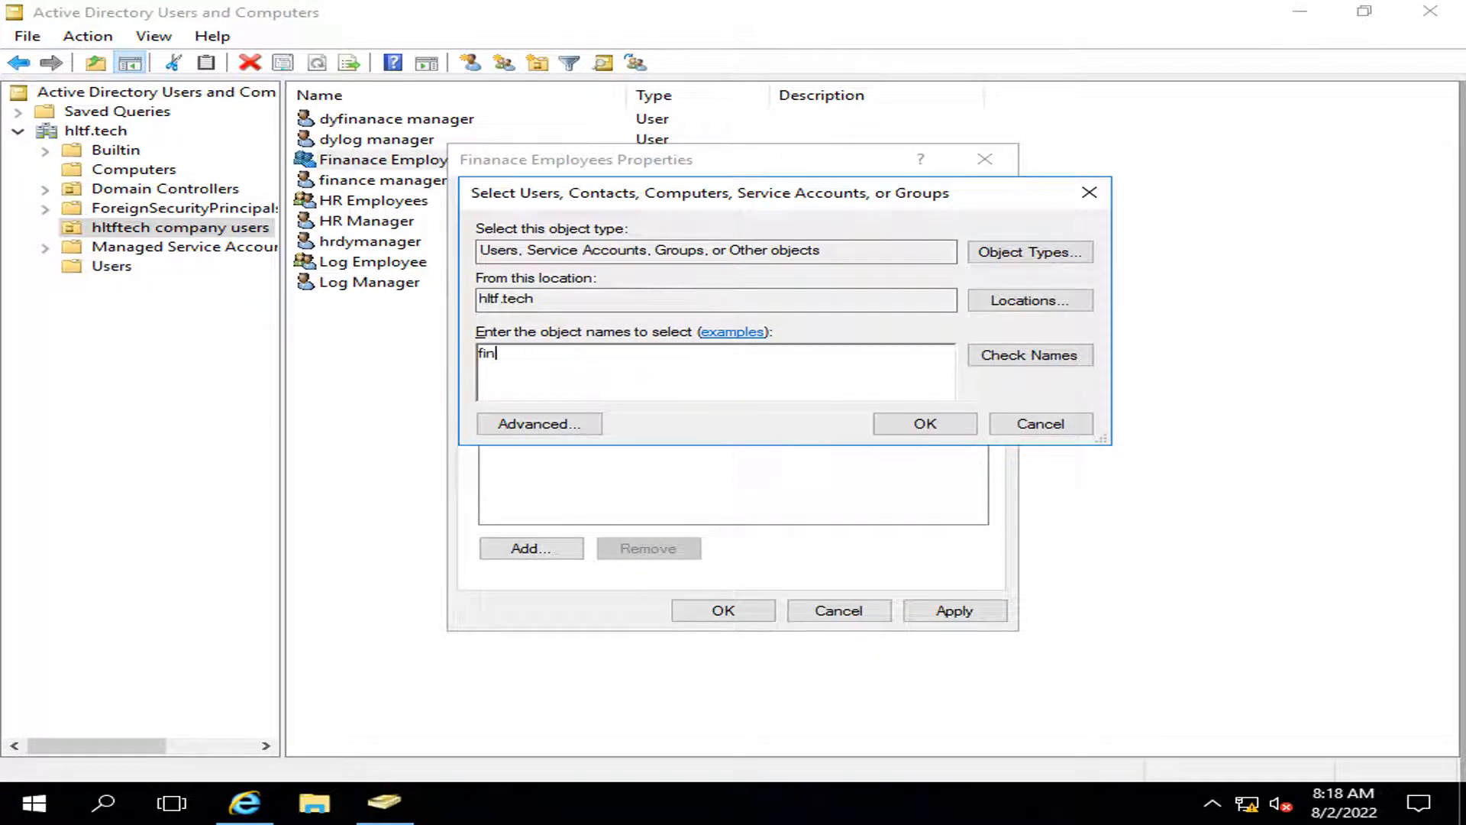
{"action": "key", "text": "BackSpace"}
{"action": "type", "text": "dy"}
{"action": "key", "text": "Return"}
{"action": "left_click", "coordinate": [650, 372]}
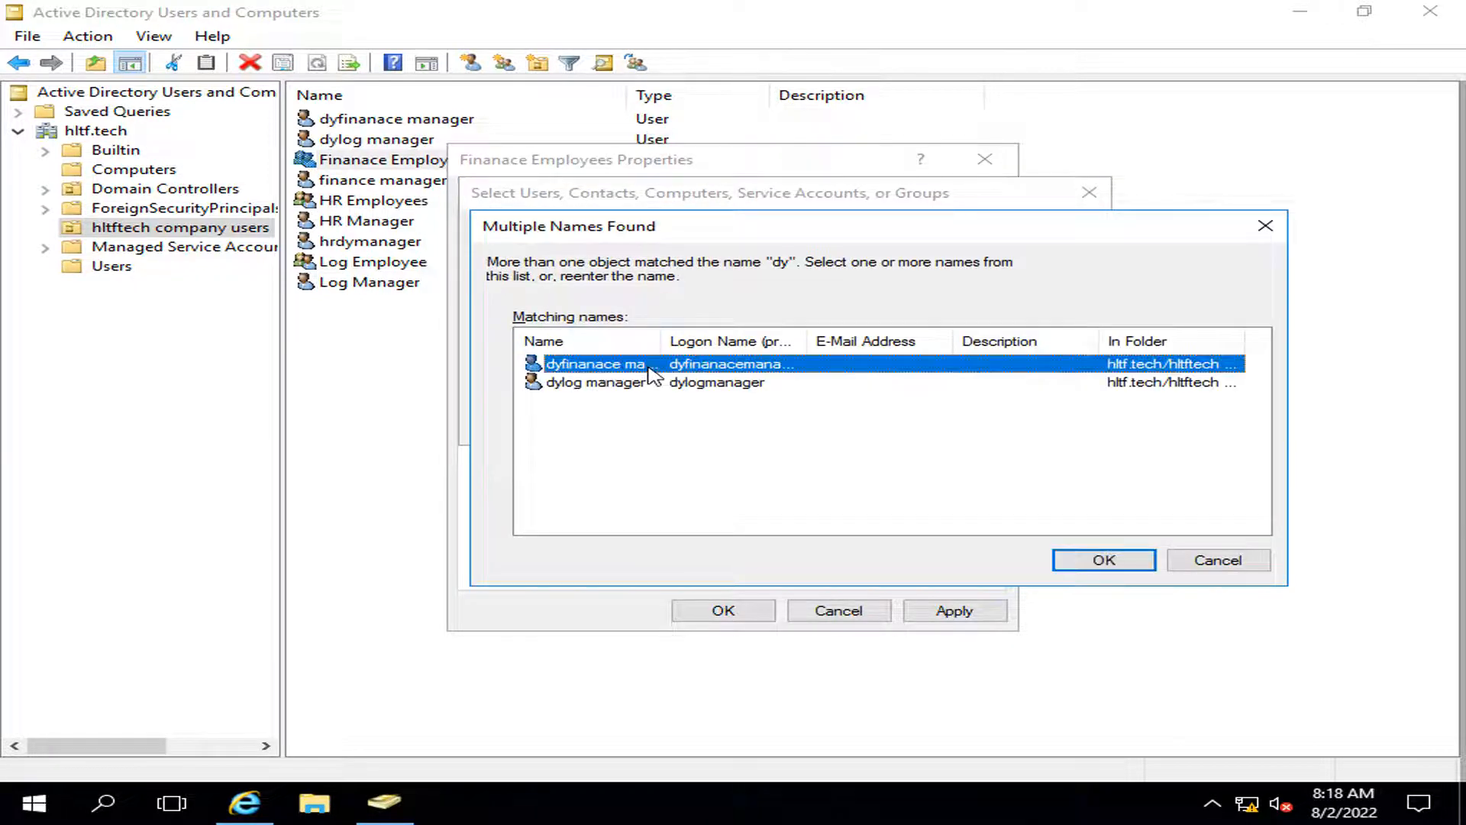
{"action": "left_click", "coordinate": [1107, 562]}
{"action": "left_click", "coordinate": [945, 615]}
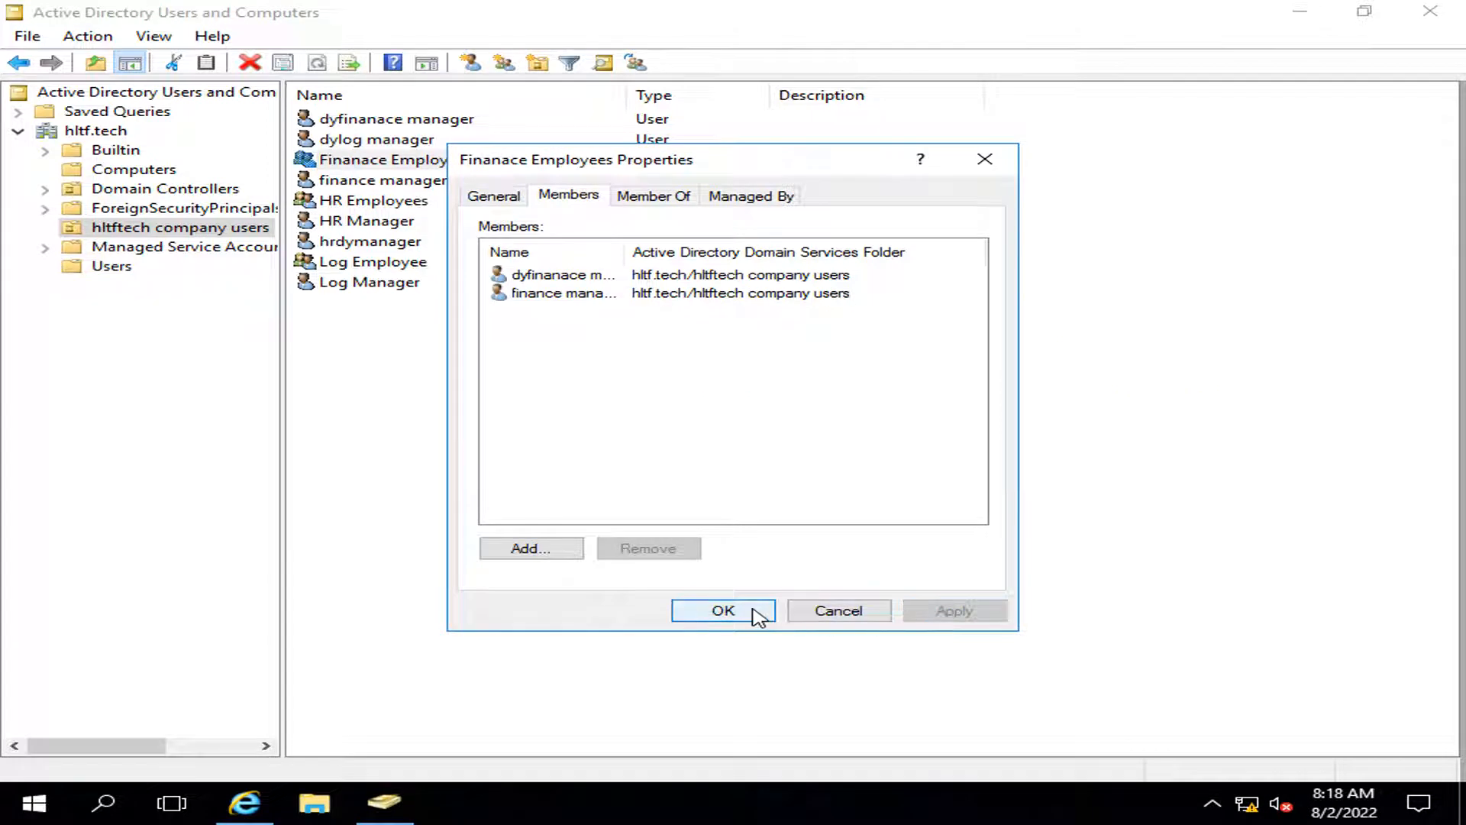
{"action": "left_click", "coordinate": [756, 611]}
{"action": "left_click", "coordinate": [1067, 597]}
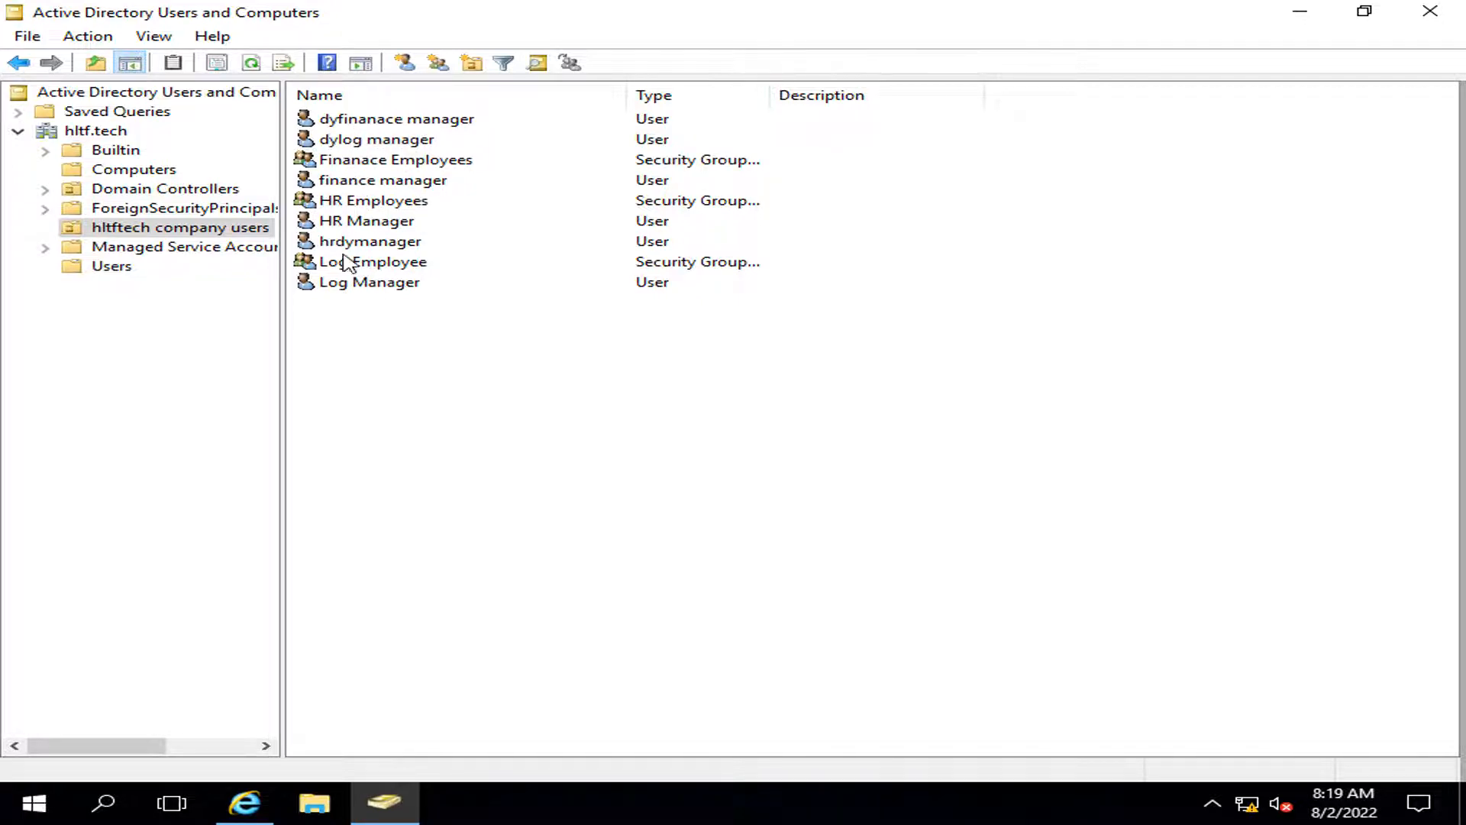
Step: Sort the directory objects by Type, then return to the SharePoint home page
{"action": "right_click", "coordinate": [446, 353]}
{"action": "left_click", "coordinate": [653, 99]}
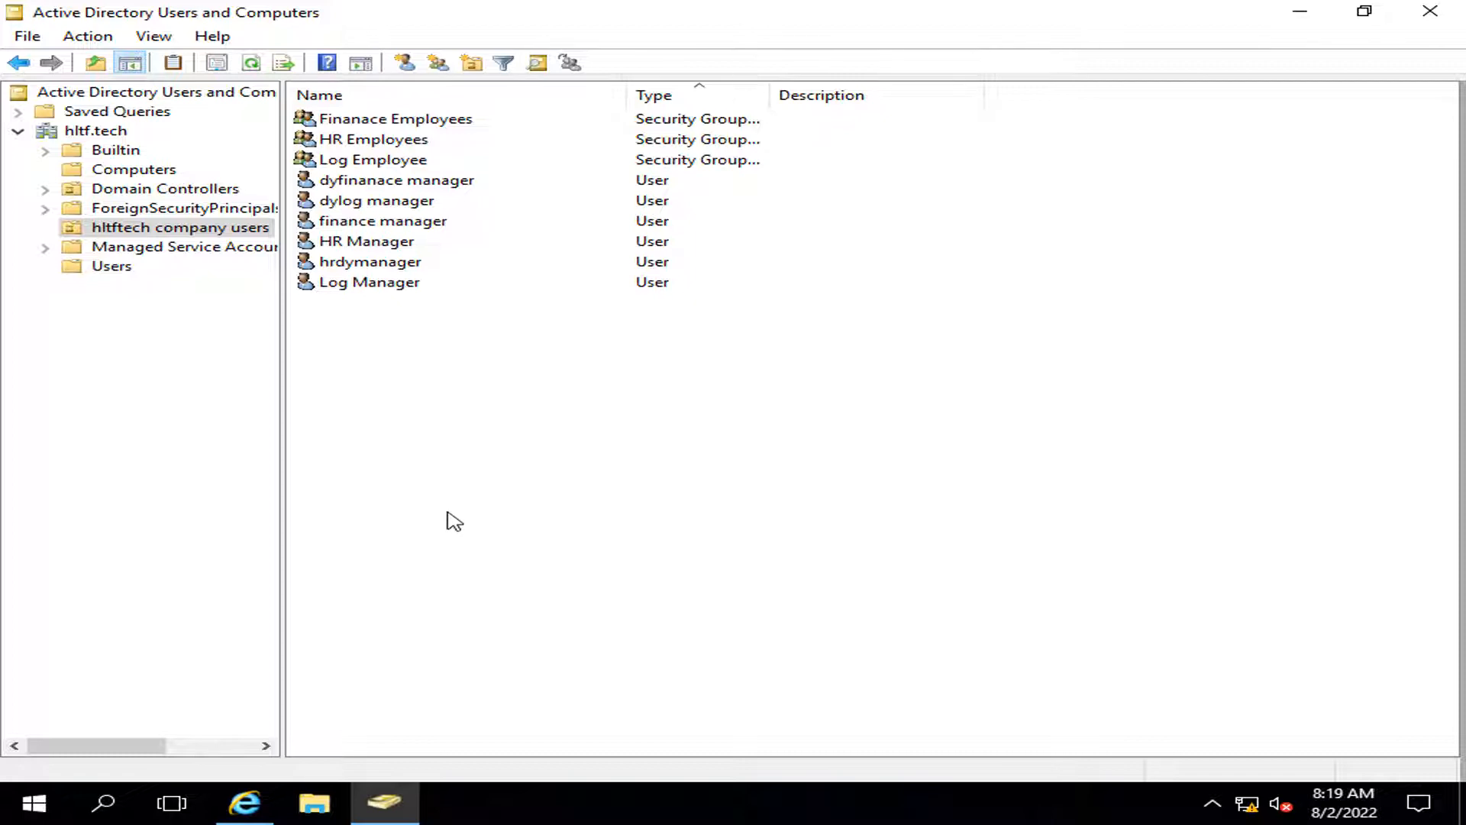
{"action": "left_click", "coordinate": [245, 803]}
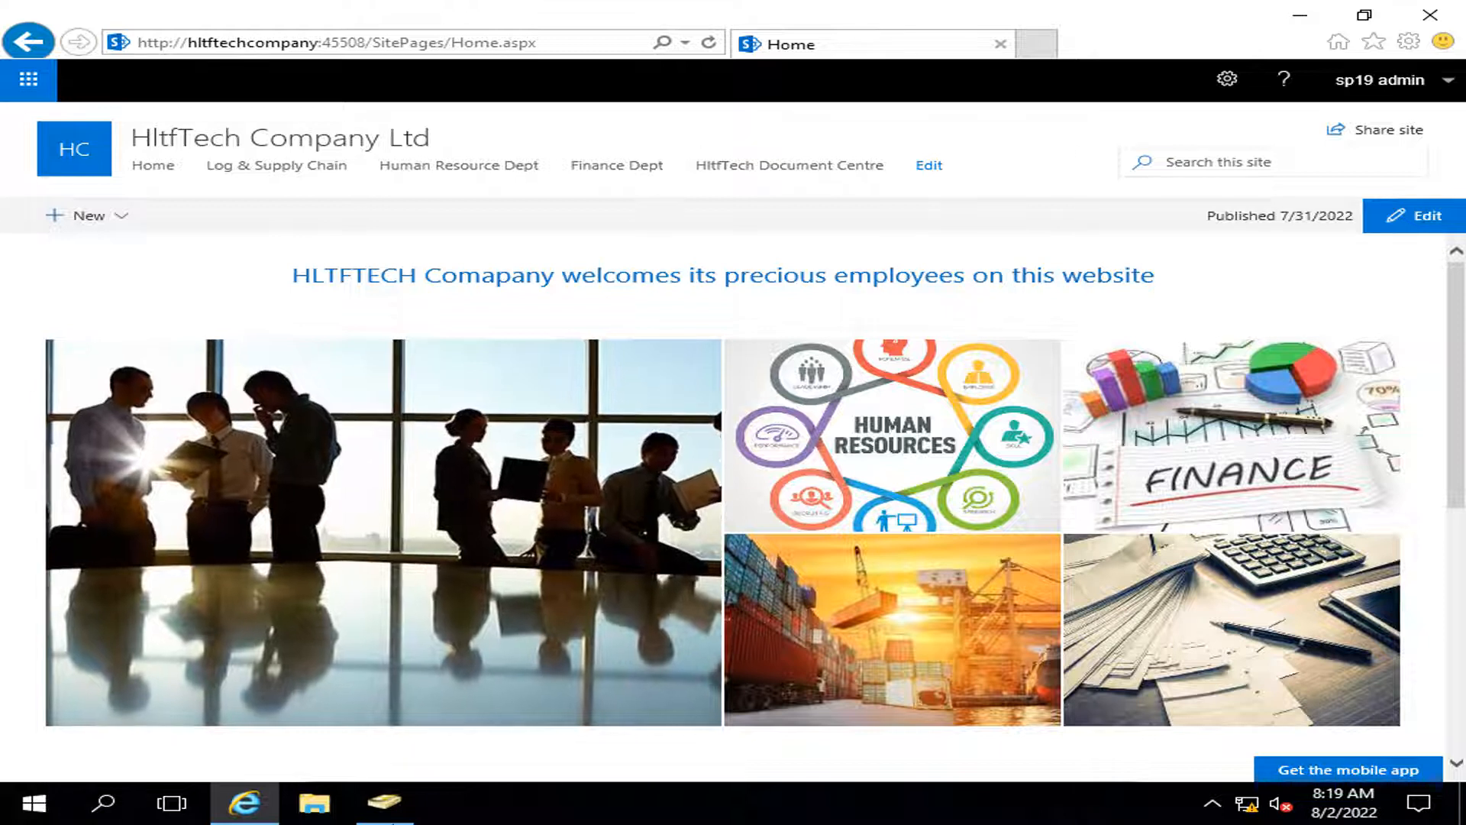
Step: Create a new security group named 'hltftechcompany groups'
{"action": "left_click", "coordinate": [405, 804]}
{"action": "right_click", "coordinate": [378, 482]}
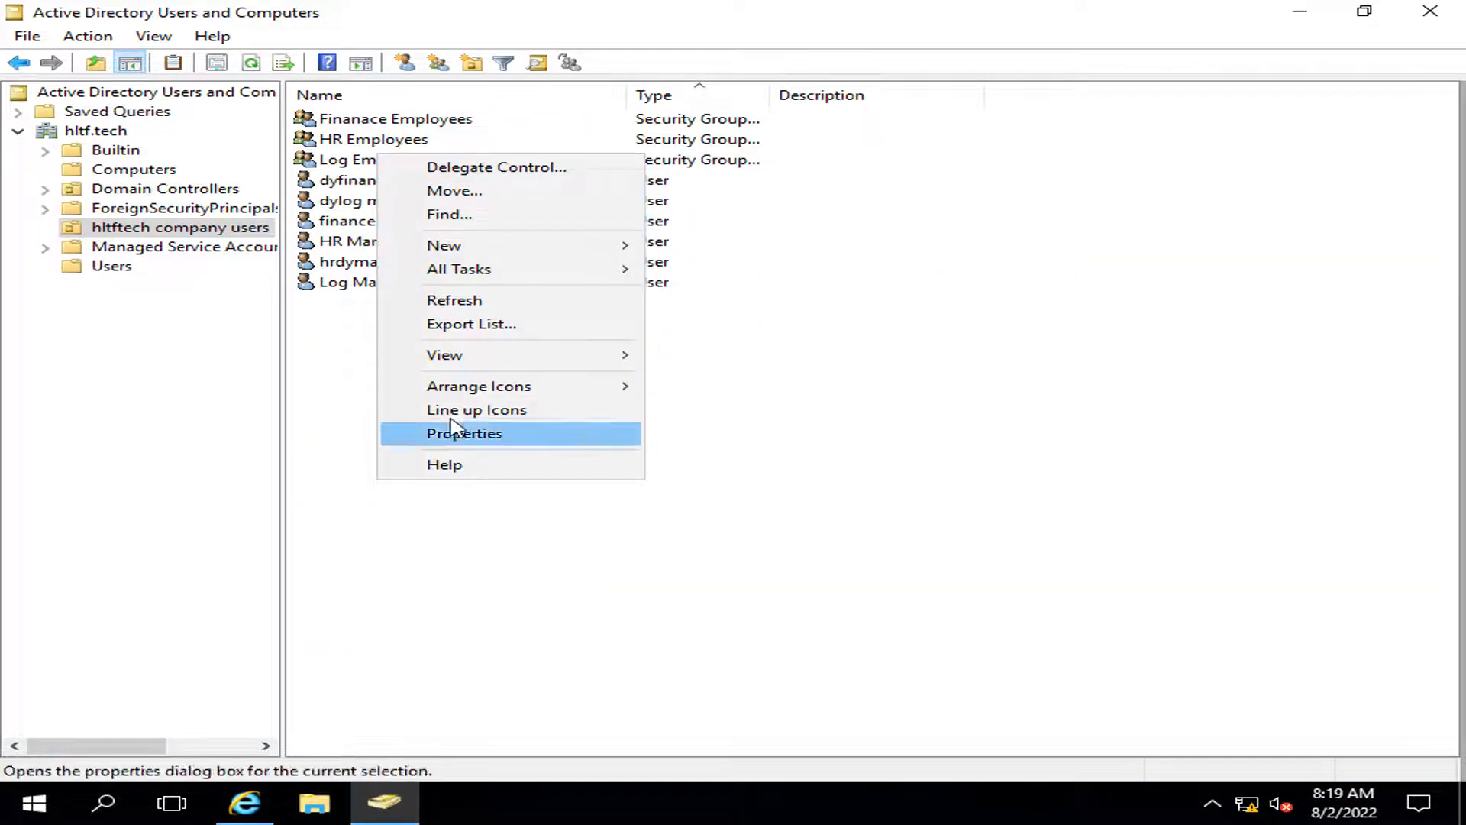
{"action": "mouse_move", "coordinate": [457, 248]}
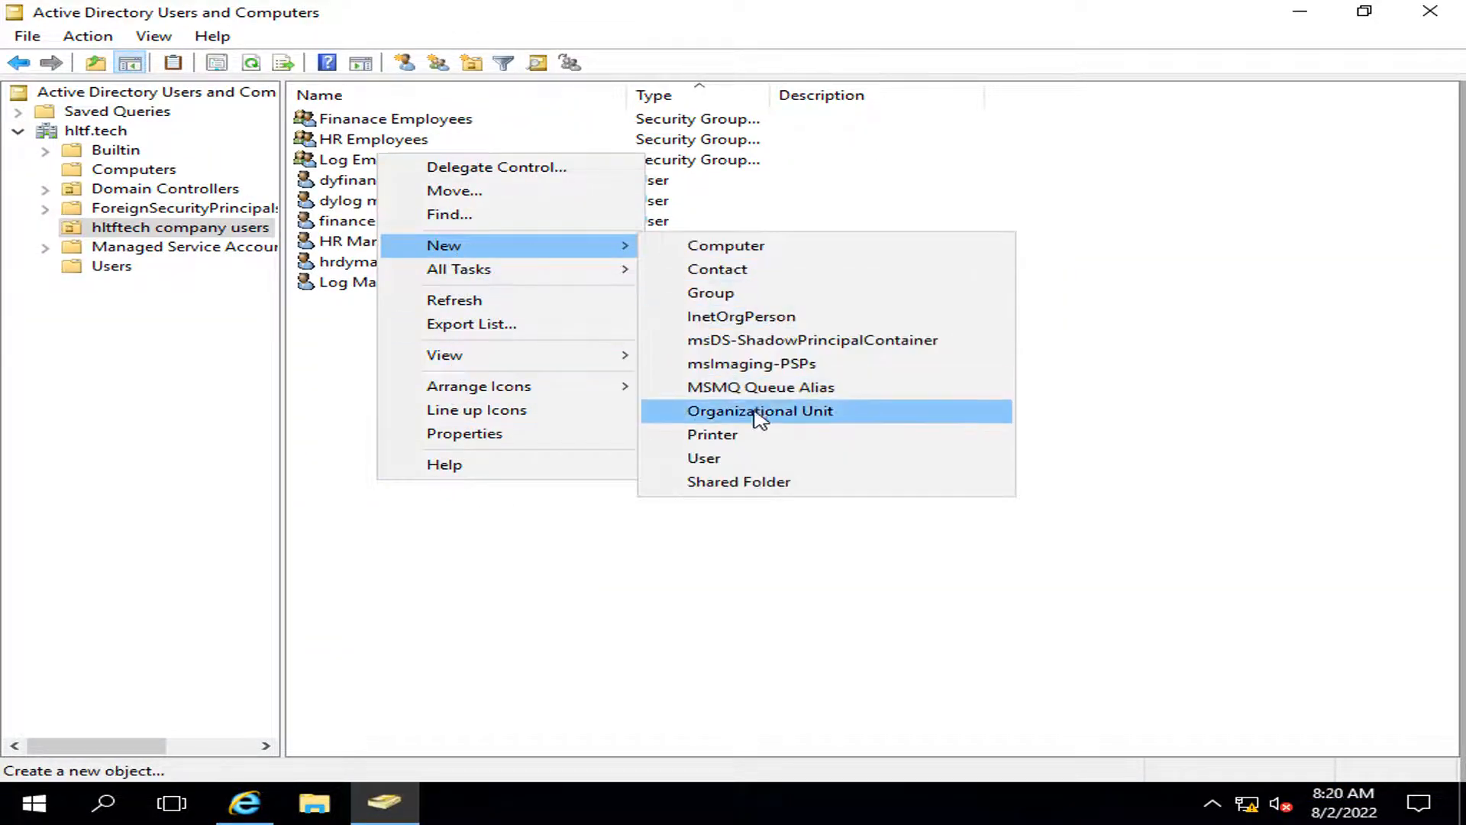
{"action": "left_click", "coordinate": [731, 297]}
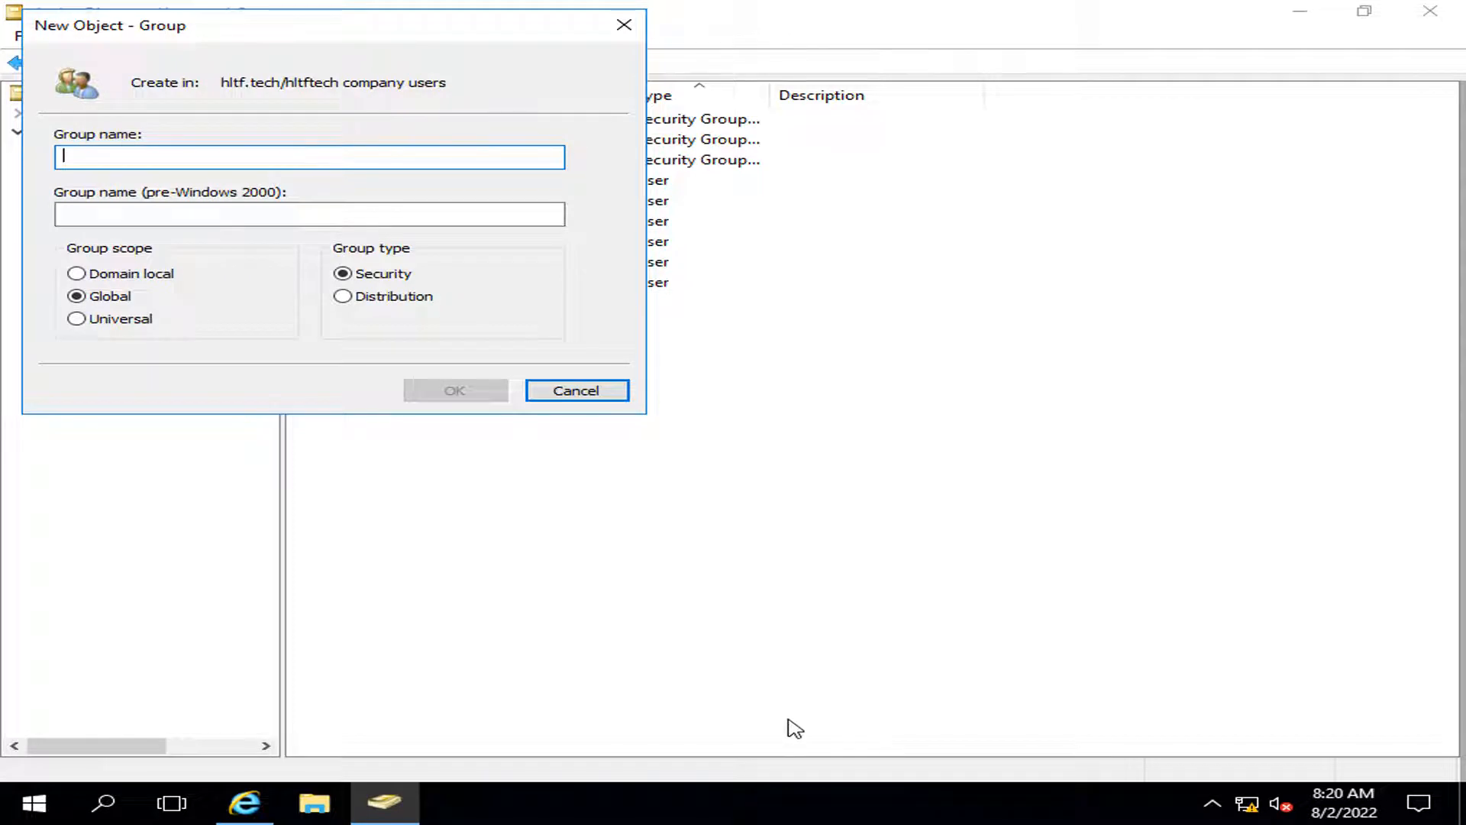
{"action": "type", "text": "hltftec"}
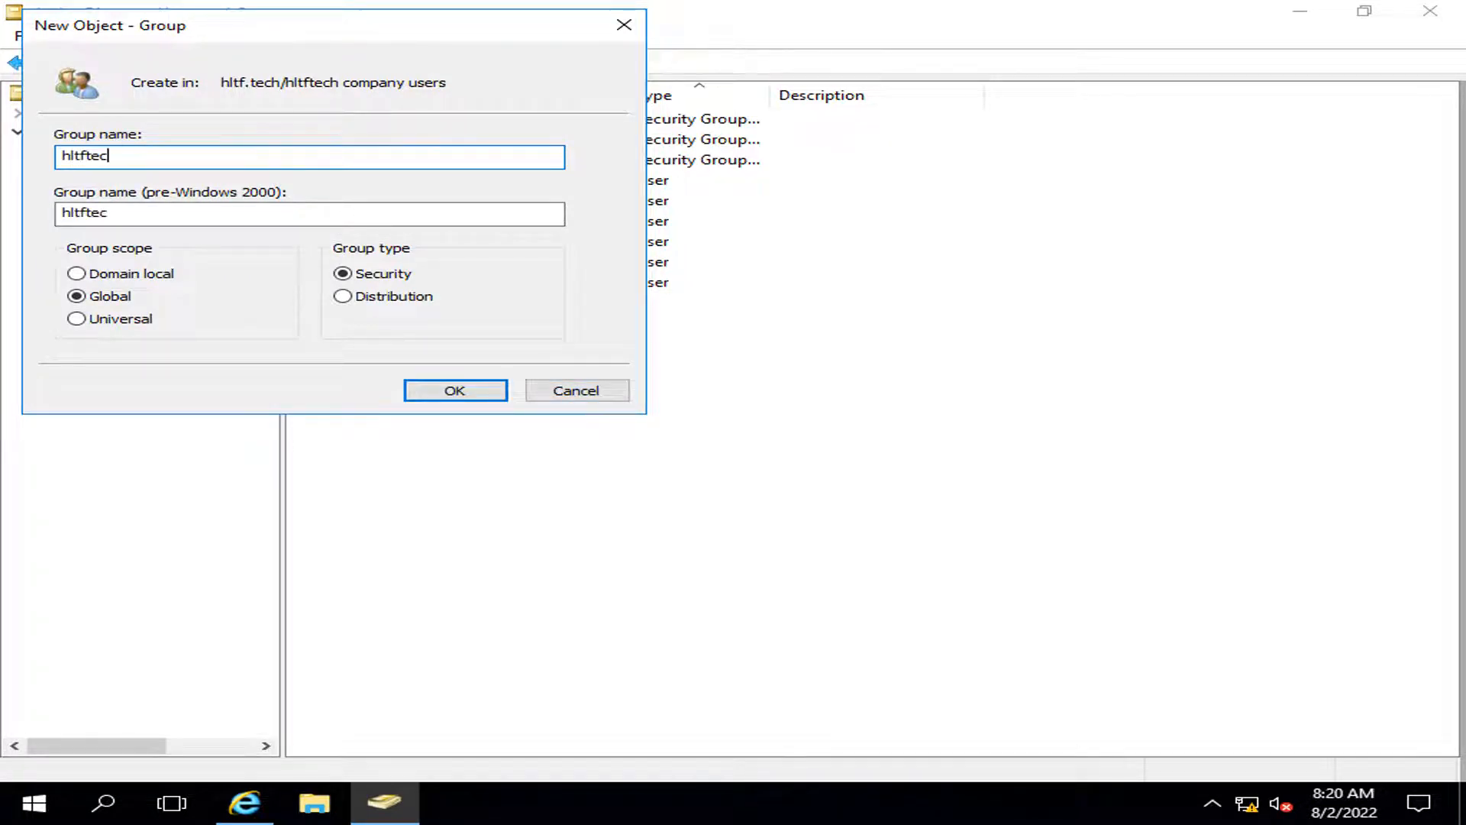
{"action": "type", "text": "hcompany groups"}
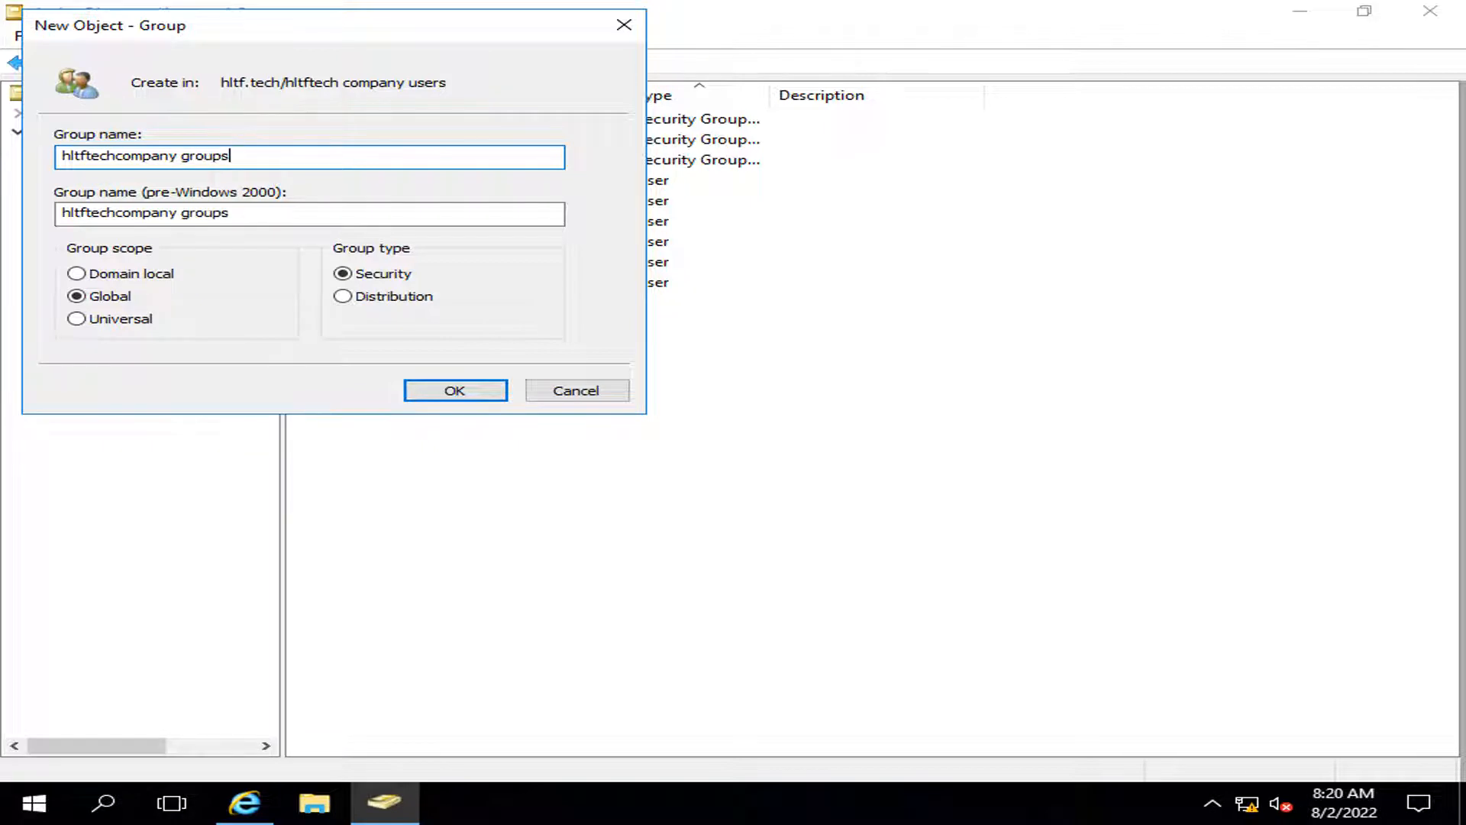
{"action": "left_click", "coordinate": [456, 395]}
Step: Add HR Employees as a member of hltftechcompany groups and apply
{"action": "double_click", "coordinate": [469, 188]}
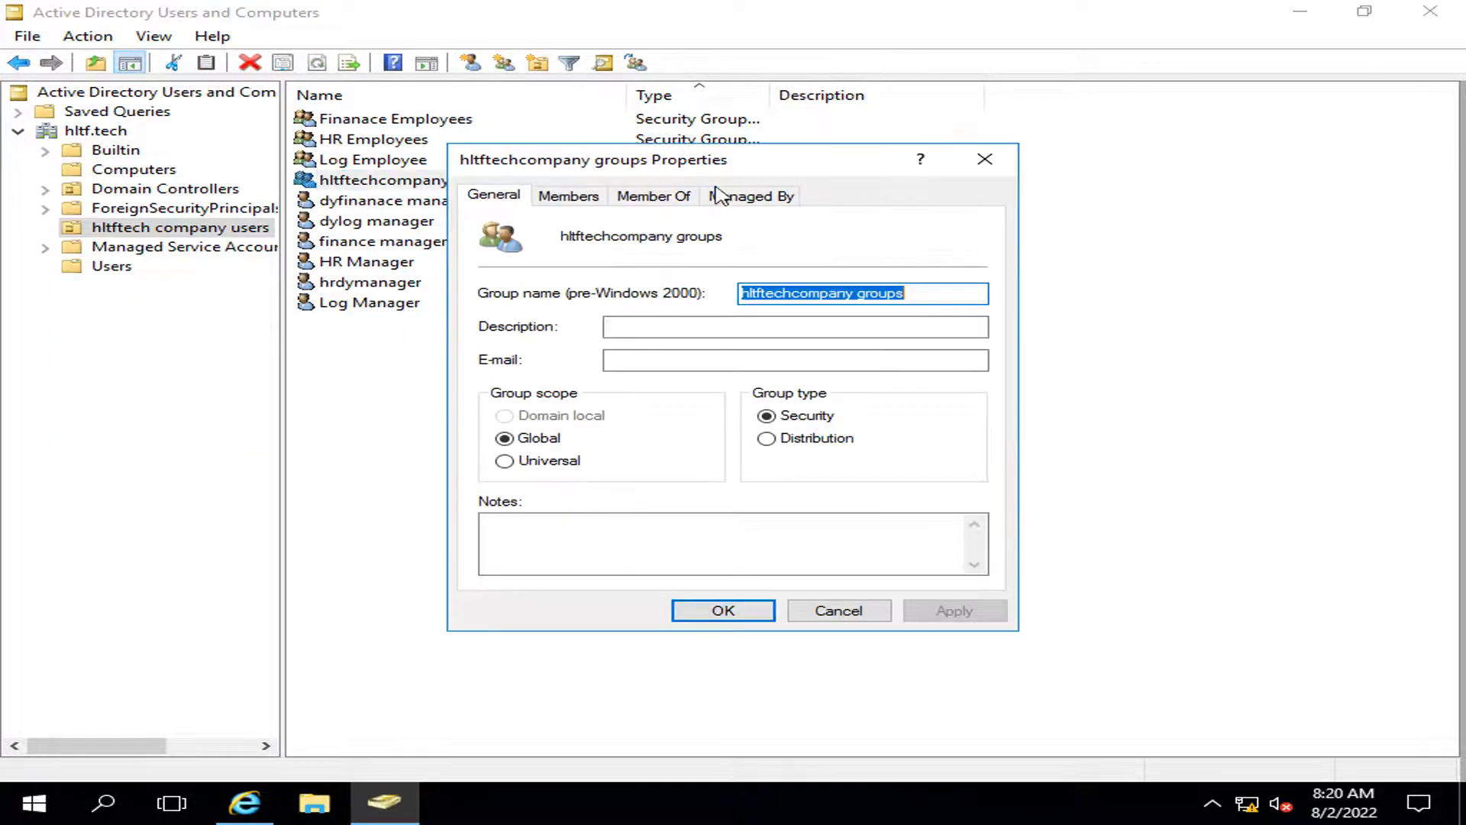
{"action": "left_click", "coordinate": [574, 200]}
{"action": "left_click", "coordinate": [535, 548]}
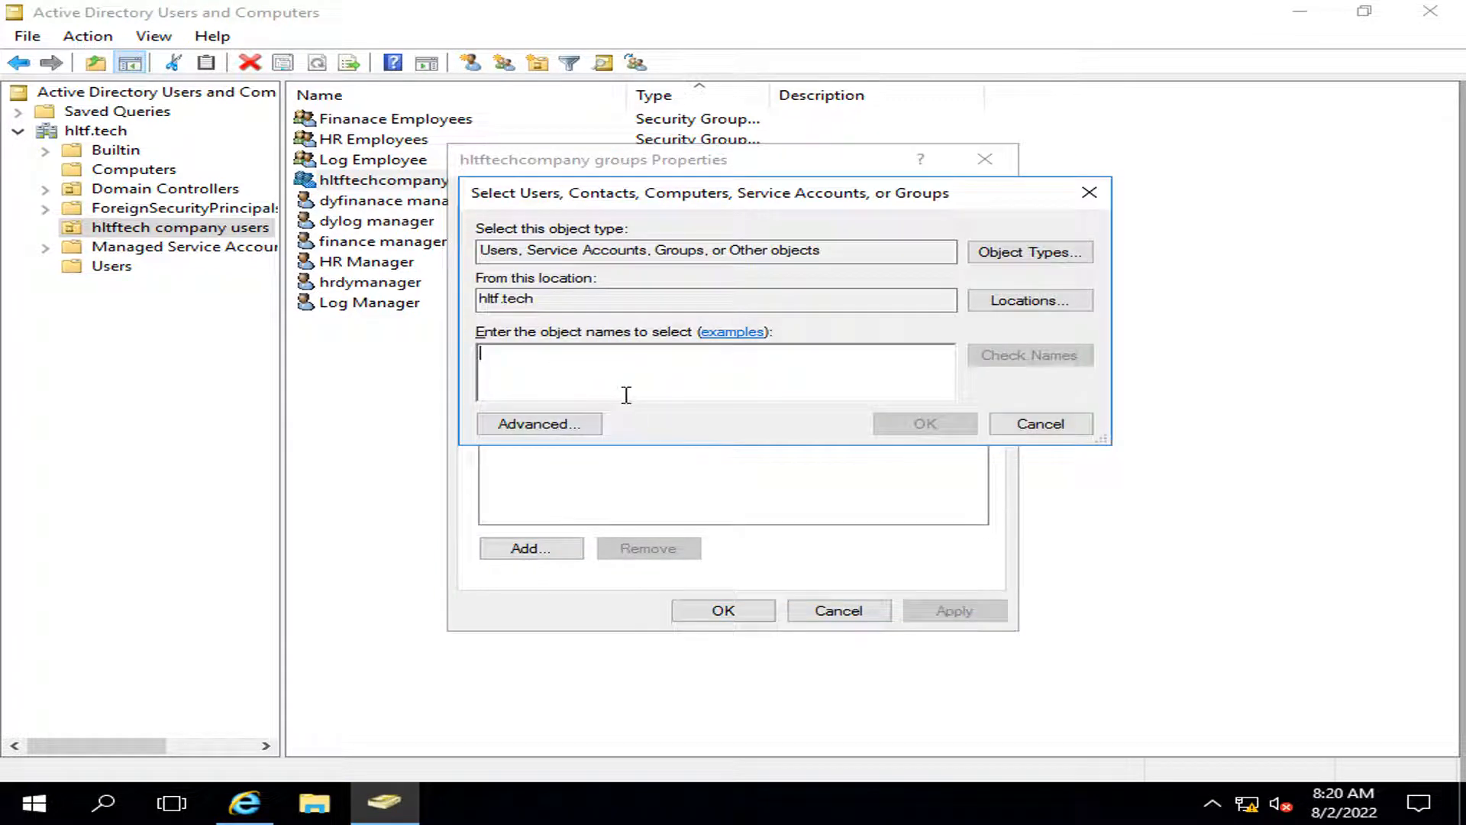
{"action": "type", "text": "HR "}
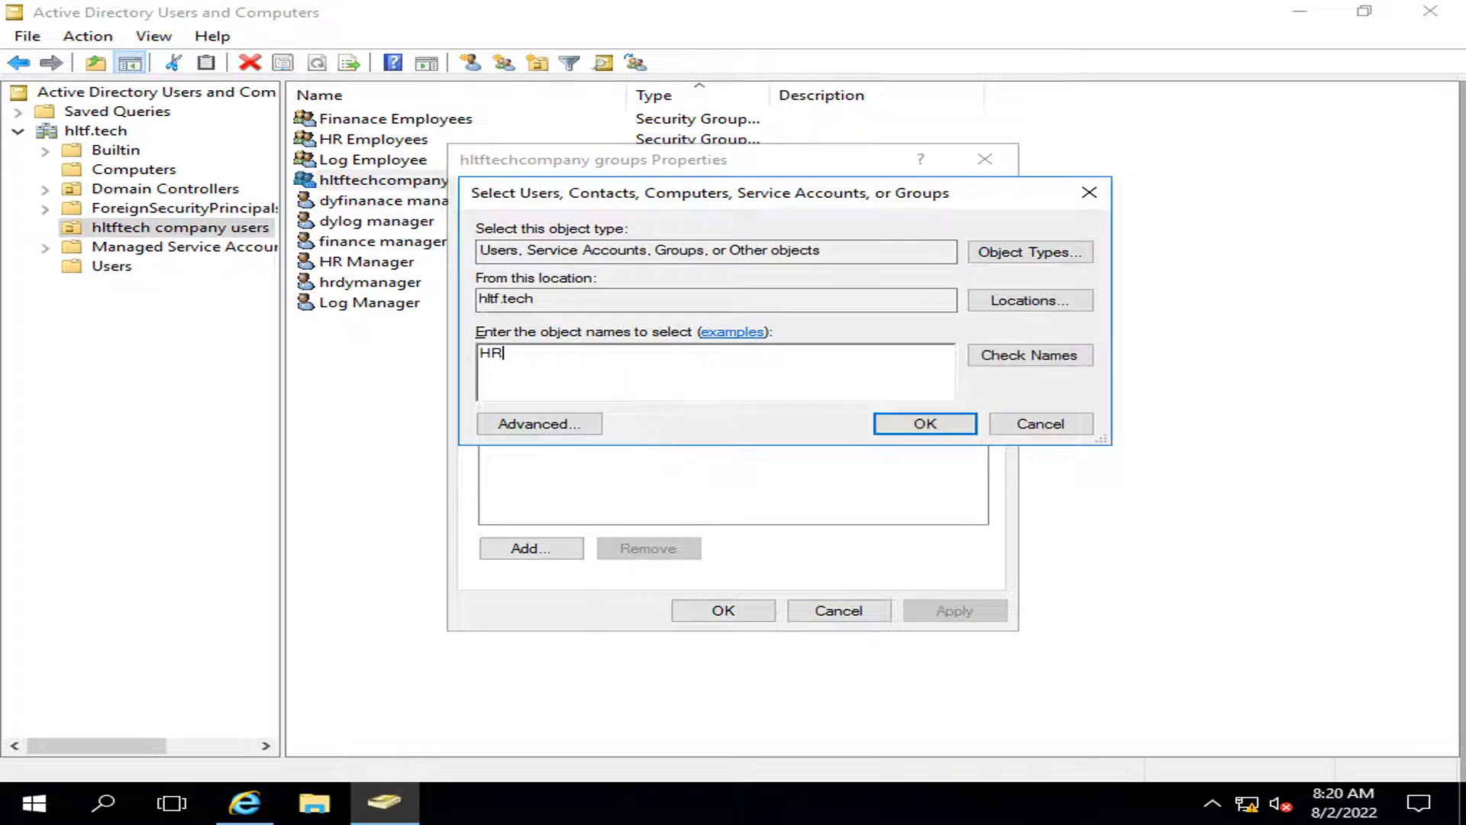
{"action": "type", "text": "emp"}
{"action": "key", "text": "Return"}
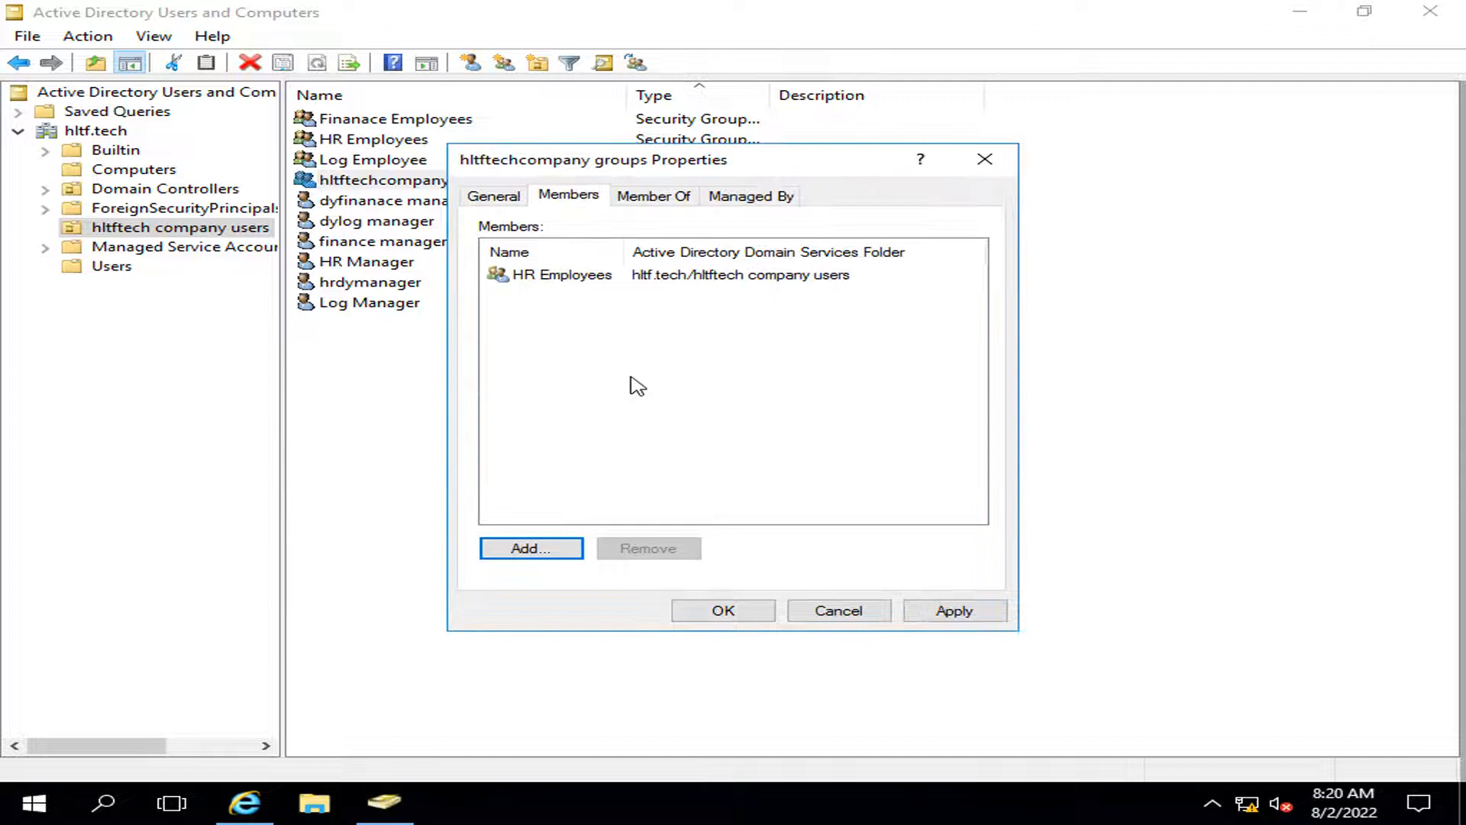
{"action": "left_click", "coordinate": [599, 277]}
{"action": "left_click", "coordinate": [955, 611]}
{"action": "left_click", "coordinate": [837, 611]}
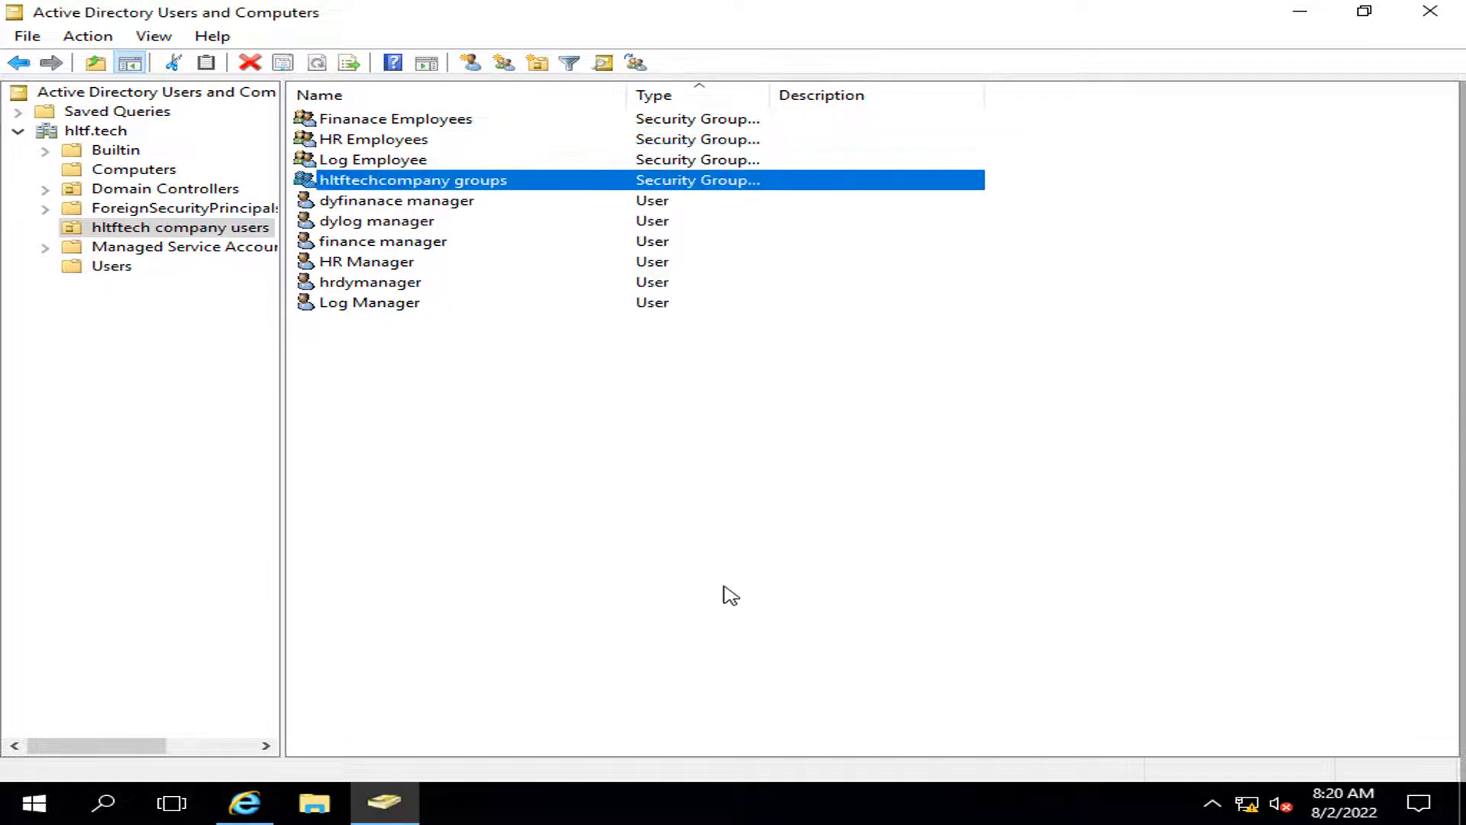
Step: Add Finanace Employees and Log Employee as members of hltftechcompany groups and save
{"action": "double_click", "coordinate": [402, 183]}
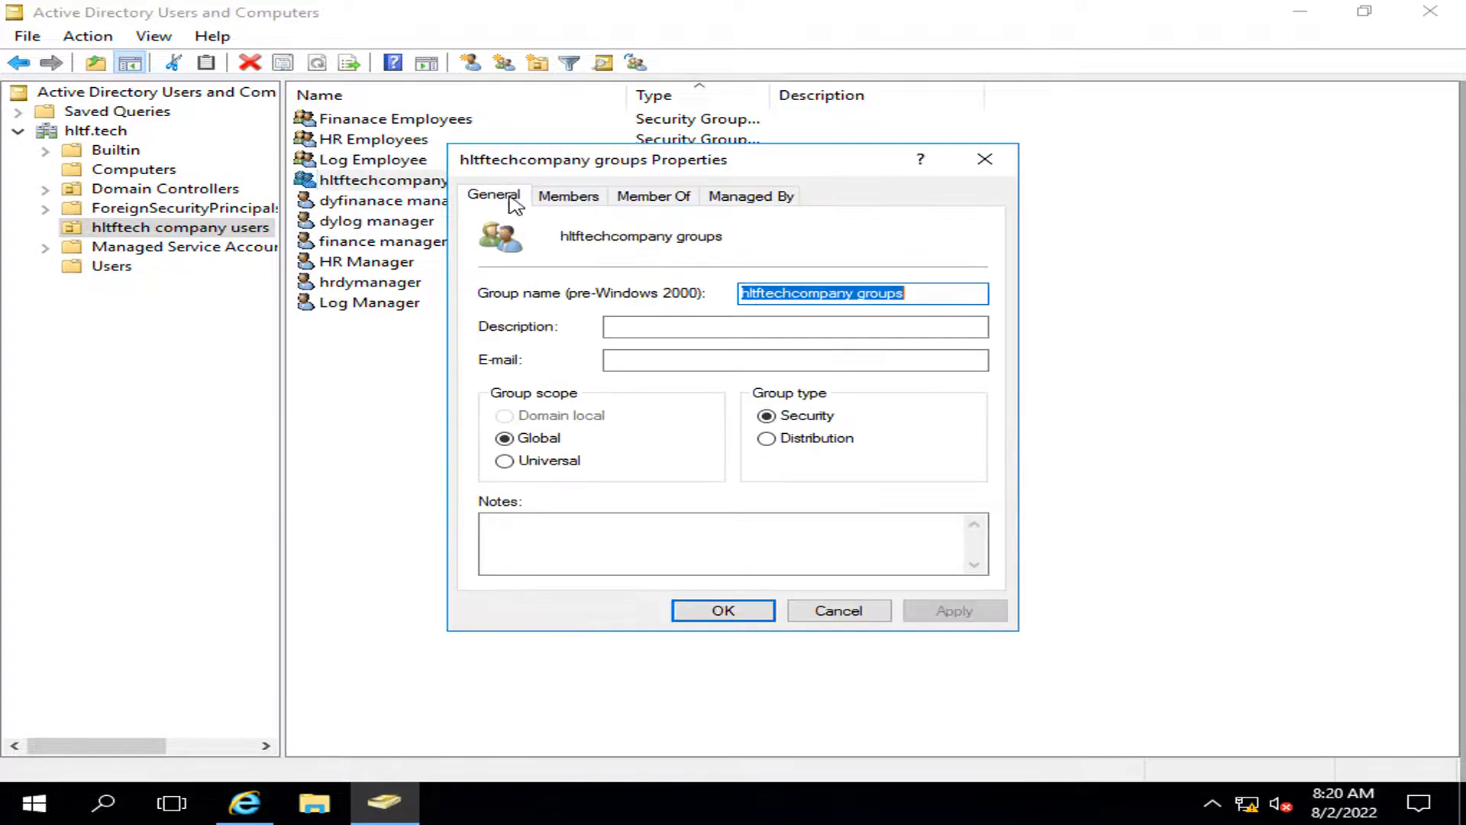
{"action": "left_click", "coordinate": [560, 201]}
{"action": "left_click", "coordinate": [565, 550]}
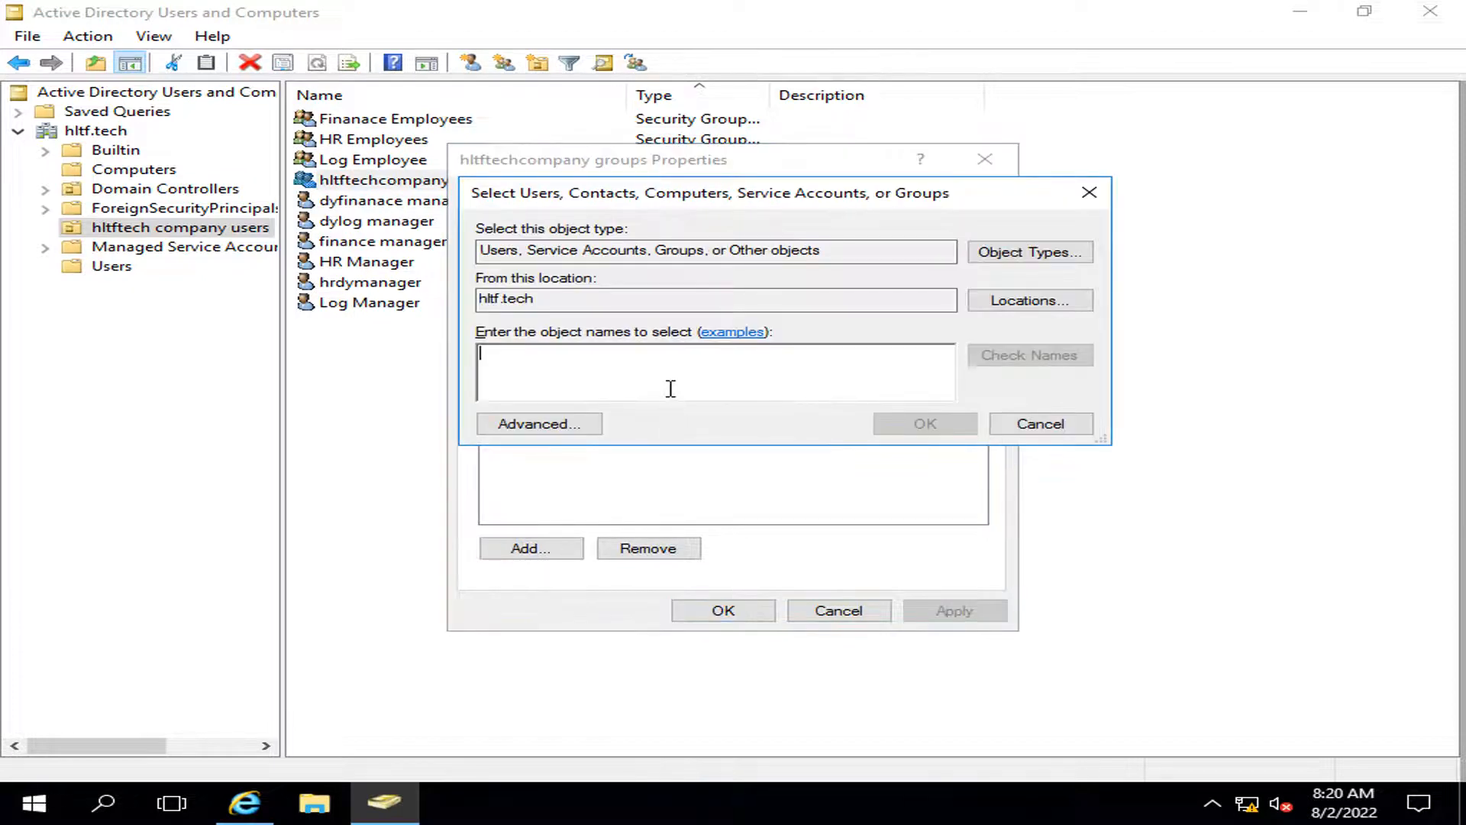
{"action": "type", "text": "finar"}
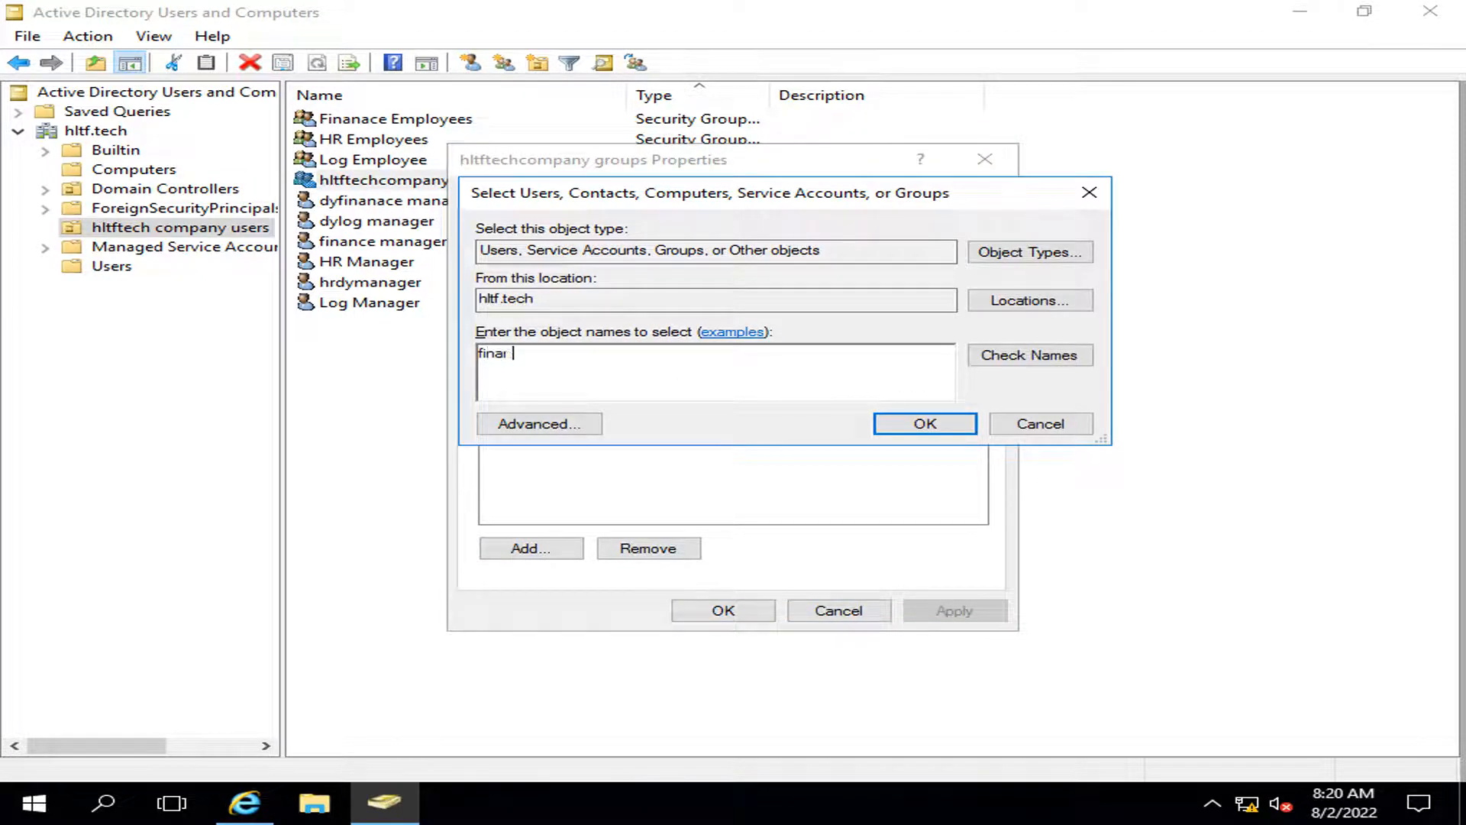
{"action": "key", "text": "Return"}
{"action": "left_click", "coordinate": [638, 371]}
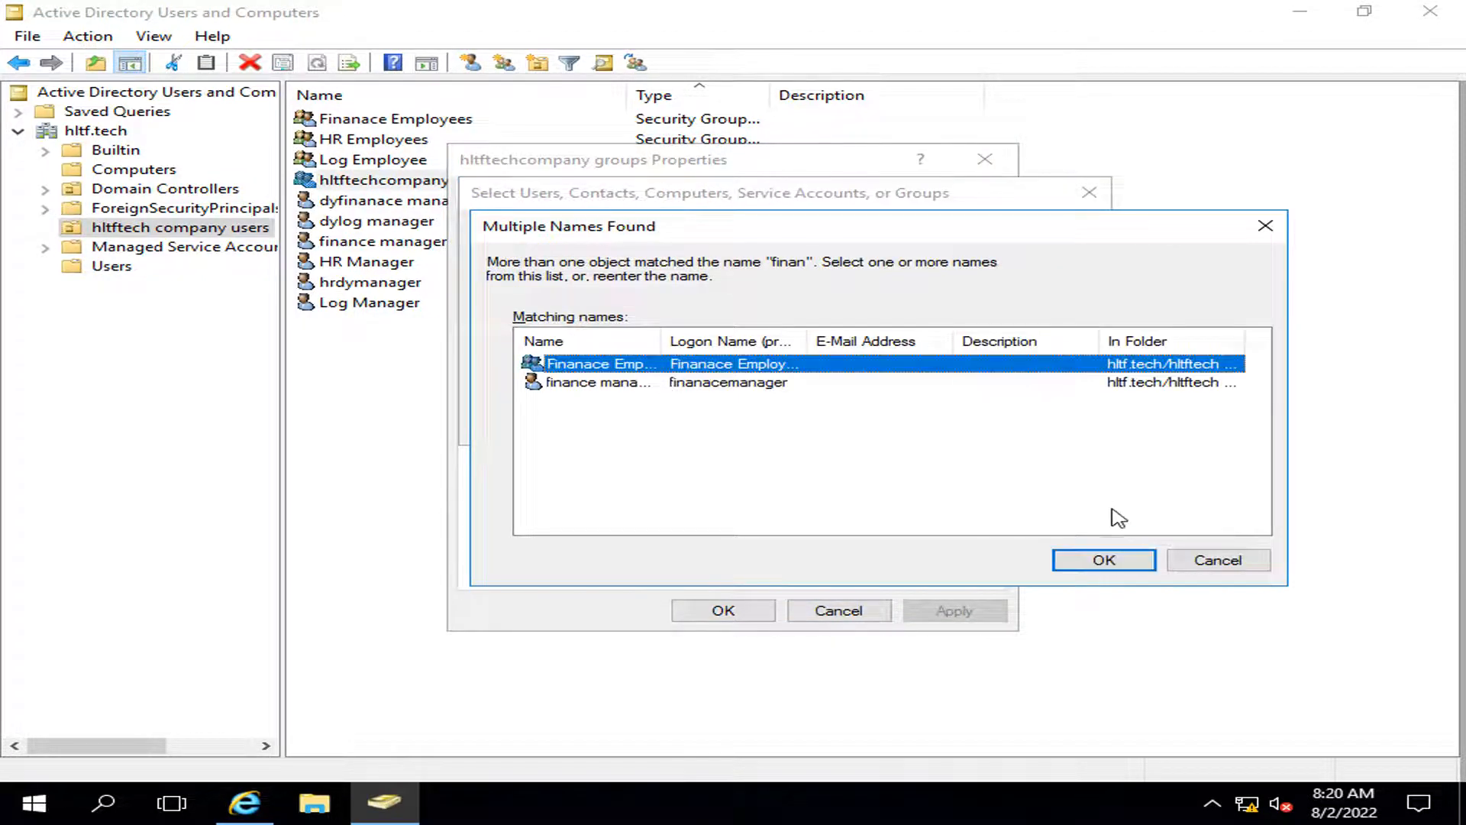
{"action": "left_click", "coordinate": [1104, 561]}
{"action": "left_click", "coordinate": [571, 548]}
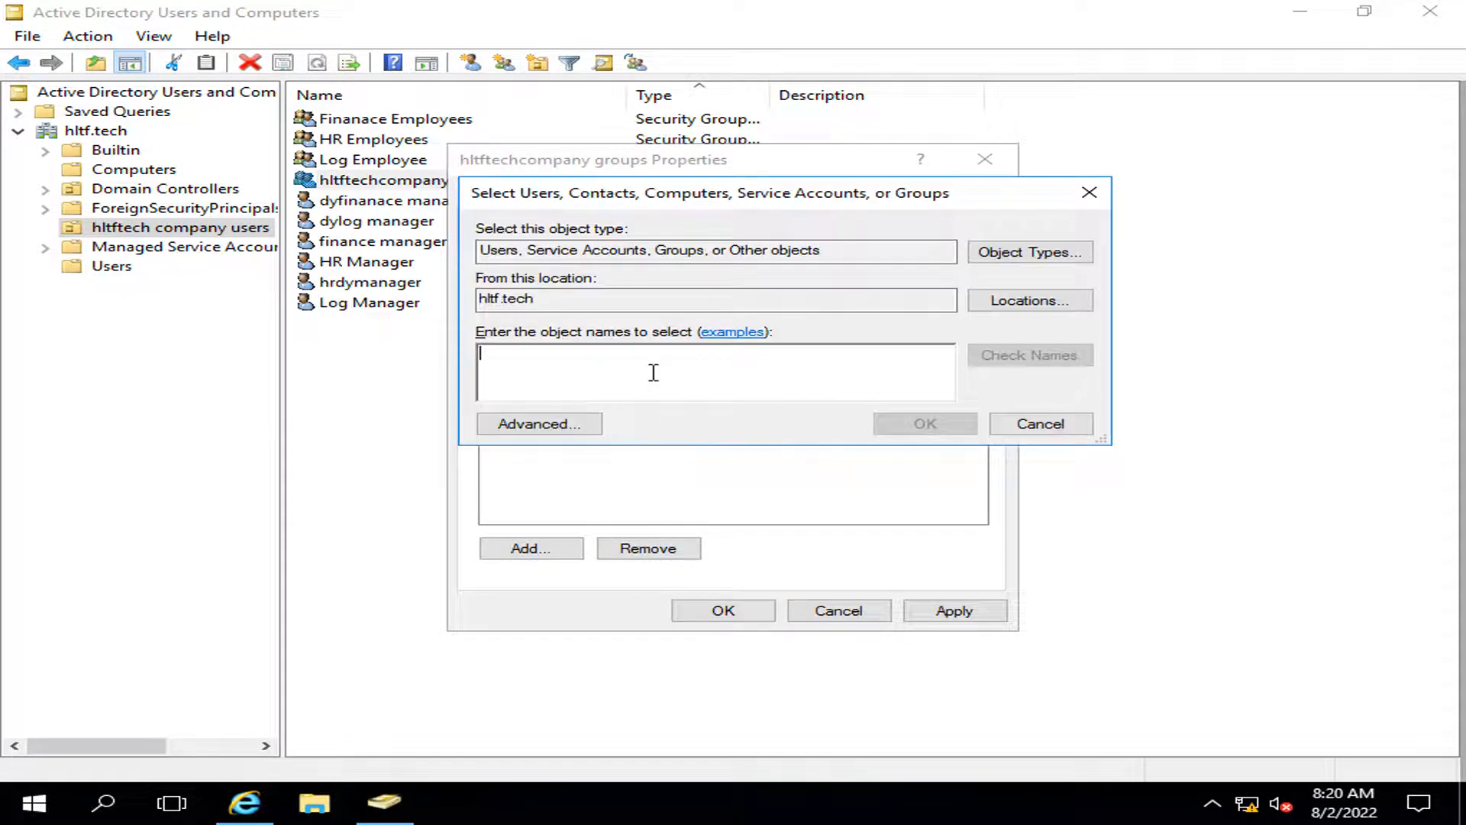
{"action": "type", "text": "log "}
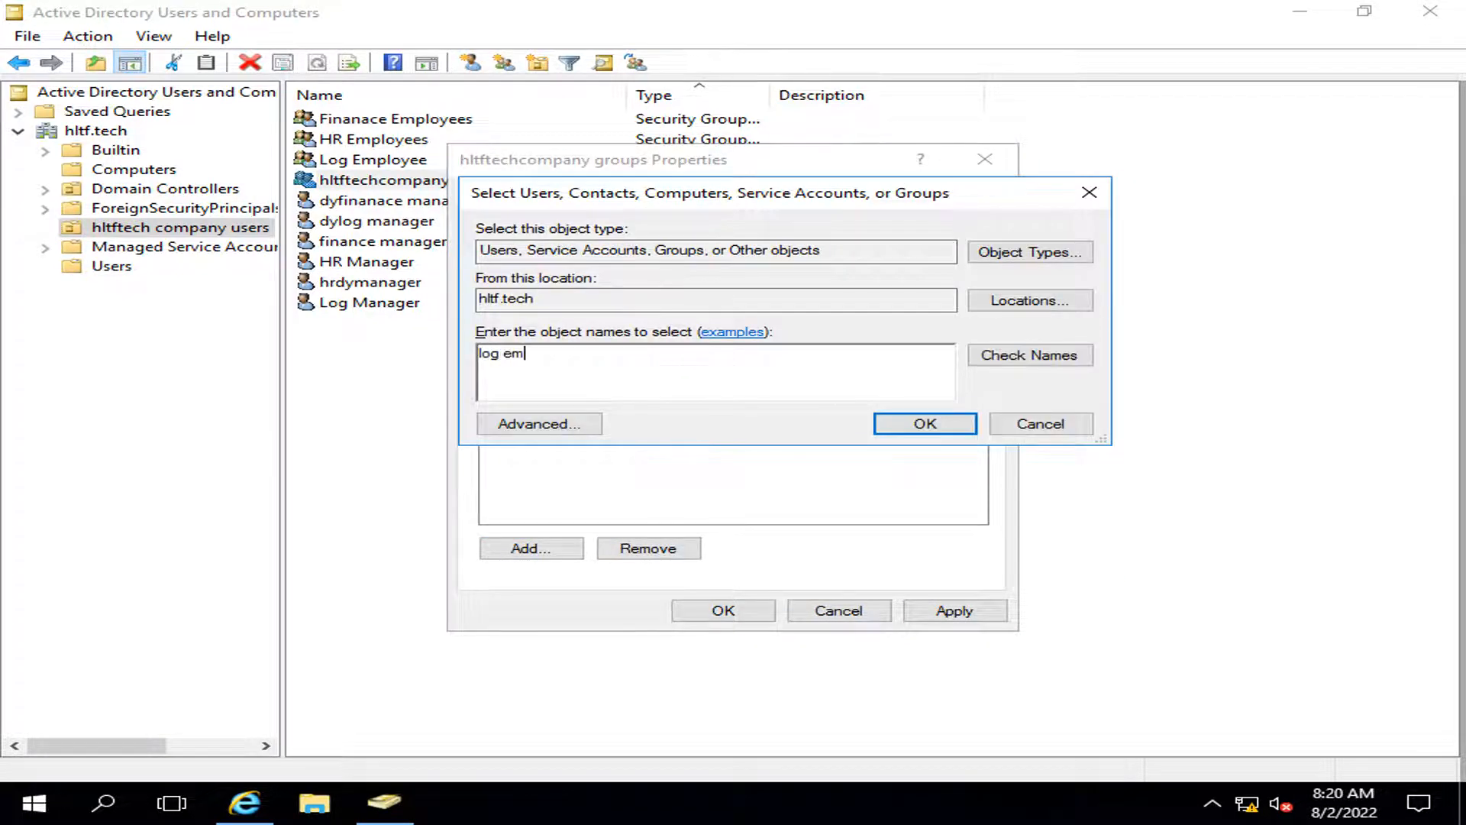
{"action": "type", "text": "em"}
{"action": "key", "text": "Return"}
{"action": "left_click", "coordinate": [950, 610]}
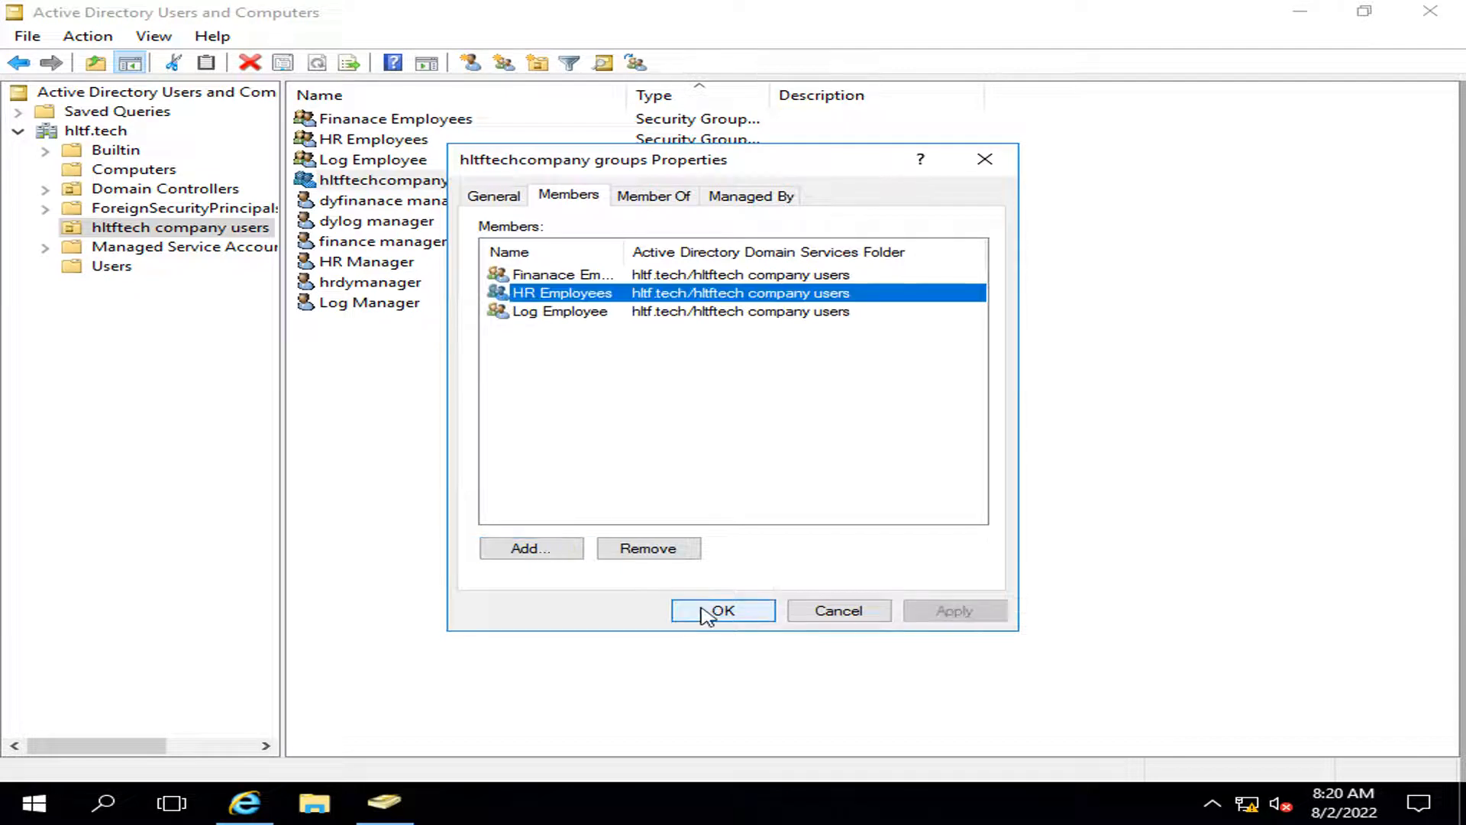
{"action": "left_click", "coordinate": [704, 610]}
Step: Reopen hltftechcompany groups and confirm its three member groups
{"action": "left_click", "coordinate": [402, 183]}
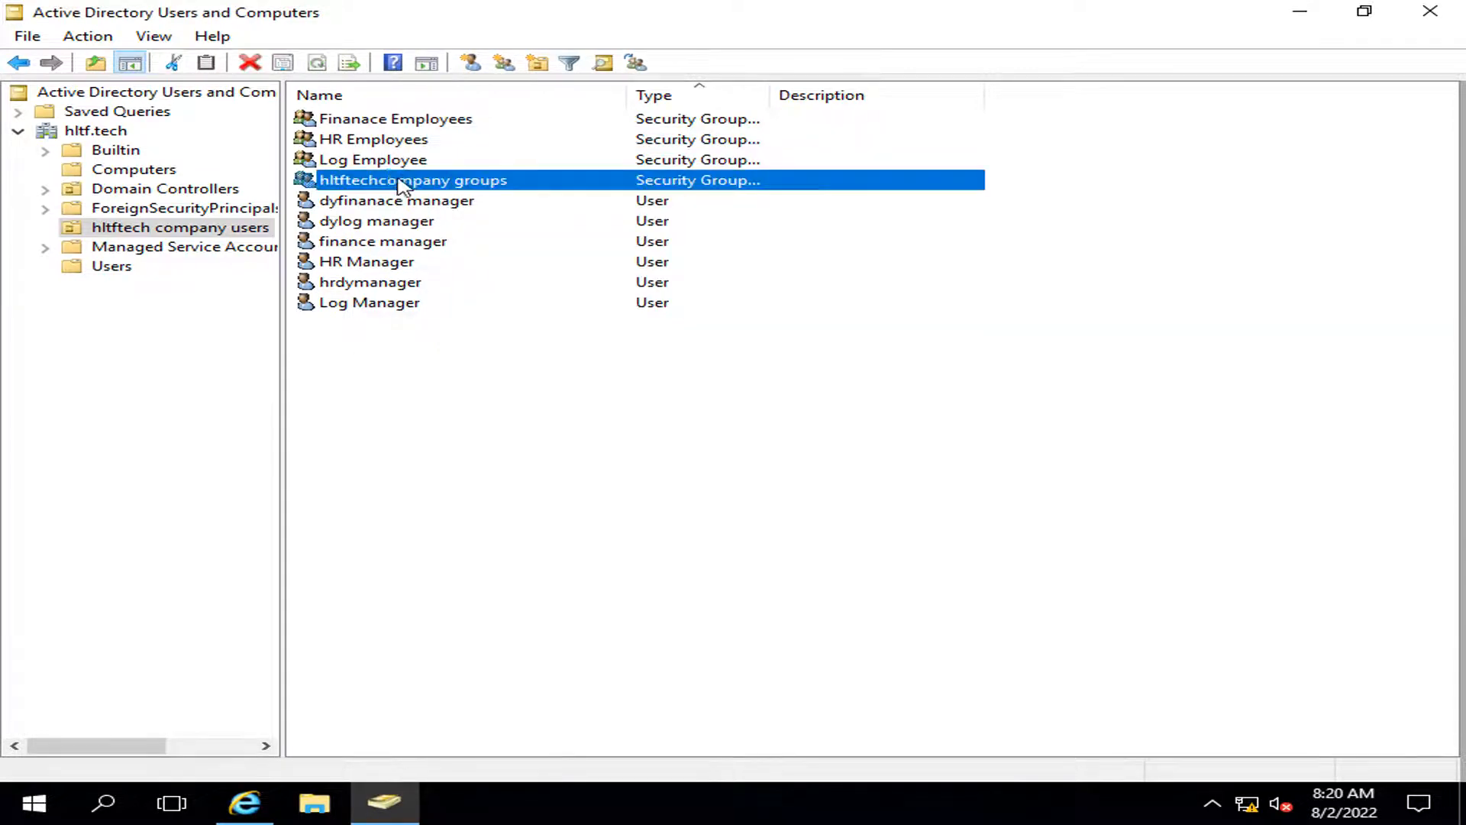
{"action": "double_click", "coordinate": [403, 184]}
{"action": "key", "text": "Escape"}
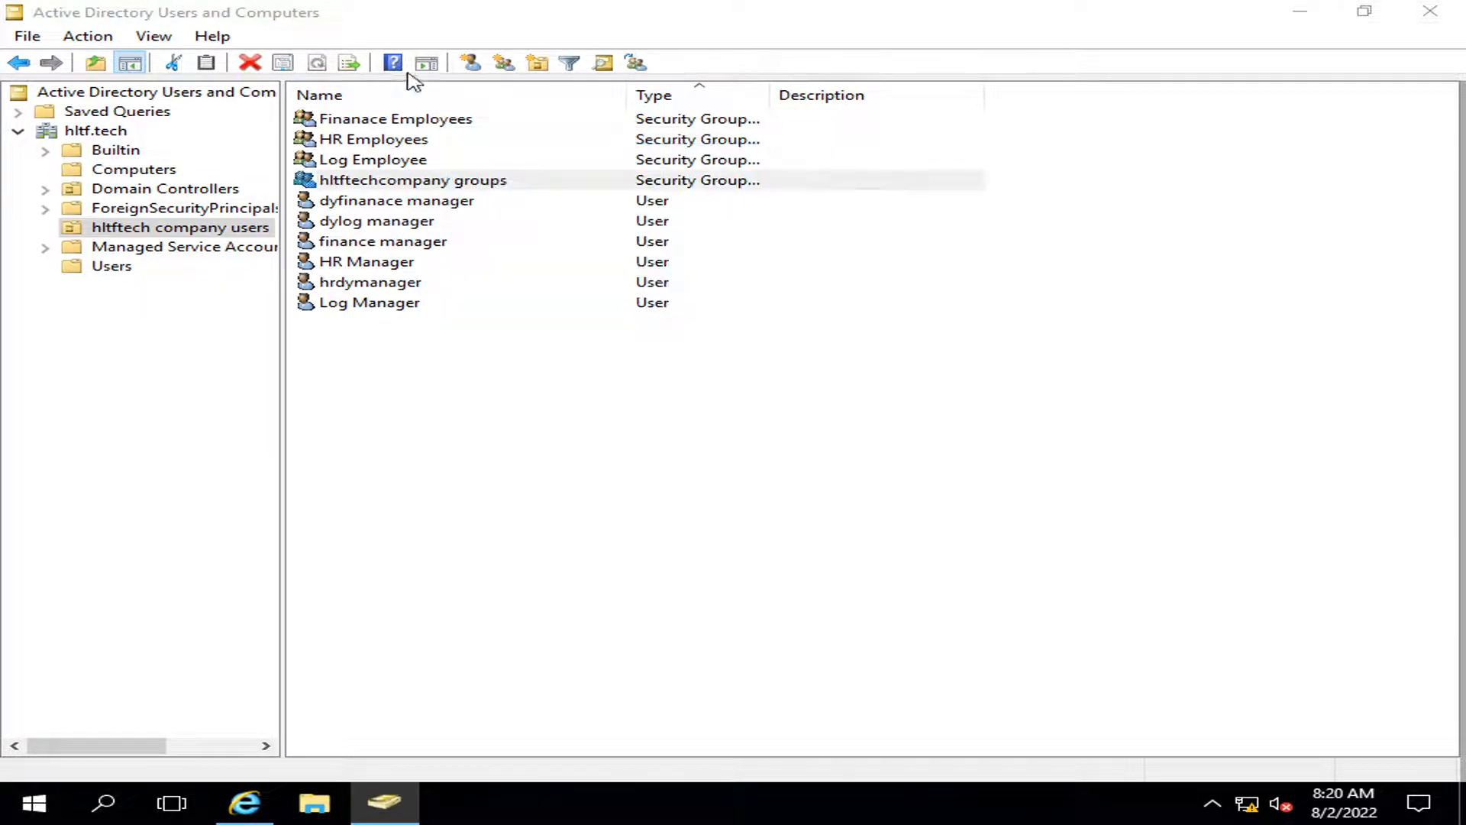
{"action": "double_click", "coordinate": [373, 186]}
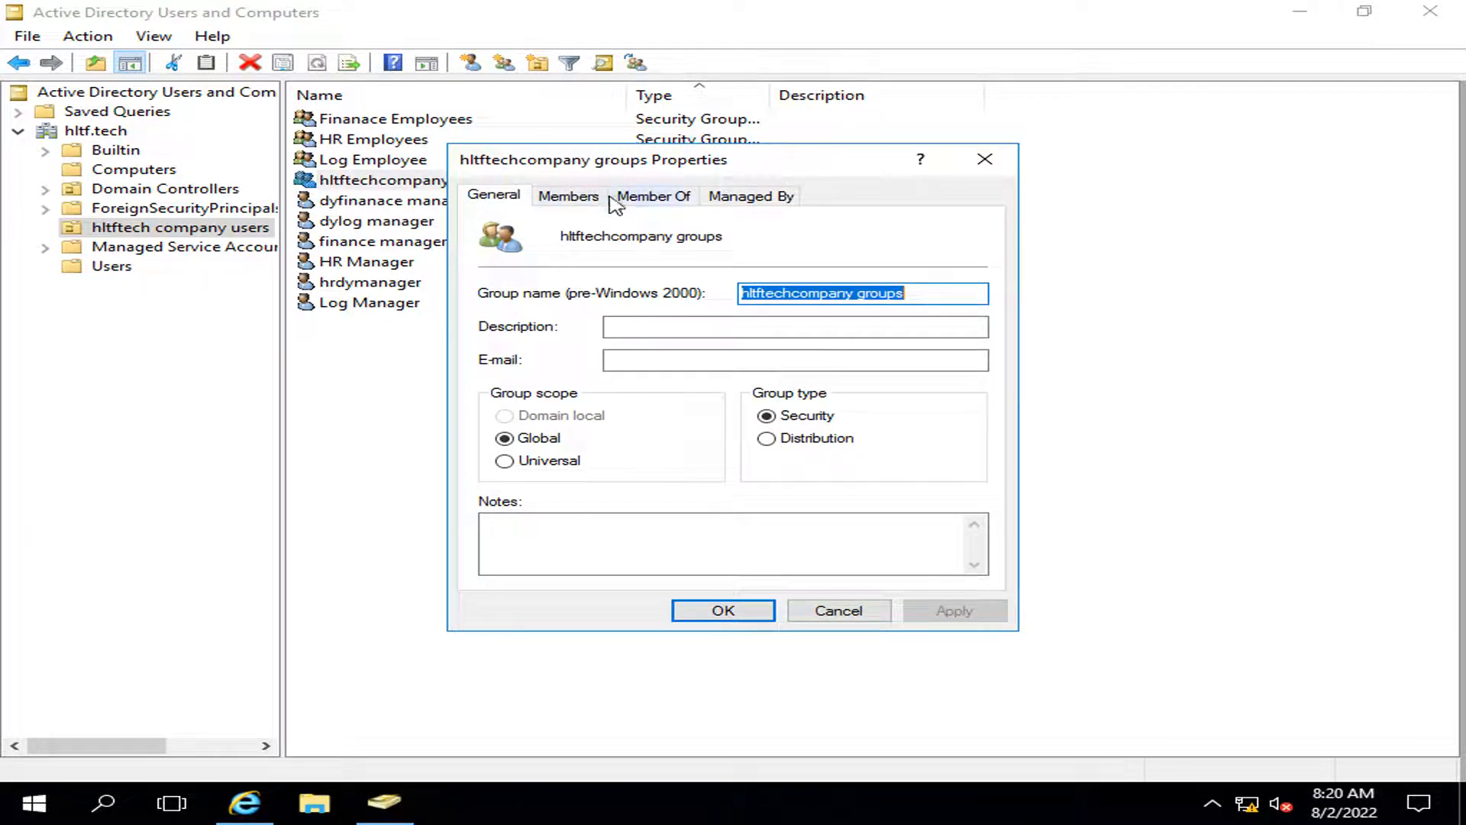
{"action": "left_click", "coordinate": [581, 197]}
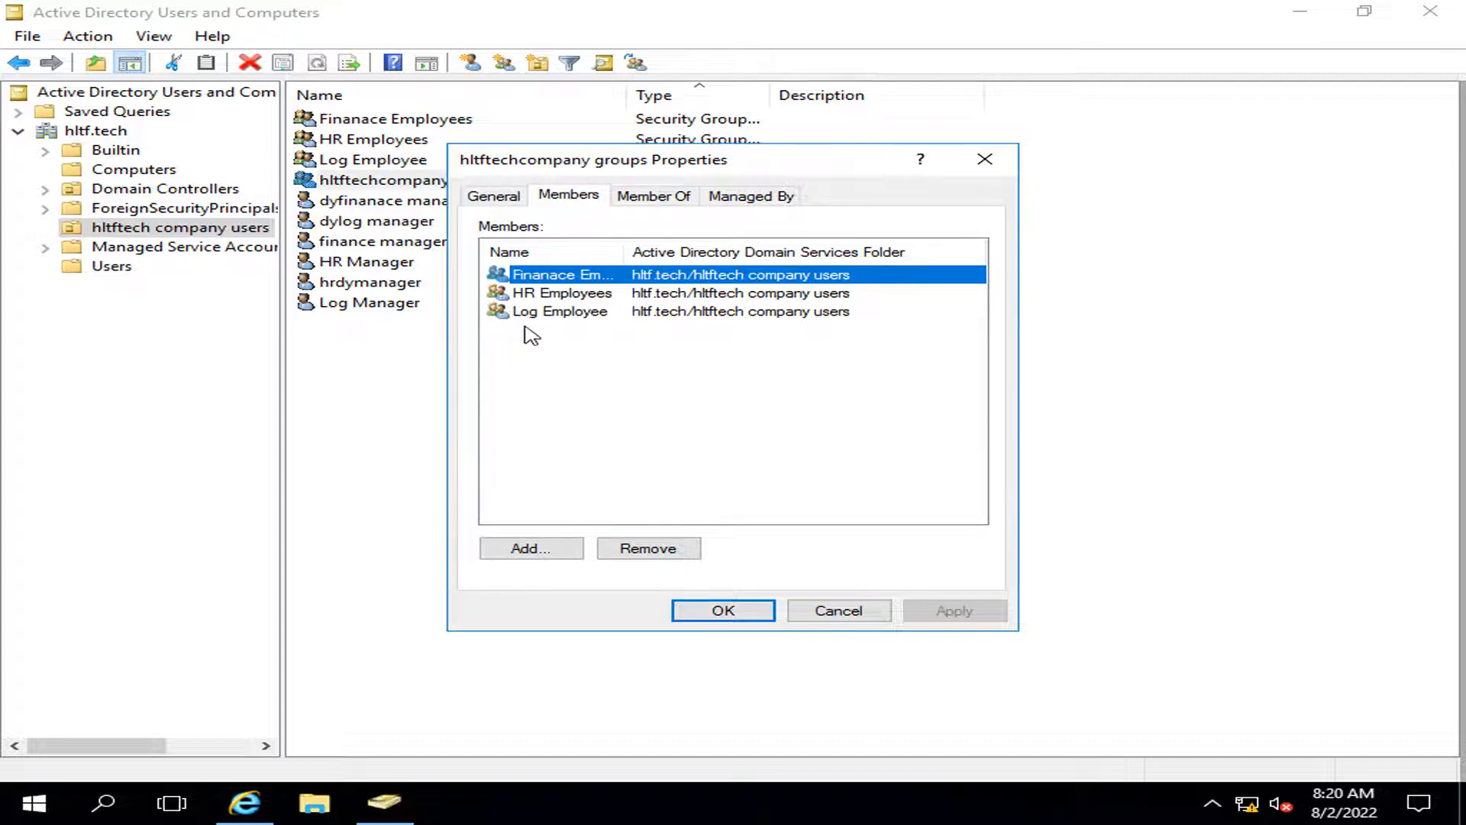
{"action": "left_click", "coordinate": [725, 611]}
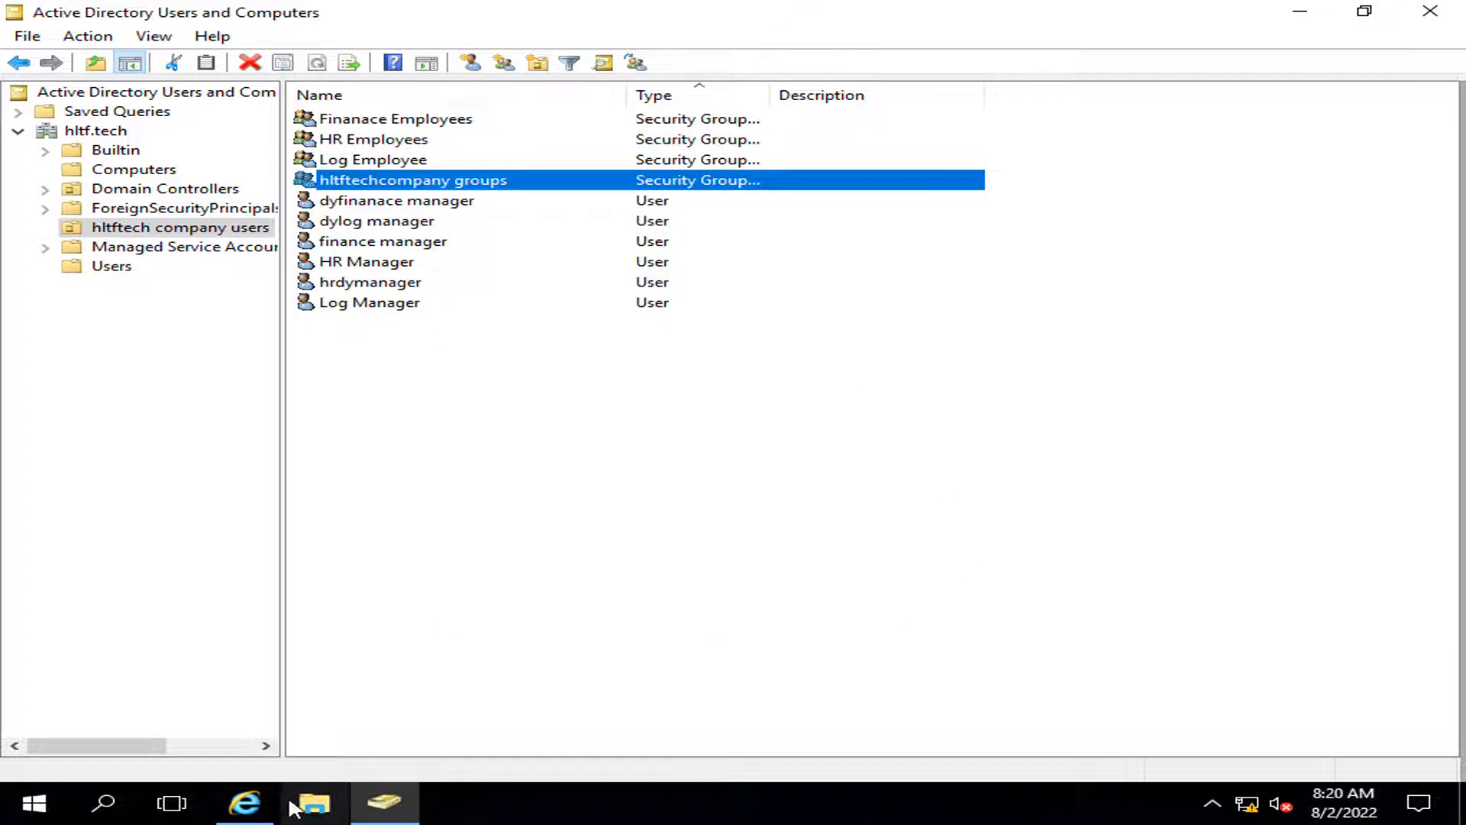
Step: Go from the site's settings to People and groups and open home Visitors
{"action": "left_click", "coordinate": [244, 801]}
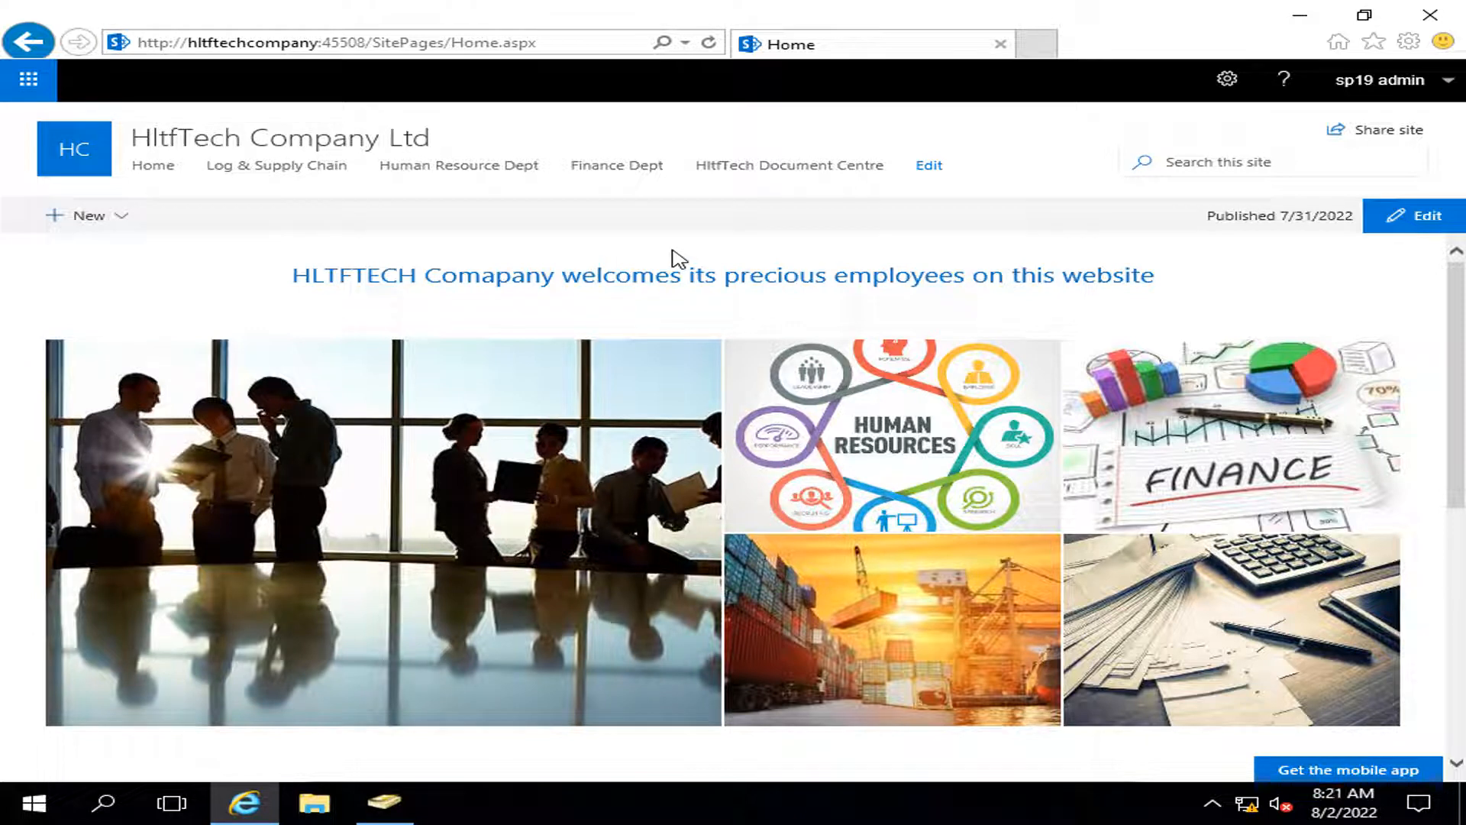
{"action": "left_click", "coordinate": [1226, 78]}
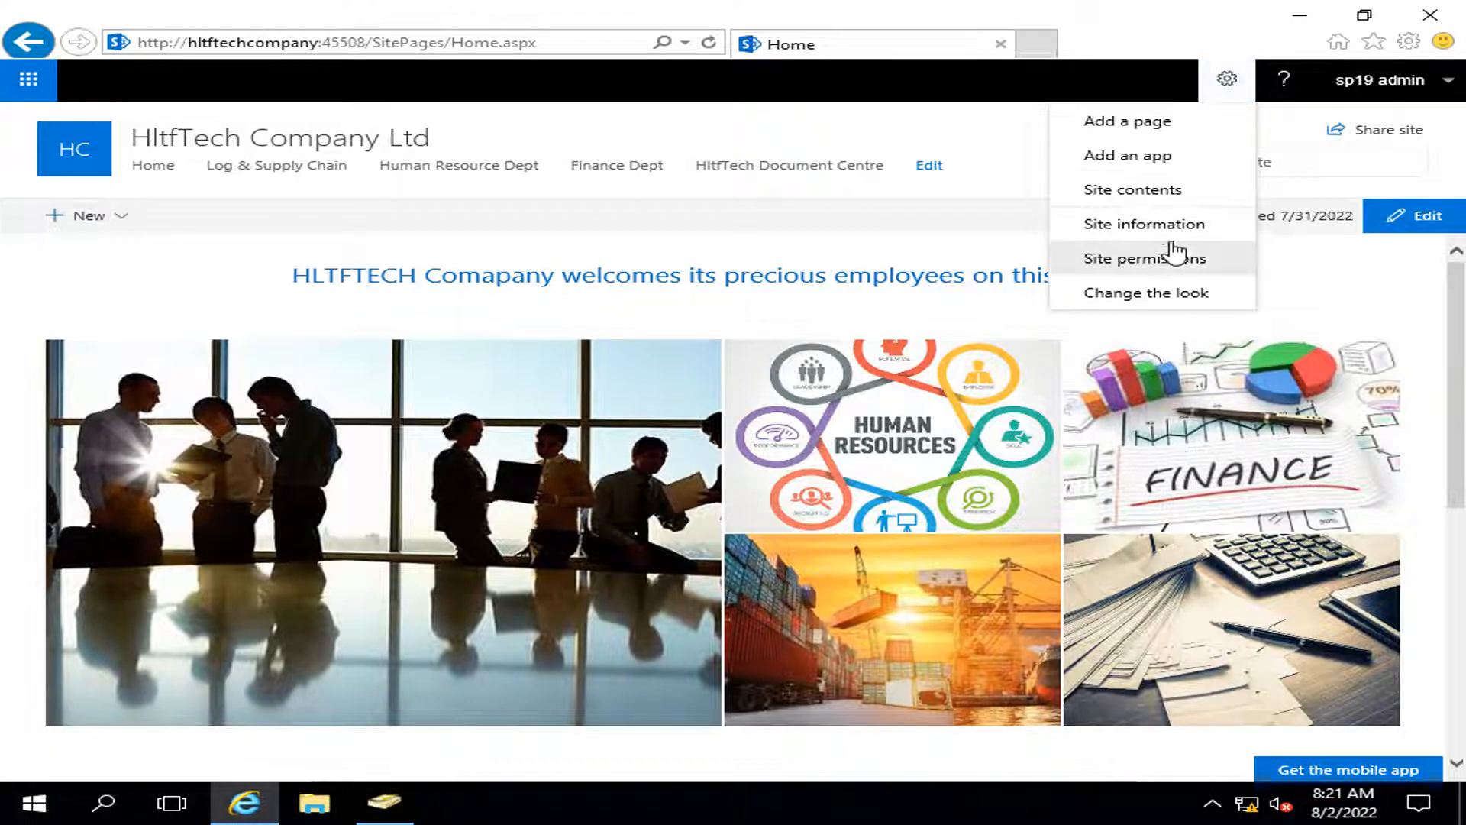
{"action": "left_click", "coordinate": [1157, 225]}
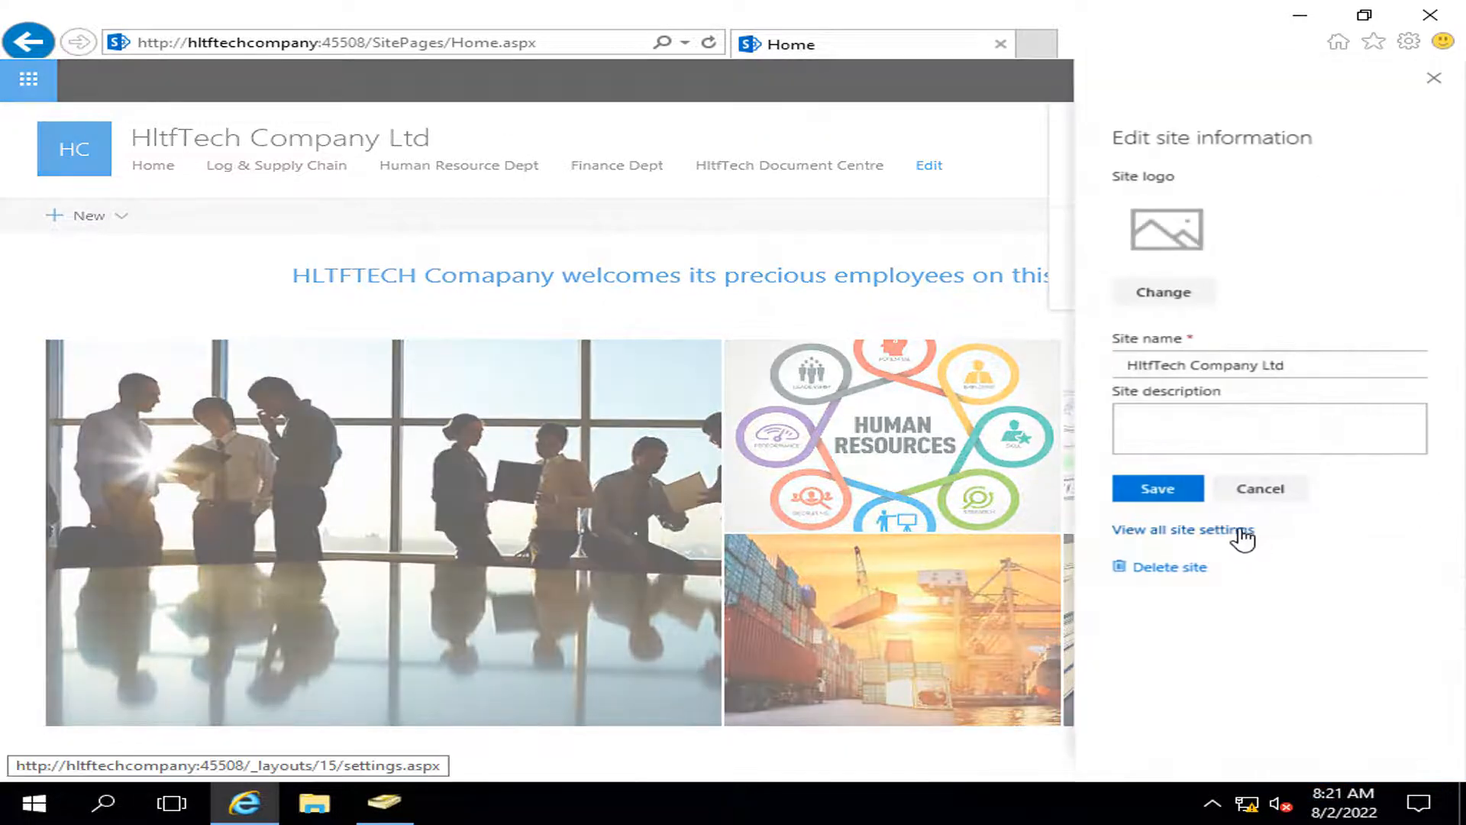
{"action": "left_click", "coordinate": [1229, 530]}
{"action": "left_click", "coordinate": [328, 273]}
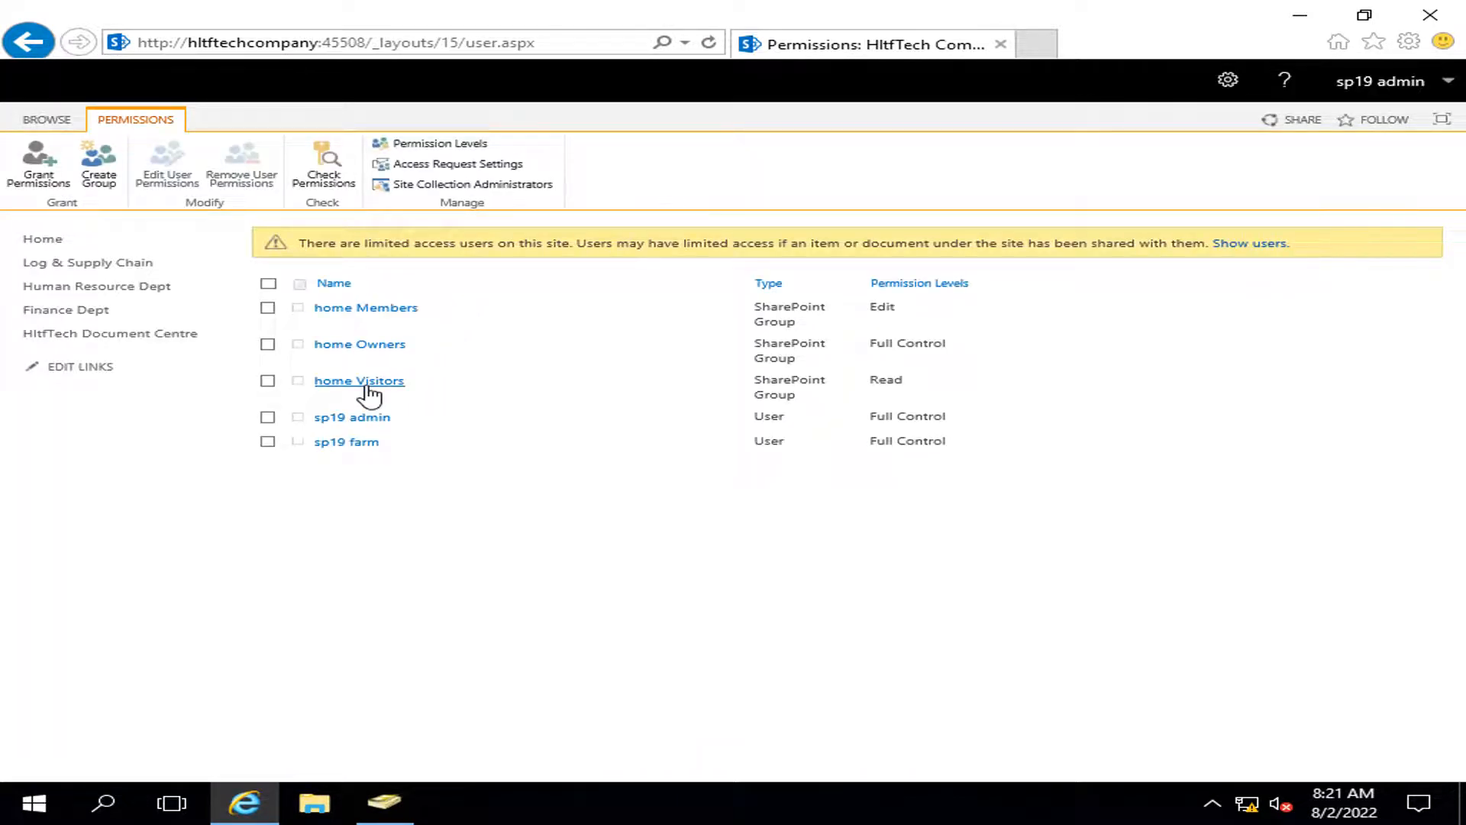
{"action": "left_click", "coordinate": [366, 386]}
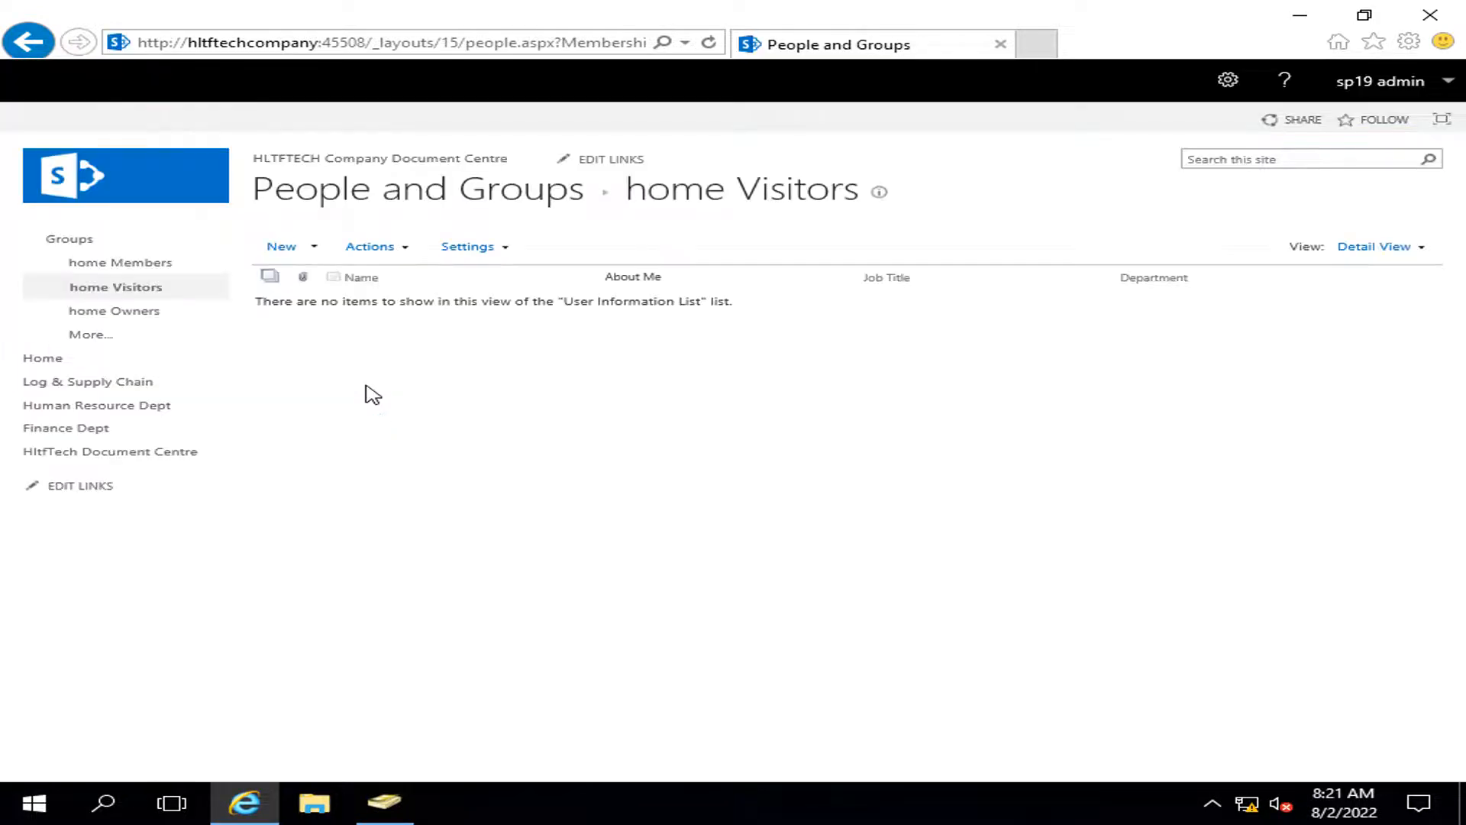
Step: Share the site with hltftechcompany groups by adding it to home Visitors
{"action": "left_click", "coordinate": [288, 249]}
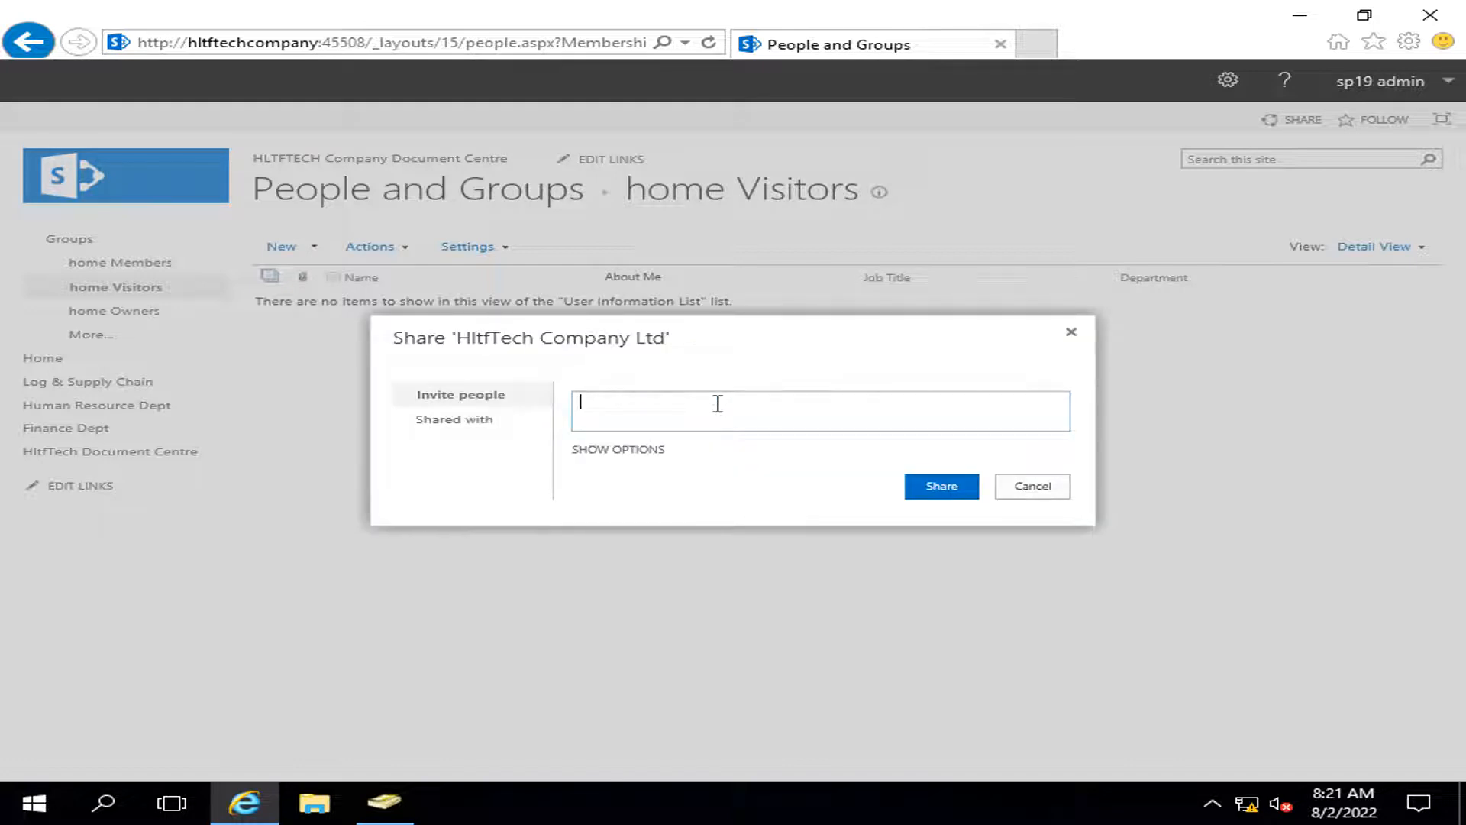
{"action": "type", "text": "hltftech"}
{"action": "left_click", "coordinate": [712, 446]}
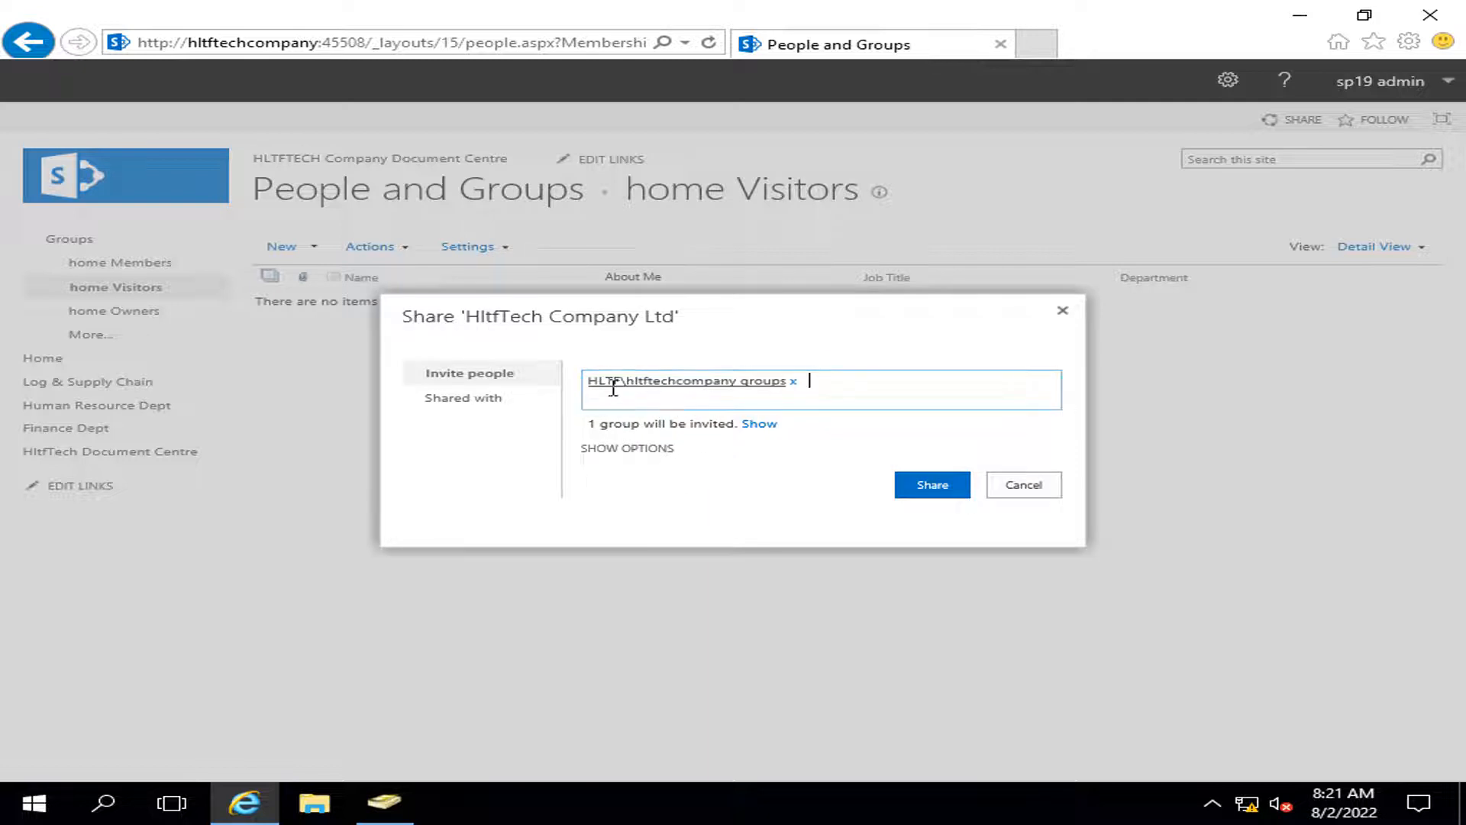
{"action": "left_click", "coordinate": [416, 798]}
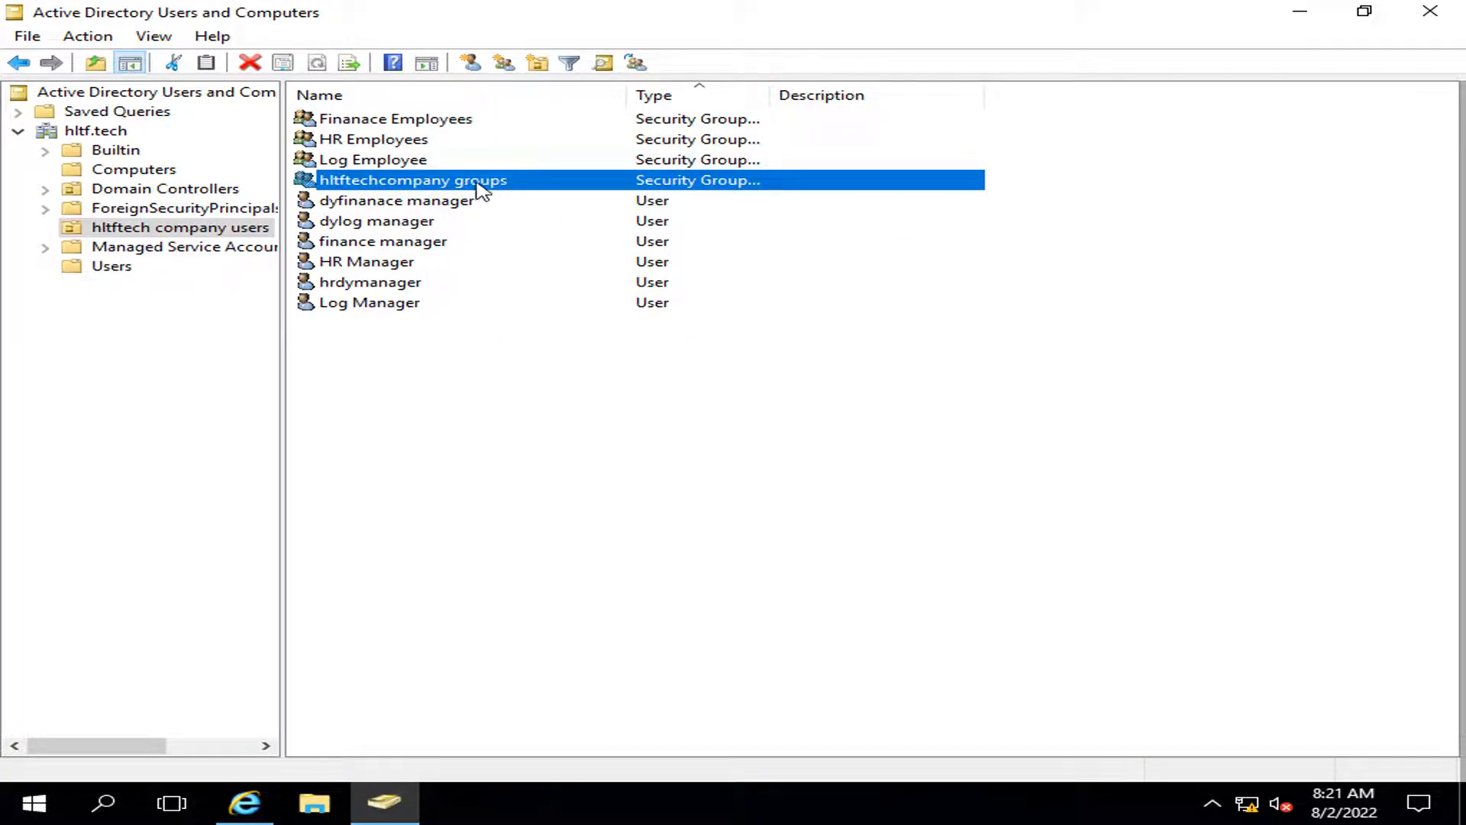
{"action": "left_click", "coordinate": [242, 803]}
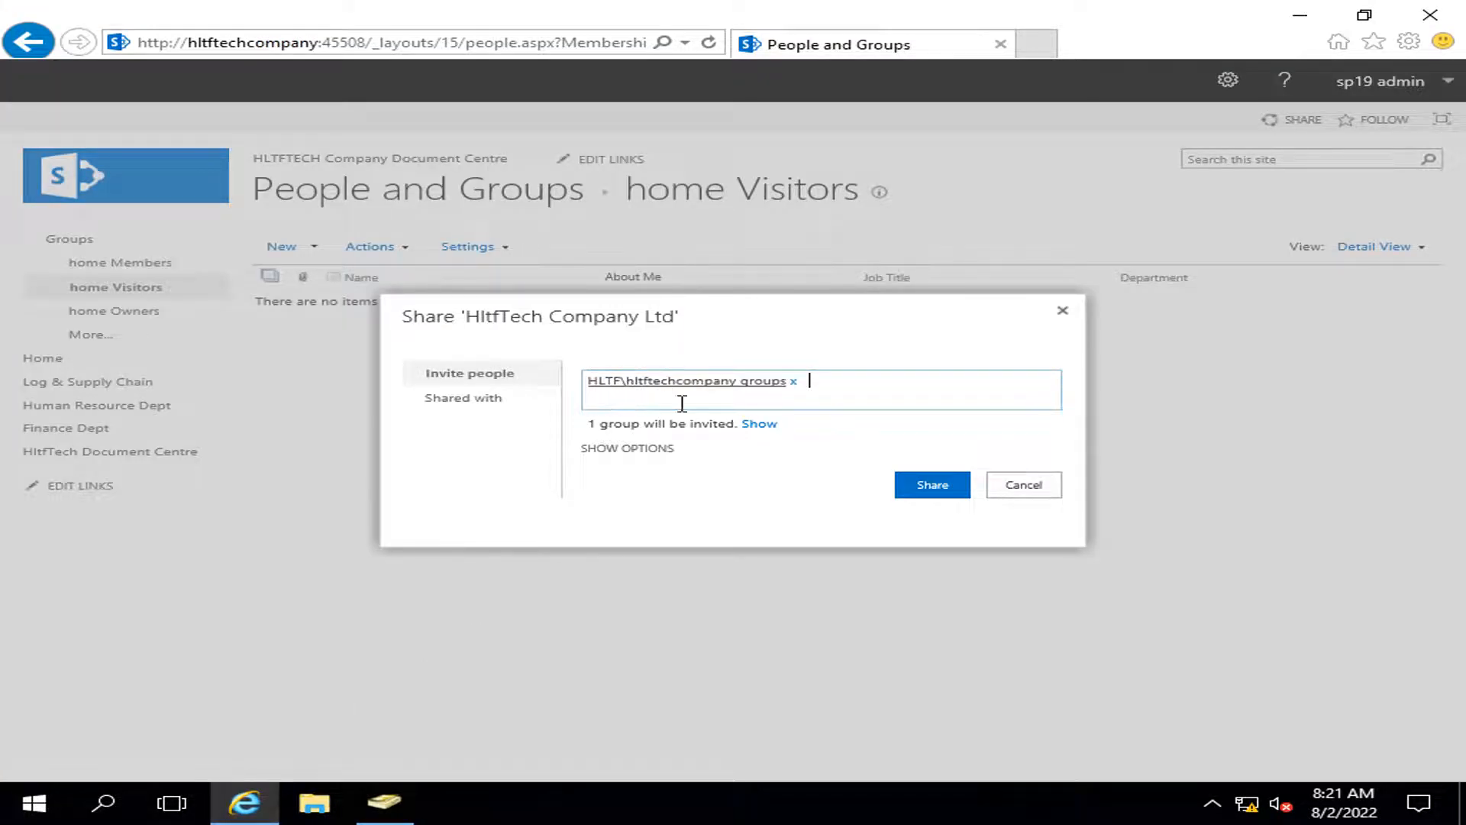
{"action": "left_click", "coordinate": [590, 449]}
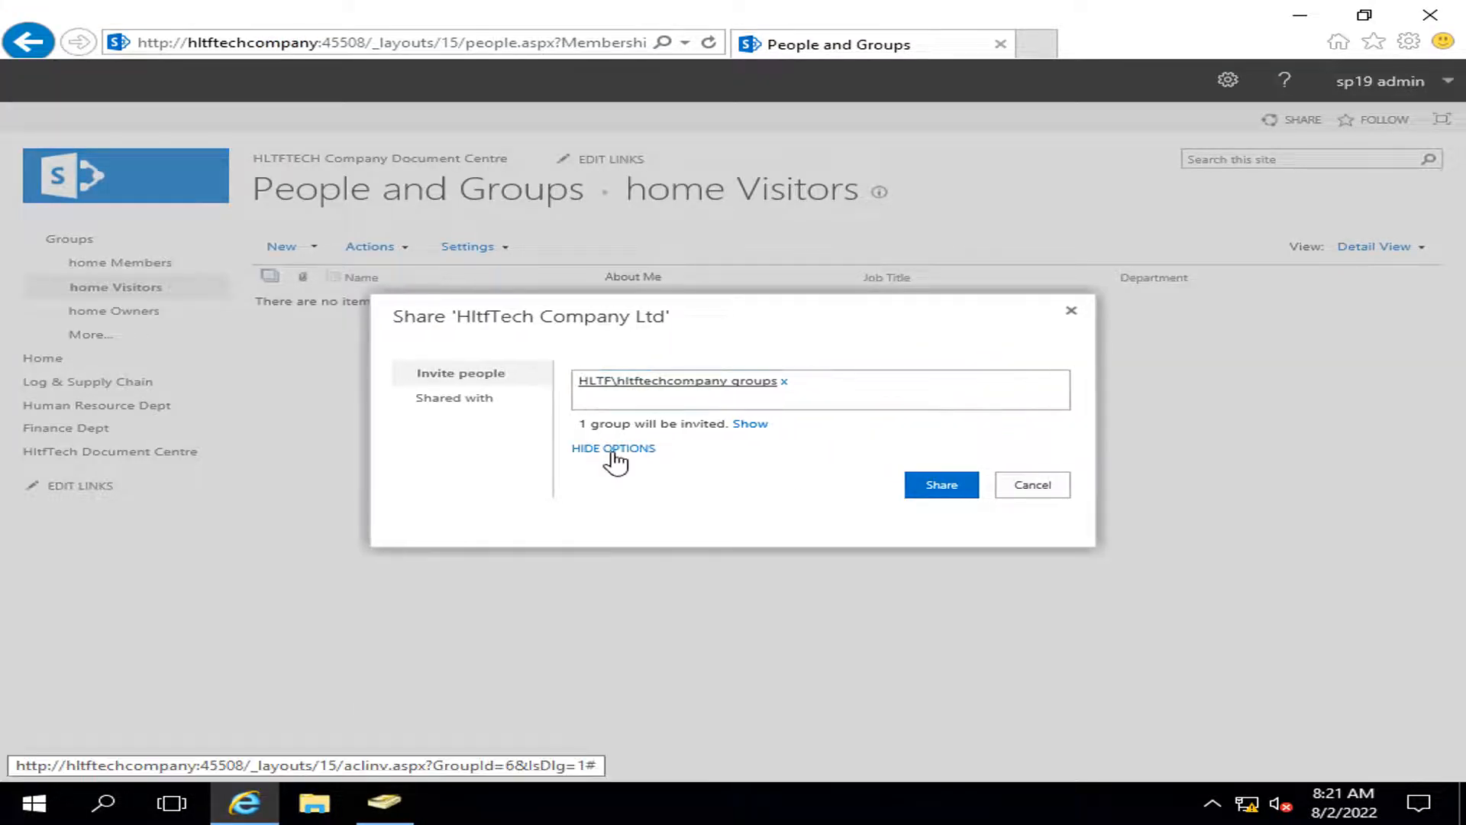
{"action": "left_click", "coordinate": [939, 485]}
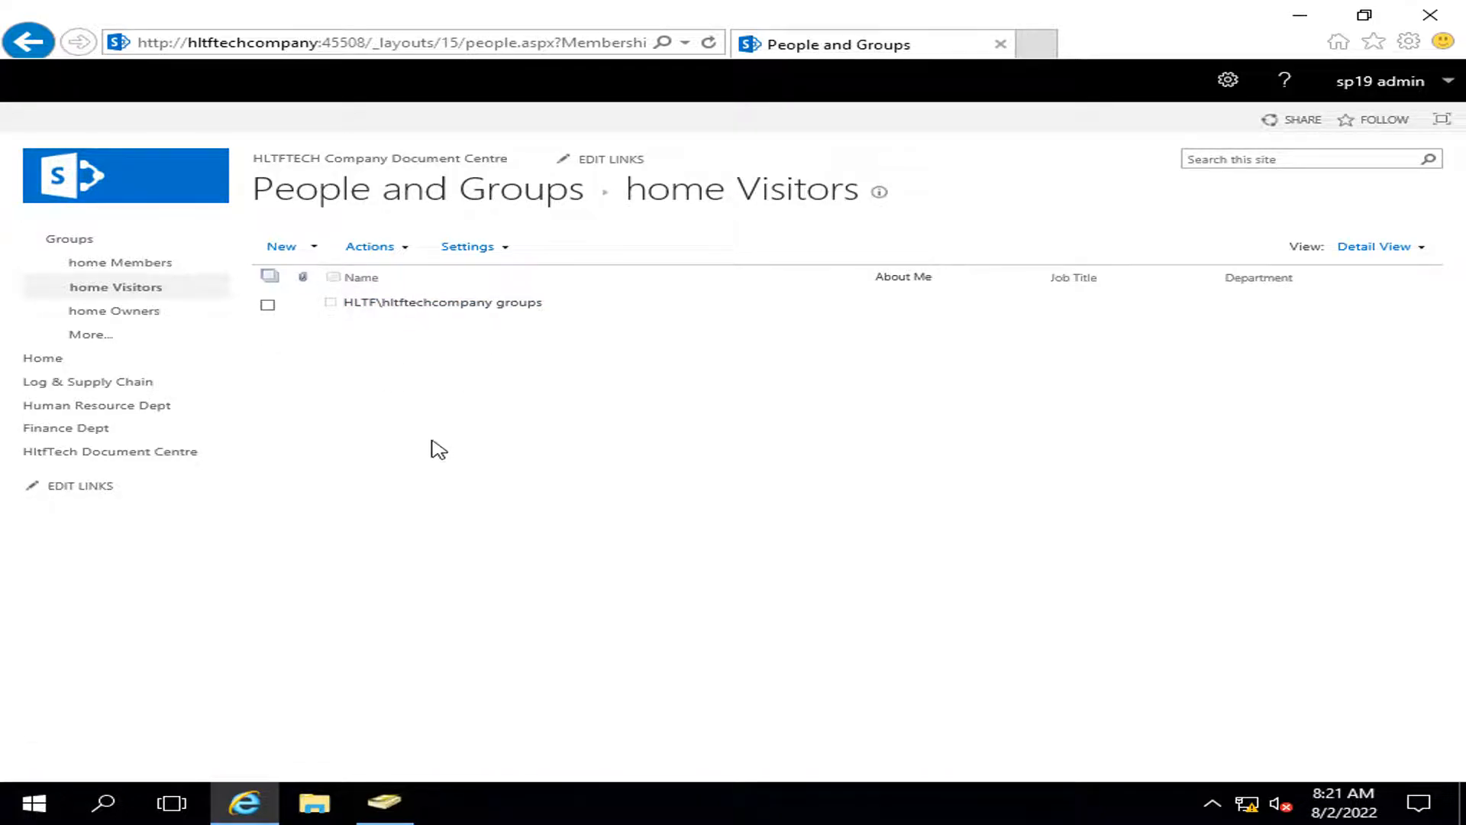
Step: Remove hltftechcompany groups from home Visitors, view all groups, and return Home
{"action": "left_click", "coordinate": [267, 306]}
{"action": "left_click", "coordinate": [382, 247]}
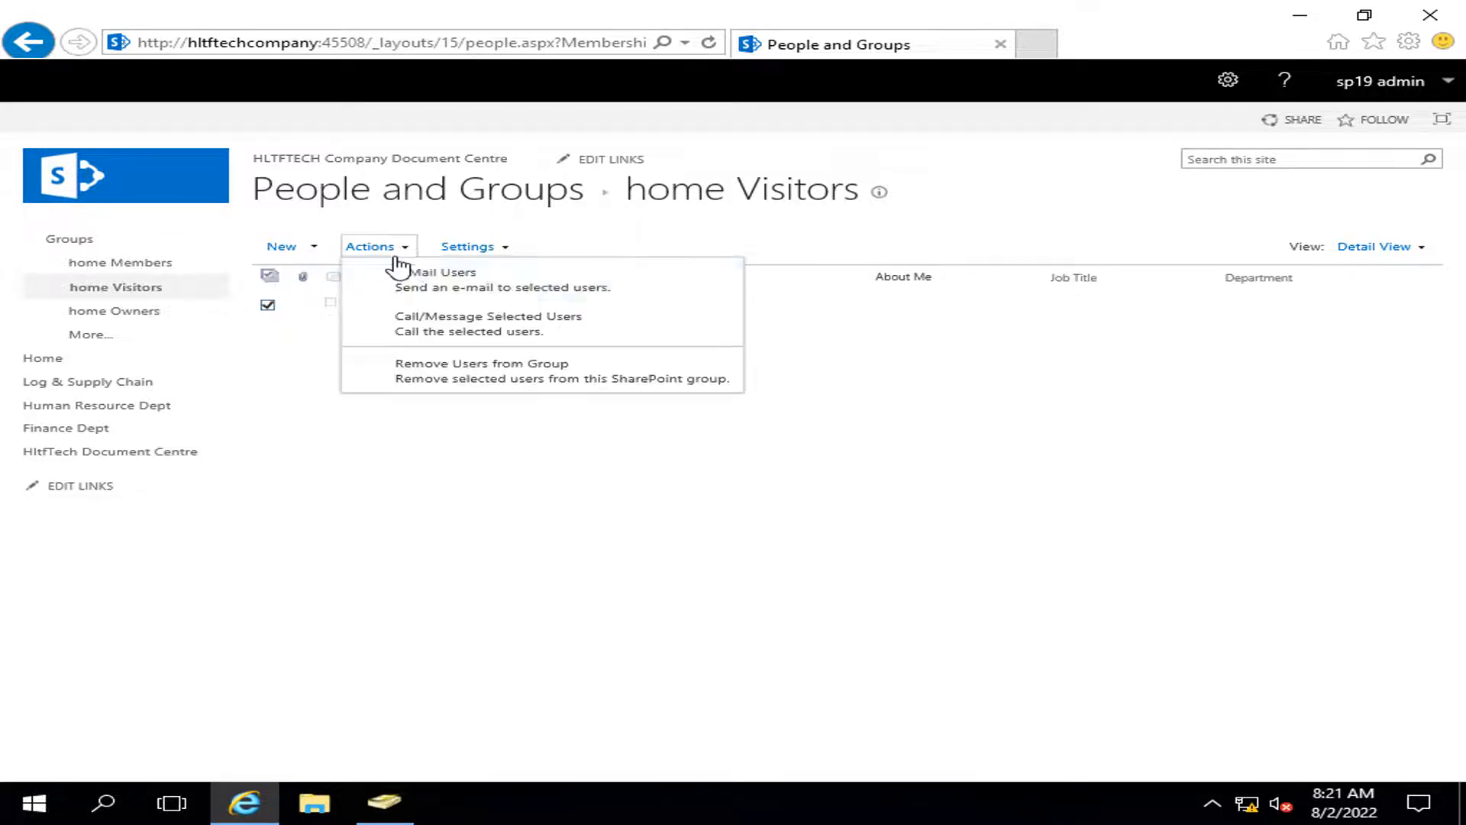
{"action": "left_click", "coordinate": [489, 370]}
{"action": "left_click", "coordinate": [853, 495]}
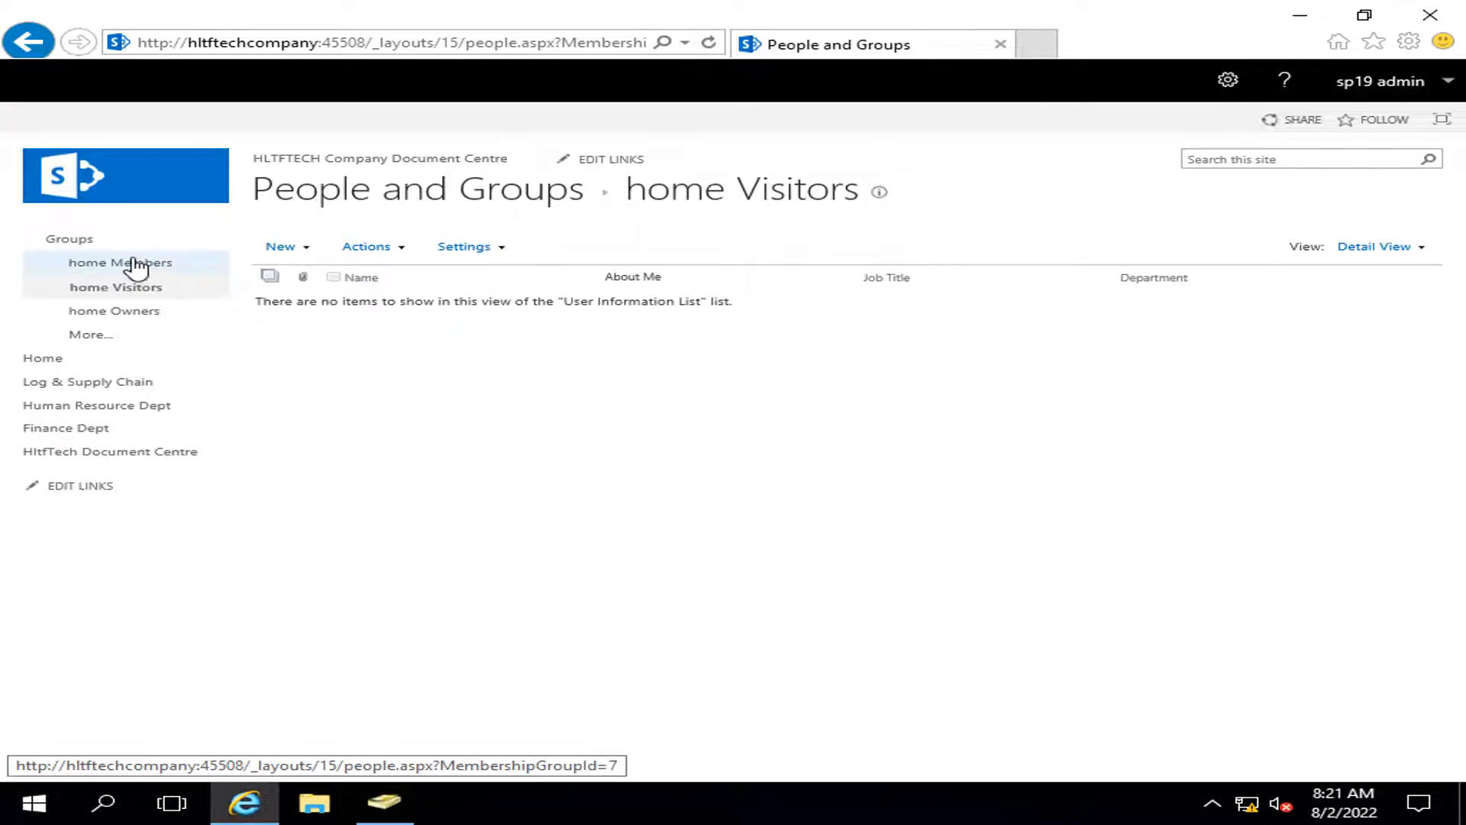
{"action": "left_click", "coordinate": [111, 244]}
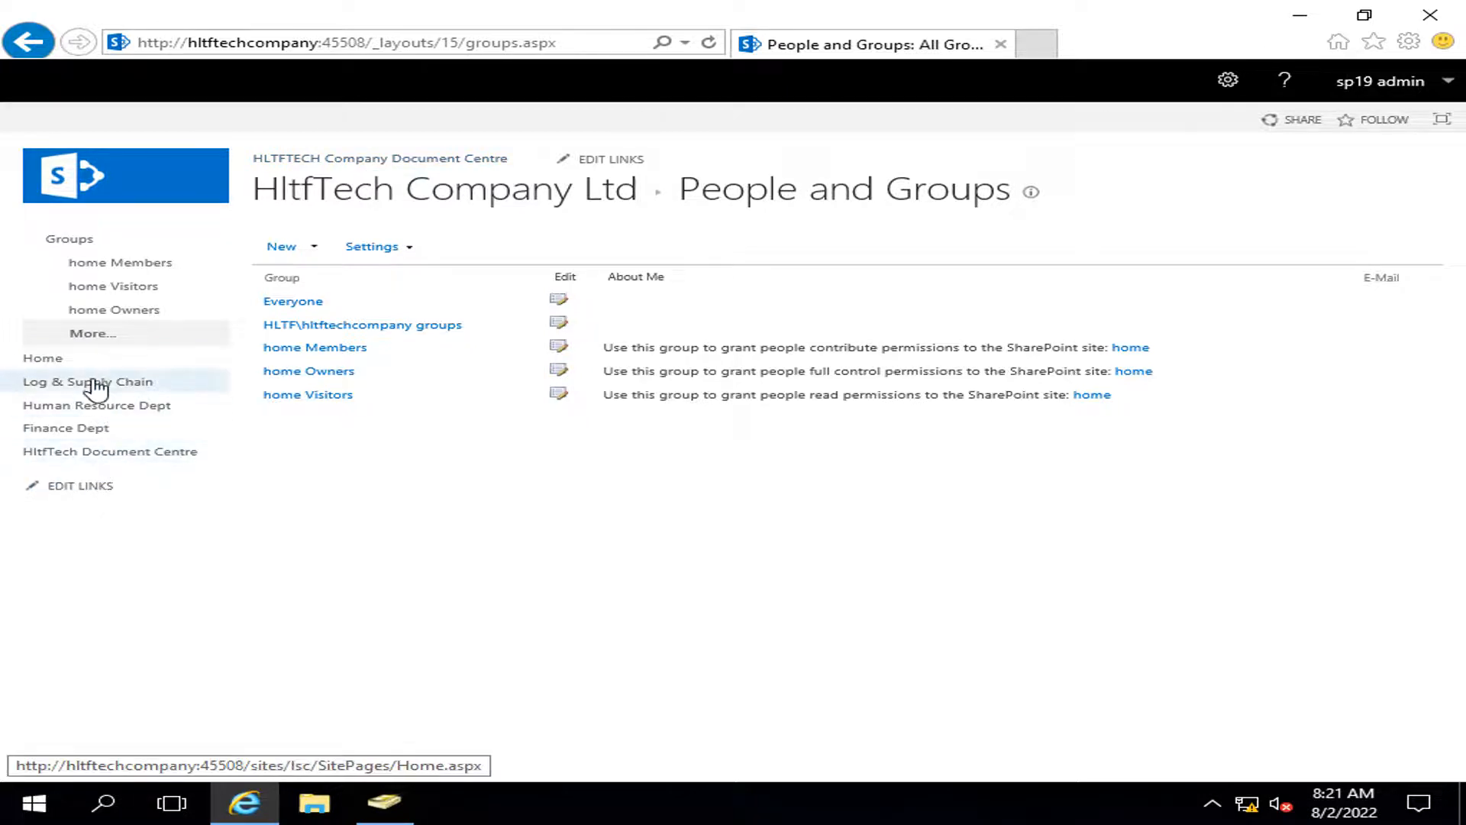
{"action": "left_click", "coordinate": [46, 358]}
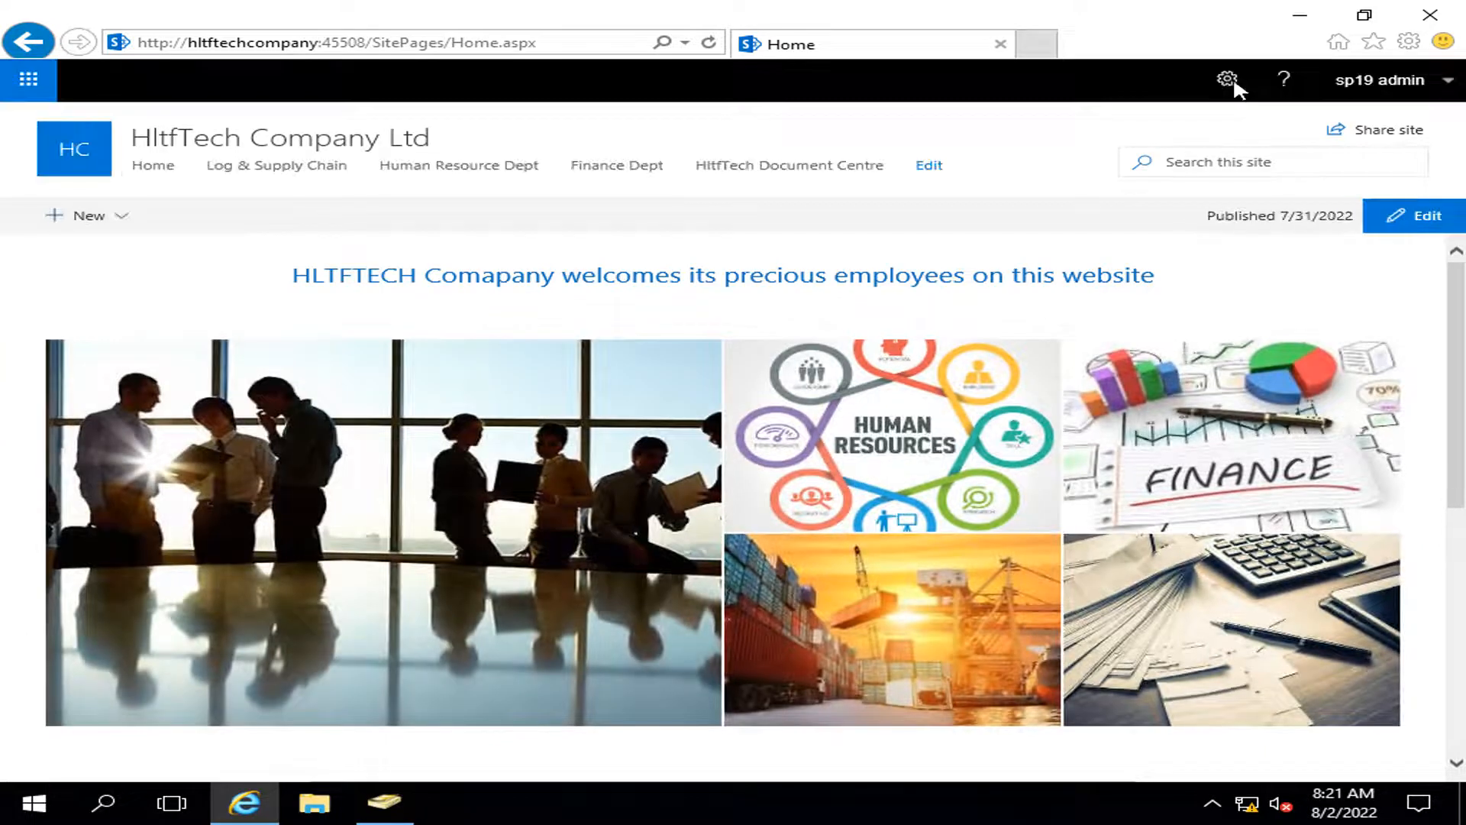
Step: Navigate through Site information and site settings to the home site's permissions page
{"action": "left_click", "coordinate": [1230, 81]}
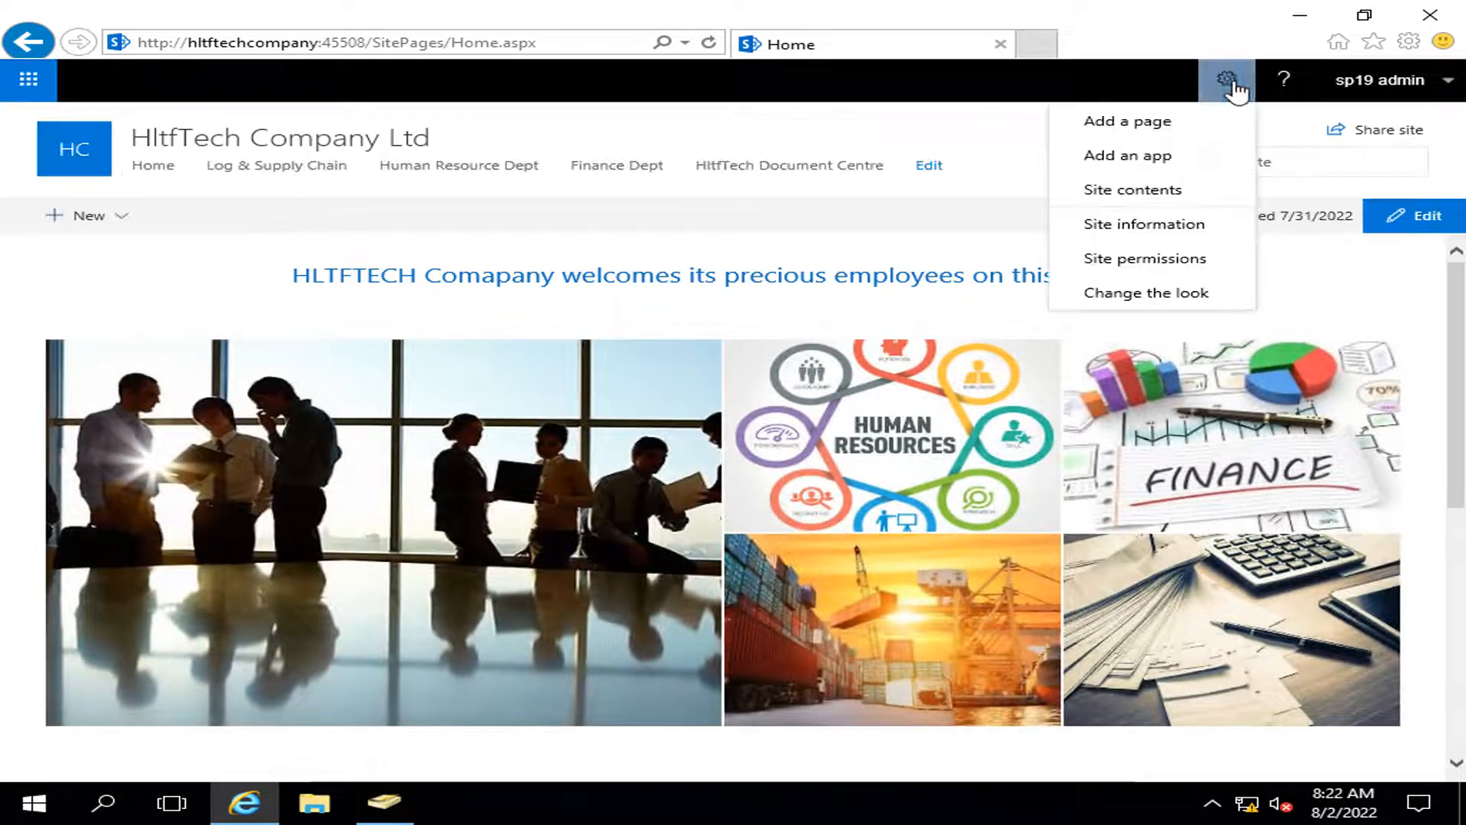
{"action": "left_click", "coordinate": [1187, 229]}
{"action": "left_click", "coordinate": [1205, 531]}
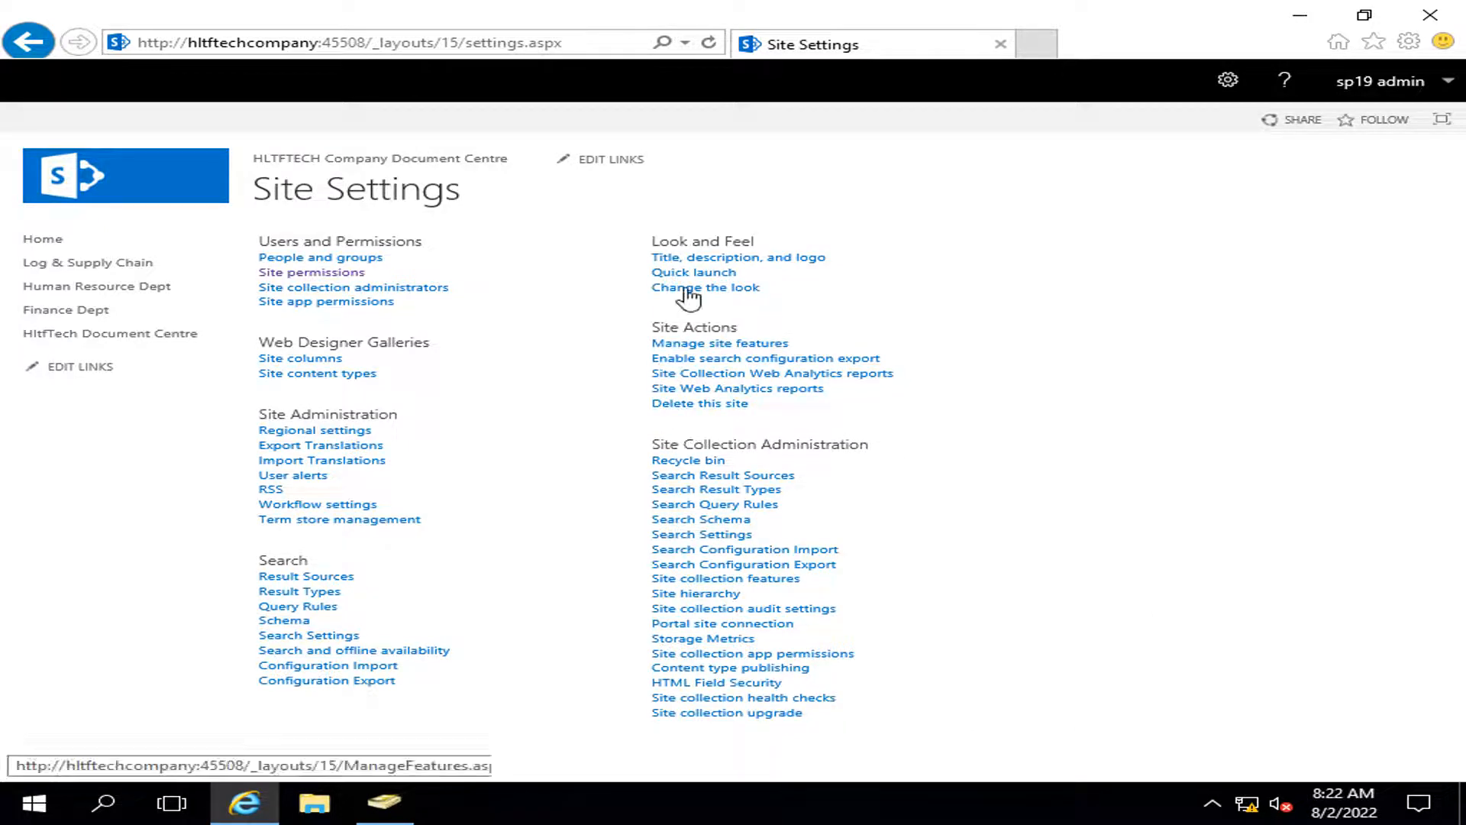
{"action": "left_click", "coordinate": [328, 273]}
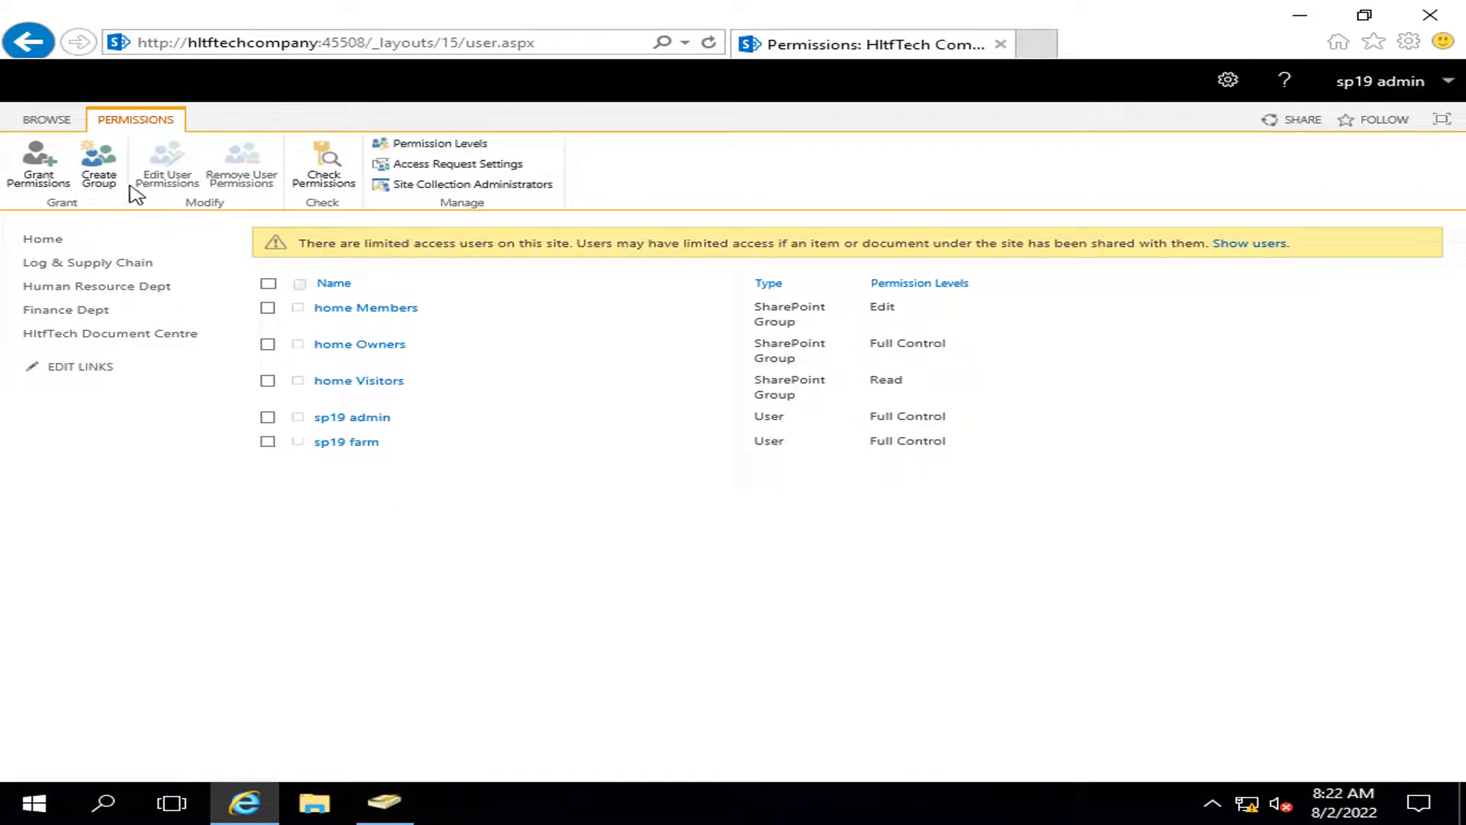
Step: Grant HLTF\hltftechcompany groups the Read permission level on the site
{"action": "left_click", "coordinate": [57, 187]}
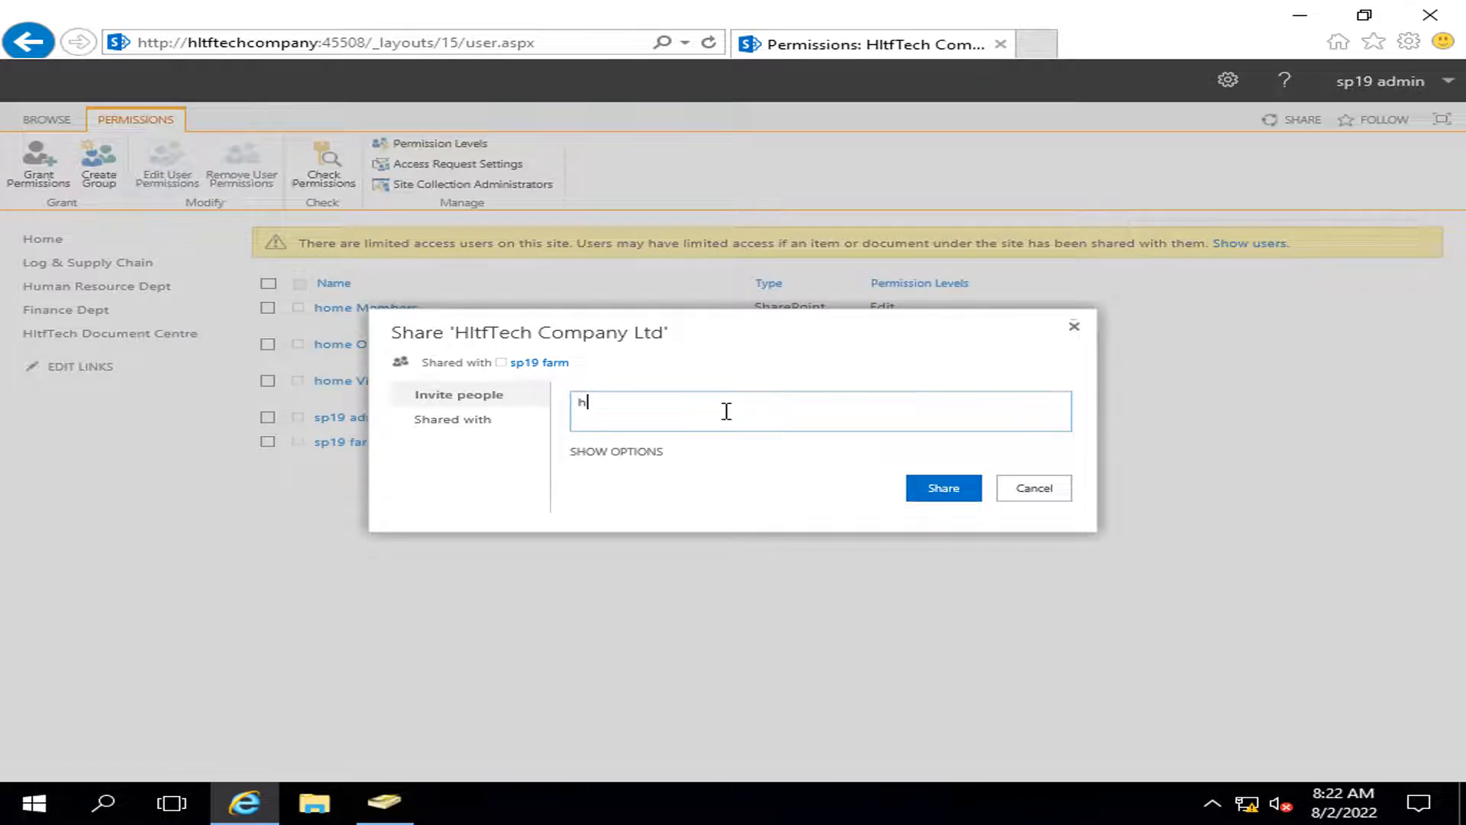
{"action": "type", "text": "hltftec"}
{"action": "key", "text": "Down"}
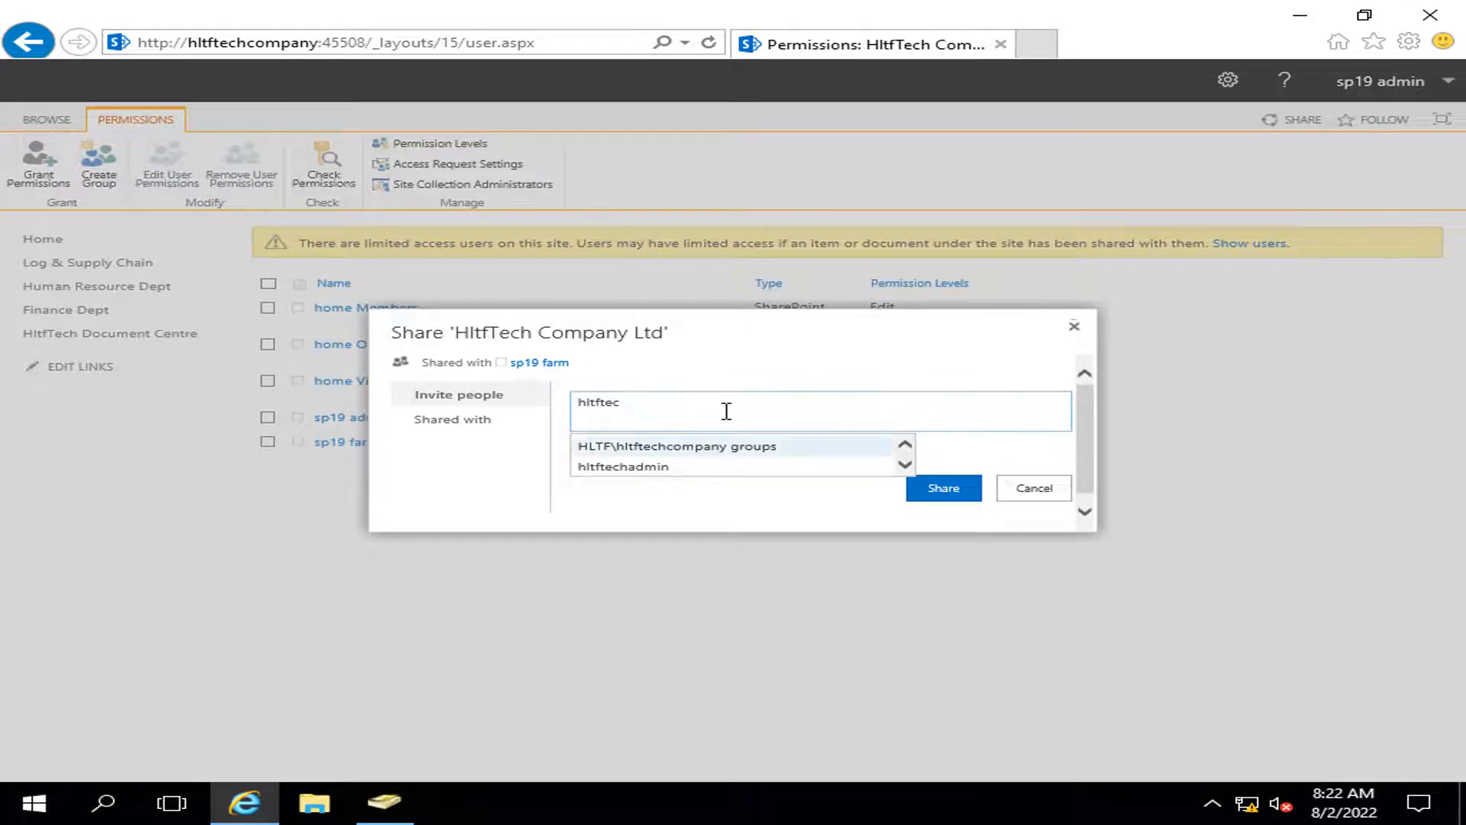
{"action": "key", "text": "Return"}
{"action": "left_click", "coordinate": [640, 461]}
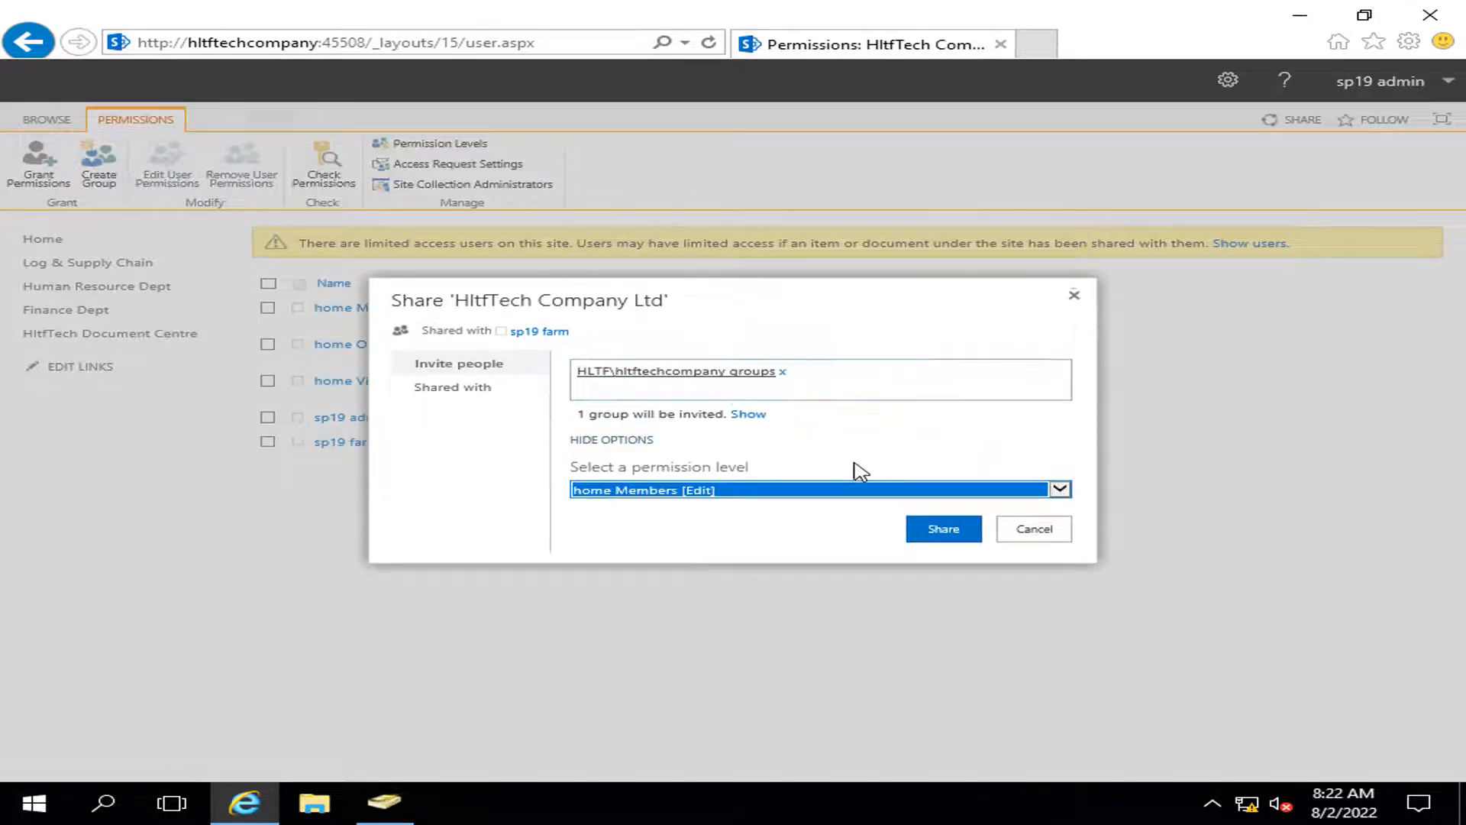
{"action": "left_click", "coordinate": [878, 493]}
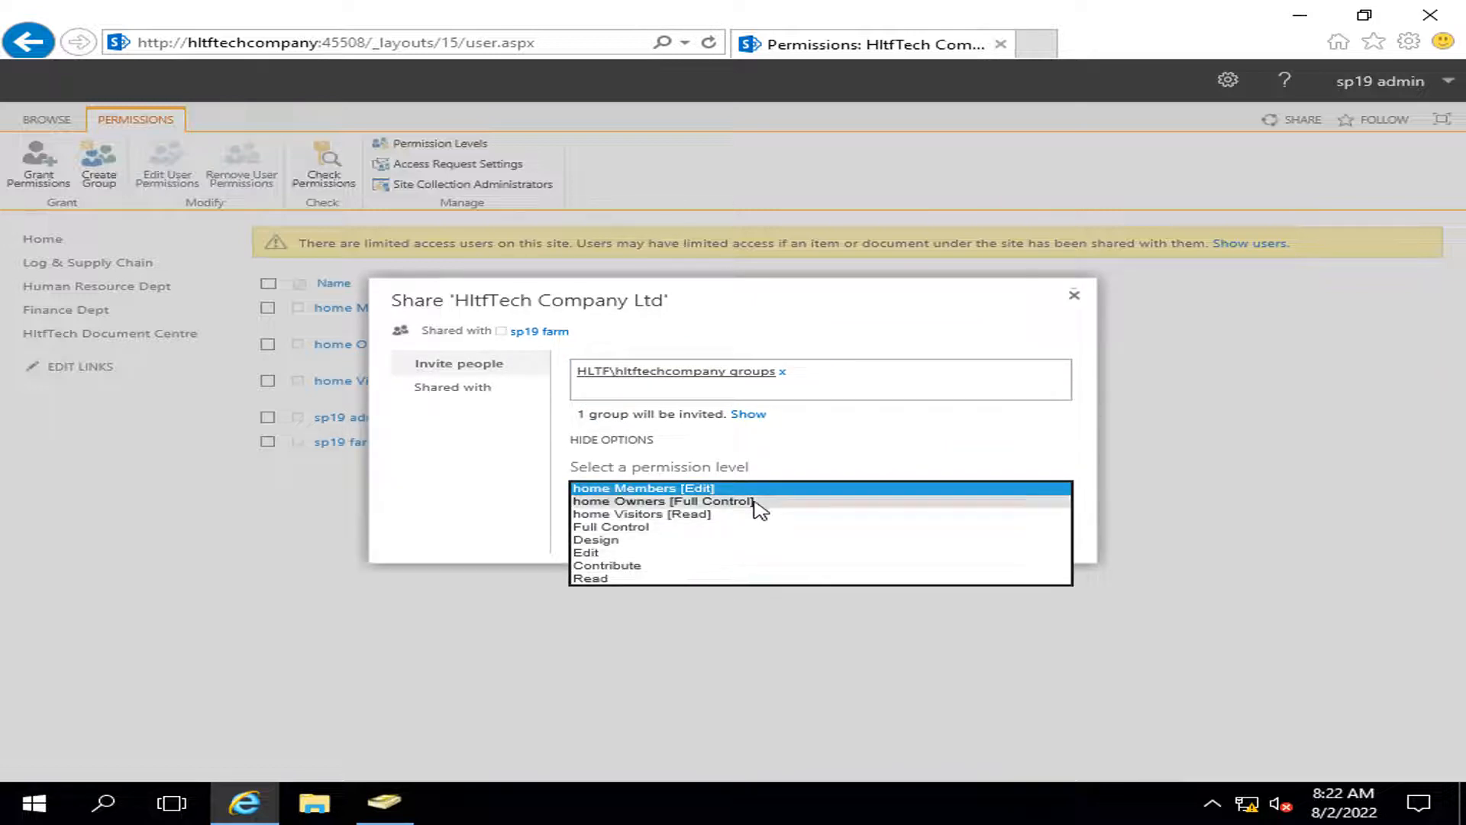
{"action": "left_click", "coordinate": [611, 580]}
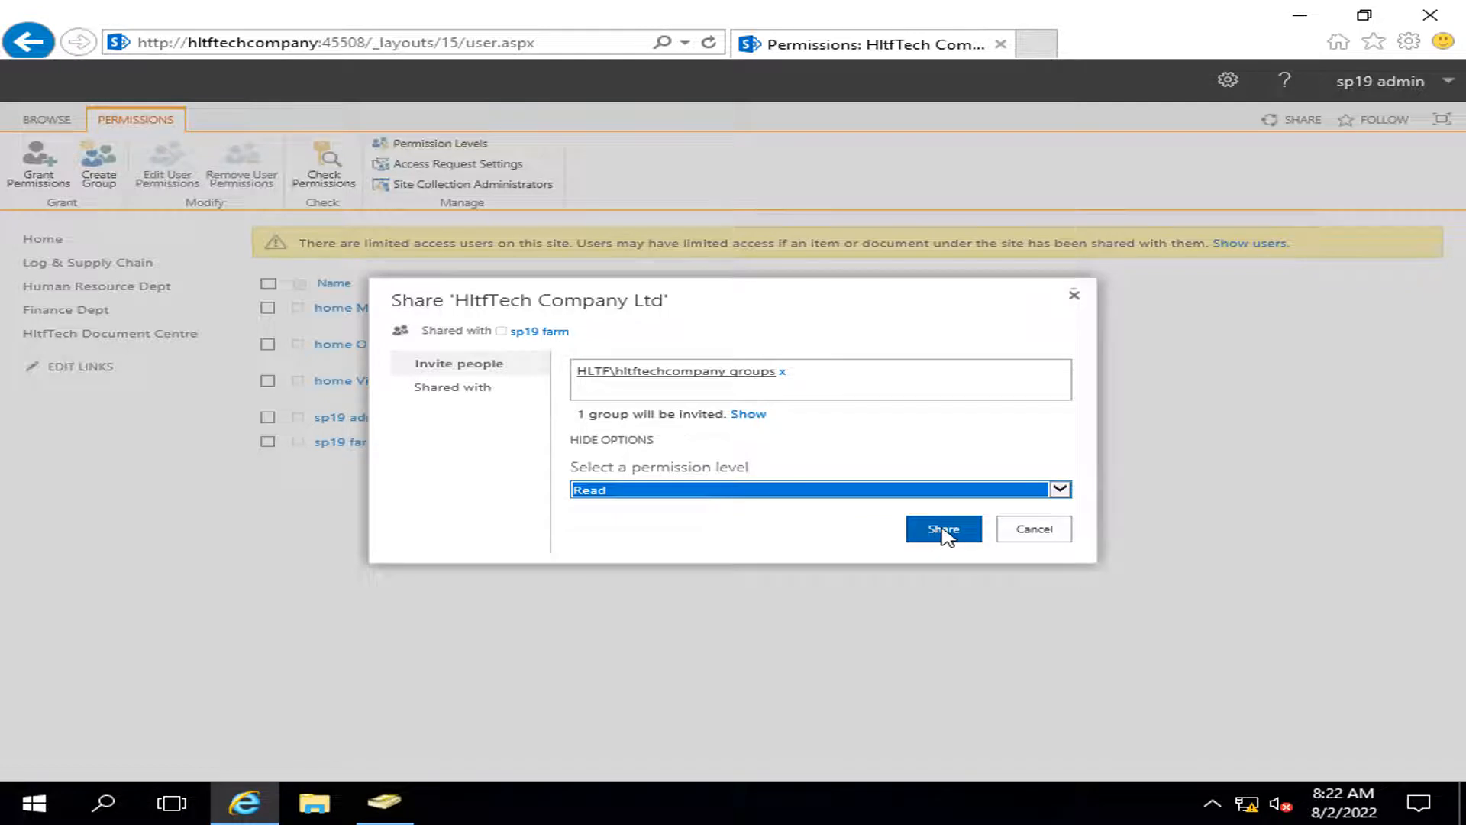
{"action": "left_click", "coordinate": [945, 532]}
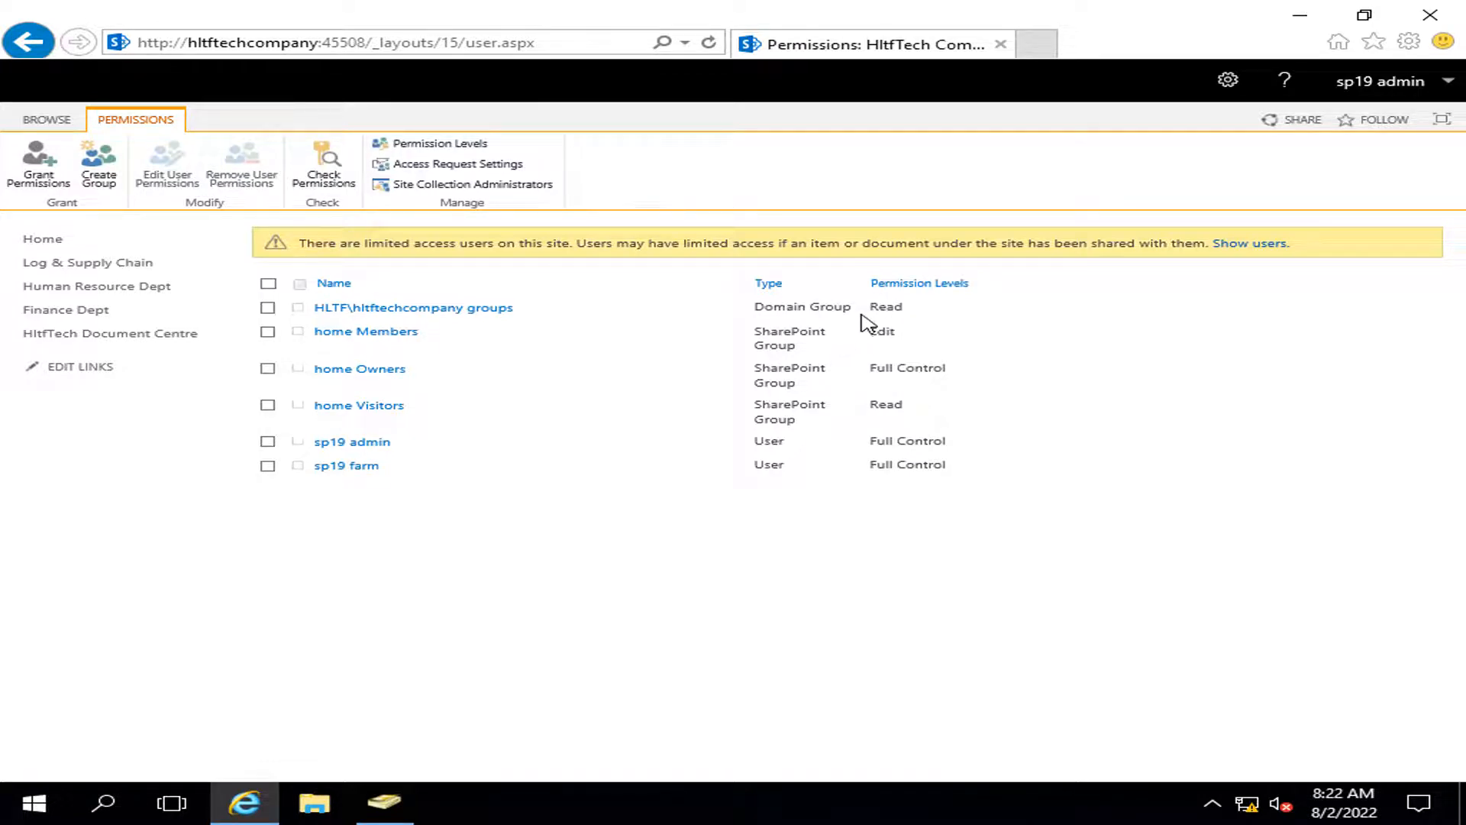
{"action": "left_click", "coordinate": [384, 802]}
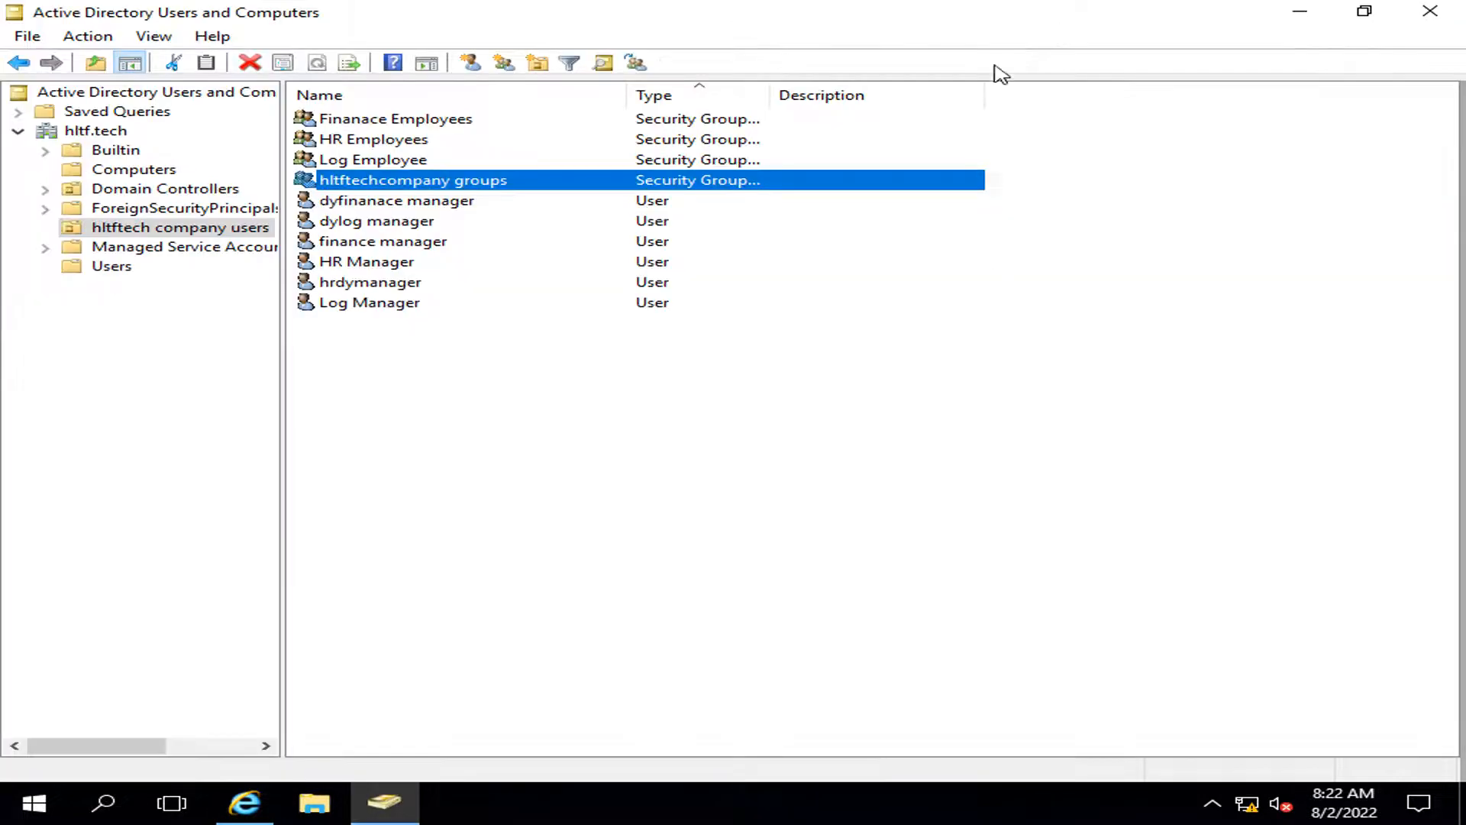
Step: Check the hltftech company users OU in Active Directory, then return to the home site's Permissions page
{"action": "left_click", "coordinate": [938, 14]}
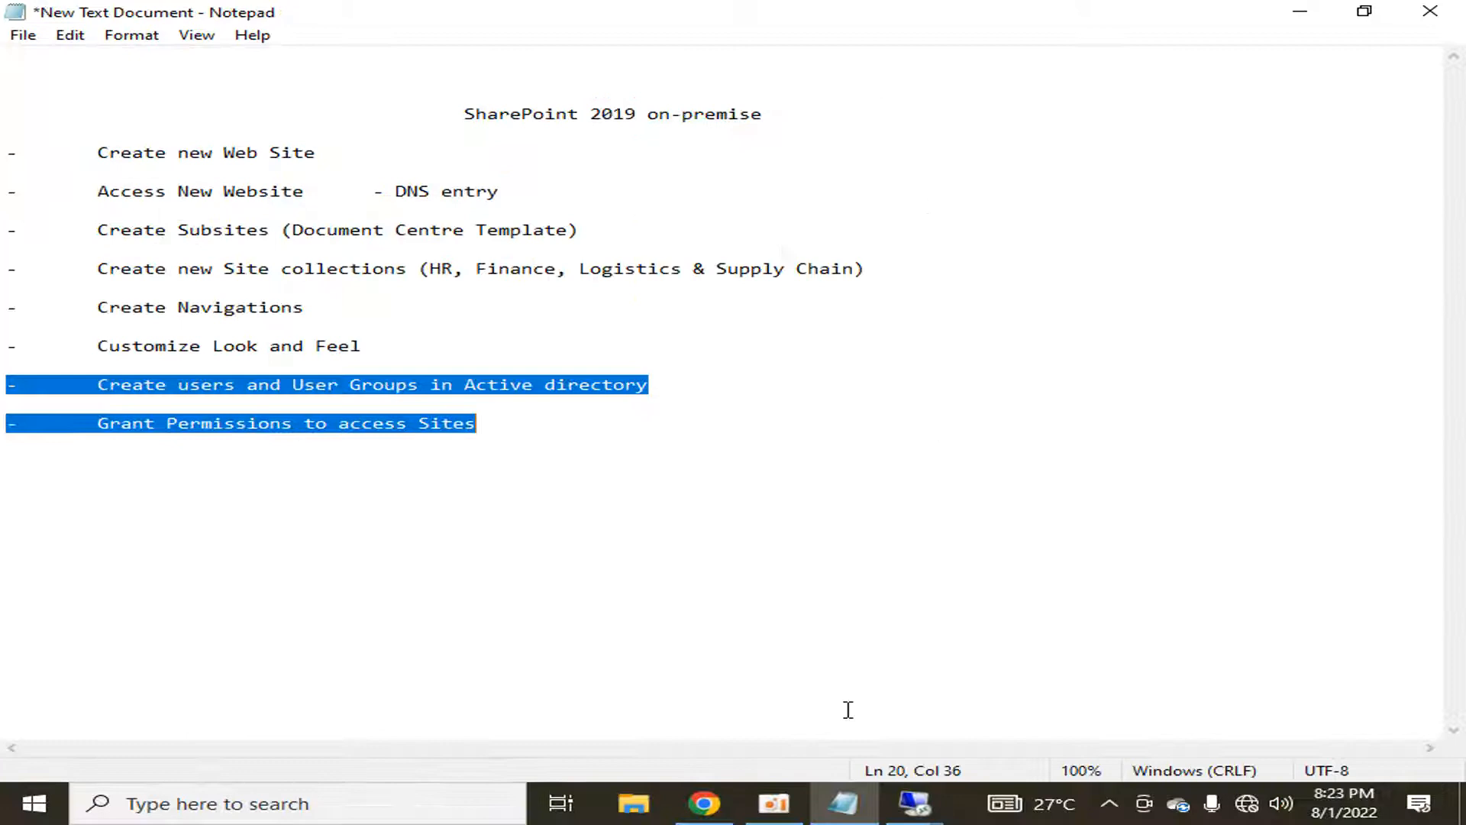
{"action": "left_click", "coordinate": [773, 803]}
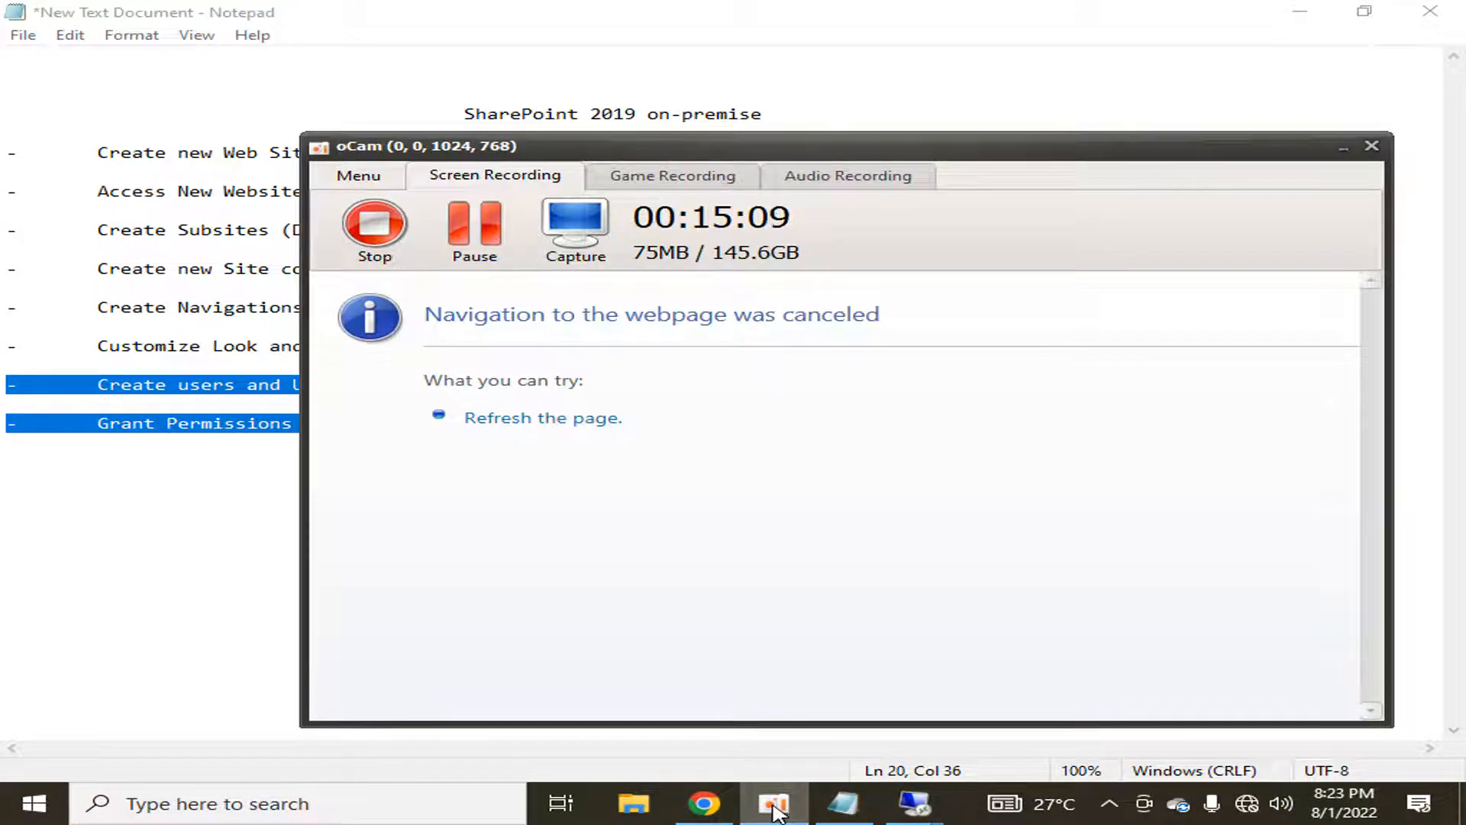
{"action": "left_click", "coordinate": [774, 804]}
{"action": "mouse_move", "coordinate": [913, 809]}
{"action": "left_click", "coordinate": [820, 700]}
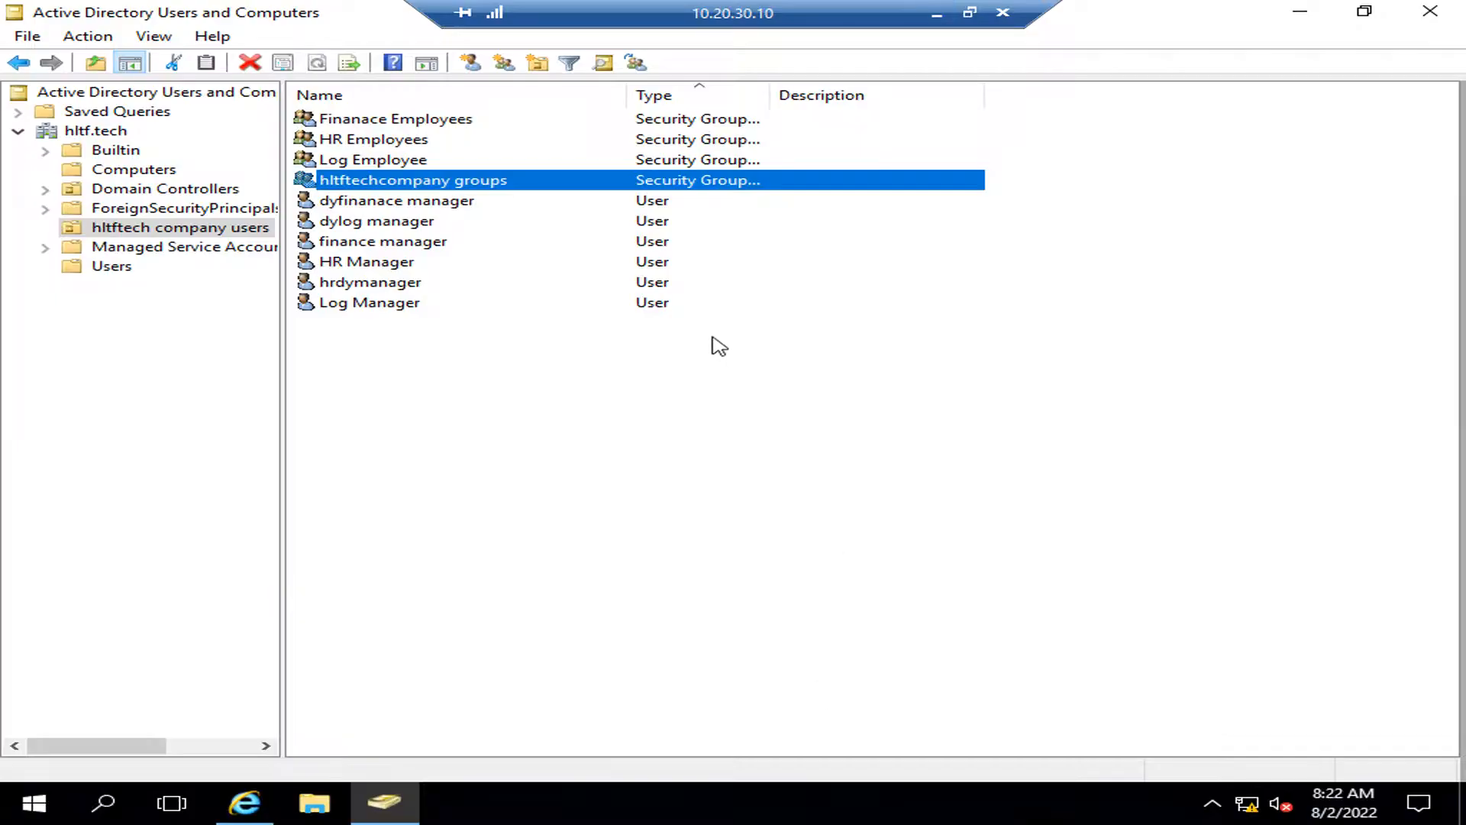
{"action": "left_click", "coordinate": [244, 803]}
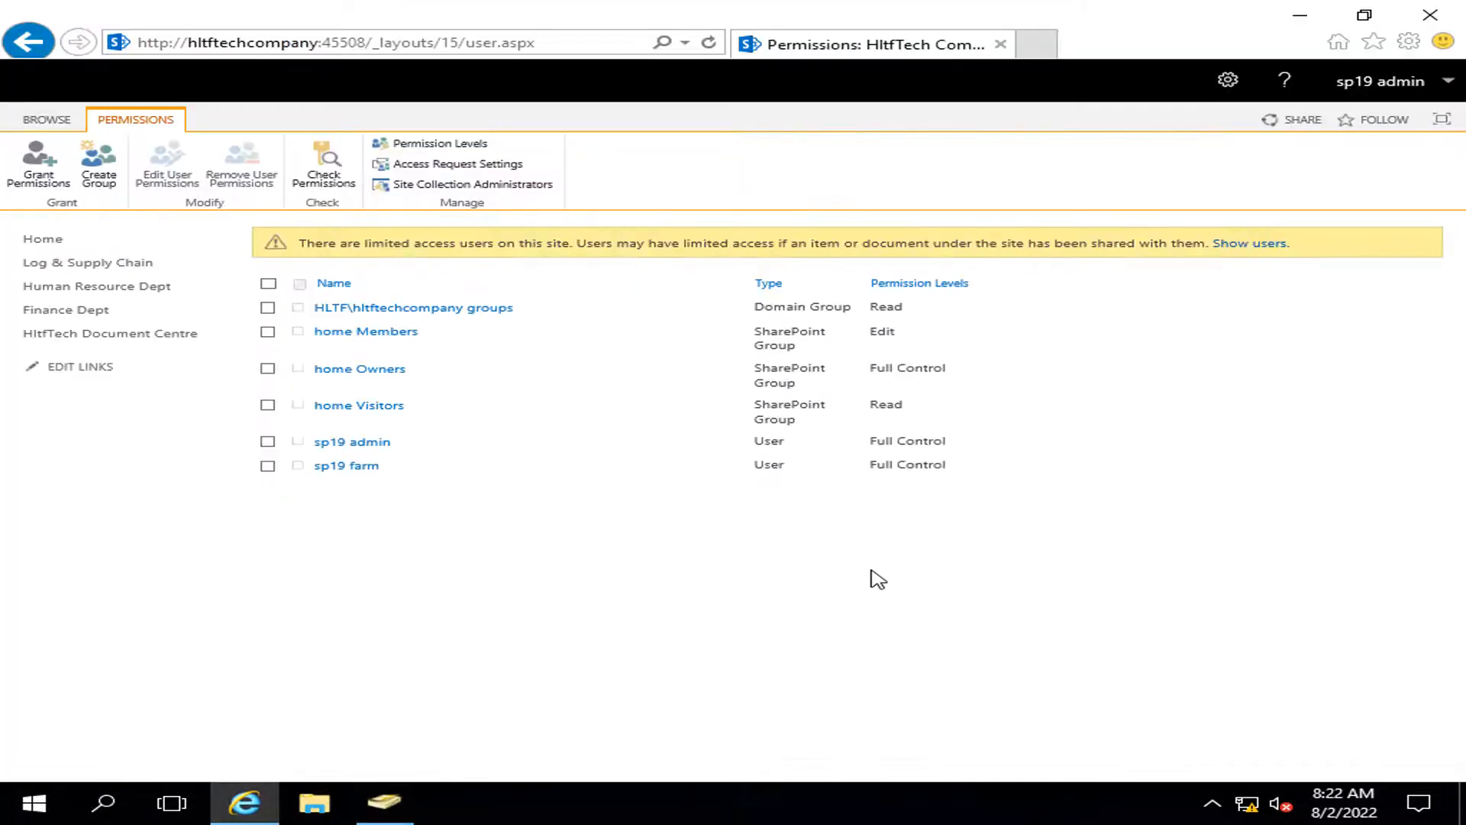
Step: Review the Log & Supply Chain site's permissions, then open the HltfTech Document Centre site
{"action": "left_click", "coordinate": [22, 233]}
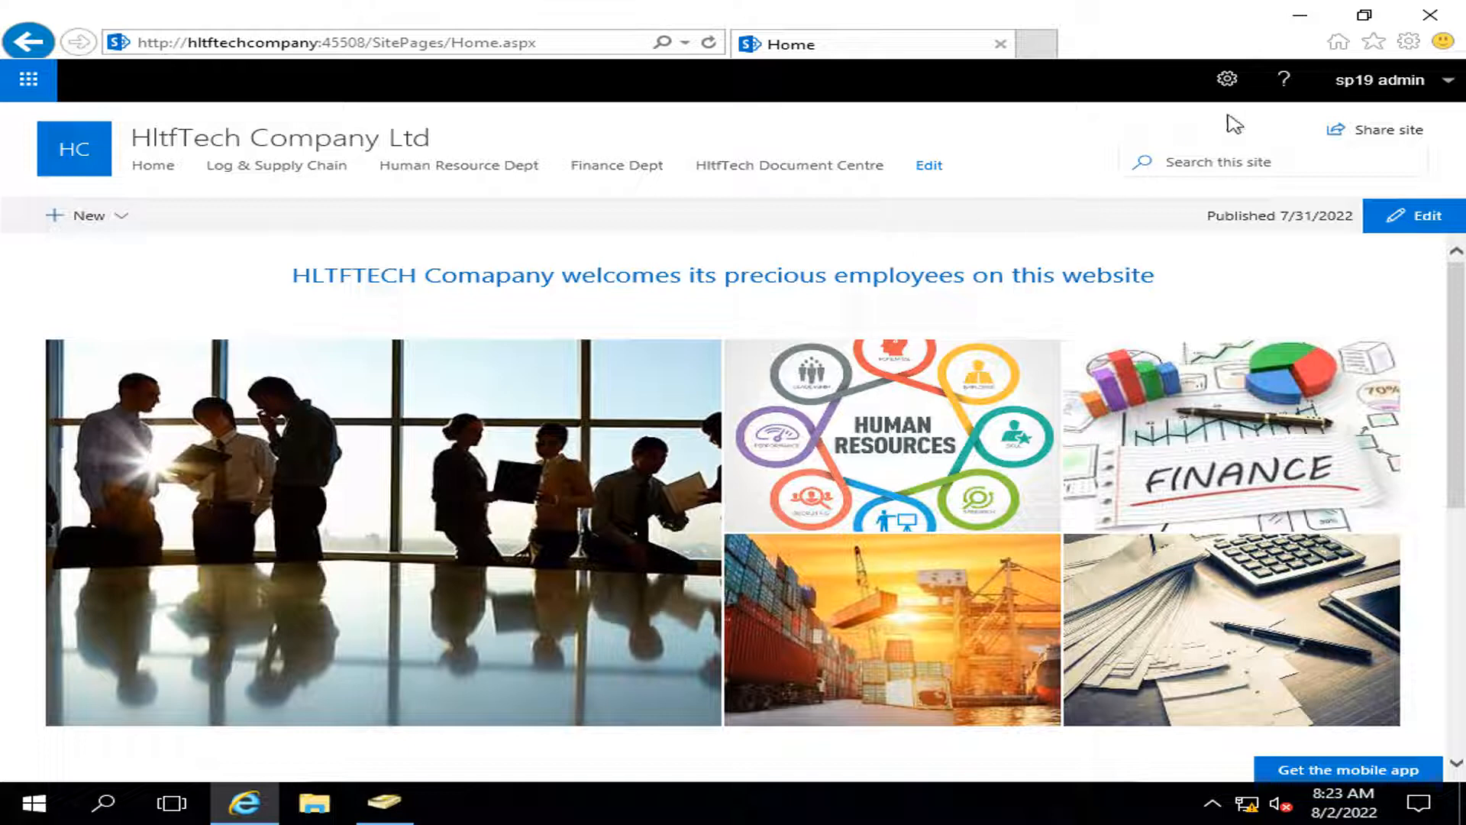
{"action": "left_click", "coordinate": [336, 166]}
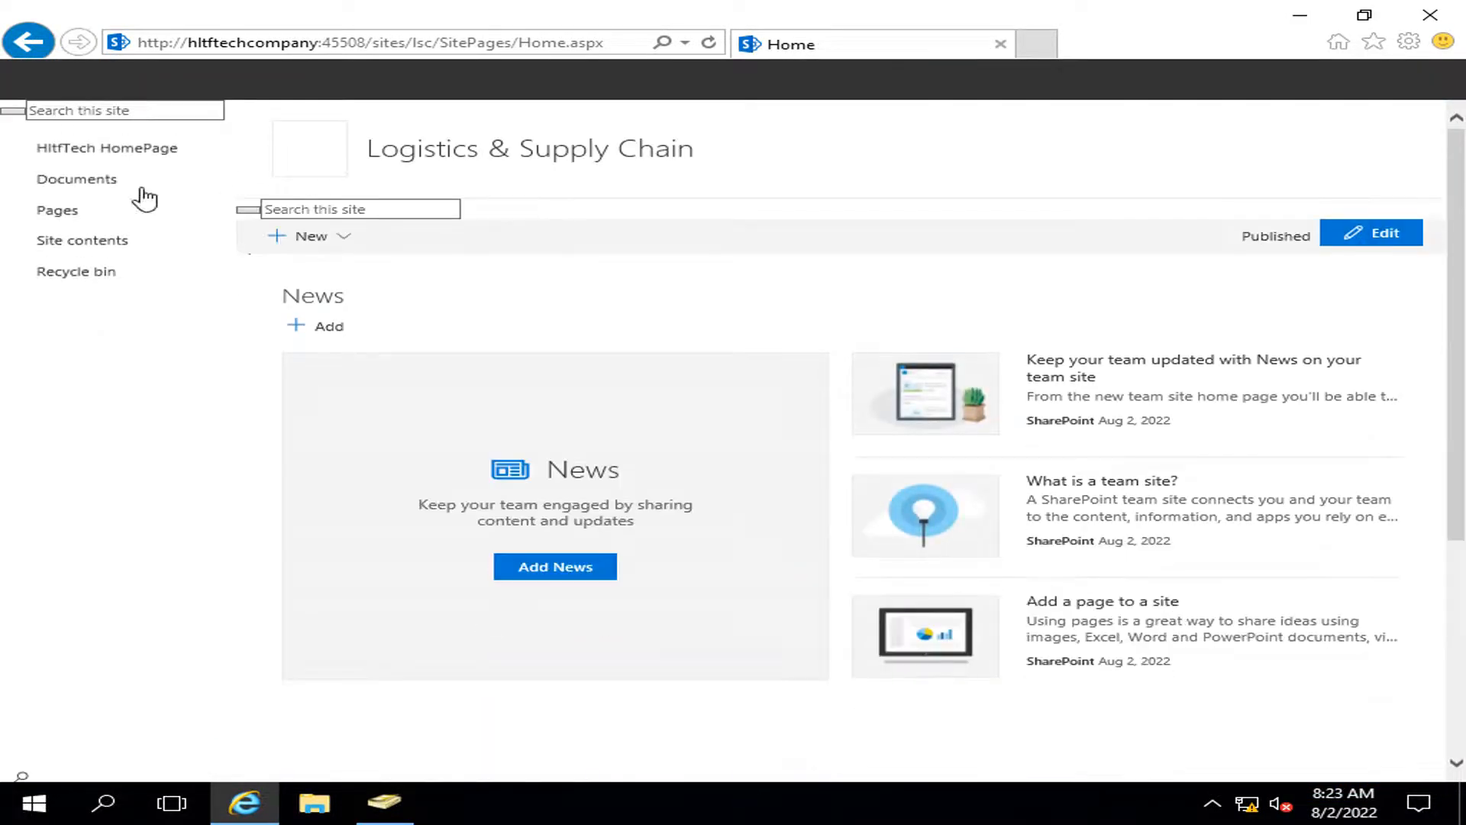
{"action": "left_click", "coordinate": [1231, 81]}
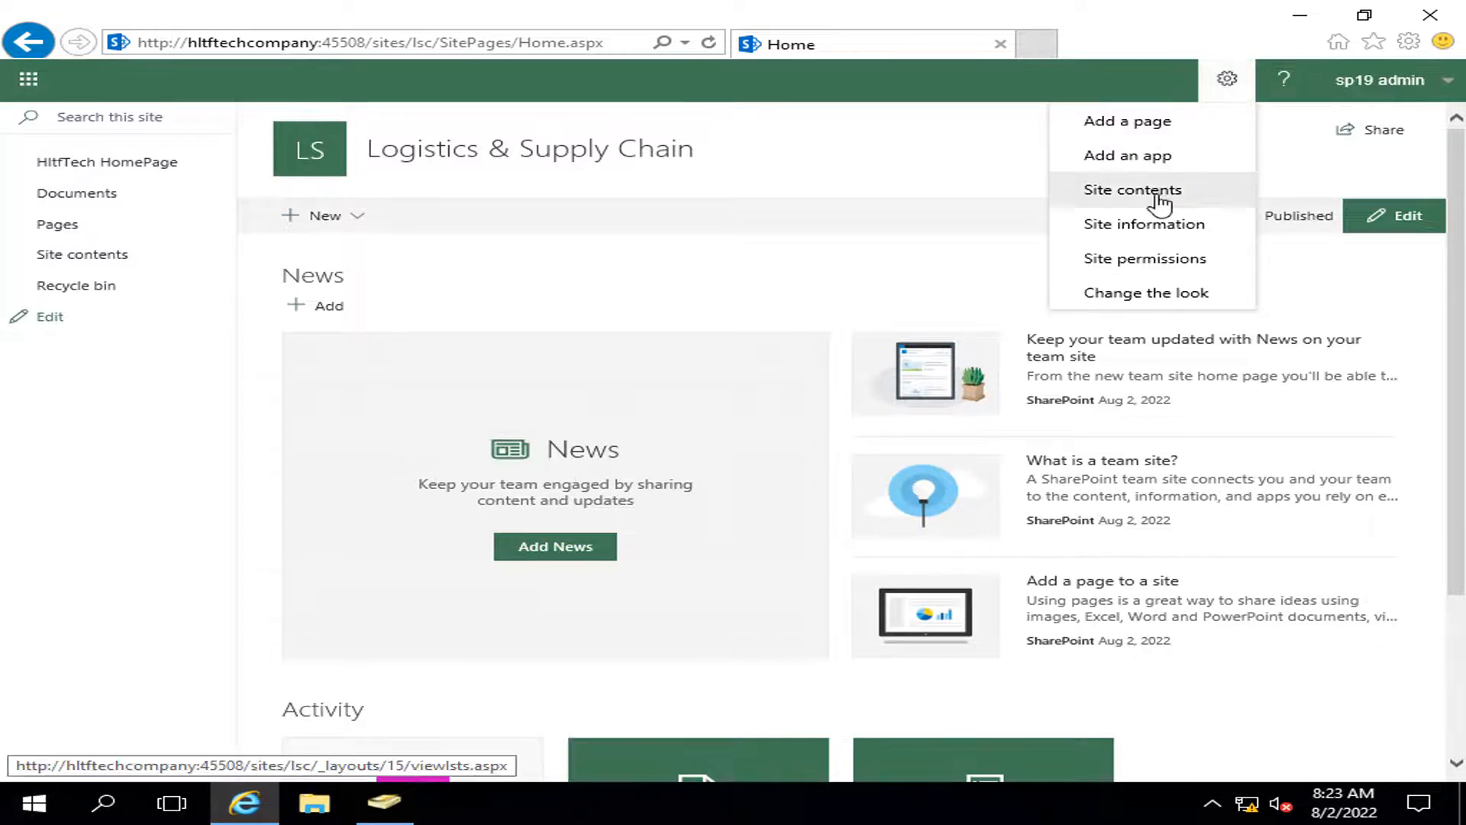
{"action": "left_click", "coordinate": [1164, 223]}
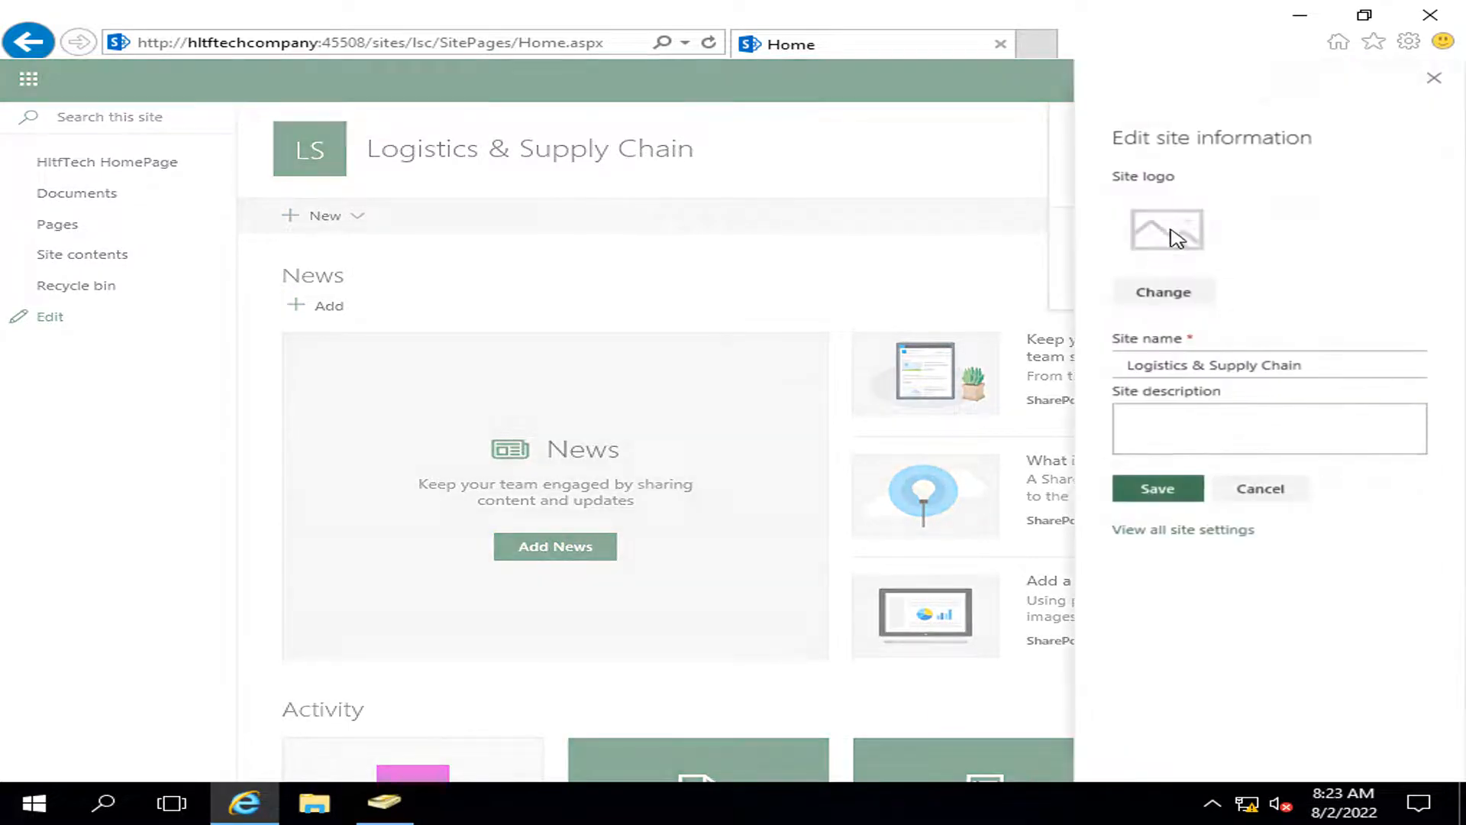
{"action": "left_click", "coordinate": [1198, 535]}
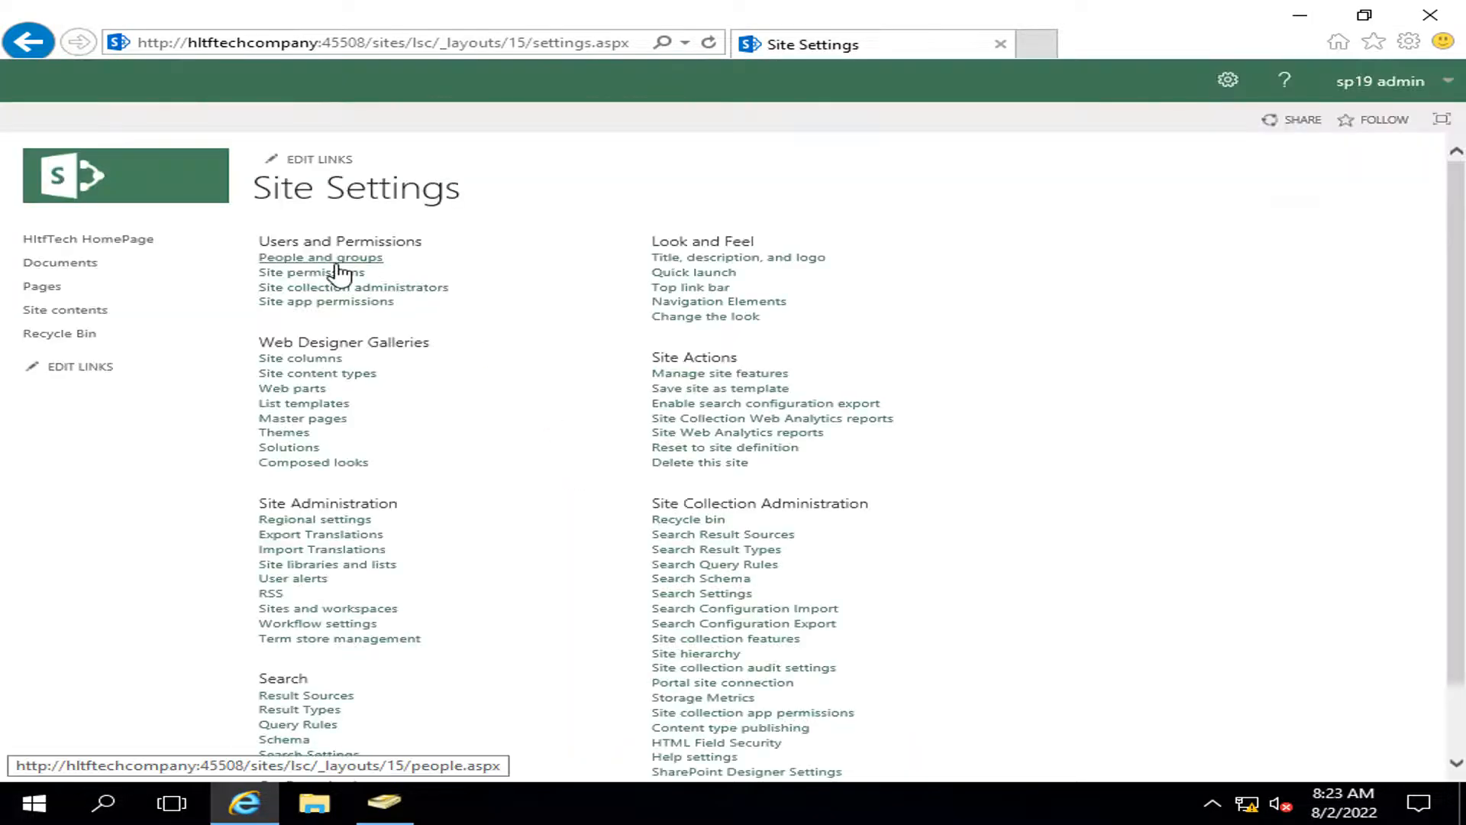
{"action": "left_click", "coordinate": [325, 275]}
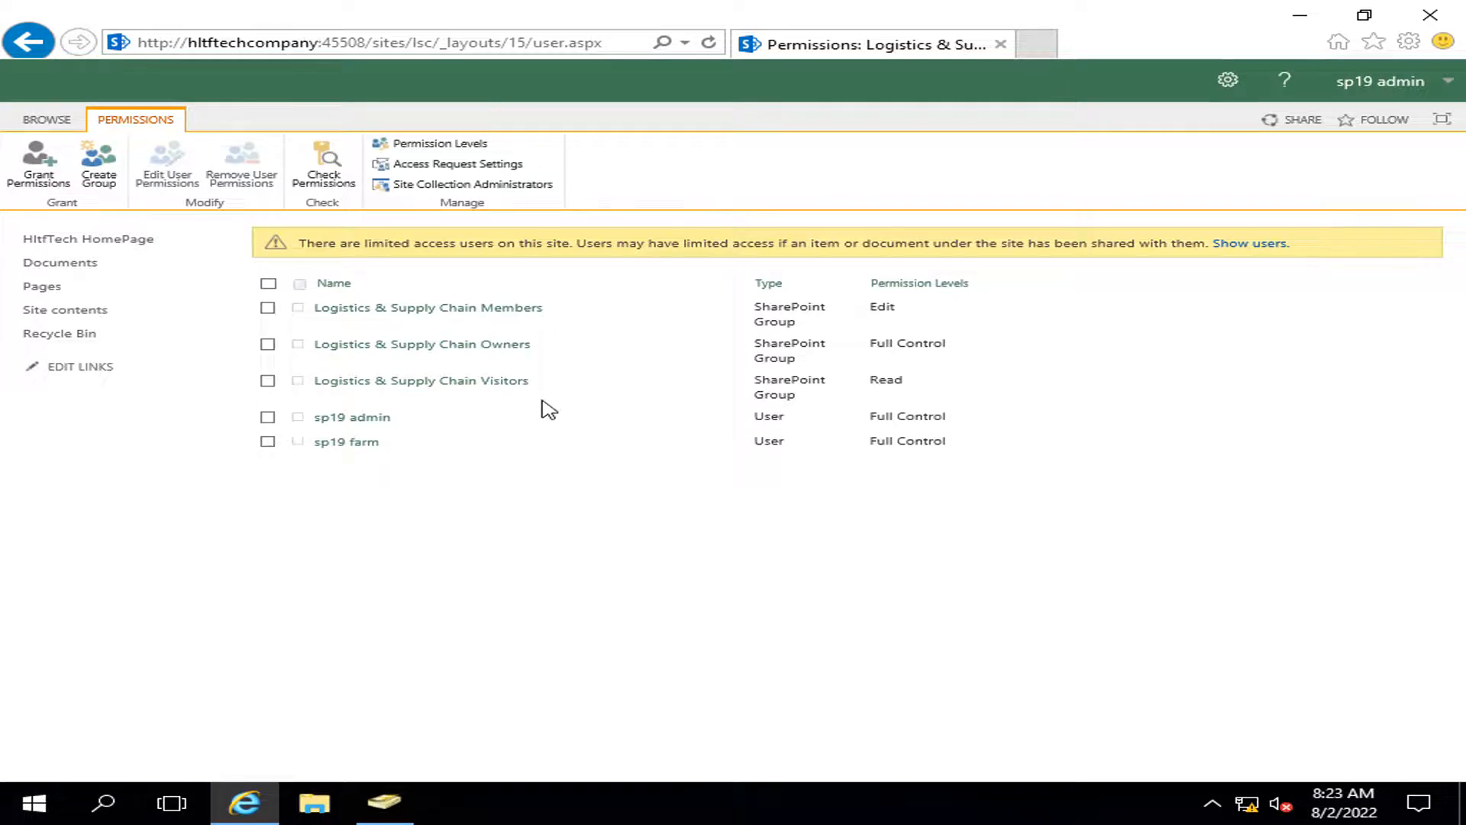
{"action": "left_click", "coordinate": [86, 239]}
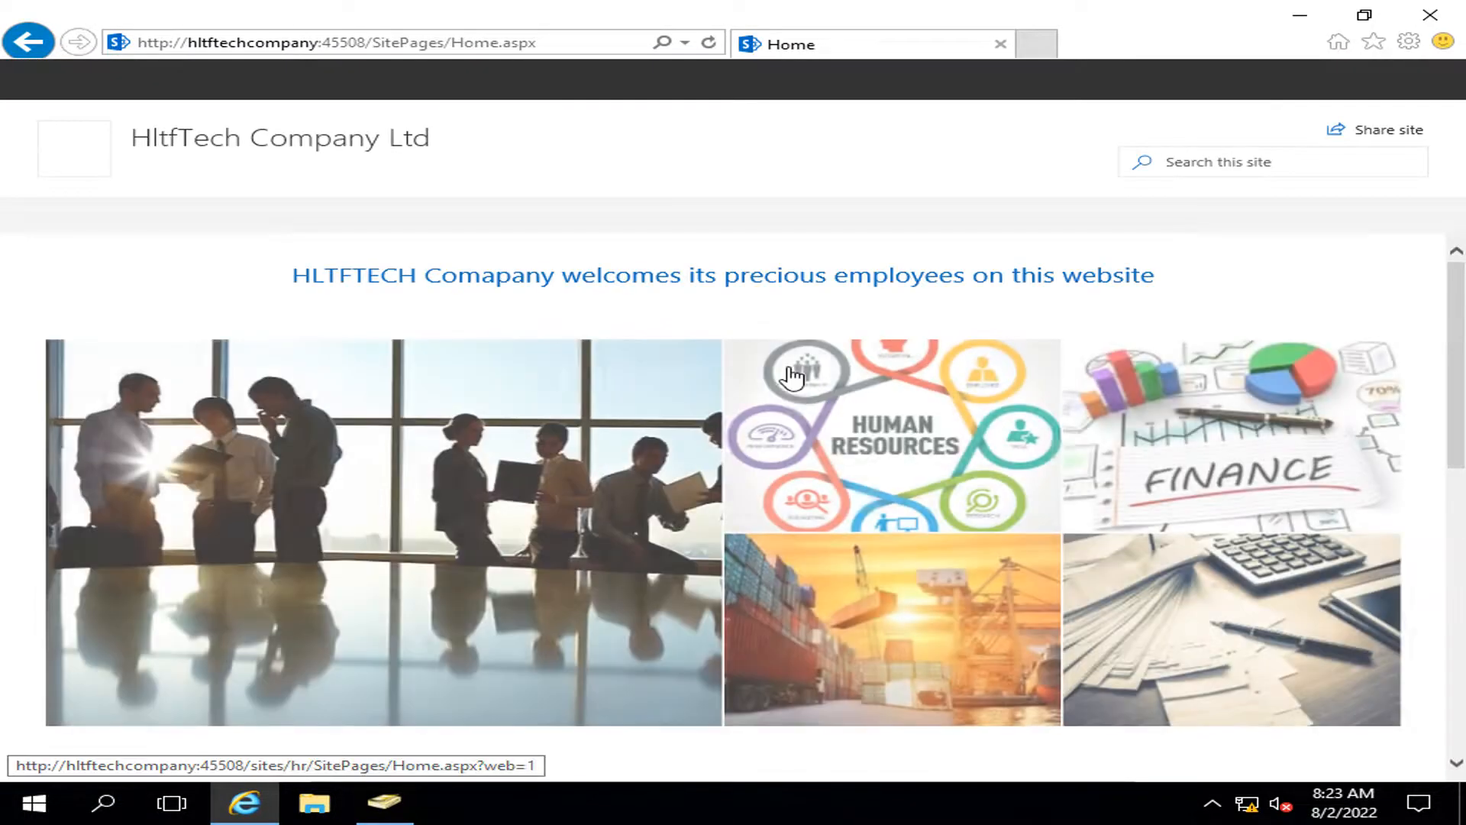
{"action": "left_click", "coordinate": [741, 168]}
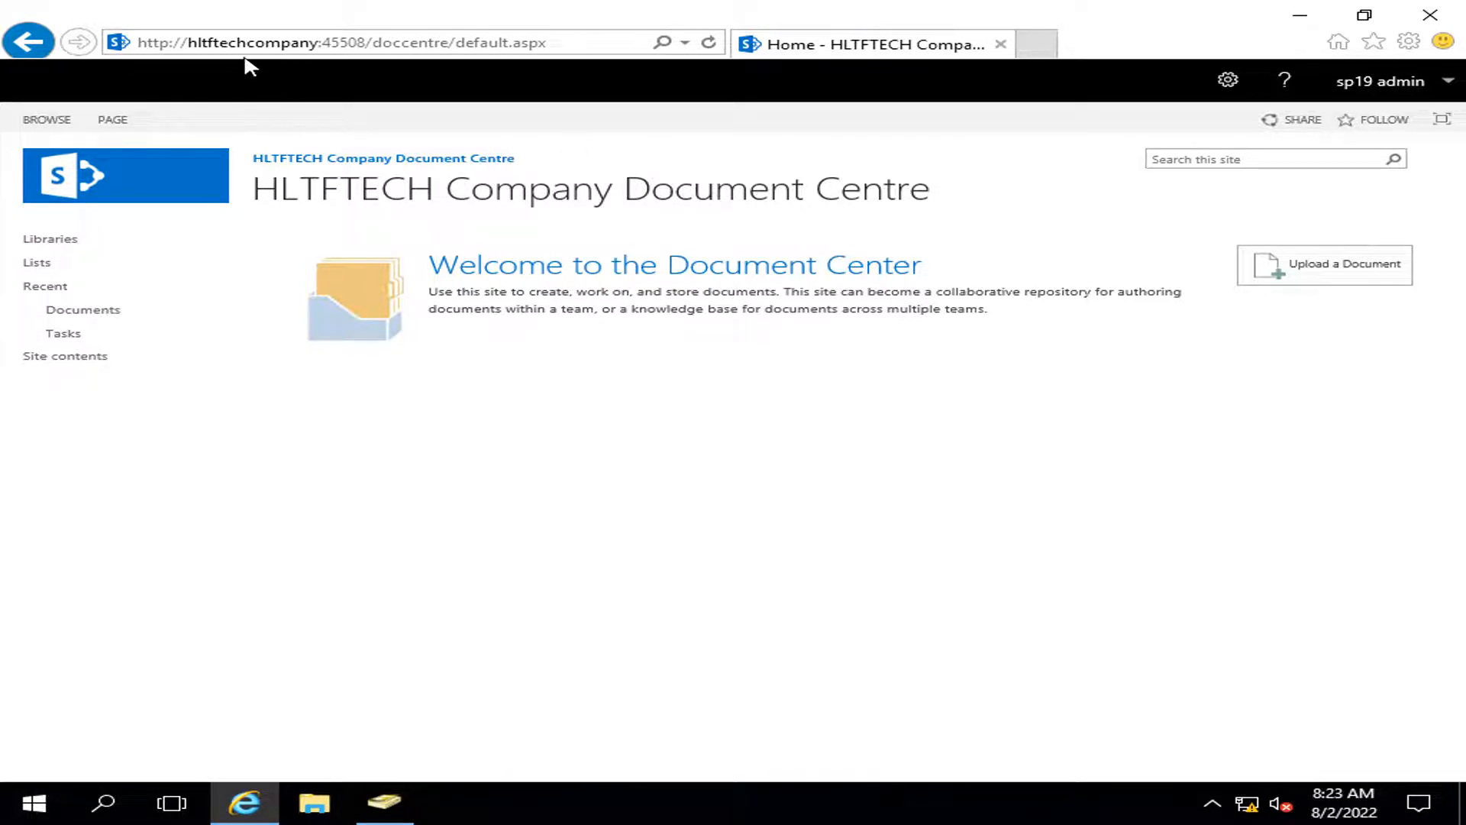
Step: Check the Document Centre's inherited site permissions, then return to the Document Centre home page
{"action": "left_click", "coordinate": [1227, 79]}
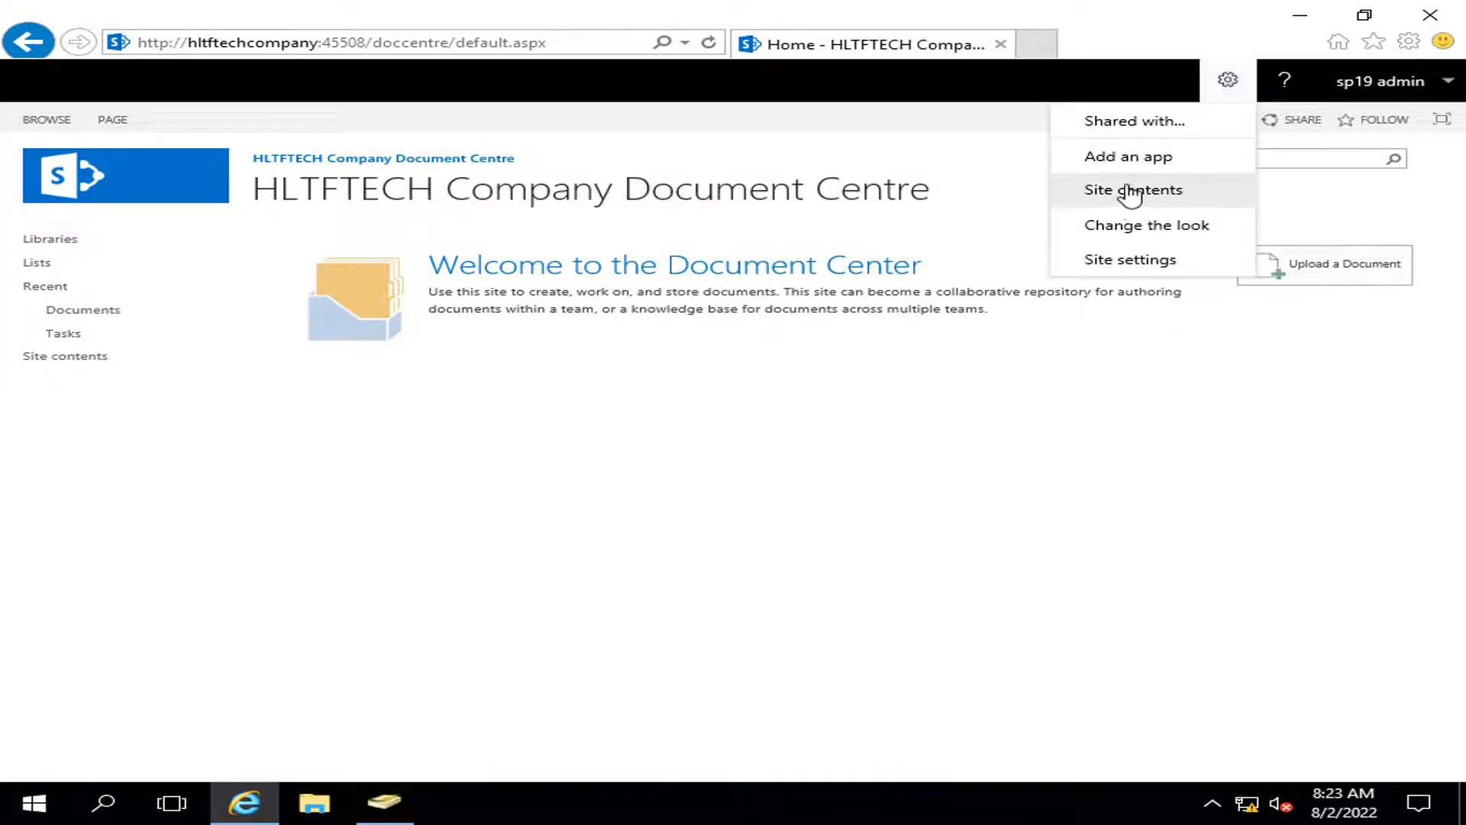
{"action": "left_click", "coordinate": [1150, 268]}
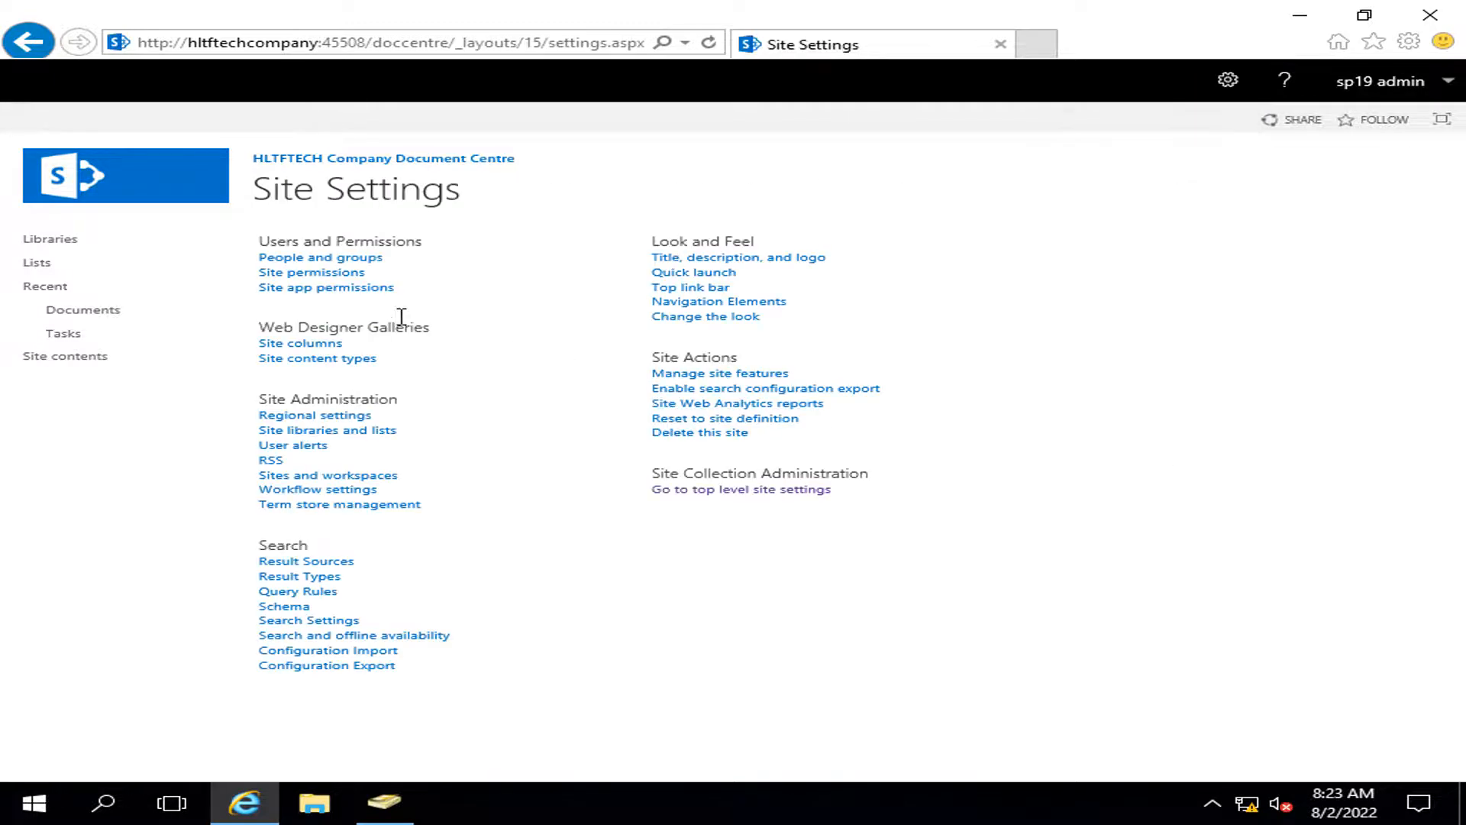
{"action": "left_click", "coordinate": [324, 271]}
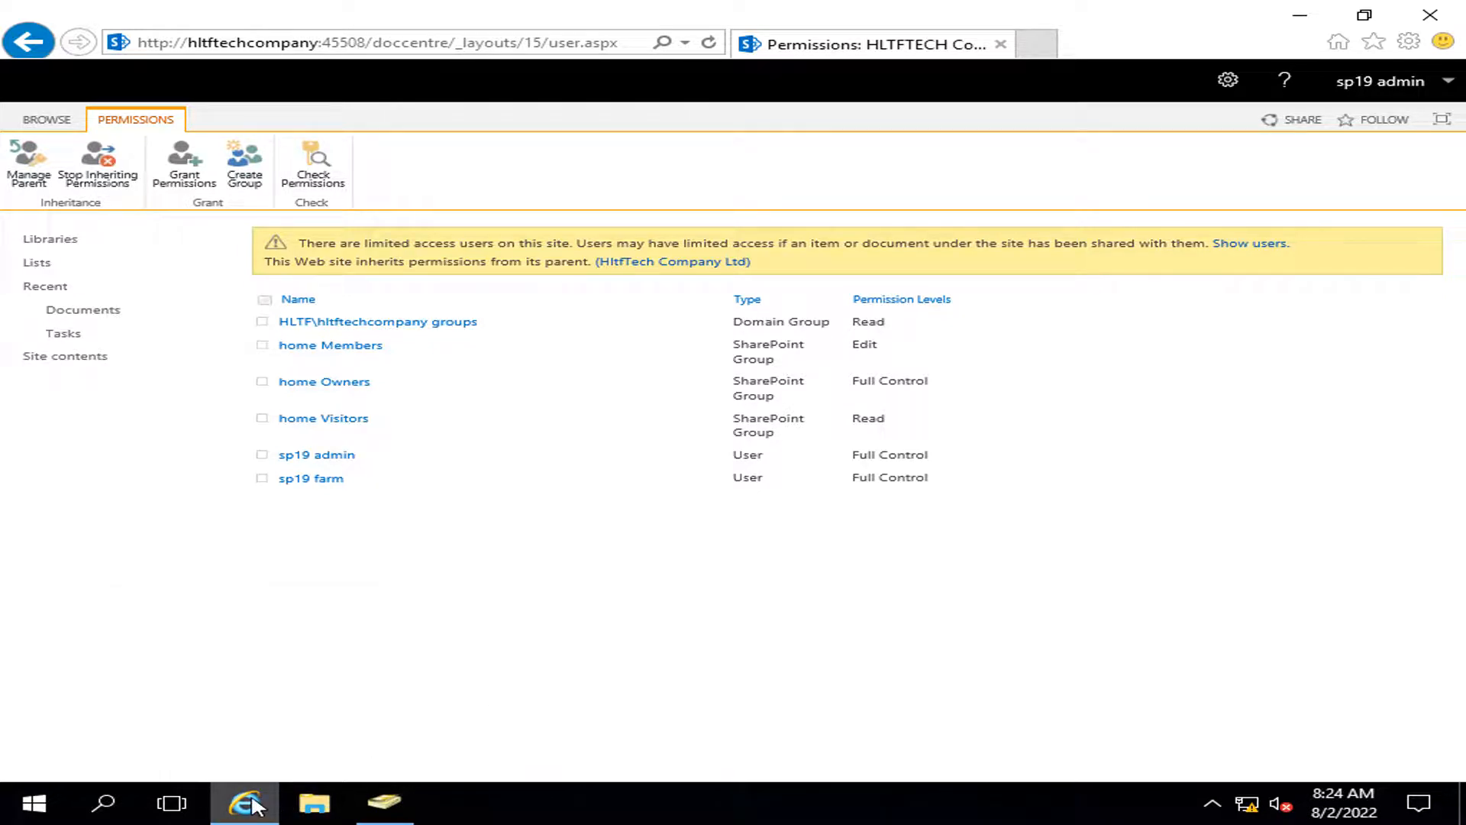
{"action": "left_click", "coordinate": [28, 42]}
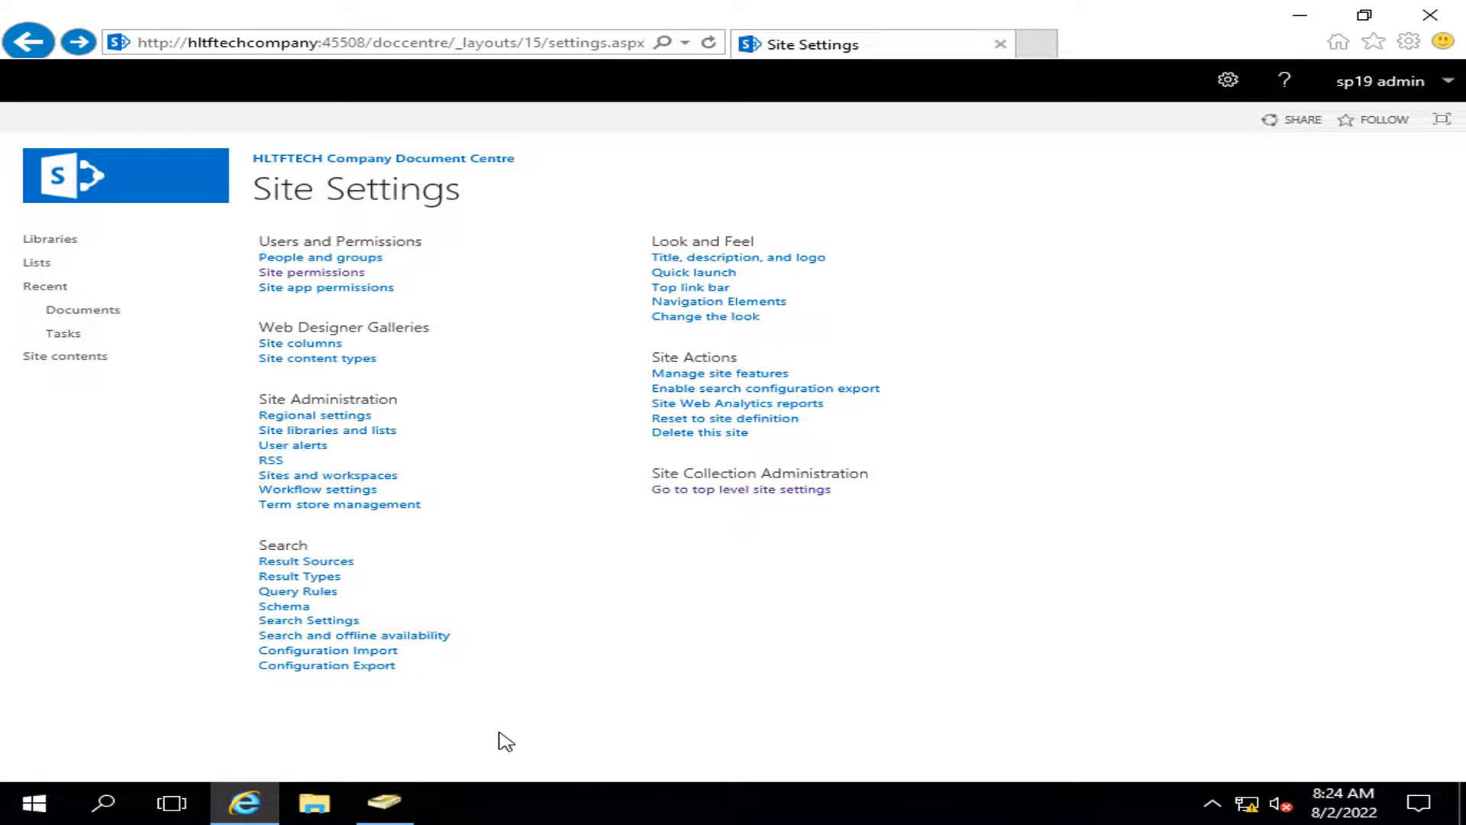
{"action": "left_click", "coordinate": [302, 160]}
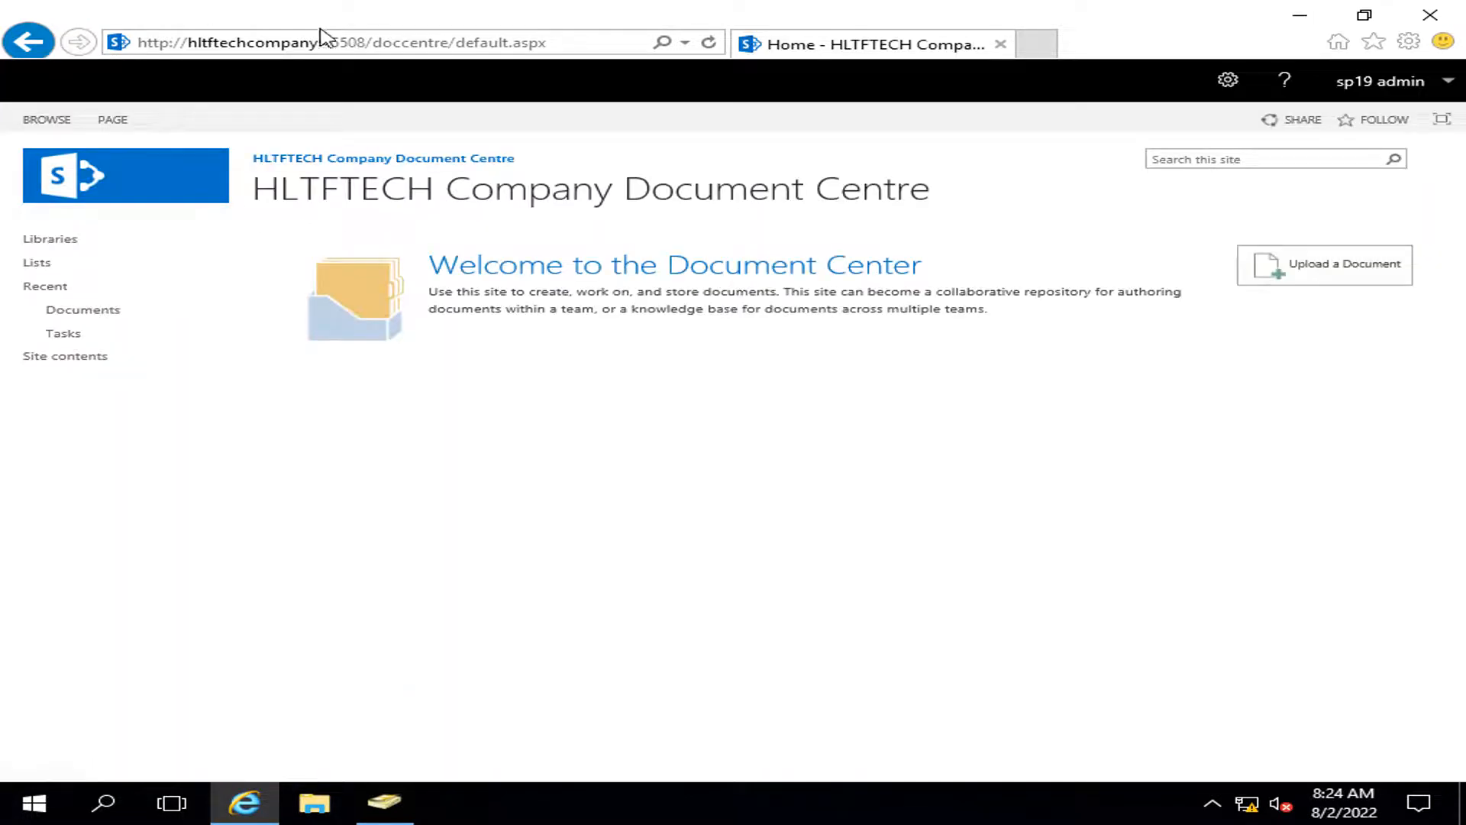
Step: Trim the web address to hltftechcompany:45508/ to load the root home page
{"action": "left_click", "coordinate": [374, 41]}
{"action": "left_click", "coordinate": [374, 41]}
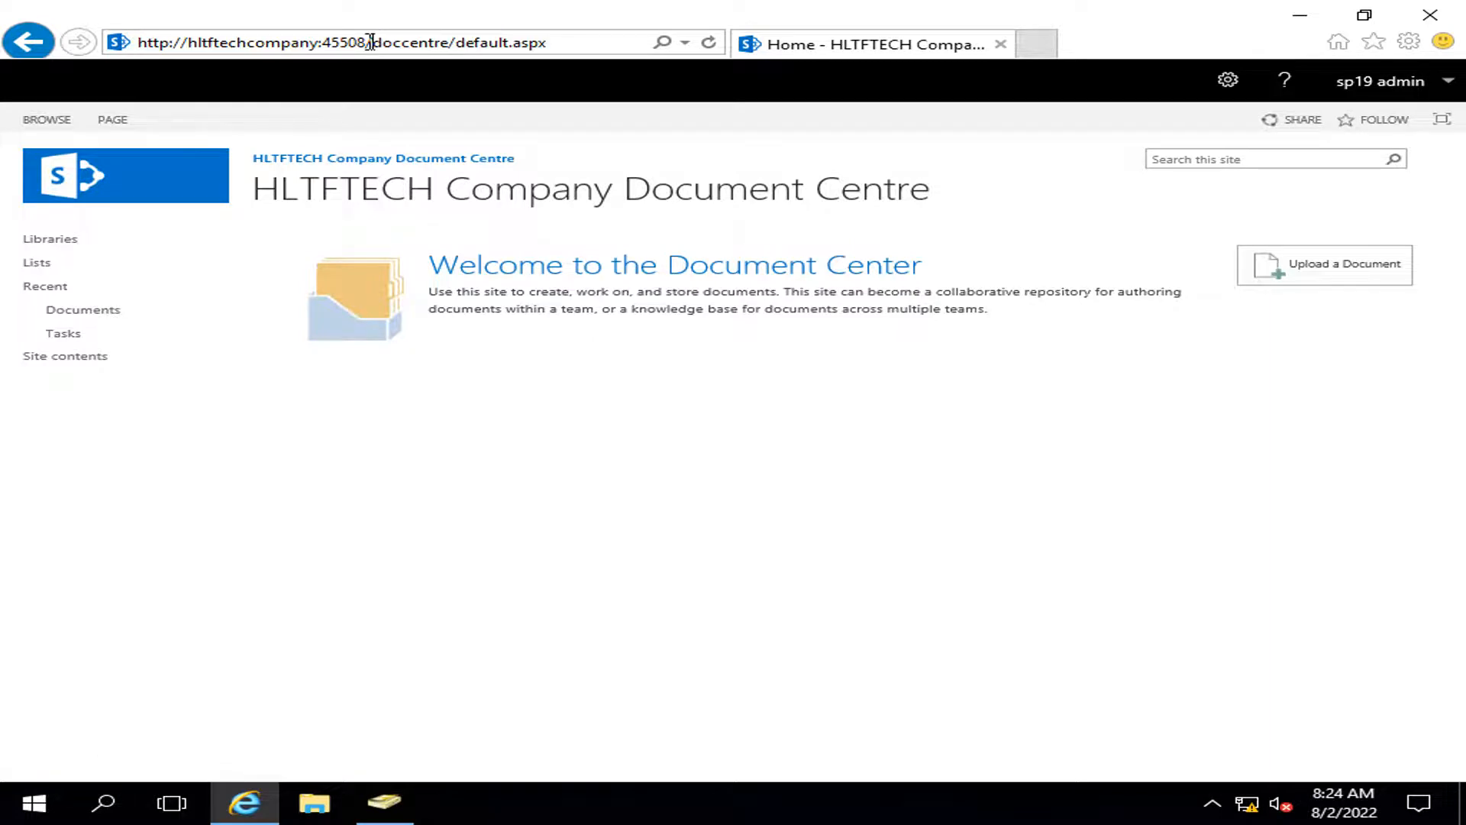
{"action": "key", "text": "shift+End"}
{"action": "key", "text": "BackSpace"}
{"action": "key", "text": "Return"}
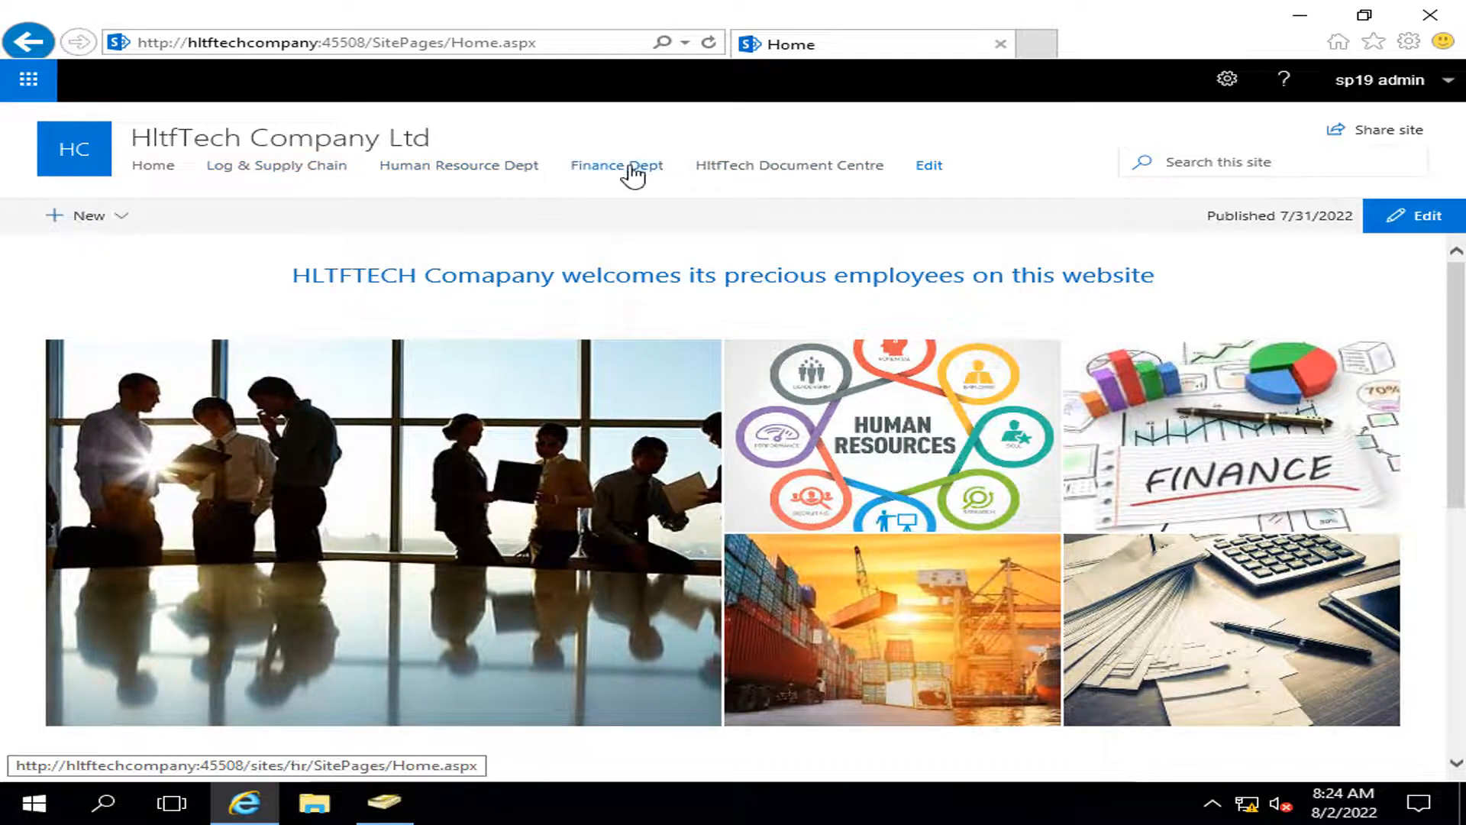
Step: Open the Log & Supply Chain site's permissions page
{"action": "left_click", "coordinate": [280, 173]}
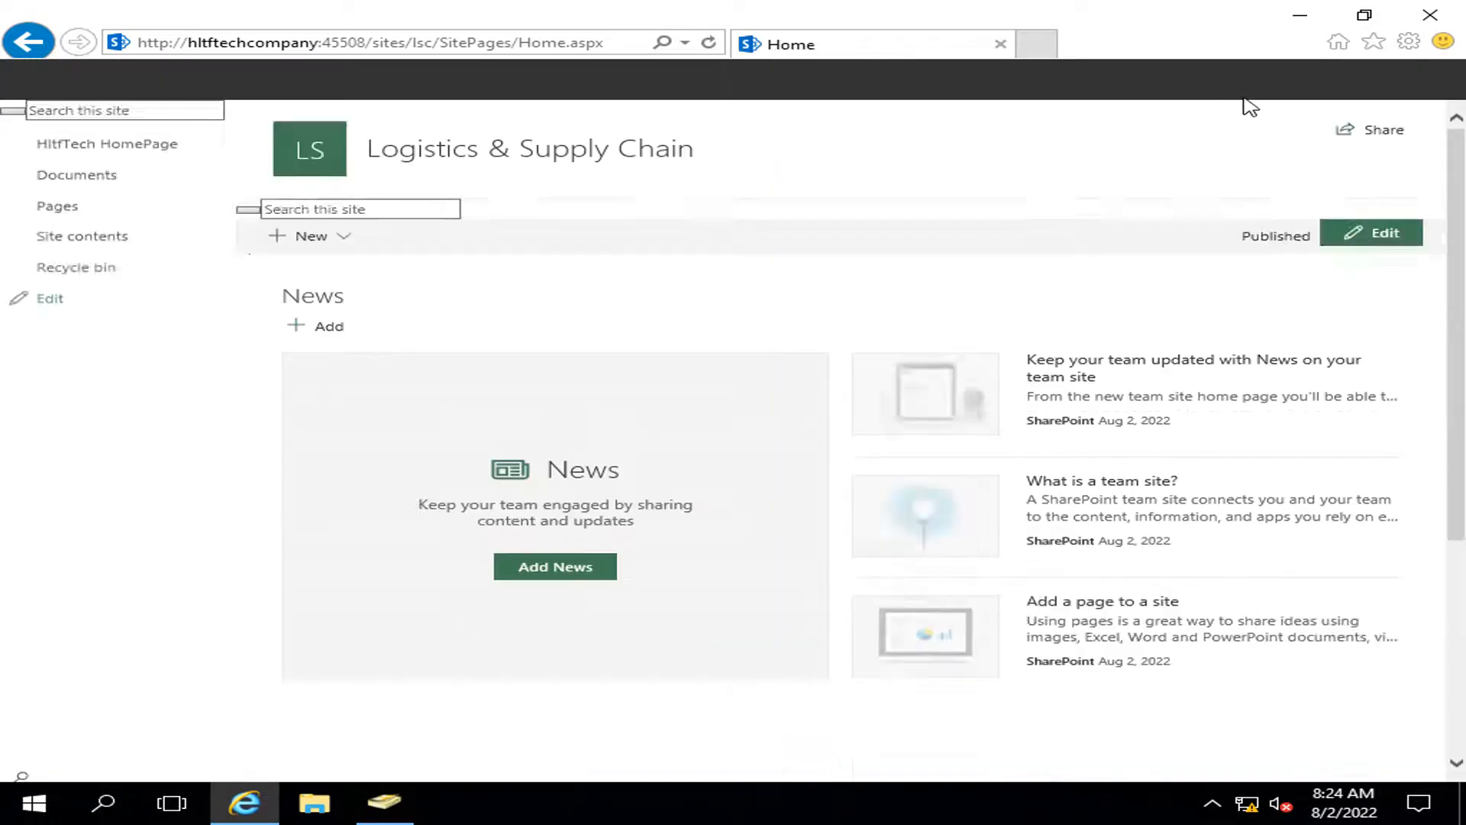
{"action": "left_click", "coordinate": [1227, 83]}
{"action": "left_click", "coordinate": [1161, 229]}
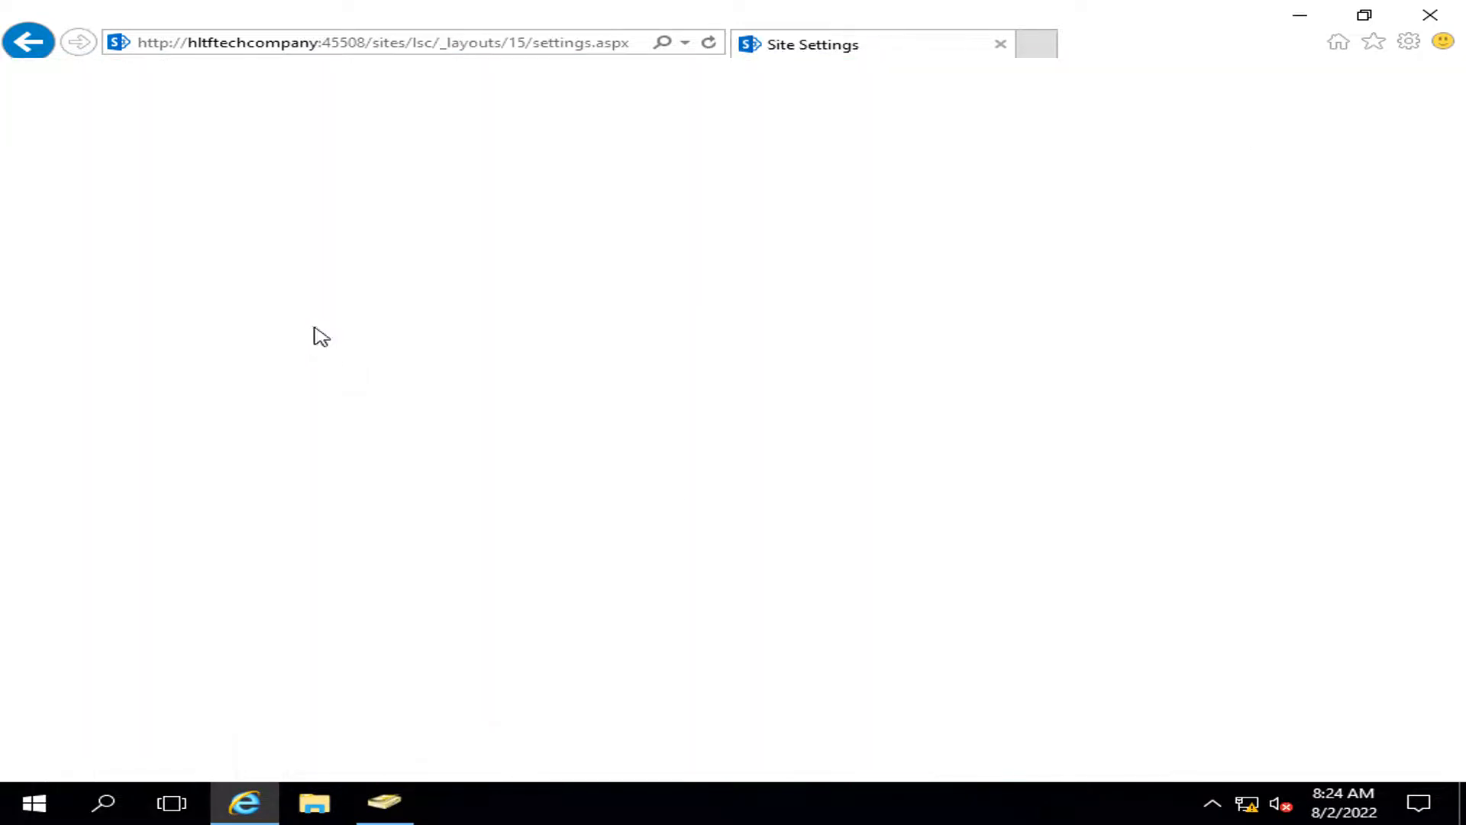
{"action": "left_click", "coordinate": [308, 275]}
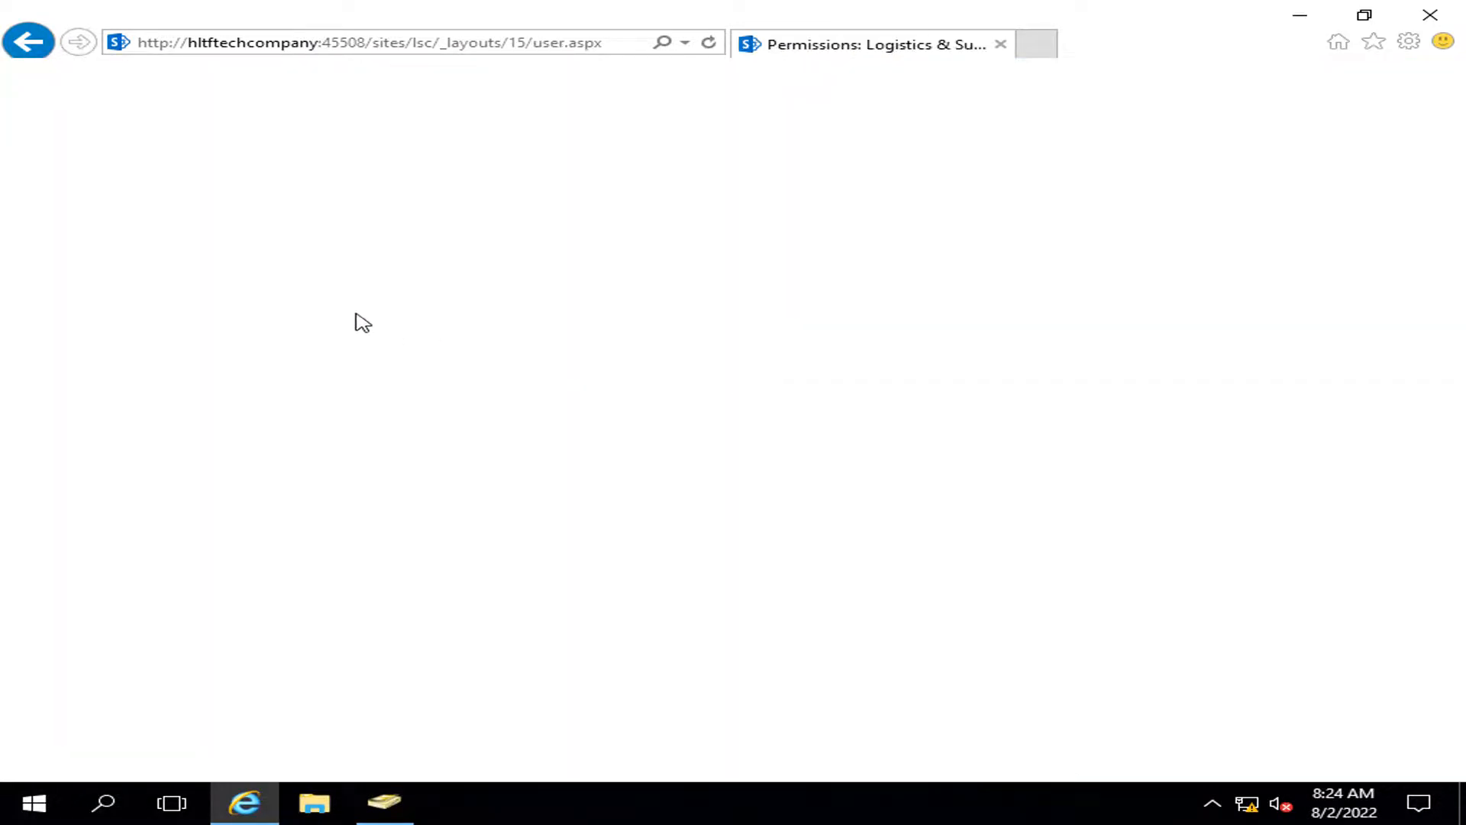
Step: Share the Logistics site with HLTF\log employee at Read, refresh, and return home
{"action": "left_click", "coordinate": [40, 164]}
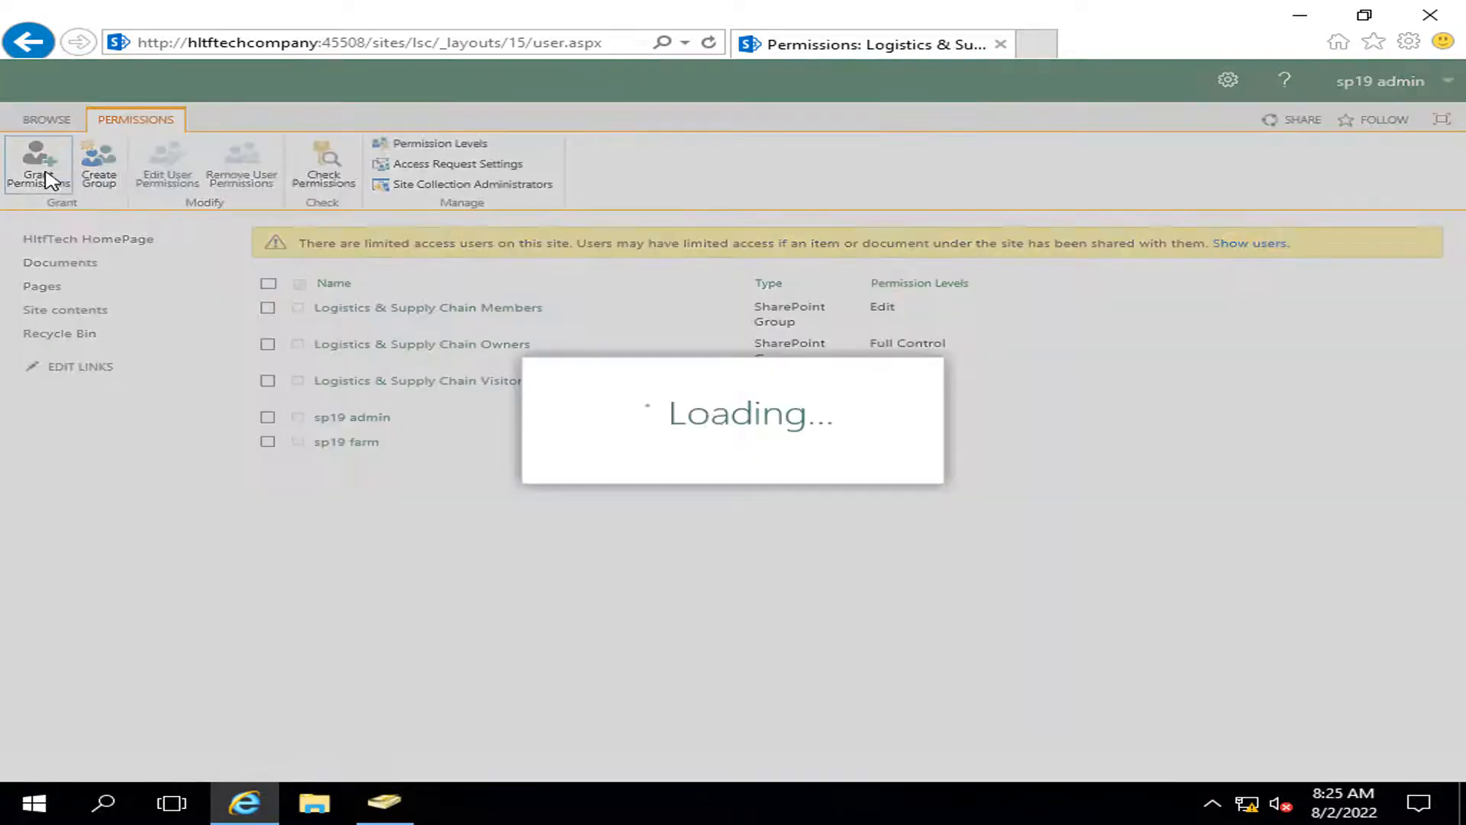
{"action": "type", "text": "lo"}
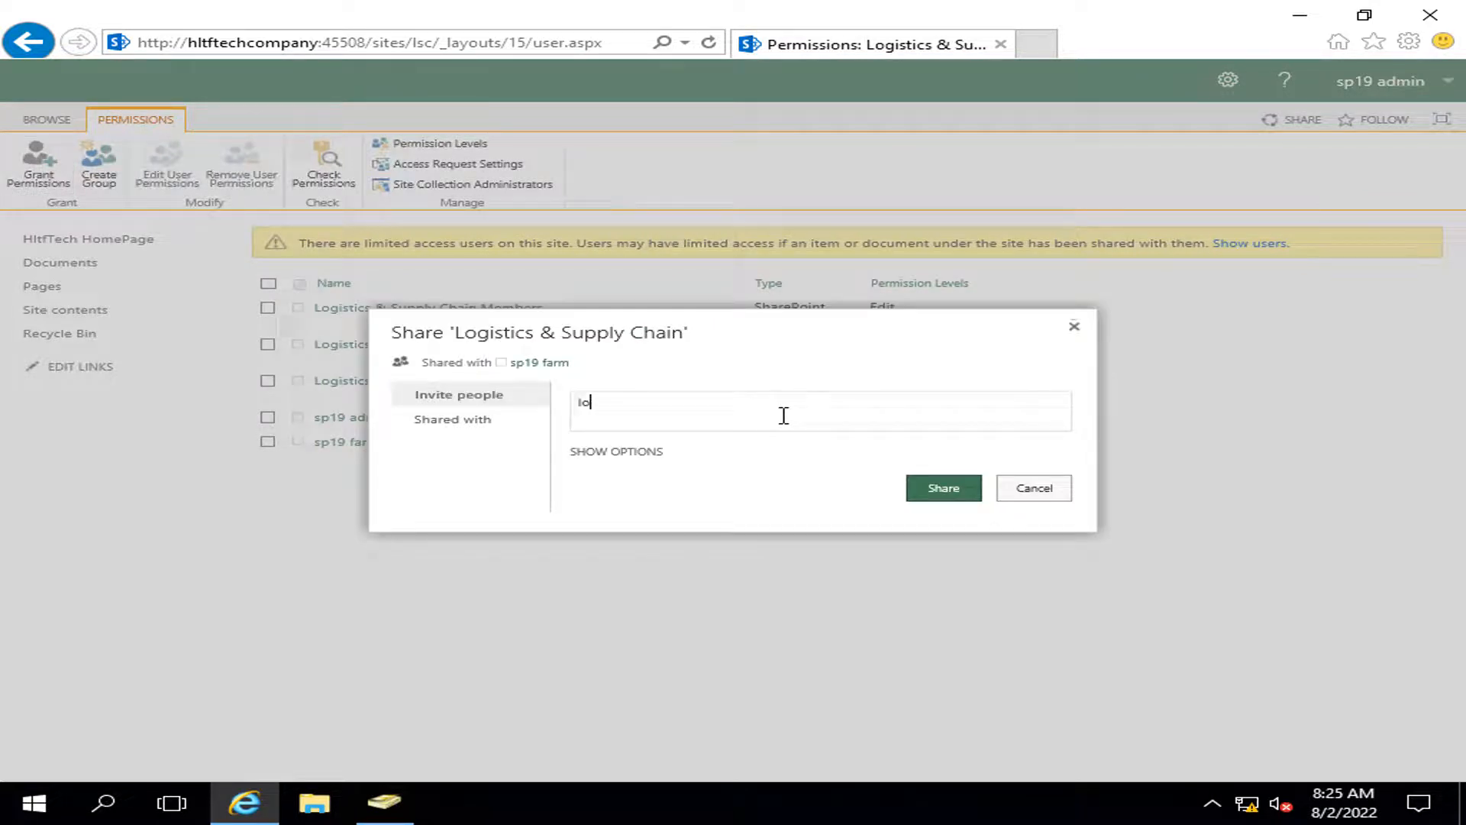
{"action": "type", "text": "g"}
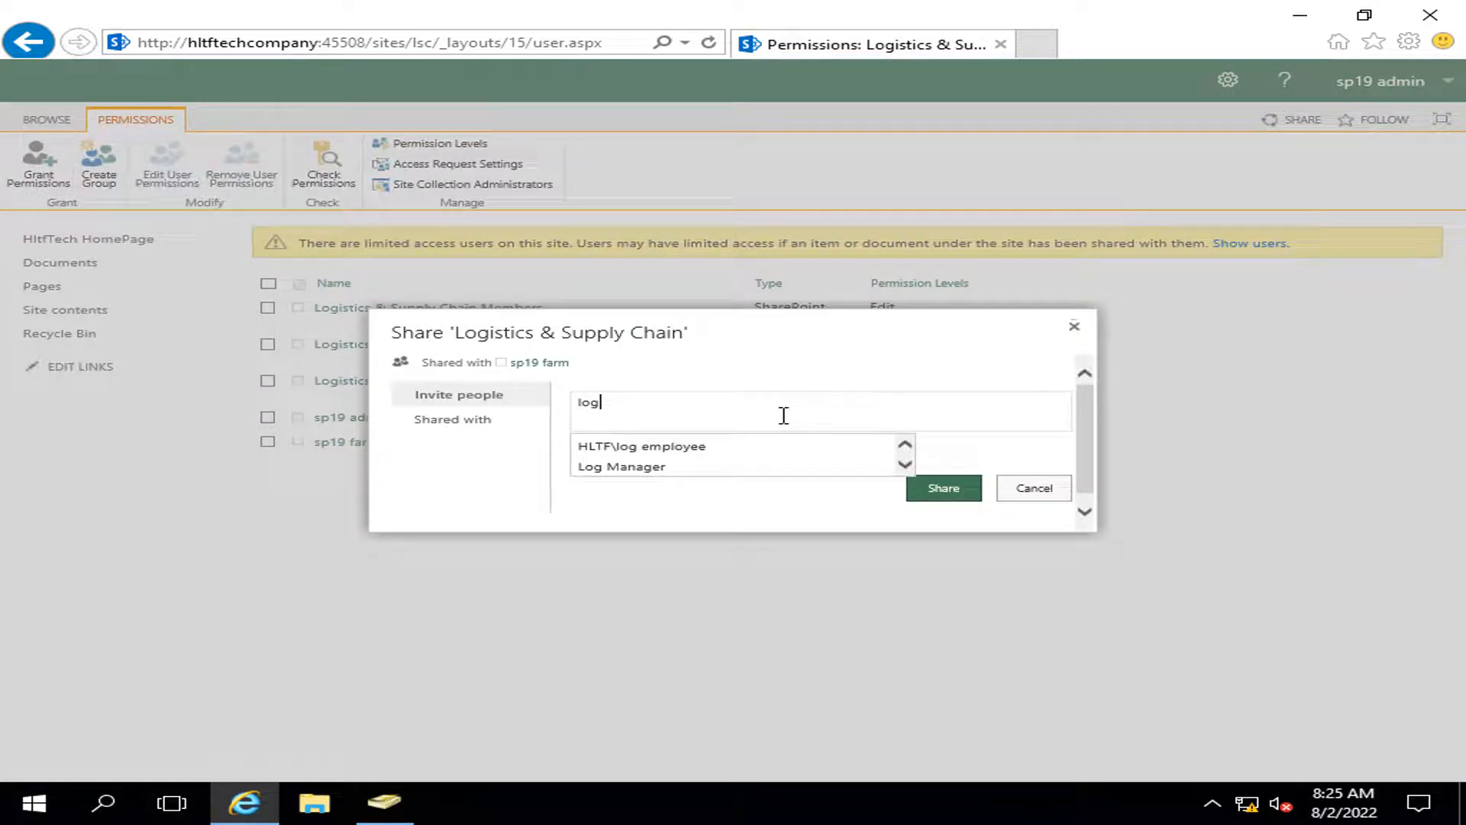
{"action": "left_click", "coordinate": [745, 449]}
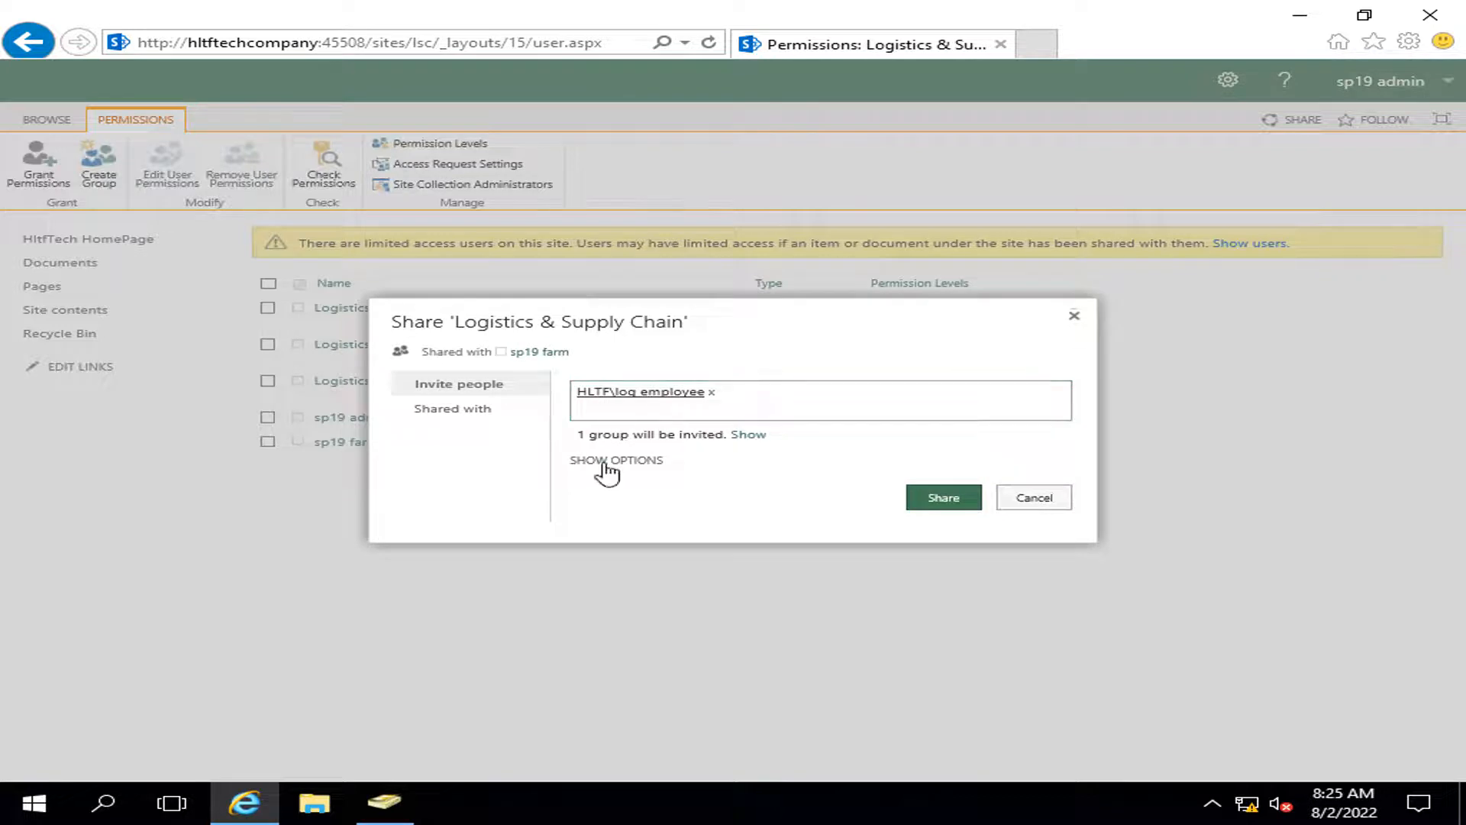
{"action": "left_click", "coordinate": [607, 460]}
{"action": "left_click", "coordinate": [870, 487]}
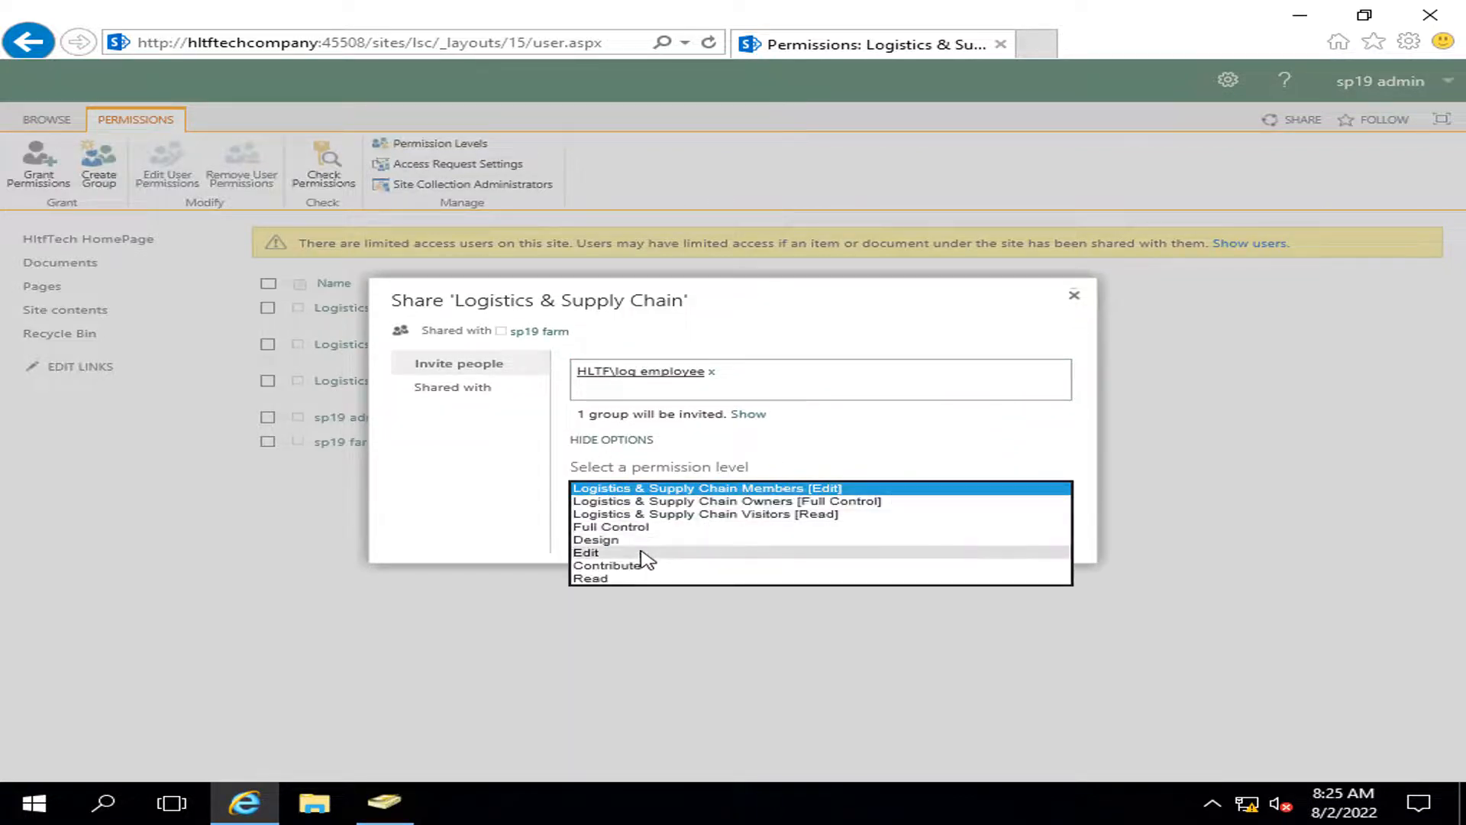
{"action": "left_click", "coordinate": [641, 578]}
{"action": "left_click", "coordinate": [943, 530]}
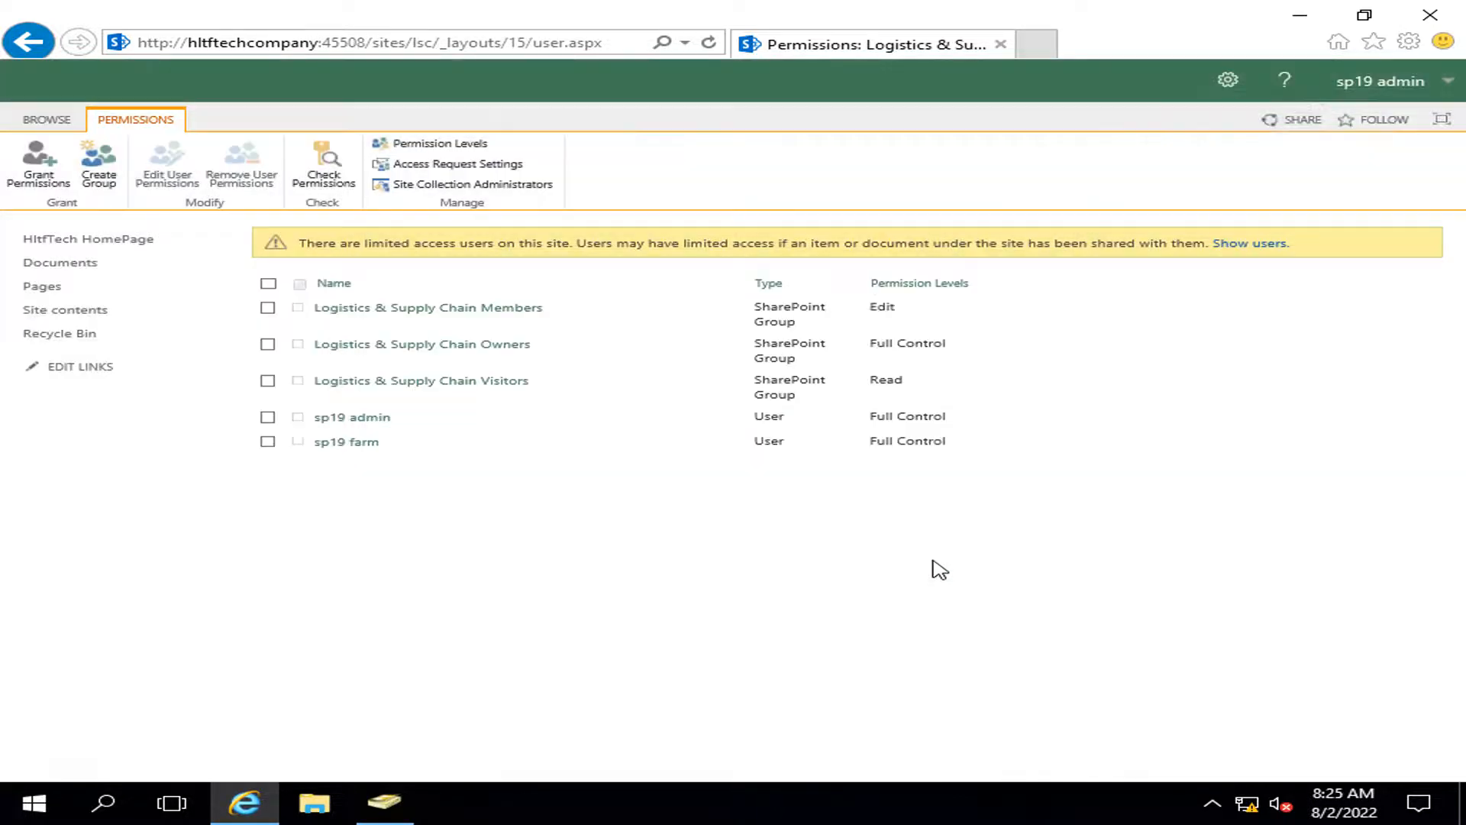
{"action": "left_click", "coordinate": [709, 44]}
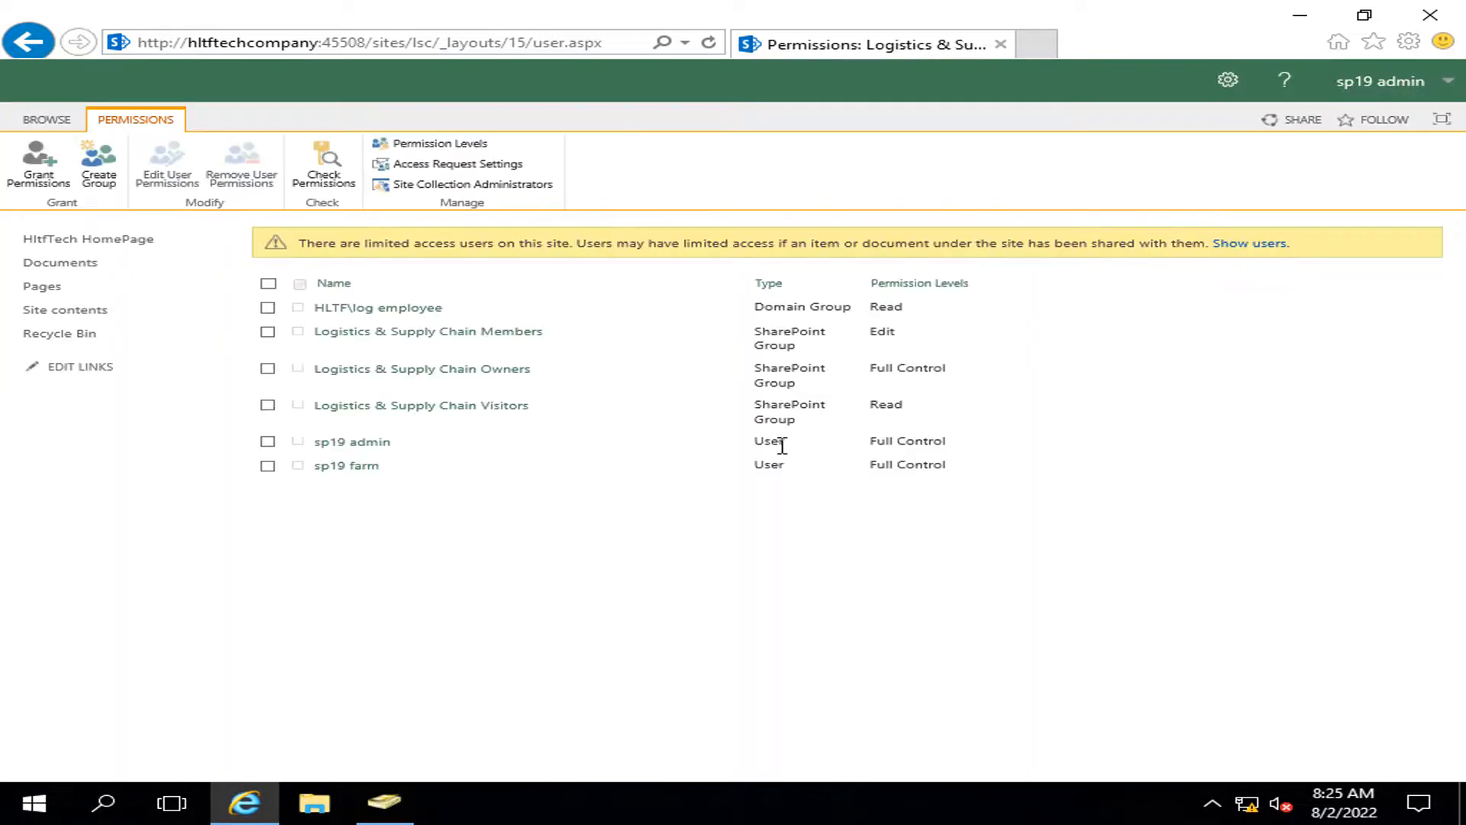
{"action": "left_click", "coordinate": [95, 243]}
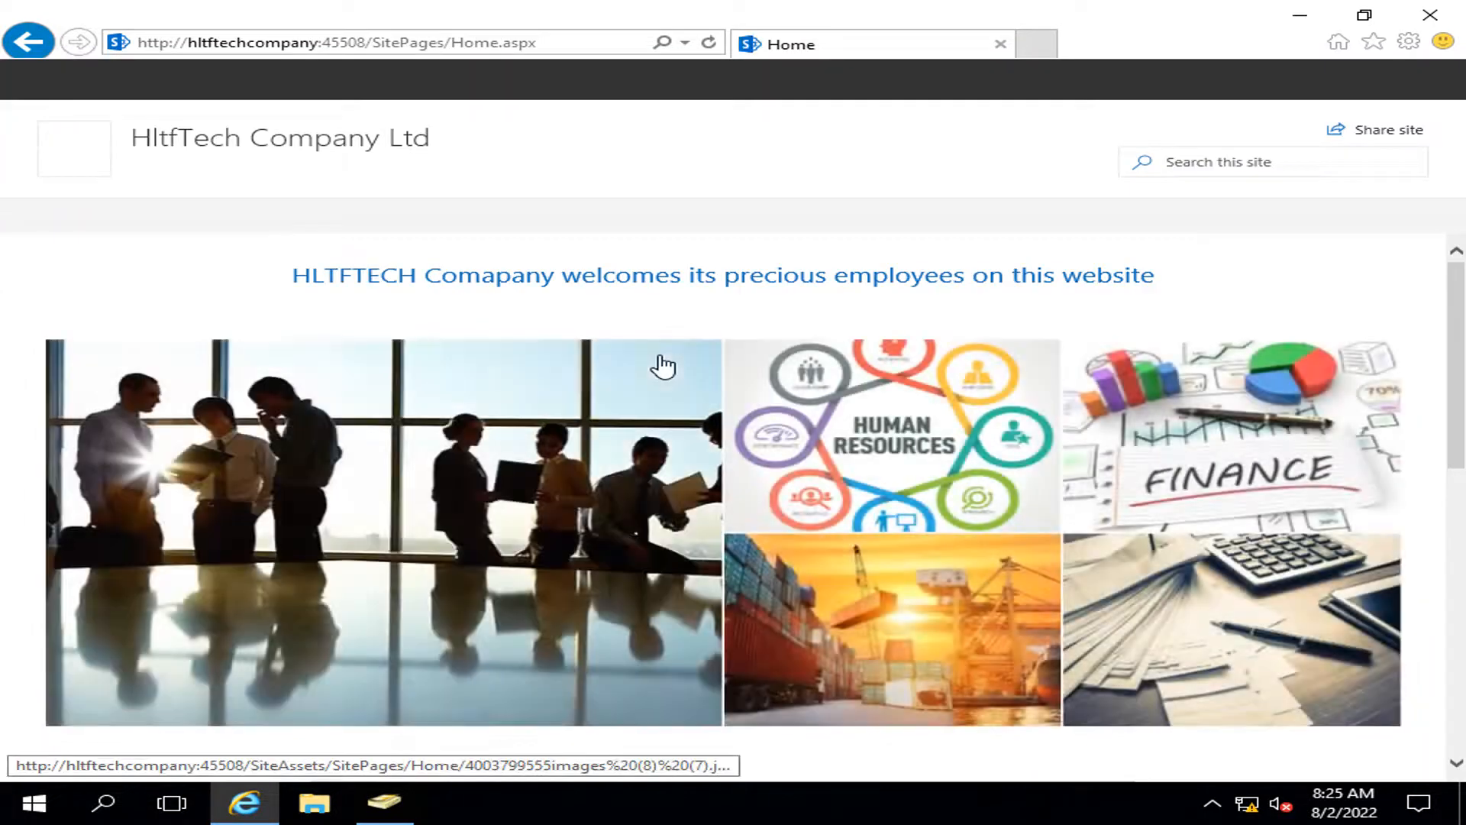
Step: Open the Human Resource Dept site's Permissions page via Site information and all site settings
{"action": "left_click", "coordinate": [469, 171]}
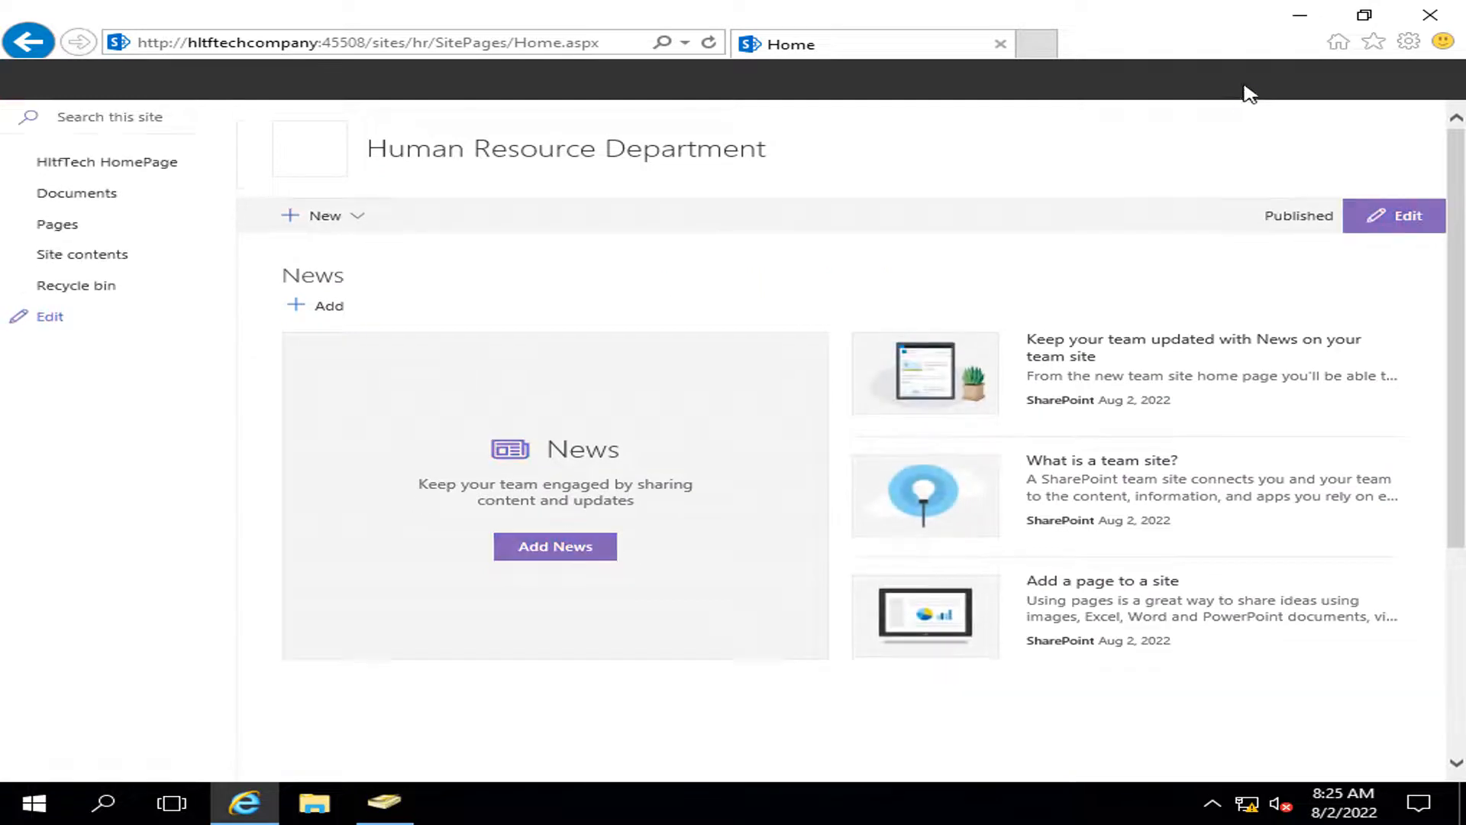
{"action": "left_click", "coordinate": [1242, 86]}
{"action": "left_click", "coordinate": [1188, 228]}
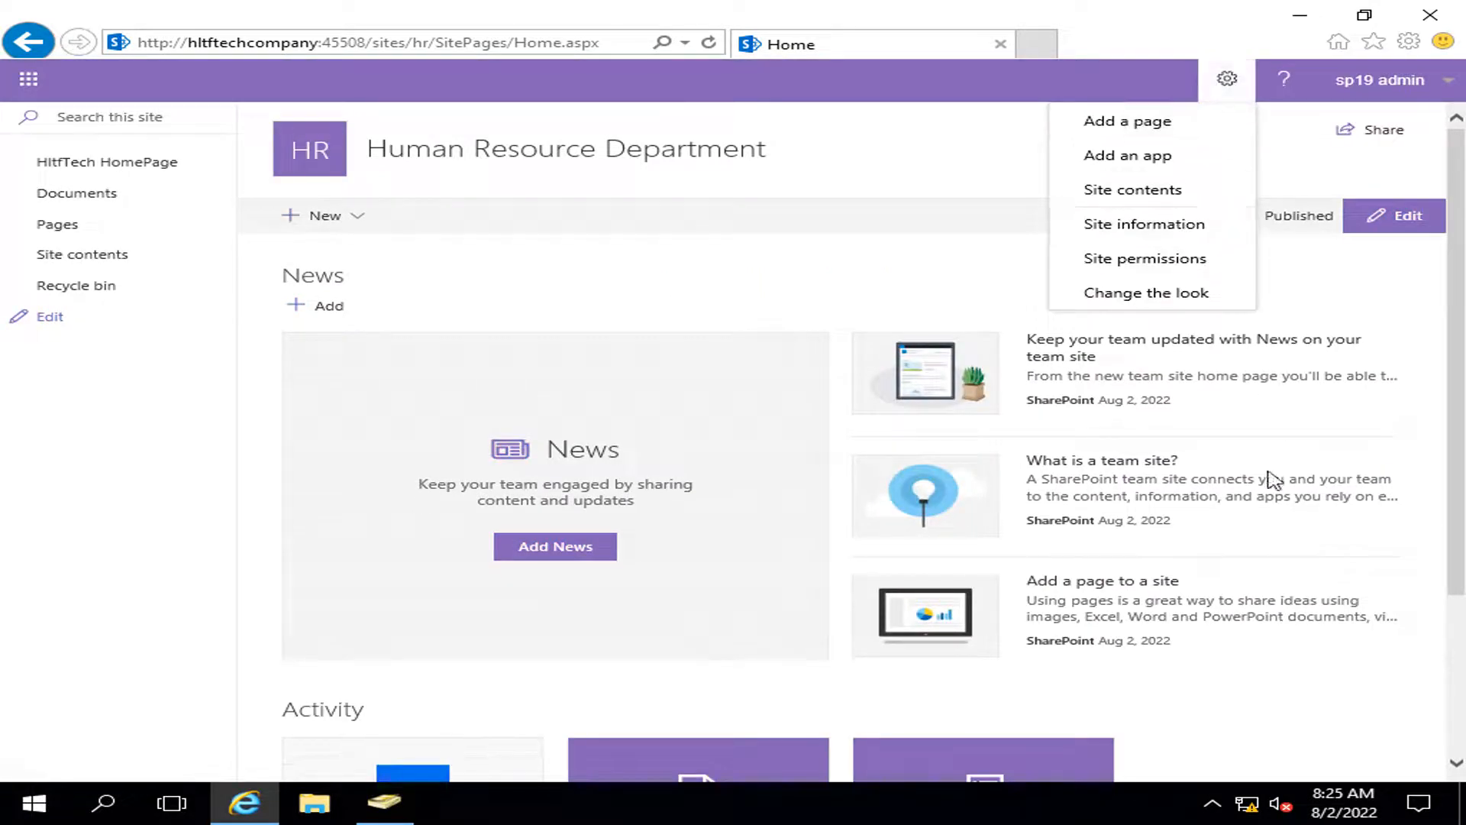
{"action": "left_click", "coordinate": [1189, 530]}
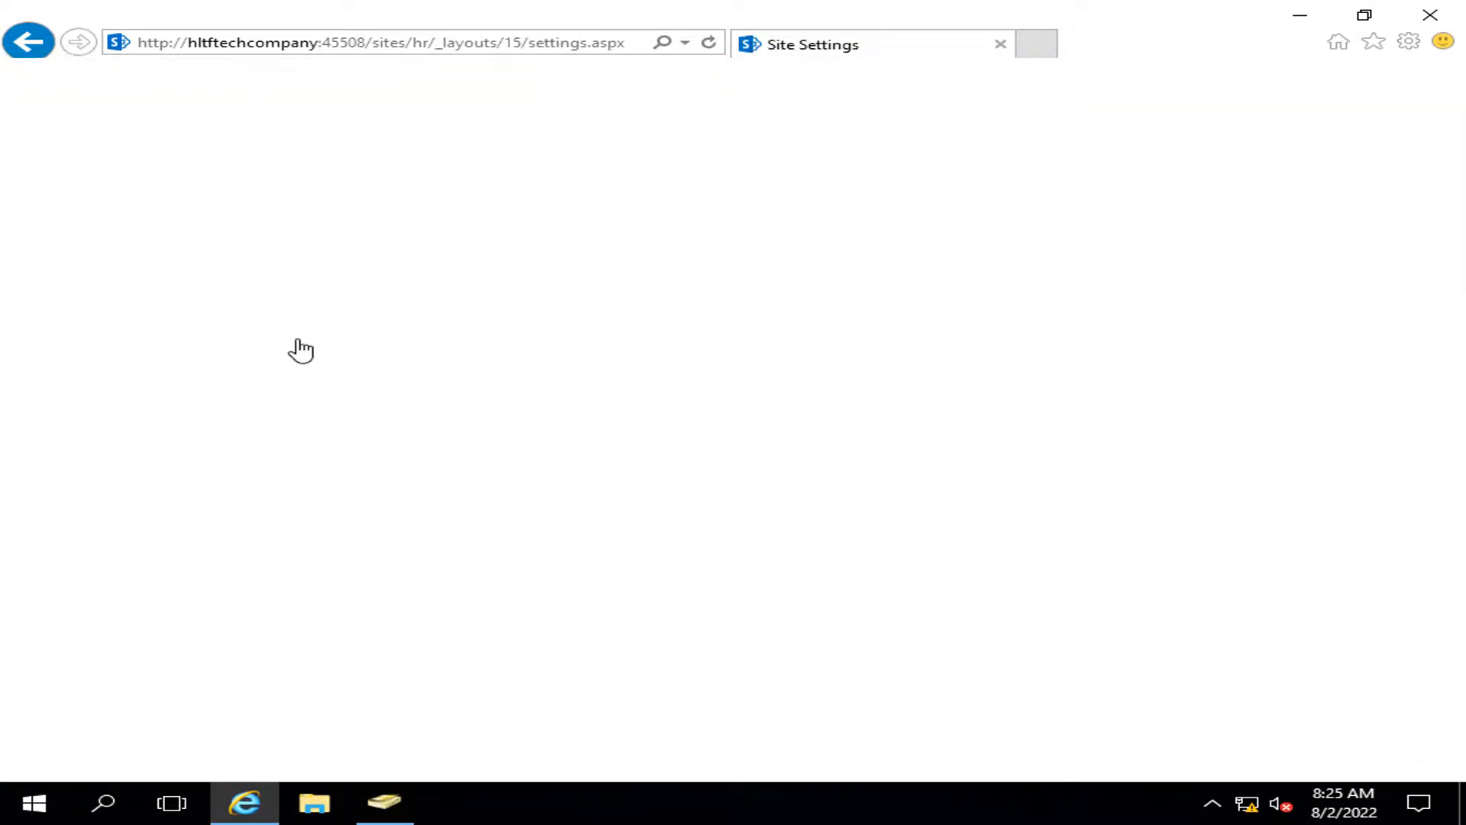
{"action": "left_click", "coordinate": [325, 272]}
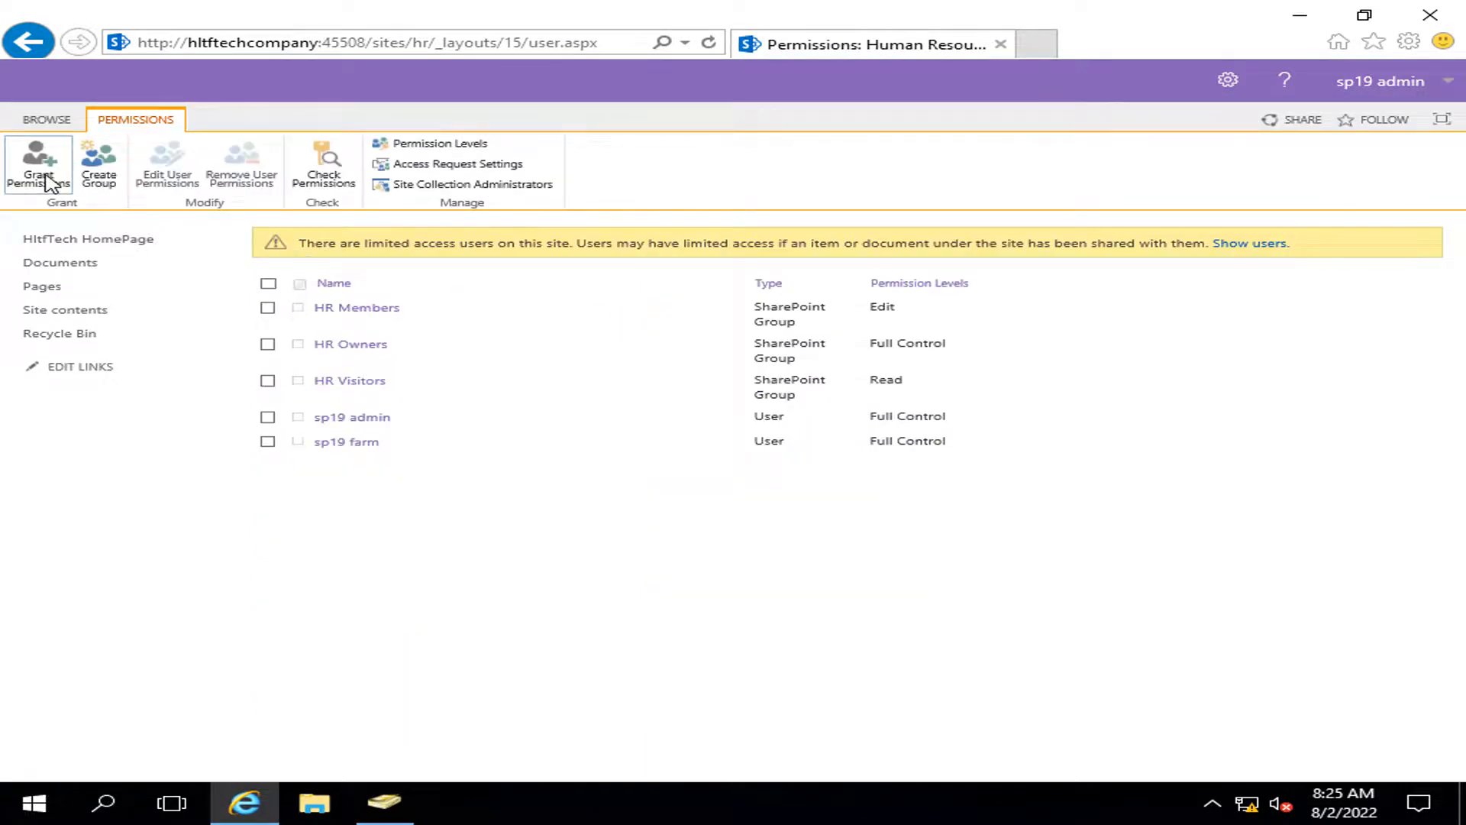
Step: Share the HR site with HLTF\hr employees at Read, then return to the company home page
{"action": "left_click", "coordinate": [42, 172]}
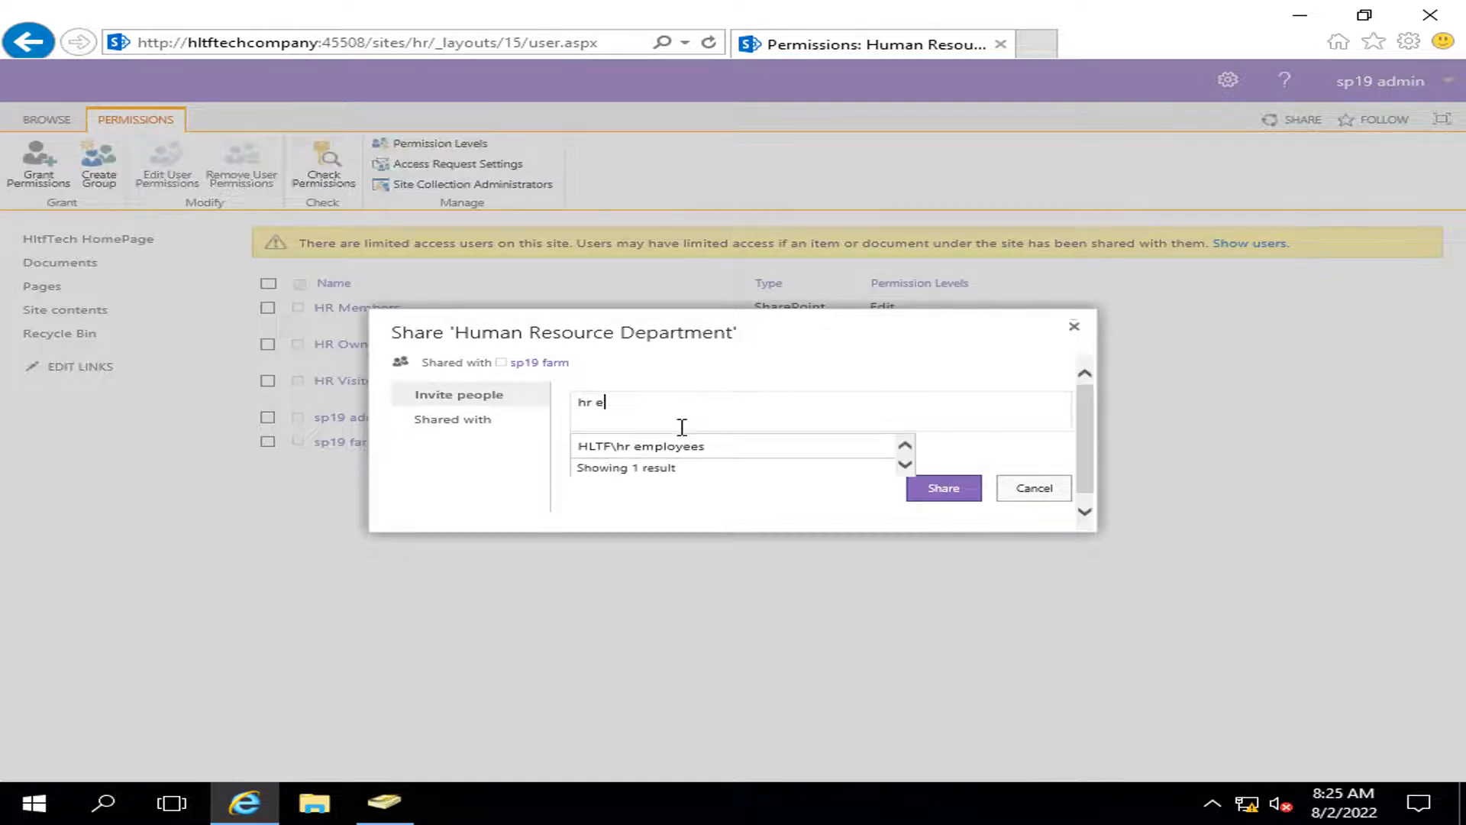
{"action": "left_click", "coordinate": [730, 445]}
{"action": "left_click", "coordinate": [658, 461]}
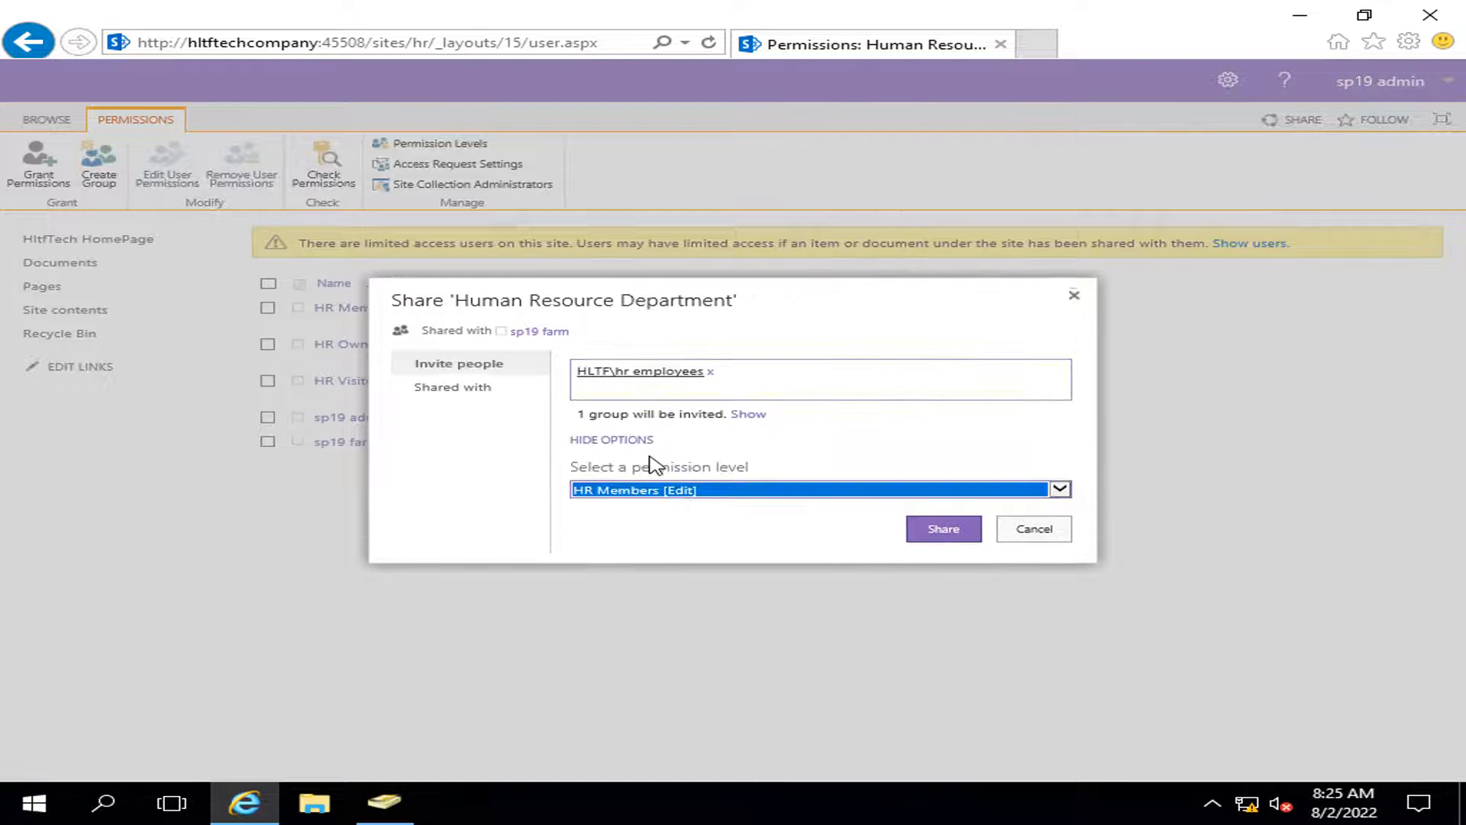
{"action": "left_click", "coordinate": [767, 491]}
{"action": "left_click", "coordinate": [621, 579]}
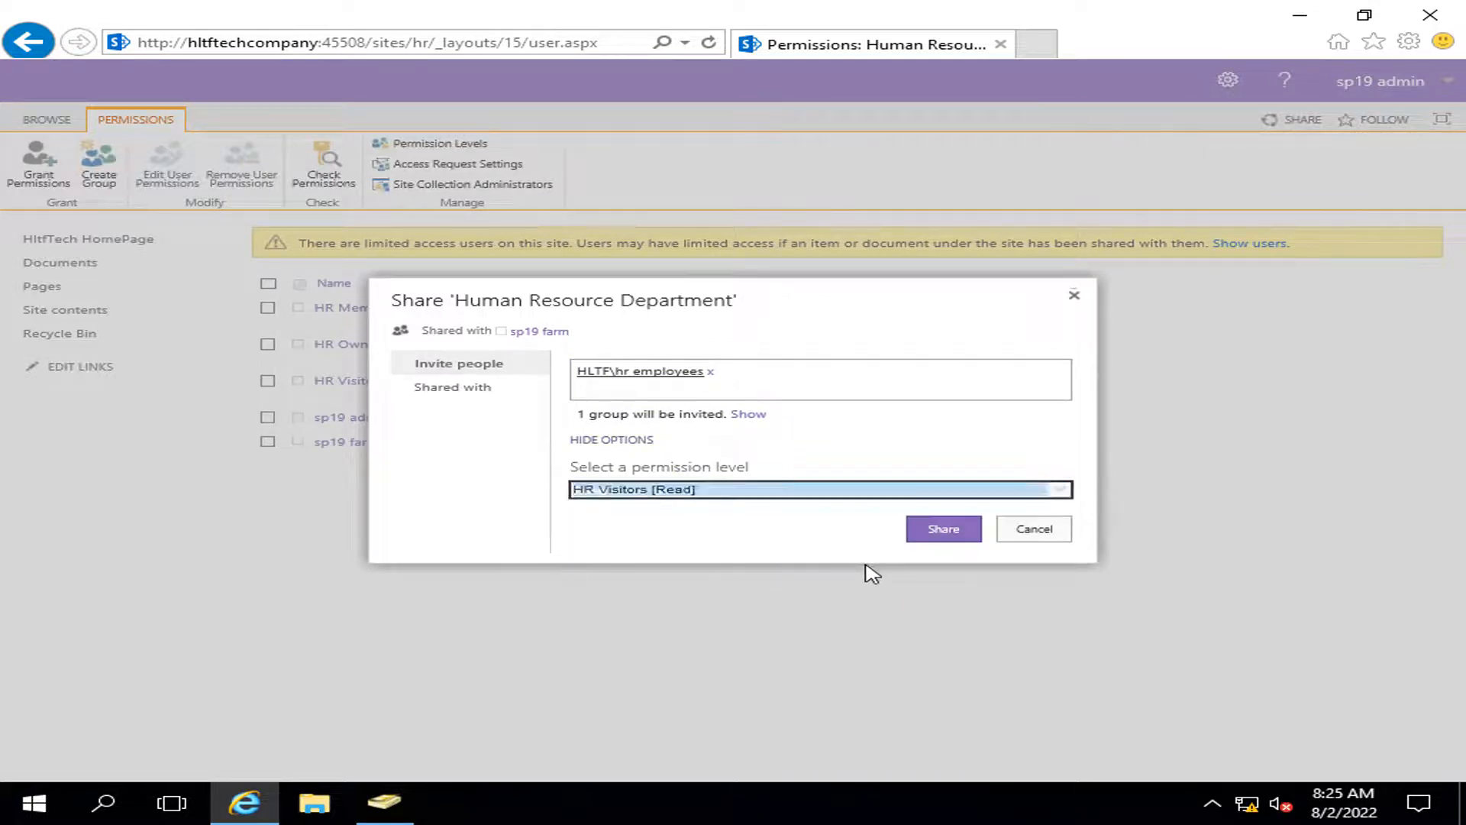
{"action": "left_click", "coordinate": [949, 530]}
{"action": "left_click", "coordinate": [37, 239]}
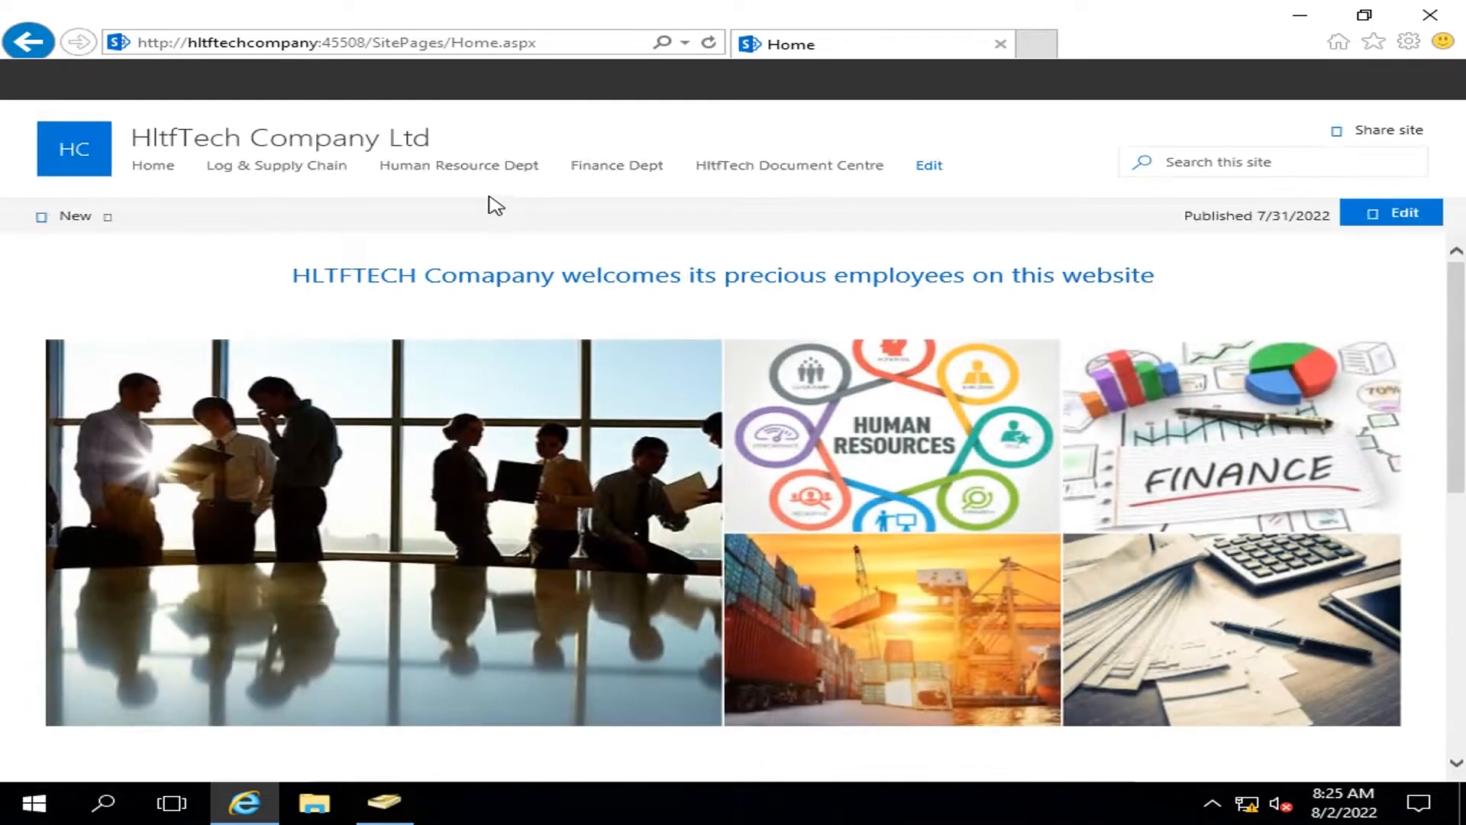
Step: Open the Finance Department site's permissions page
{"action": "left_click", "coordinate": [653, 168]}
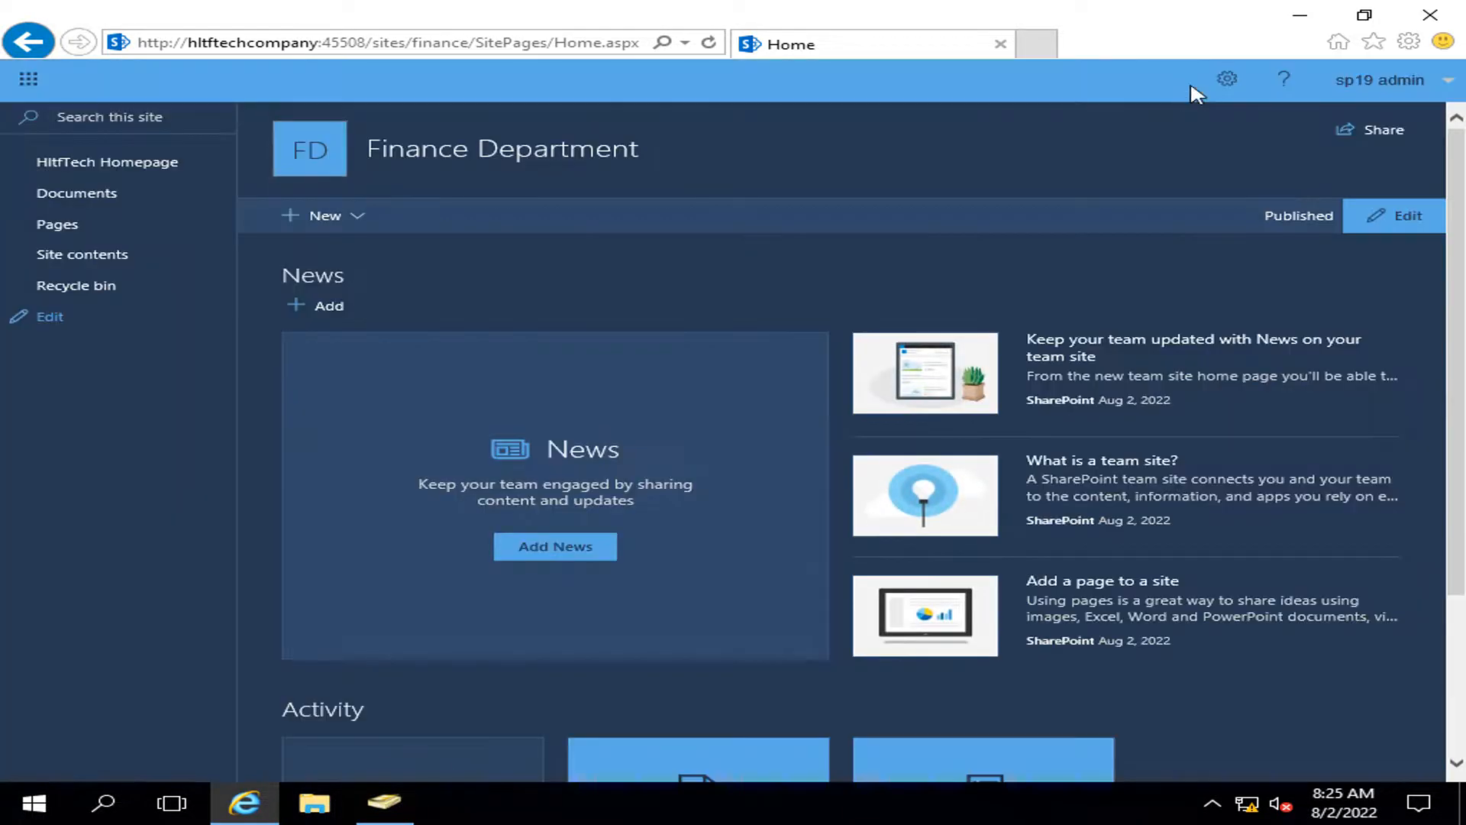
{"action": "left_click", "coordinate": [1227, 80]}
{"action": "left_click", "coordinate": [1166, 229]}
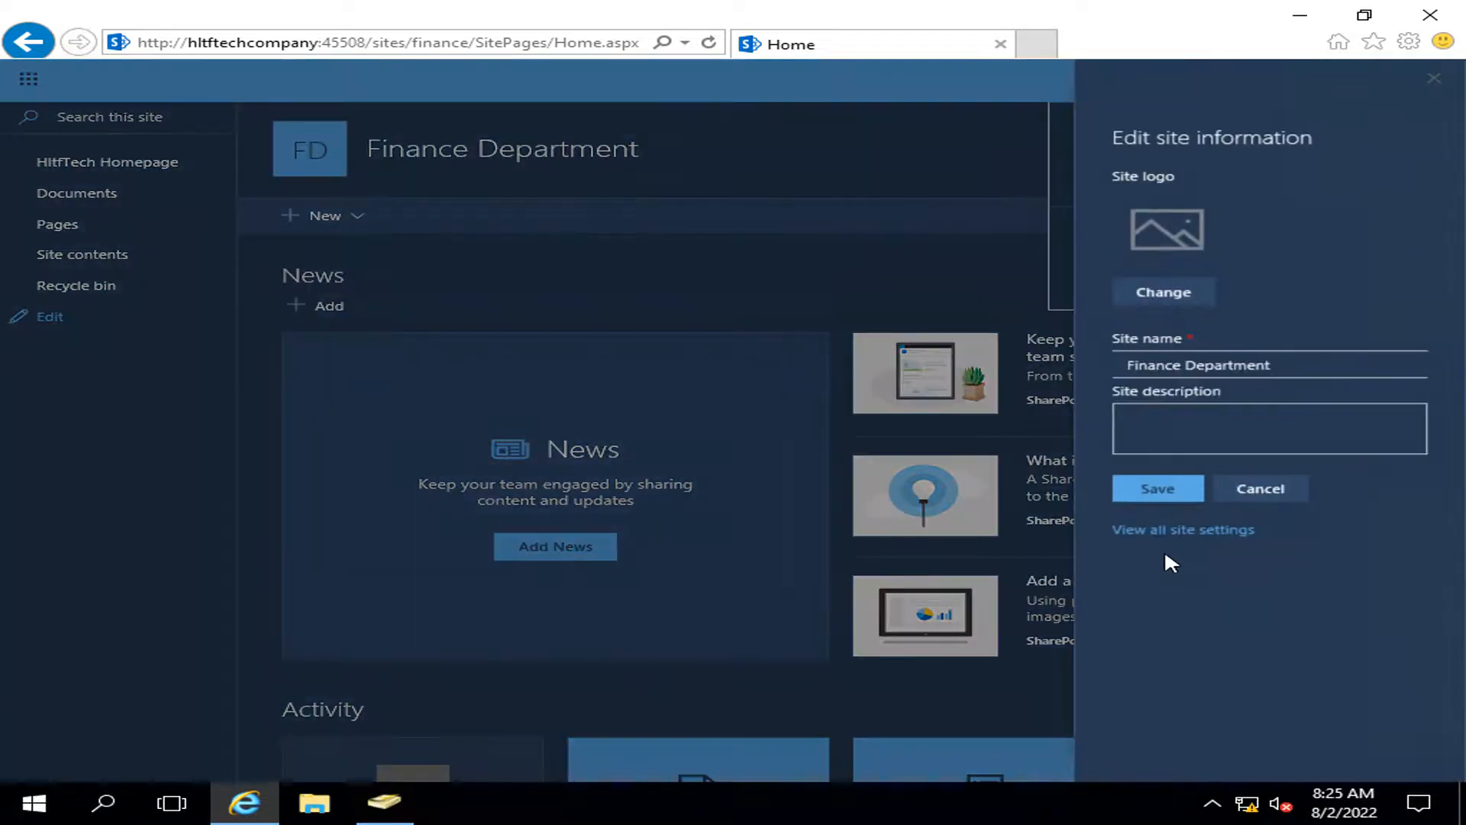
{"action": "left_click", "coordinate": [1179, 526]}
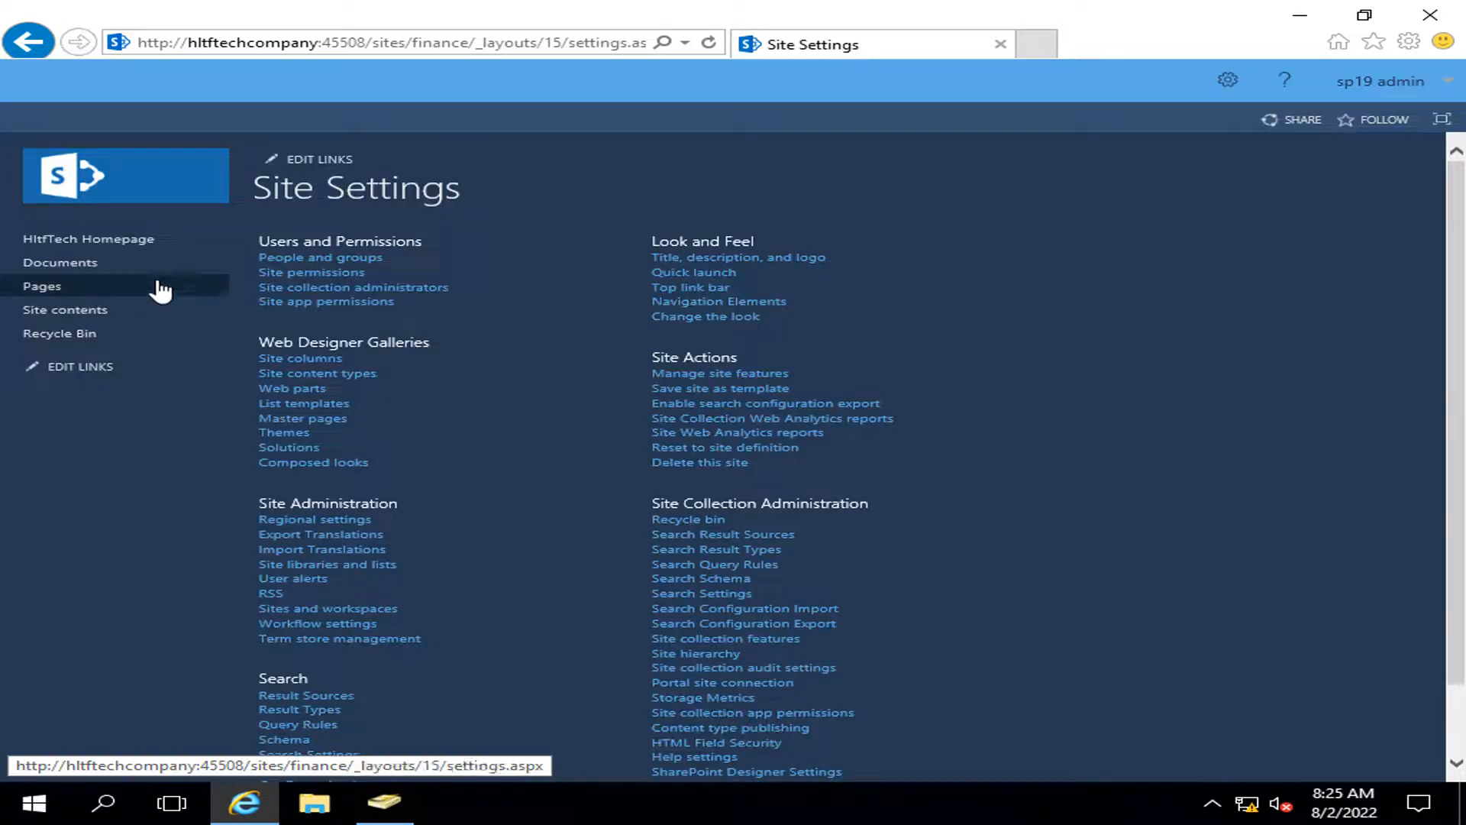
{"action": "left_click", "coordinate": [290, 275]}
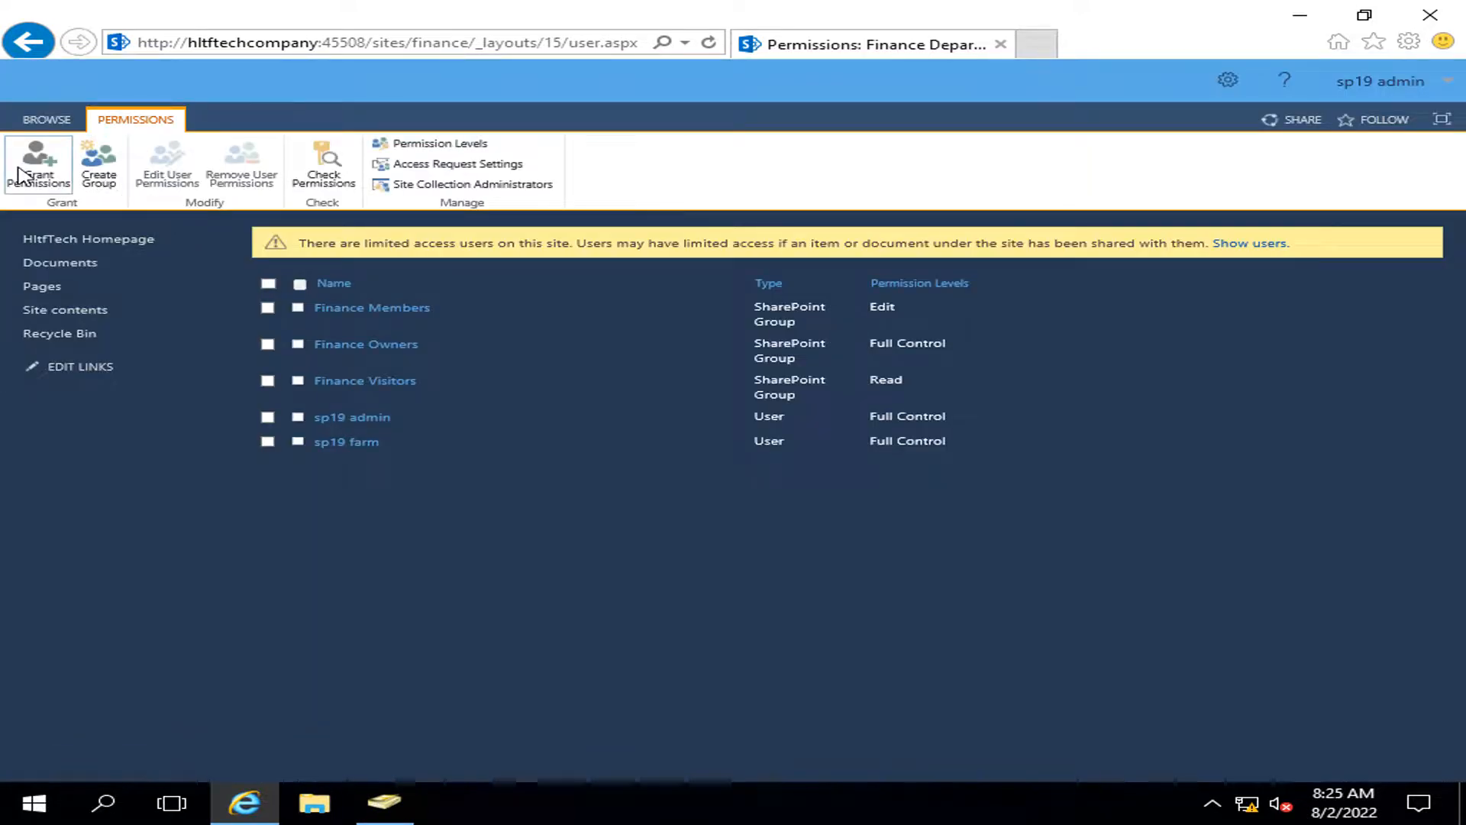
Step: Share the Finance site with HLTF\finanace employees at Read, then return home
{"action": "left_click", "coordinate": [29, 170]}
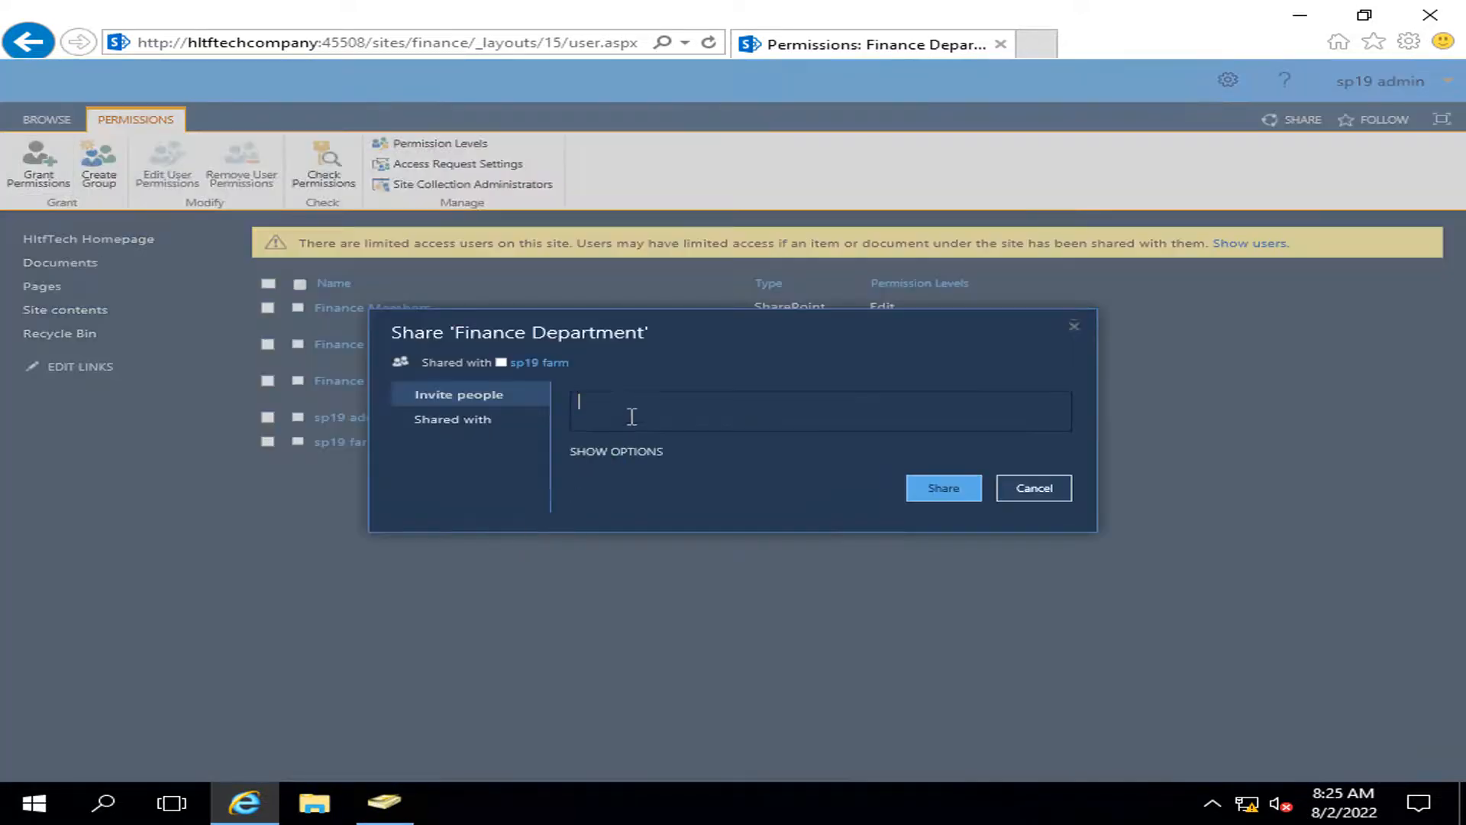
{"action": "type", "text": "fim"}
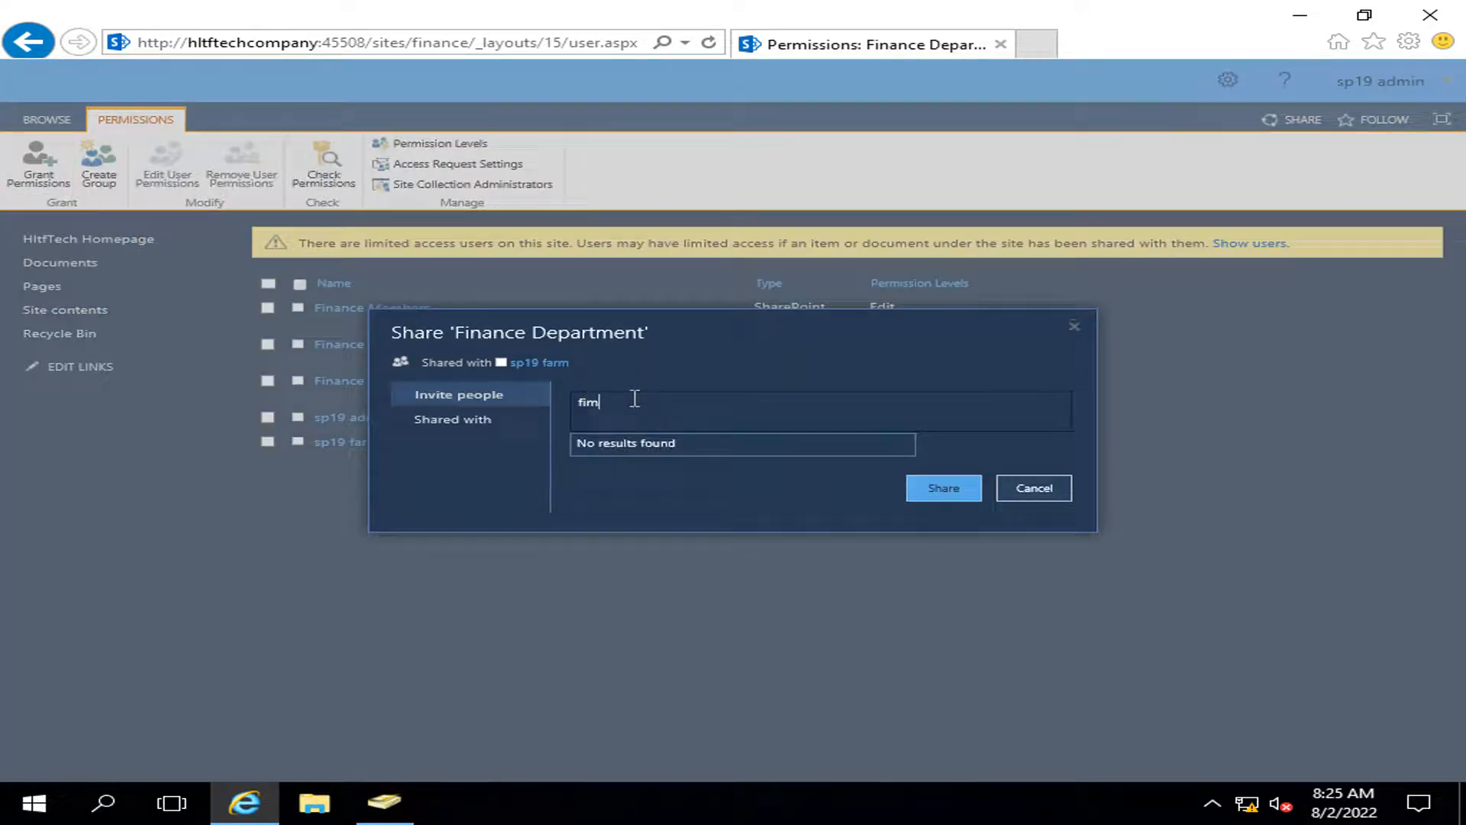
{"action": "key", "text": "BackSpace"}
{"action": "type", "text": "nan"}
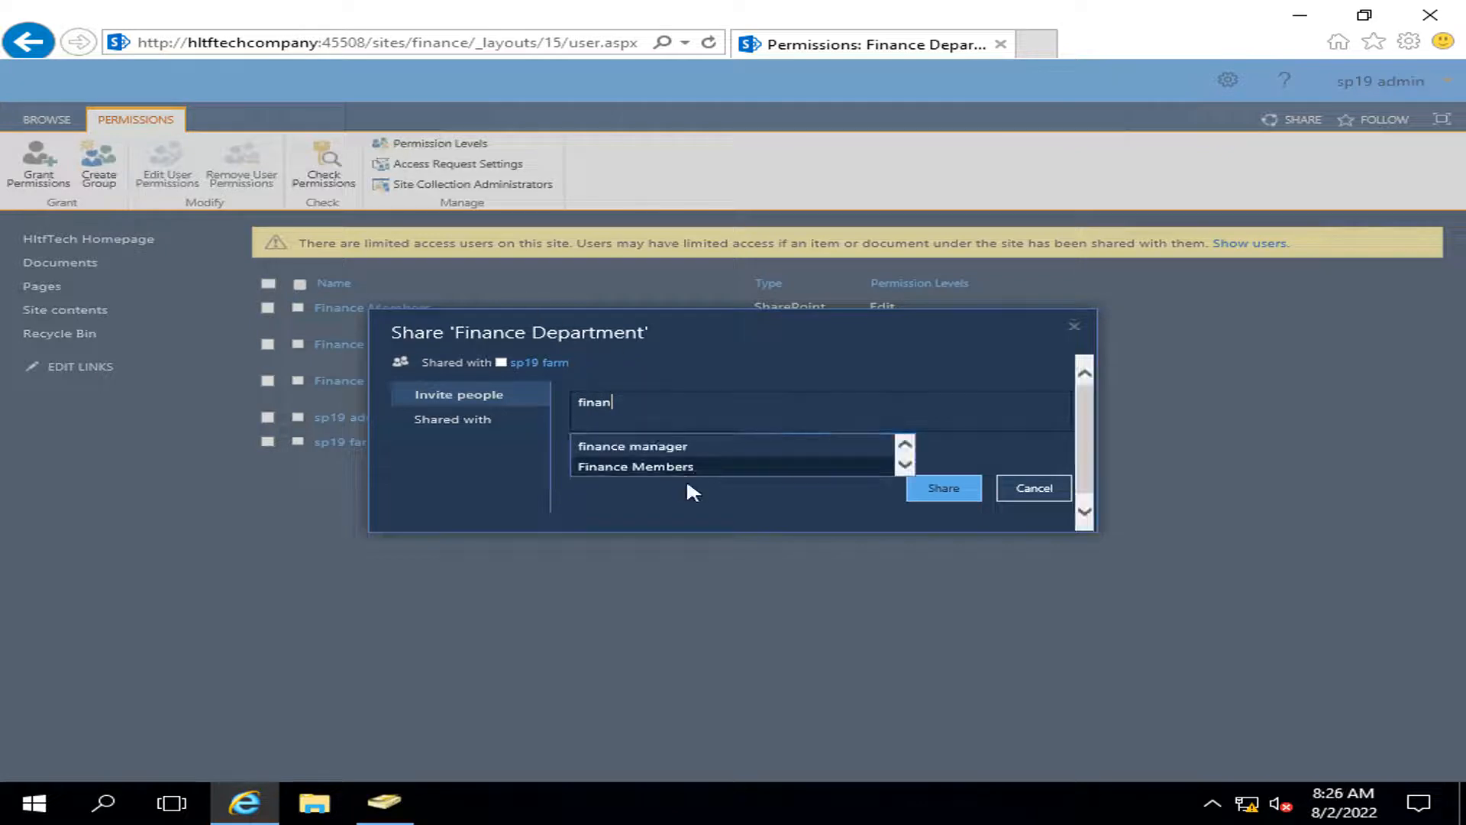
{"action": "scroll", "coordinate": [704, 458], "scroll_direction": "down", "scroll_amount": 2}
{"action": "scroll", "coordinate": [708, 461], "scroll_direction": "down", "scroll_amount": 3}
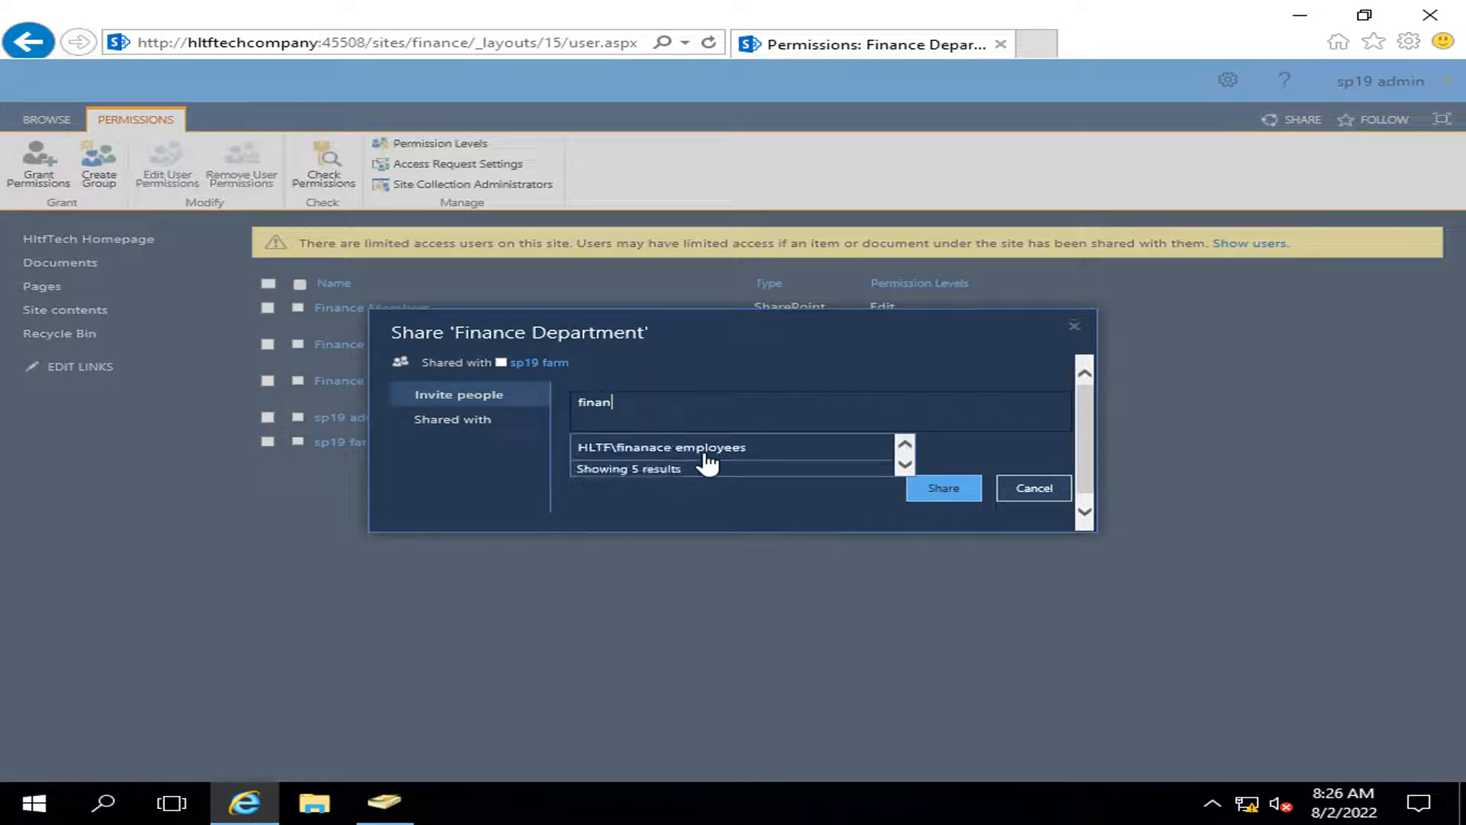
{"action": "left_click", "coordinate": [707, 458]}
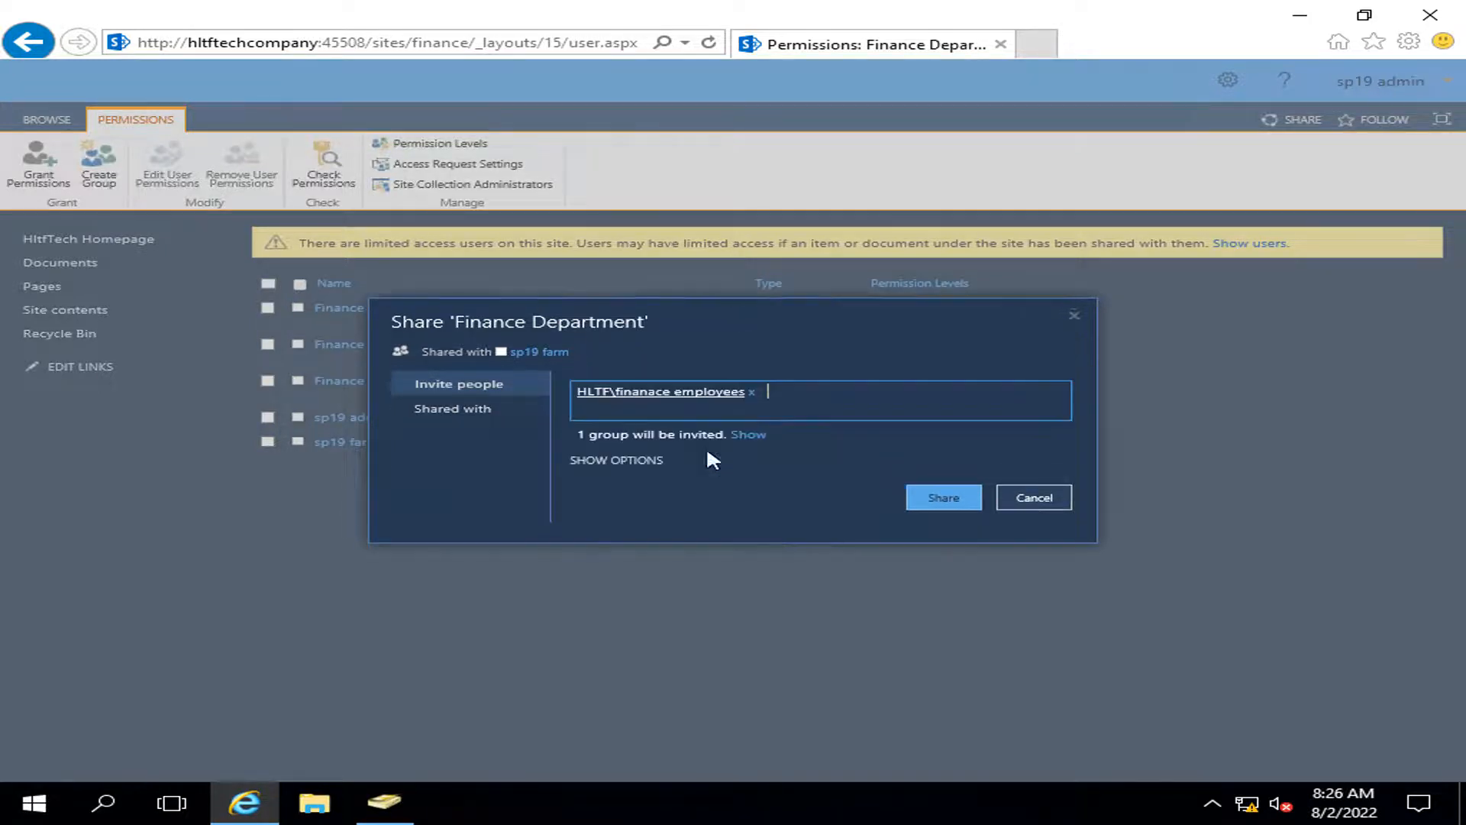
{"action": "left_click", "coordinate": [639, 463]}
{"action": "left_click", "coordinate": [747, 490]}
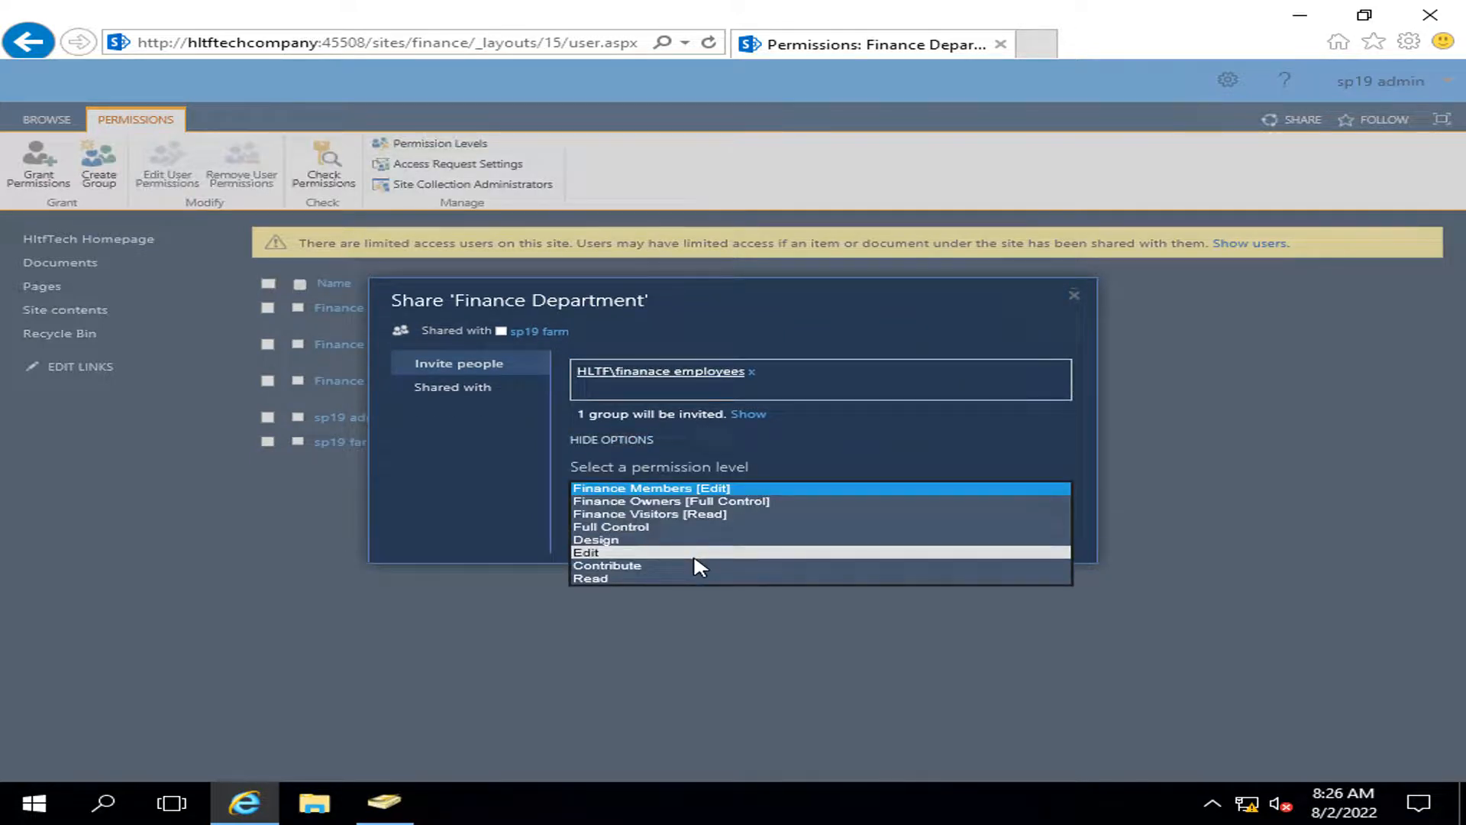
{"action": "left_click", "coordinate": [695, 578]}
{"action": "left_click", "coordinate": [938, 530]}
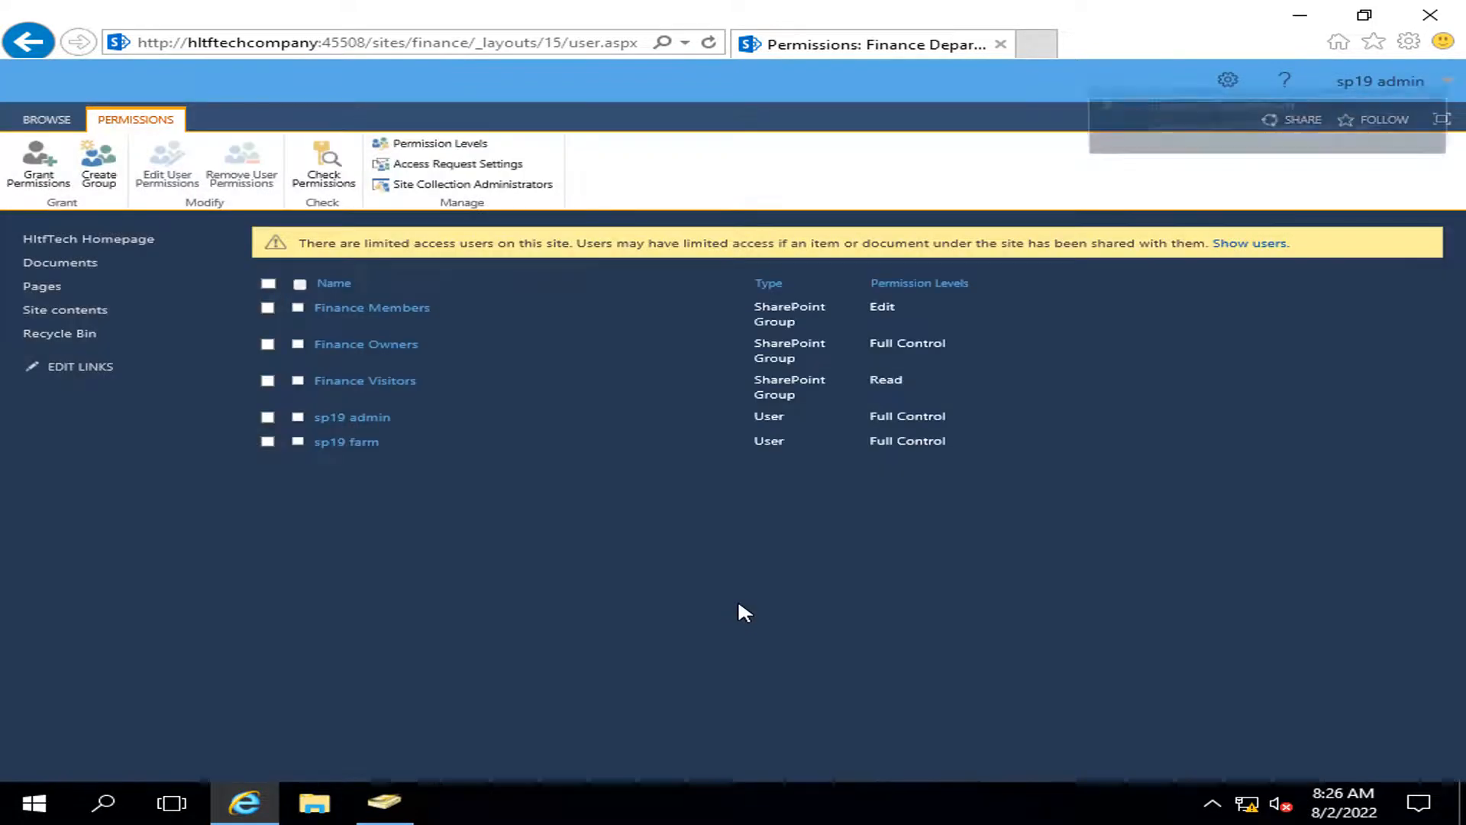
{"action": "left_click", "coordinate": [68, 240]}
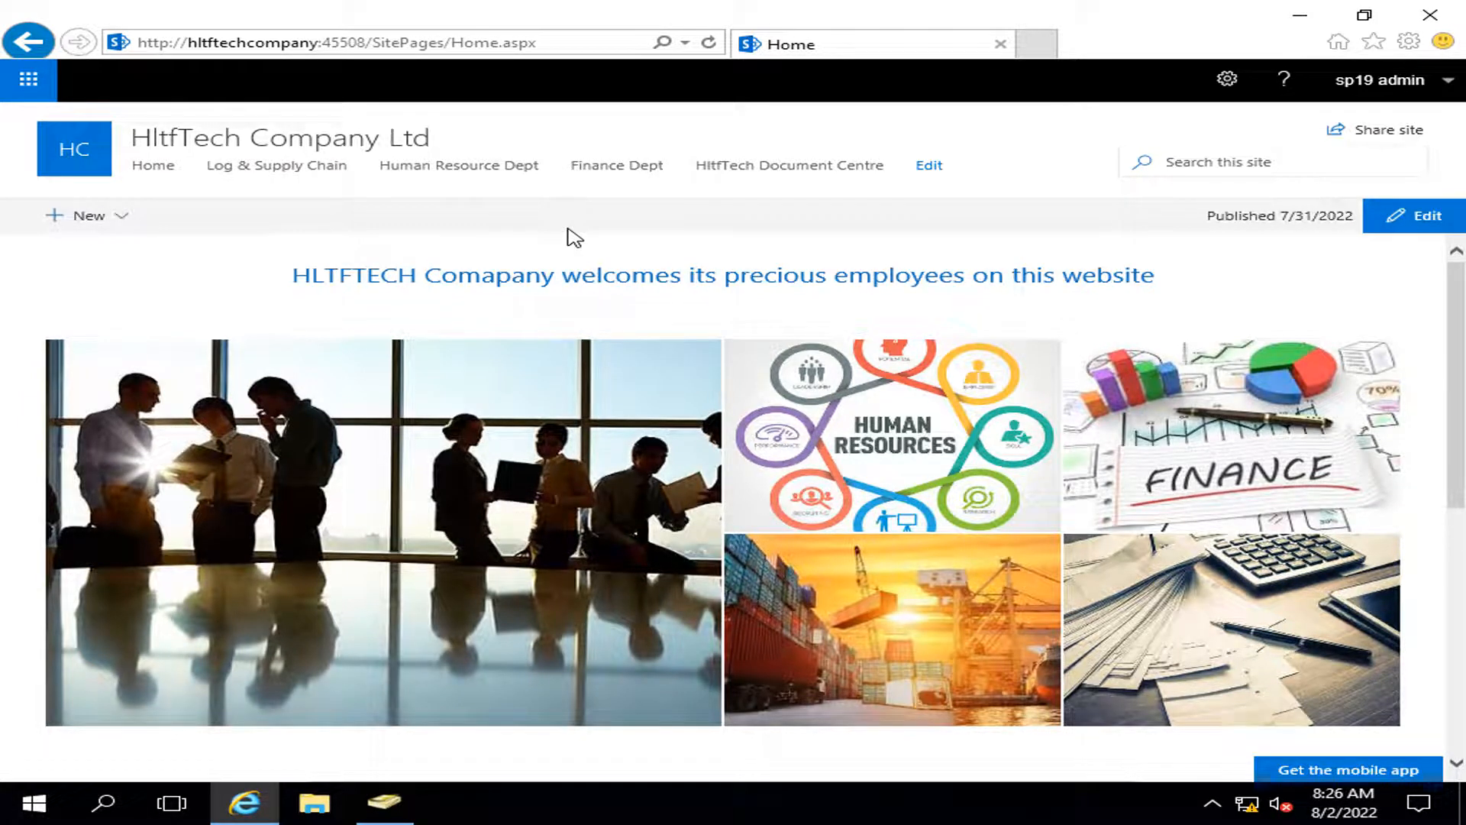
Step: Start a new InPrivate Internet Explorer window from the taskbar icon
{"action": "left_click", "coordinate": [376, 811]}
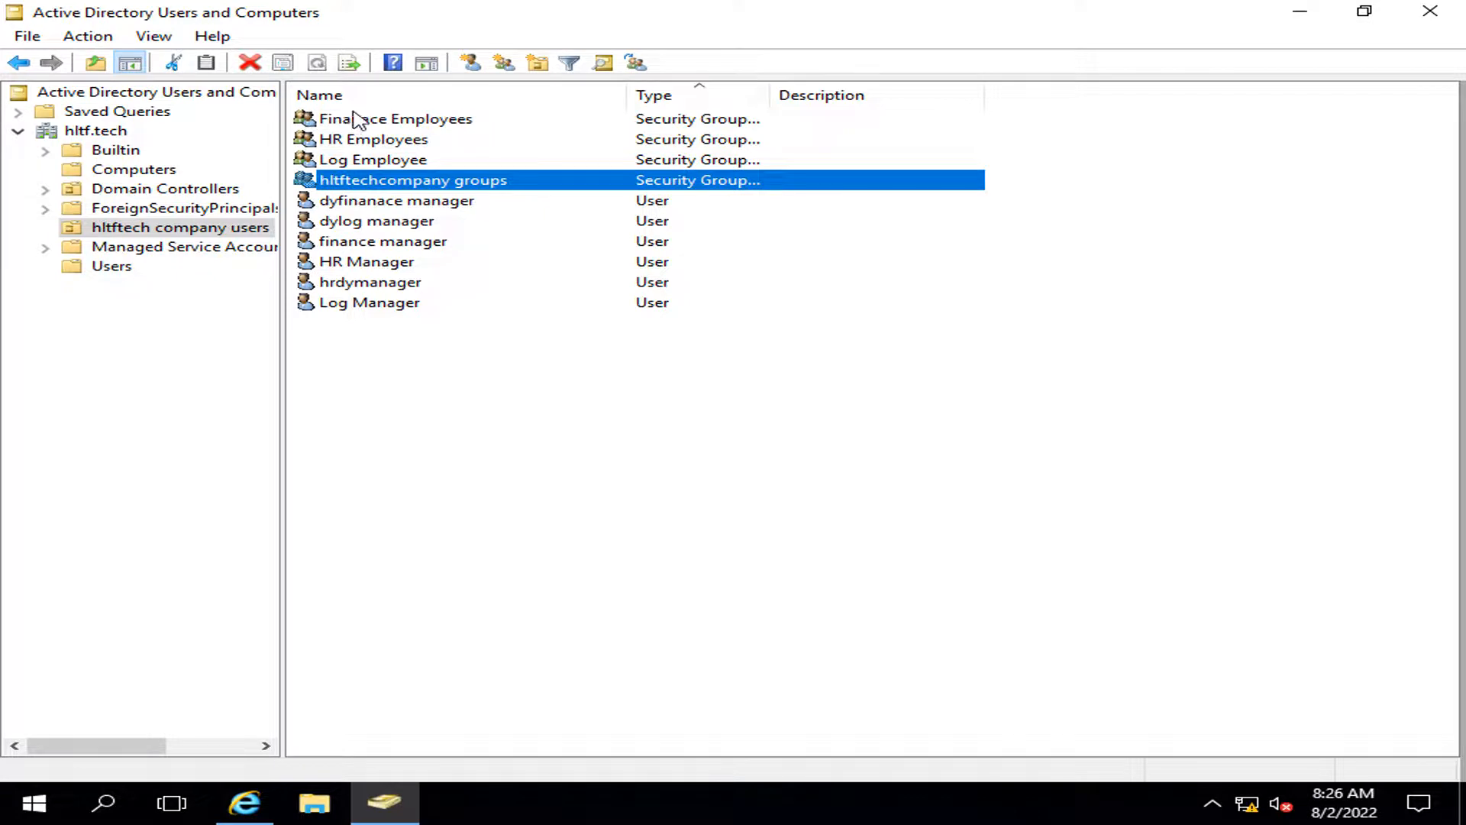
{"action": "left_click", "coordinate": [1304, 13]}
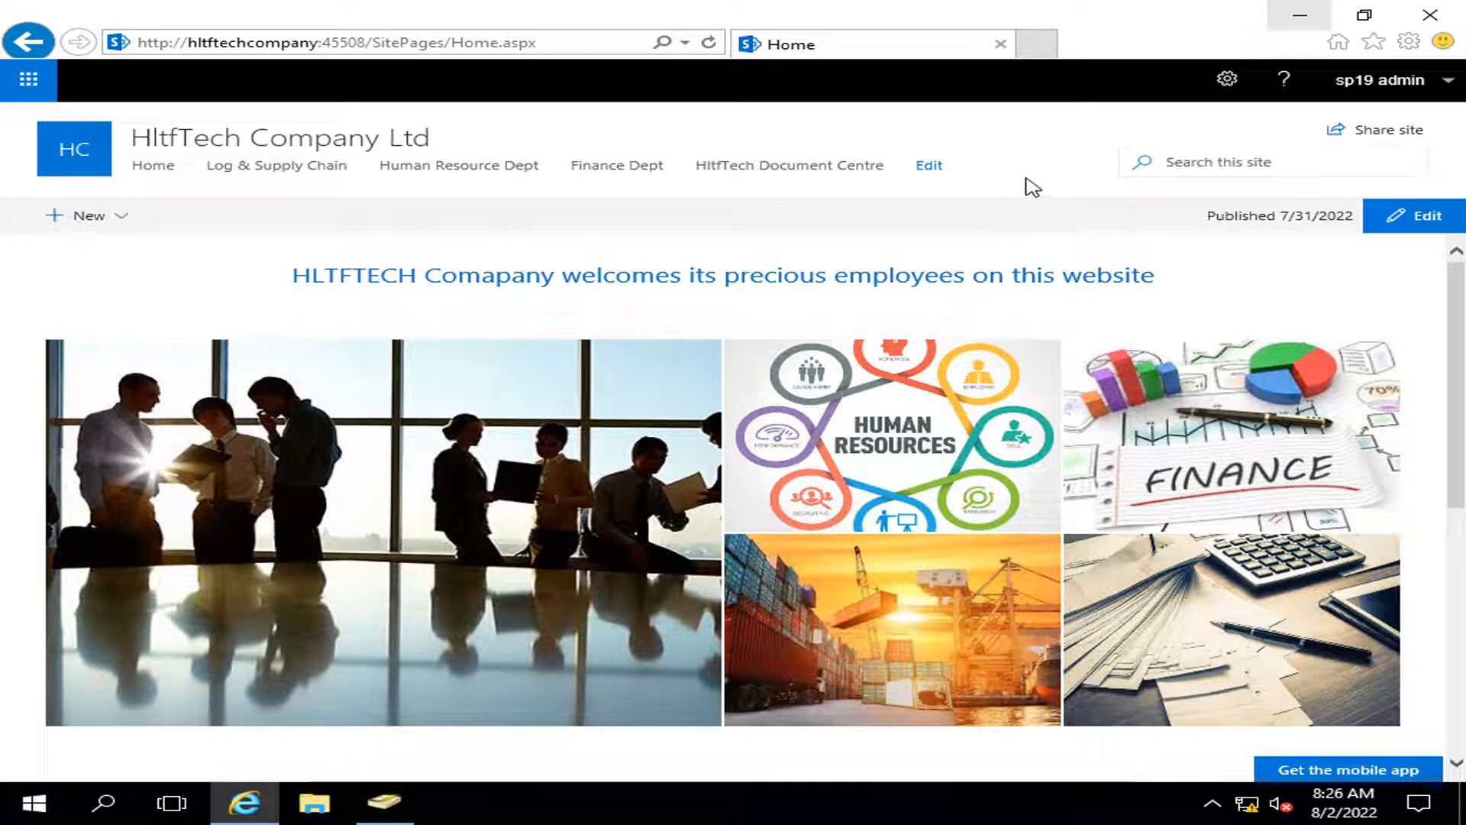
{"action": "left_click", "coordinate": [1409, 41]}
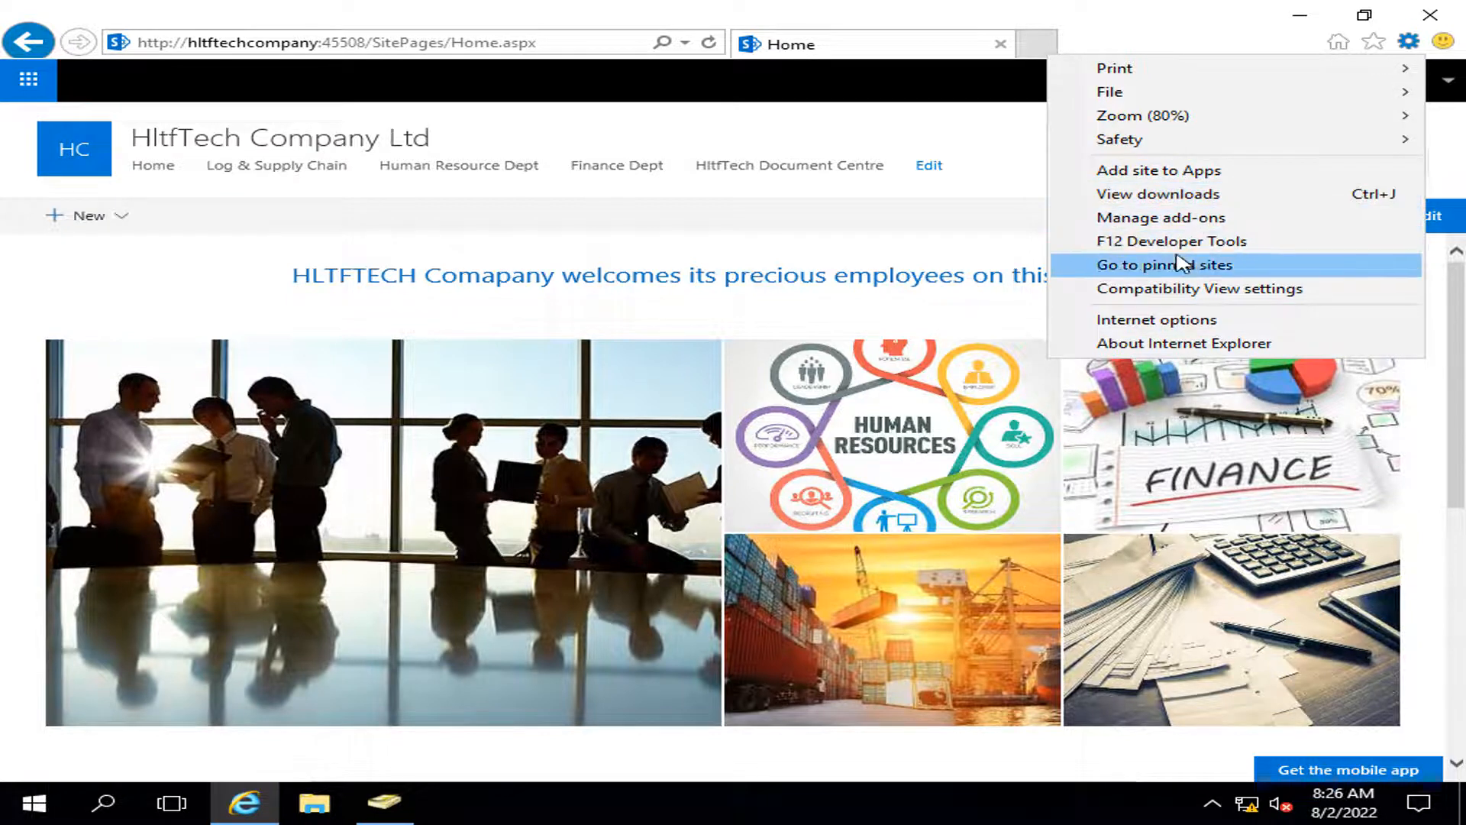
{"action": "right_click", "coordinate": [256, 806]}
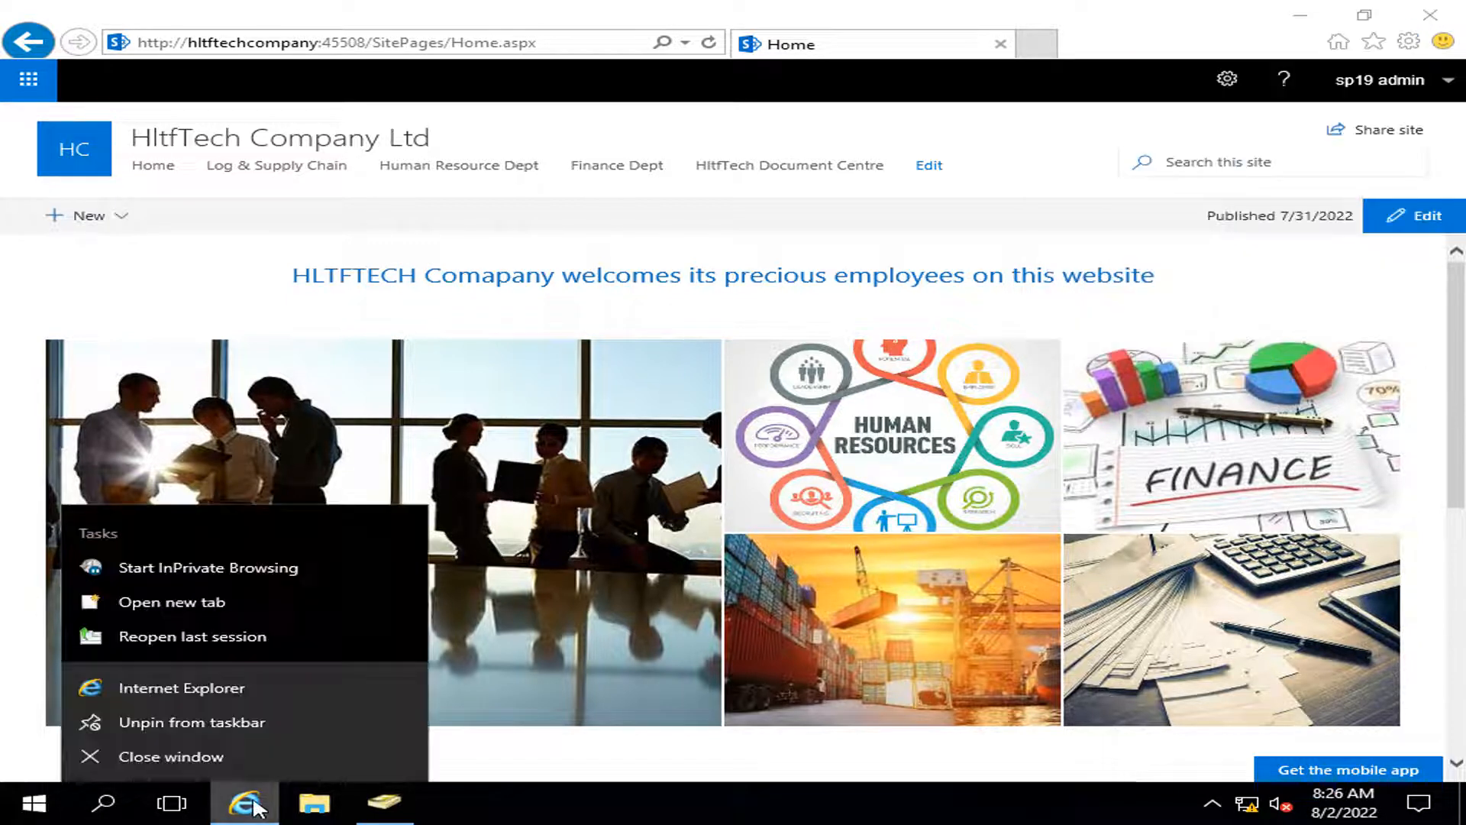
{"action": "left_click", "coordinate": [206, 568]}
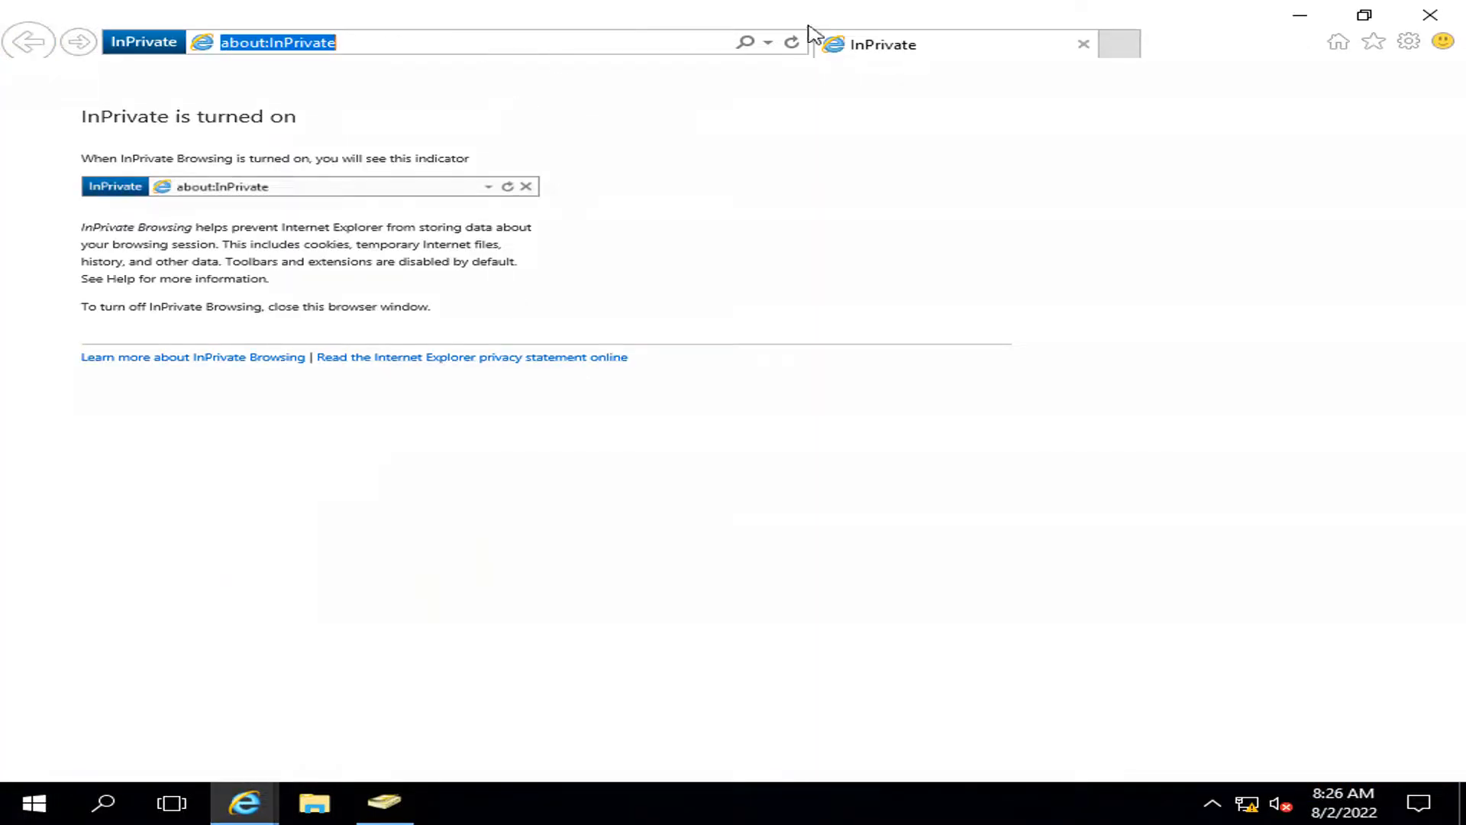
Step: Copy the admin window's SharePoint home address and load it in the InPrivate window
{"action": "left_click", "coordinate": [1302, 11]}
{"action": "left_click", "coordinate": [397, 48]}
{"action": "key", "text": "ctrl+c"}
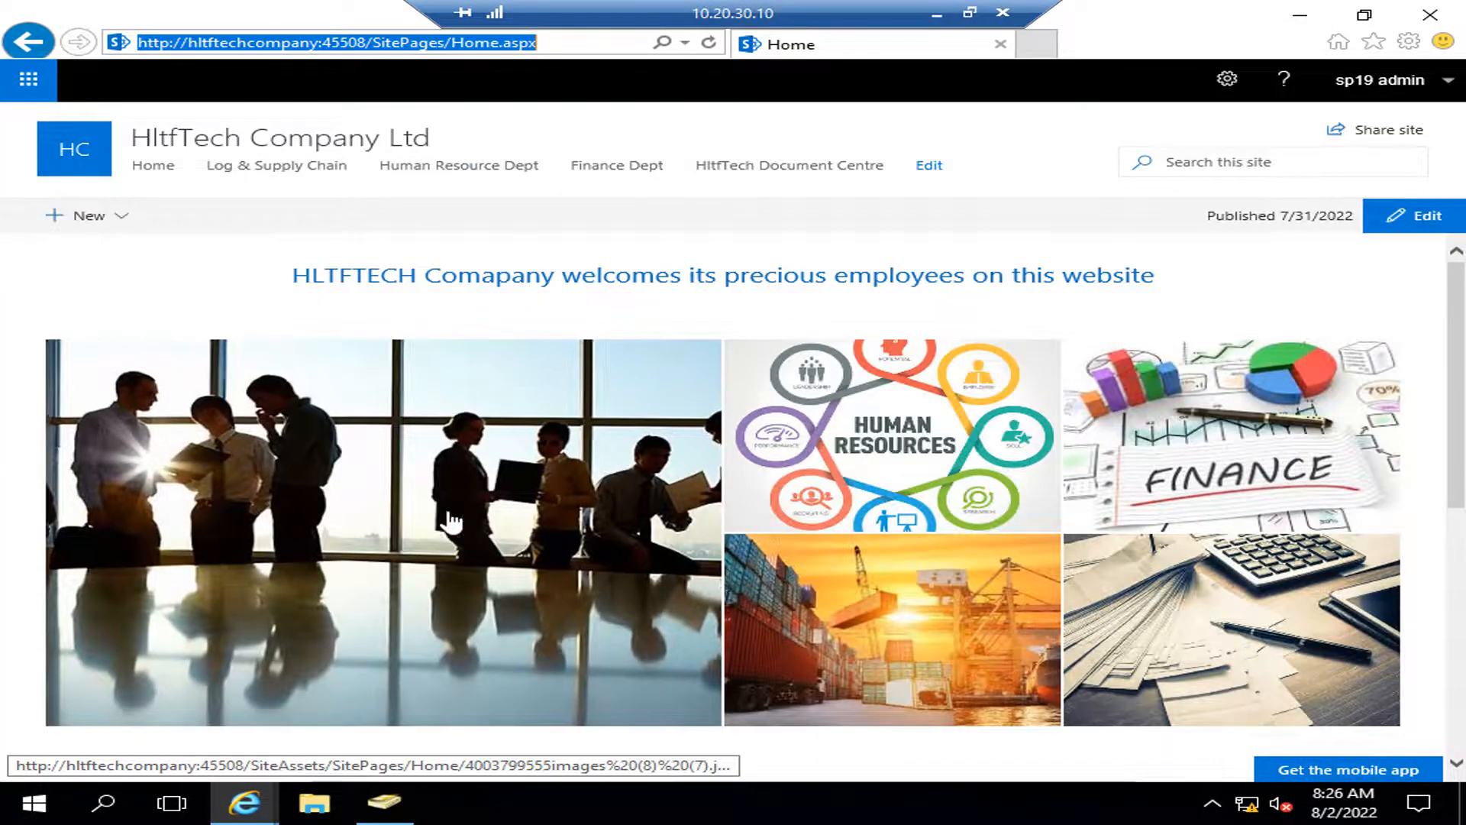
{"action": "mouse_move", "coordinate": [245, 802]}
{"action": "left_click", "coordinate": [359, 736]}
{"action": "left_click", "coordinate": [400, 38]}
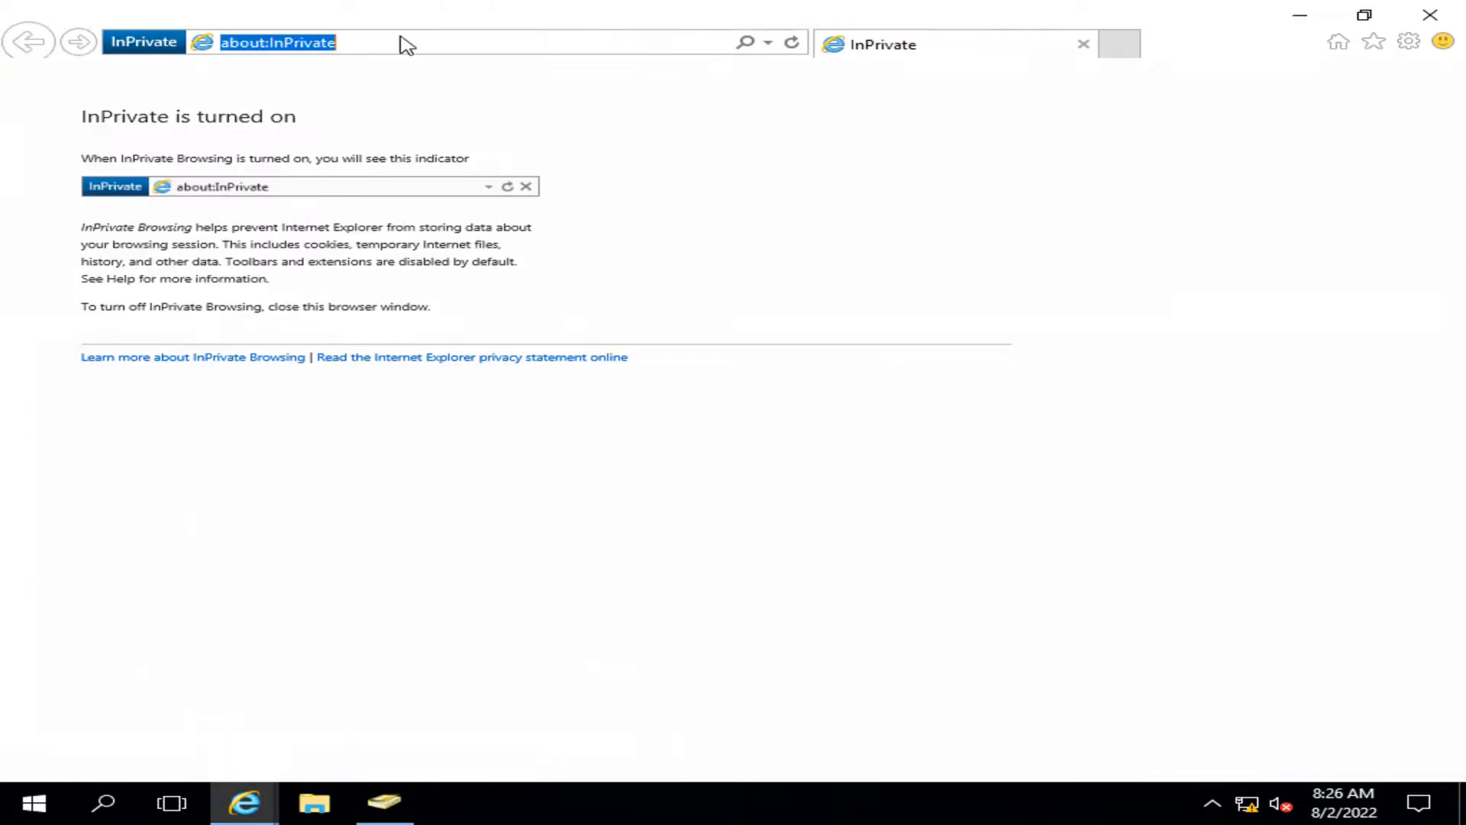
{"action": "key", "text": "ctrl+v"}
{"action": "key", "text": "Return"}
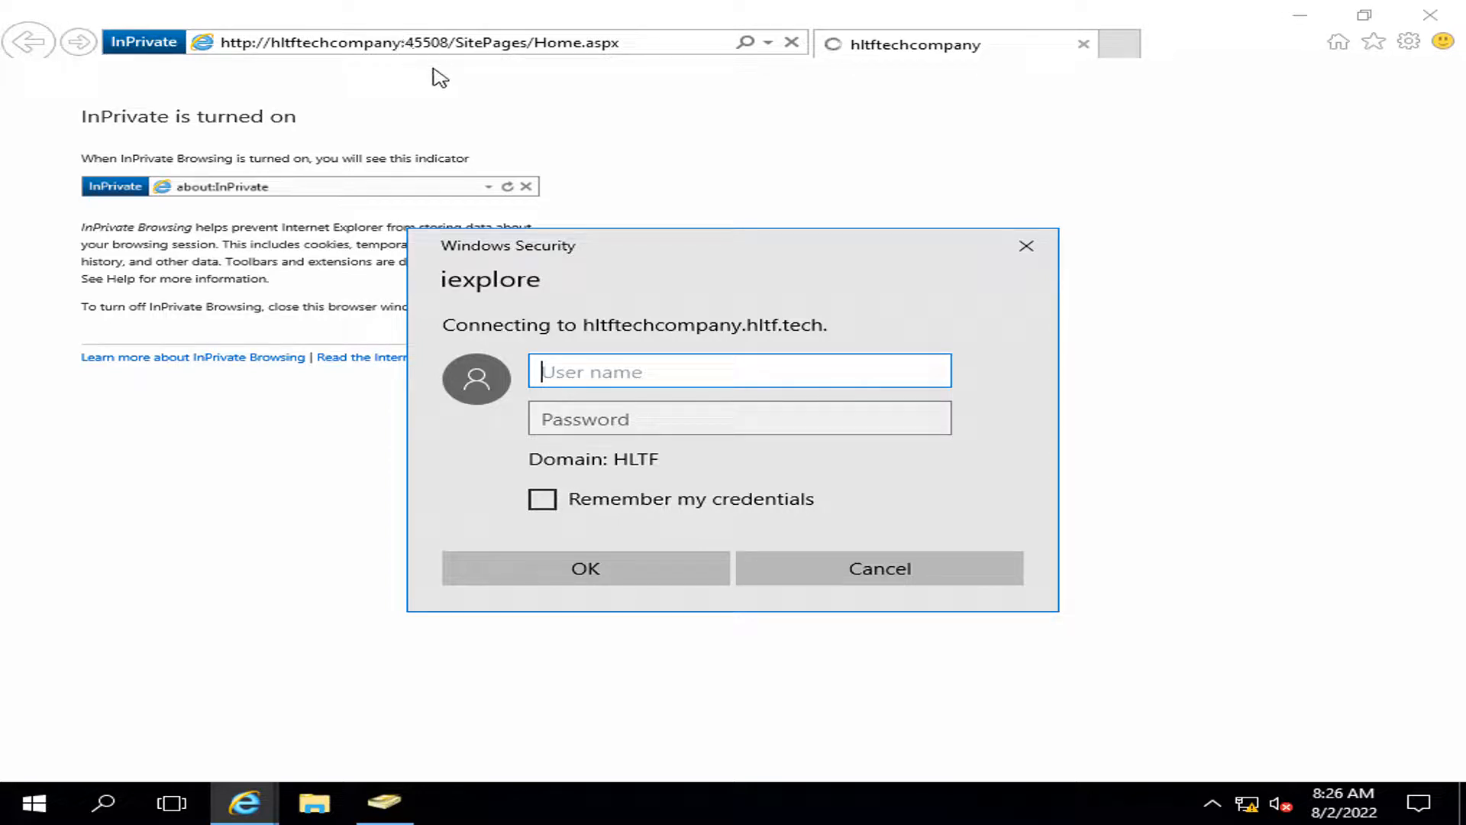
Step: Look up the logistics manager's logon name on the Account tab of its Properties
{"action": "left_click", "coordinate": [382, 802]}
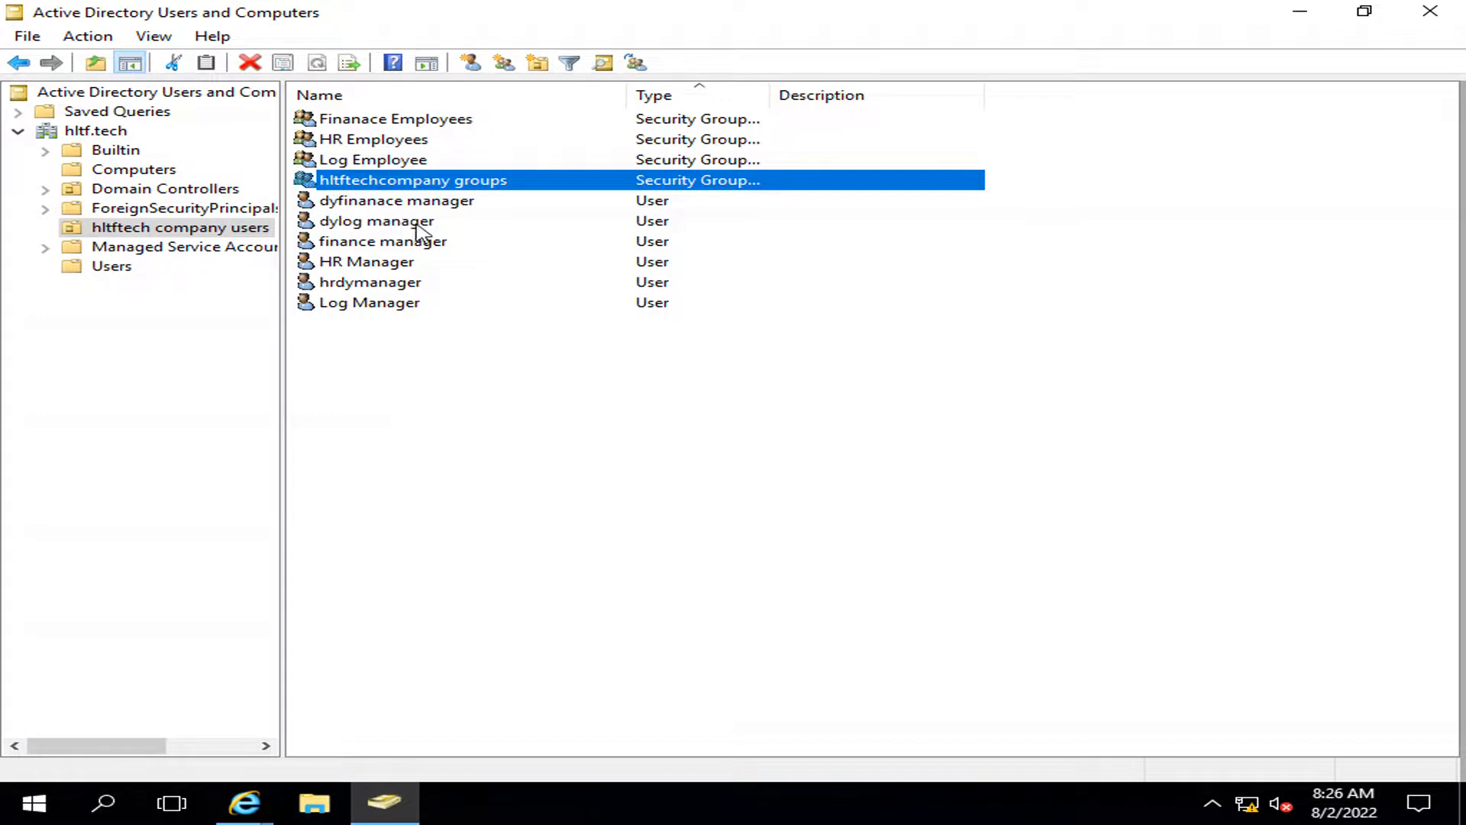
{"action": "double_click", "coordinate": [384, 219]}
{"action": "left_click", "coordinate": [664, 235]}
{"action": "key", "text": "ctrl+c"}
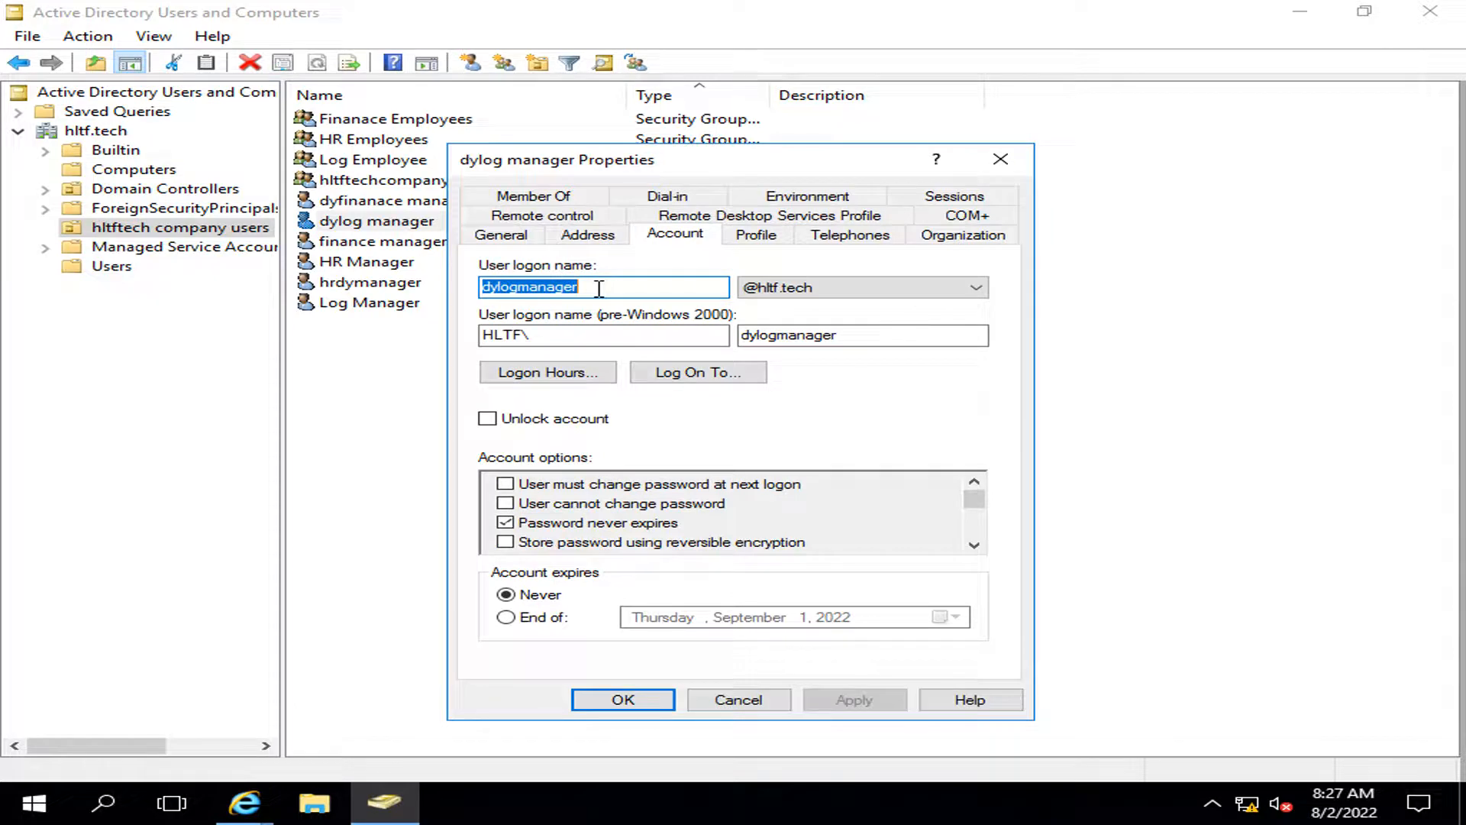
{"action": "left_click", "coordinate": [698, 704]}
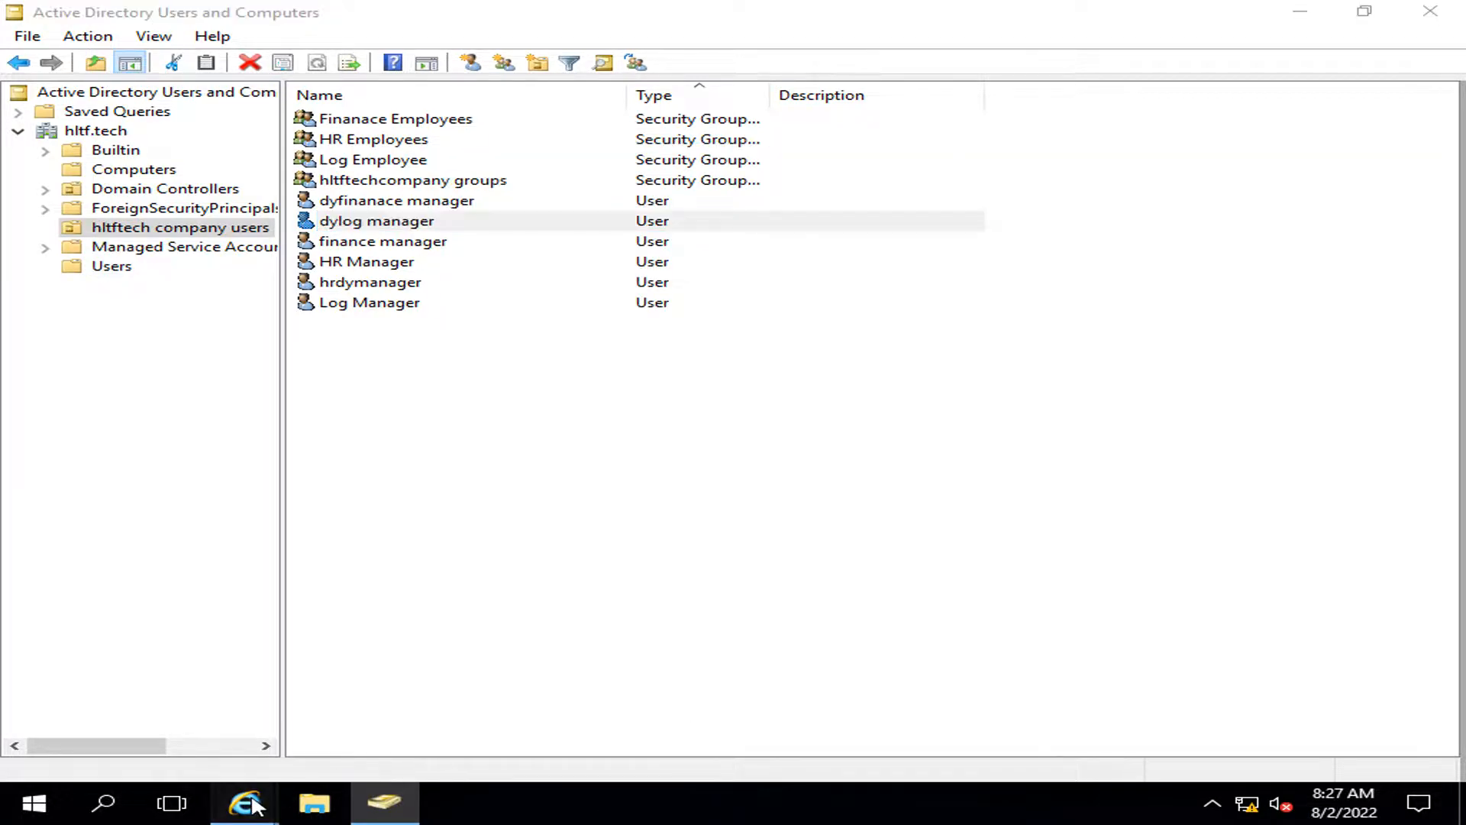
Step: Sign in at the Windows Security prompt with the logistics manager's logon name and password
{"action": "left_click", "coordinate": [245, 800]}
{"action": "key", "text": "ctrl+v"}
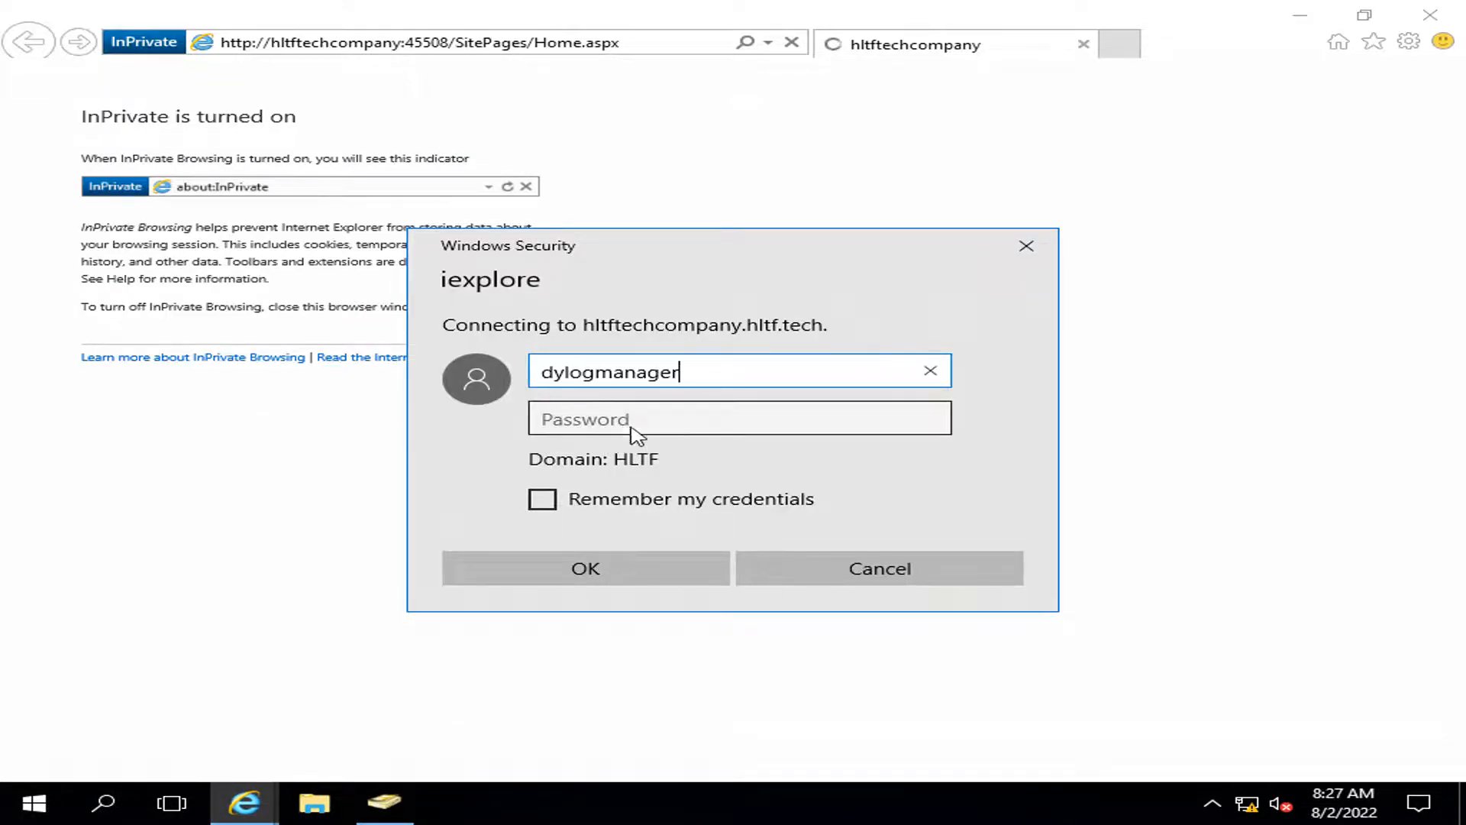
{"action": "left_click", "coordinate": [638, 430]}
{"action": "type", "text": "****"}
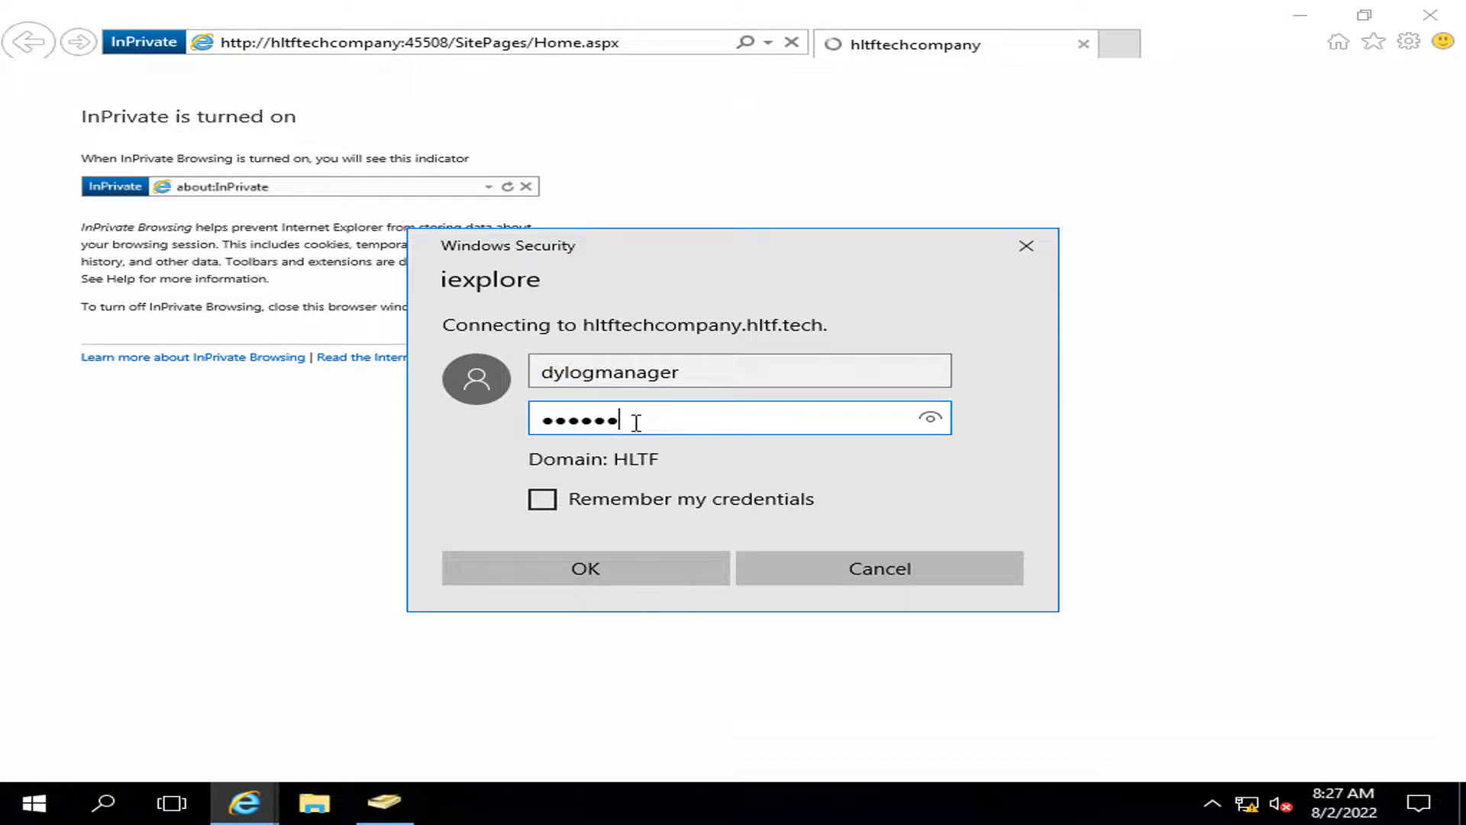
{"action": "key", "text": "Return"}
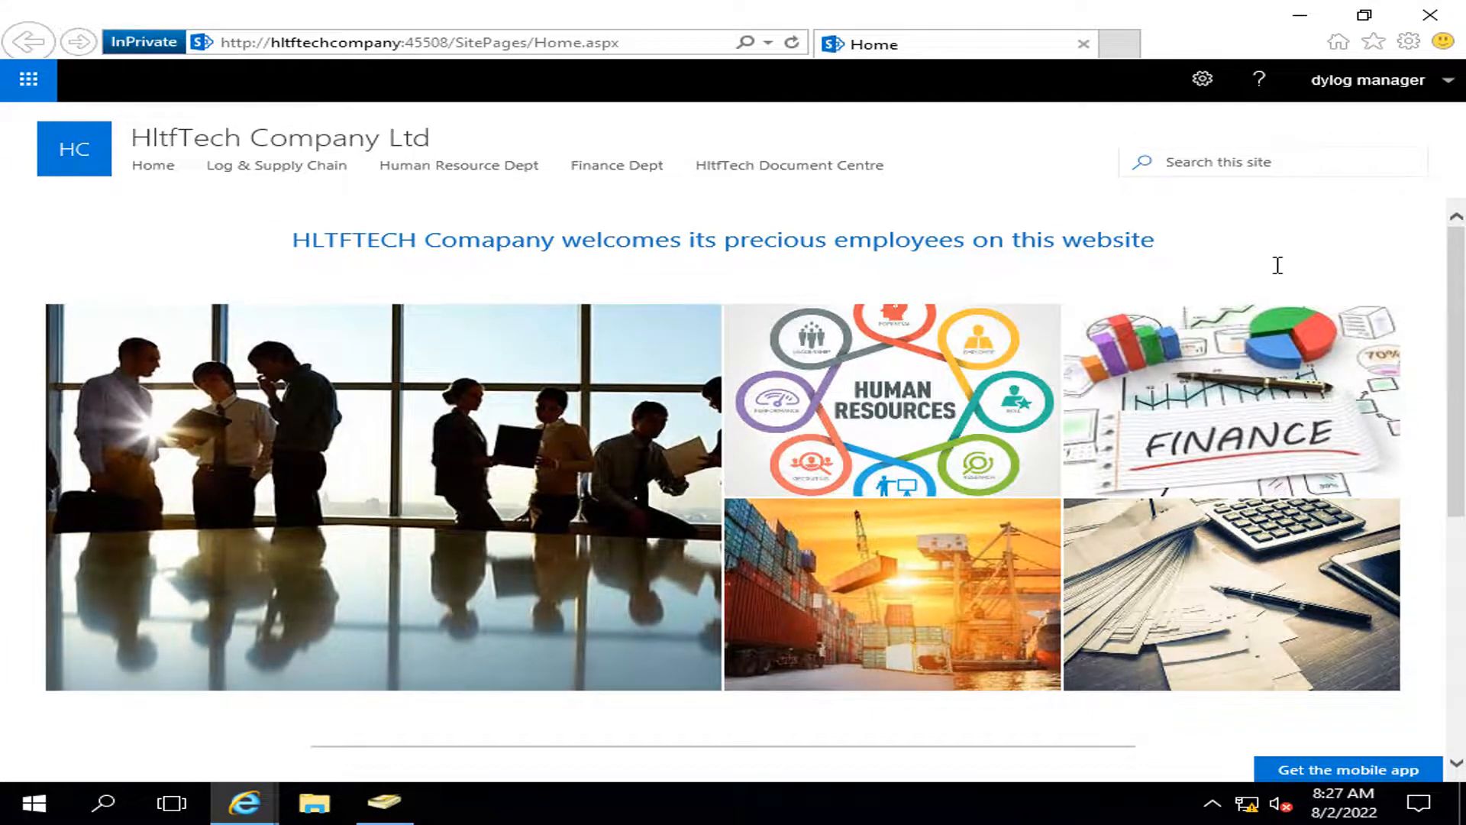
{"action": "scroll", "coordinate": [1277, 265], "scroll_direction": "down", "scroll_amount": 2}
{"action": "scroll", "coordinate": [638, 729], "scroll_direction": "up", "scroll_amount": 2}
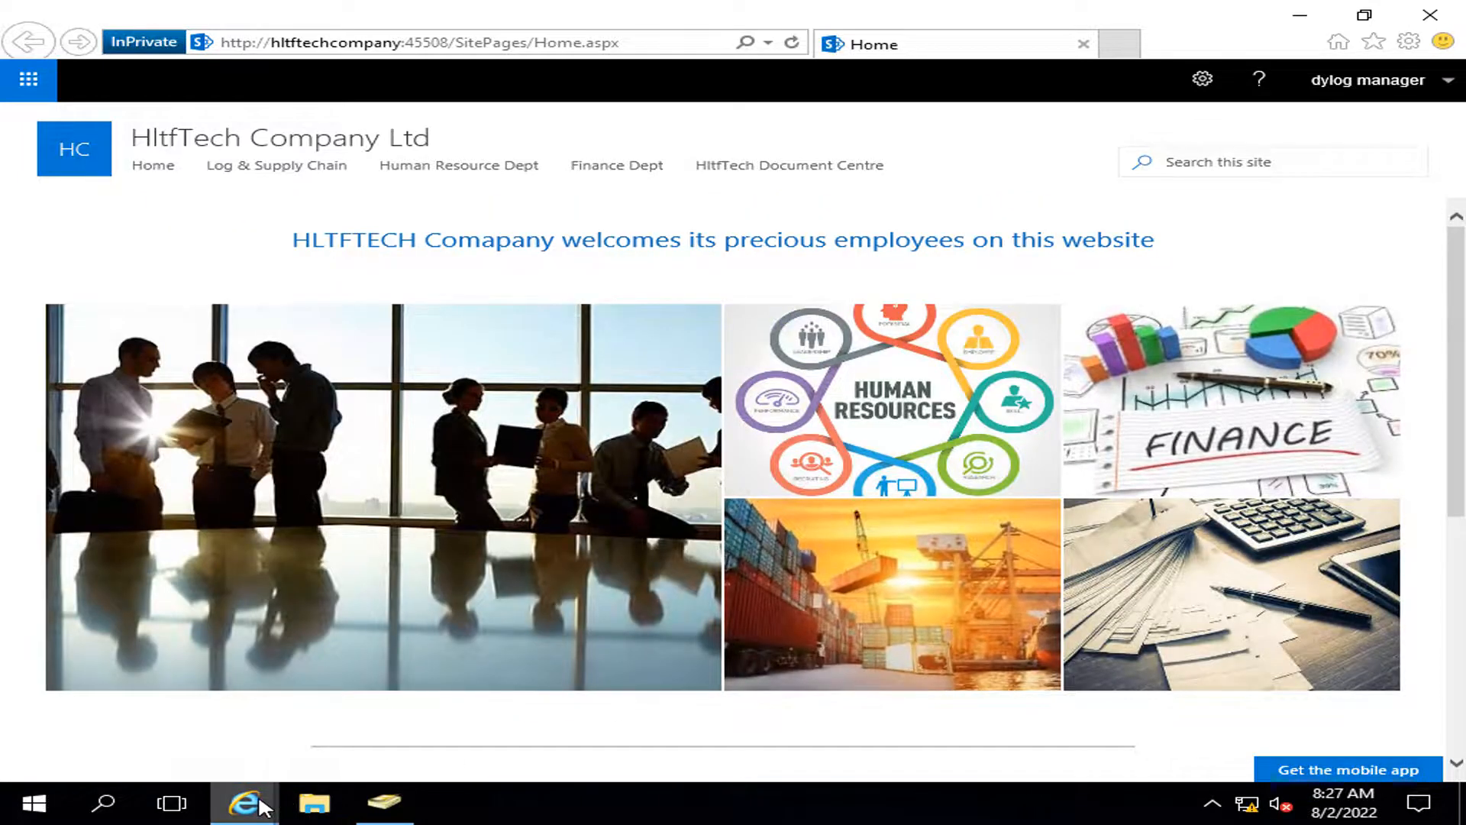
{"action": "mouse_move", "coordinate": [262, 807]}
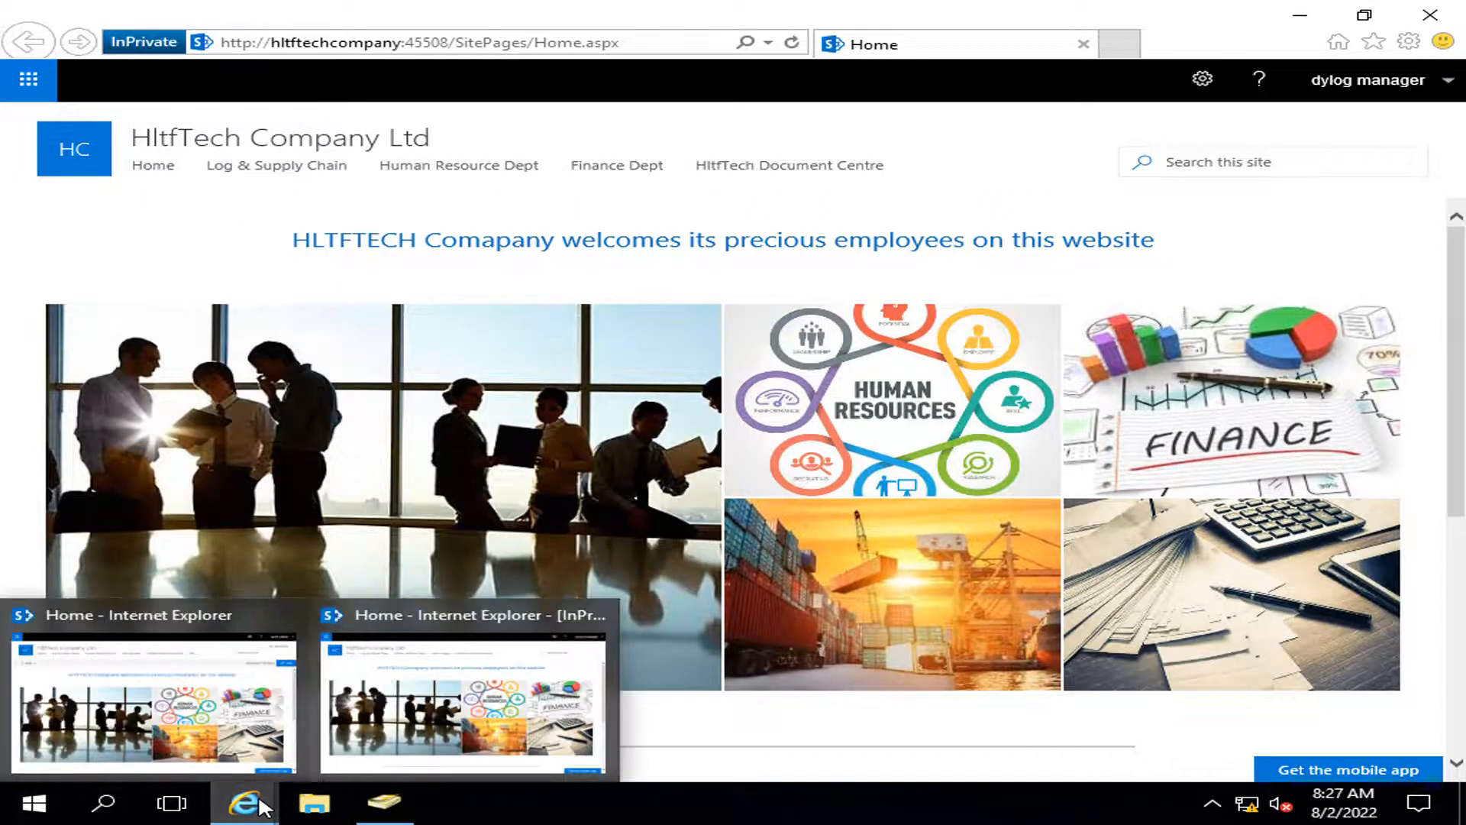
{"action": "left_click", "coordinate": [225, 706]}
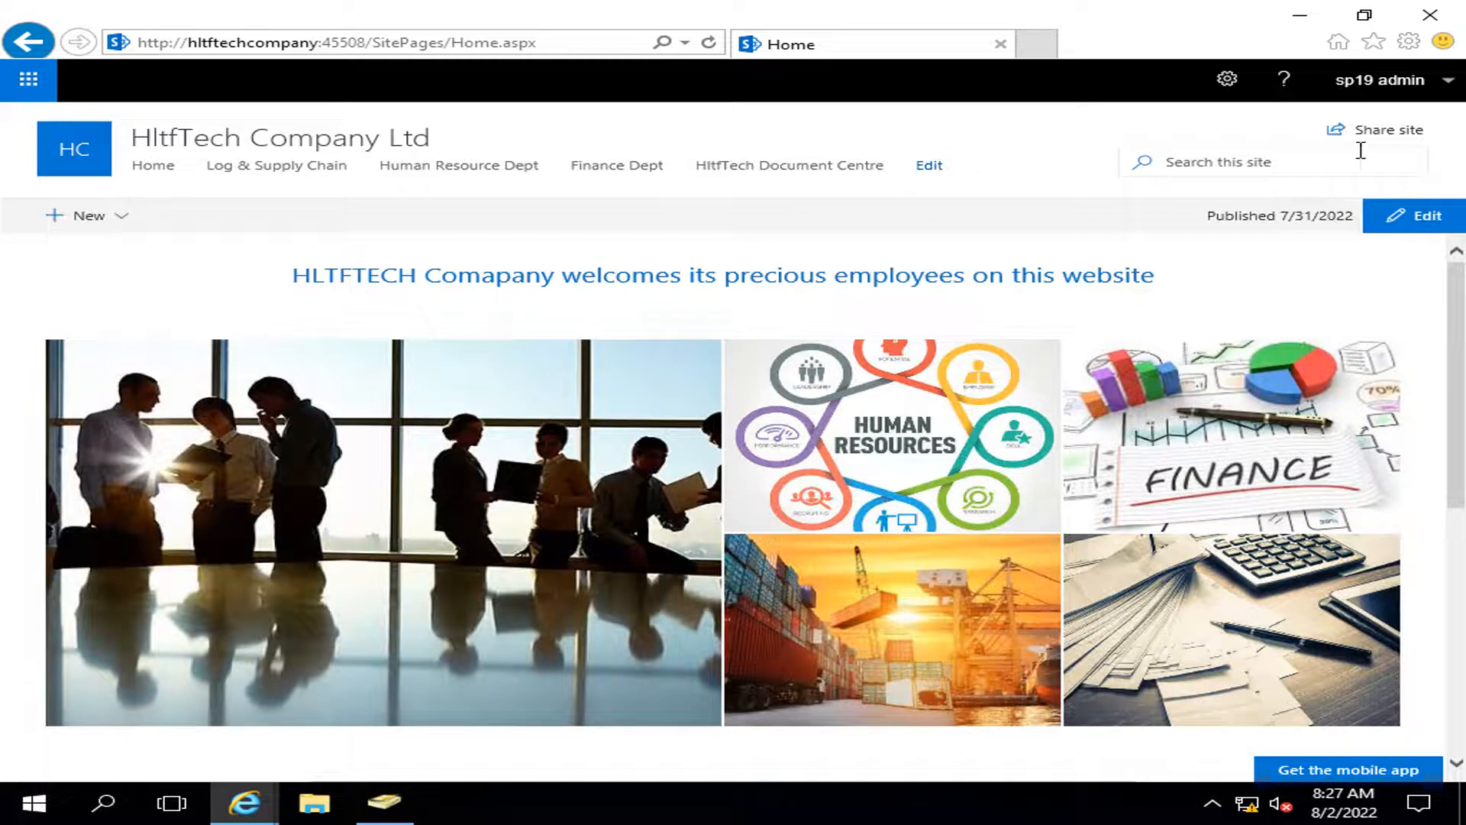
{"action": "scroll", "coordinate": [860, 428], "scroll_direction": "down", "scroll_amount": 6}
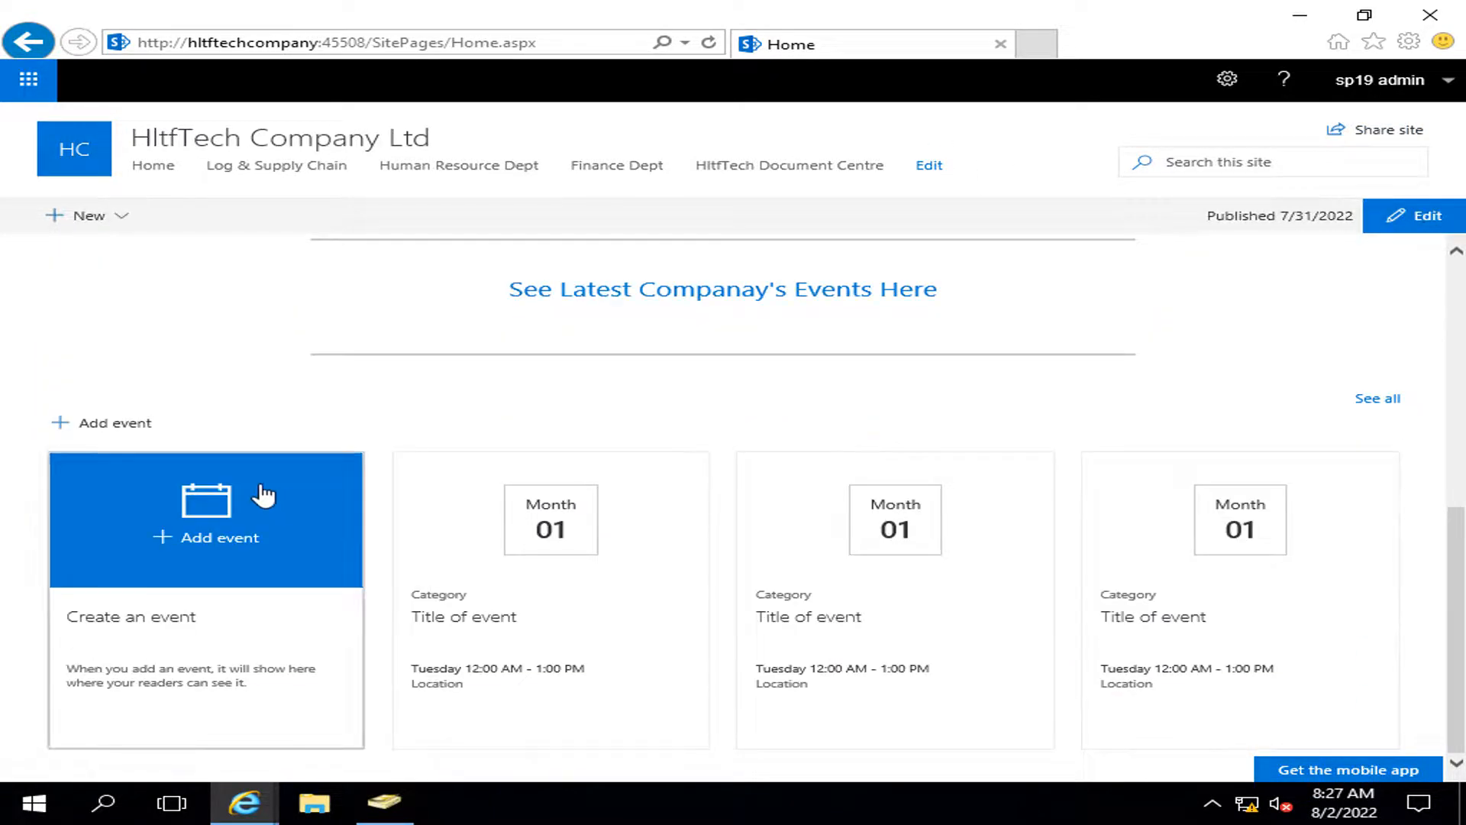
{"action": "scroll", "coordinate": [779, 501], "scroll_direction": "up", "scroll_amount": 6}
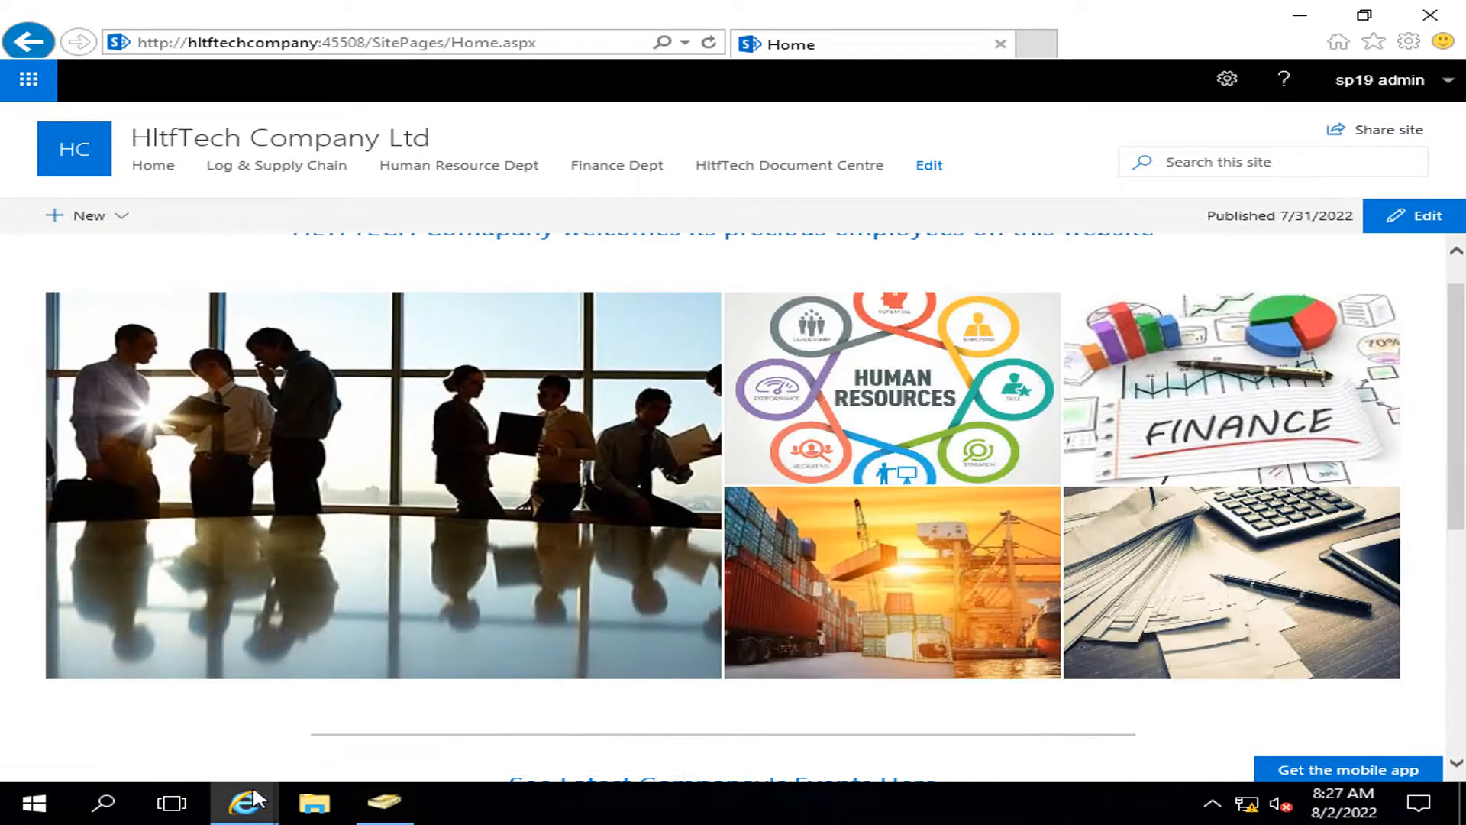
{"action": "mouse_move", "coordinate": [251, 816]}
{"action": "left_click", "coordinate": [546, 708]}
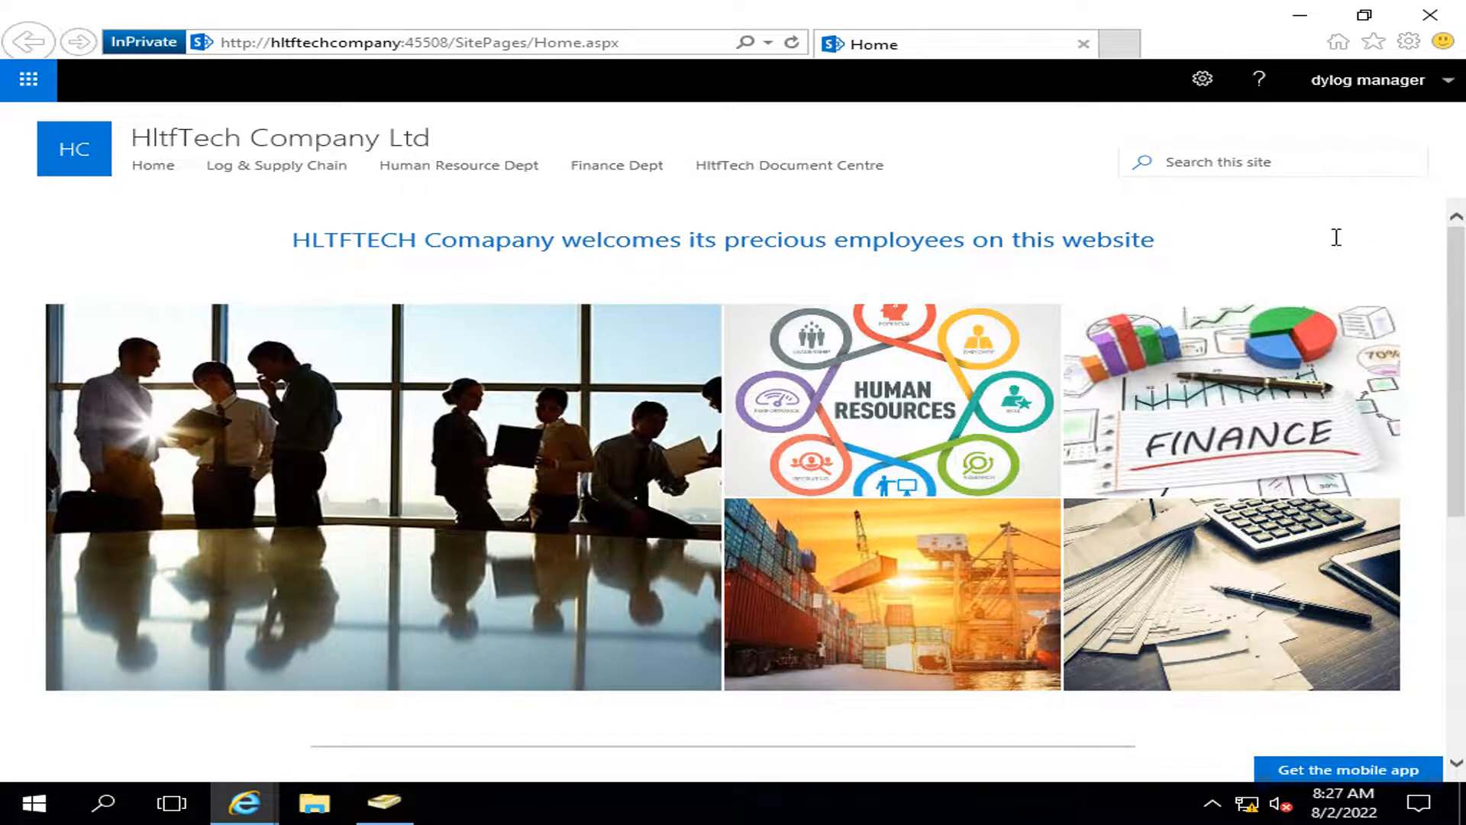
{"action": "left_click_drag", "start_coordinate": [1456, 254], "coordinate": [1457, 492]}
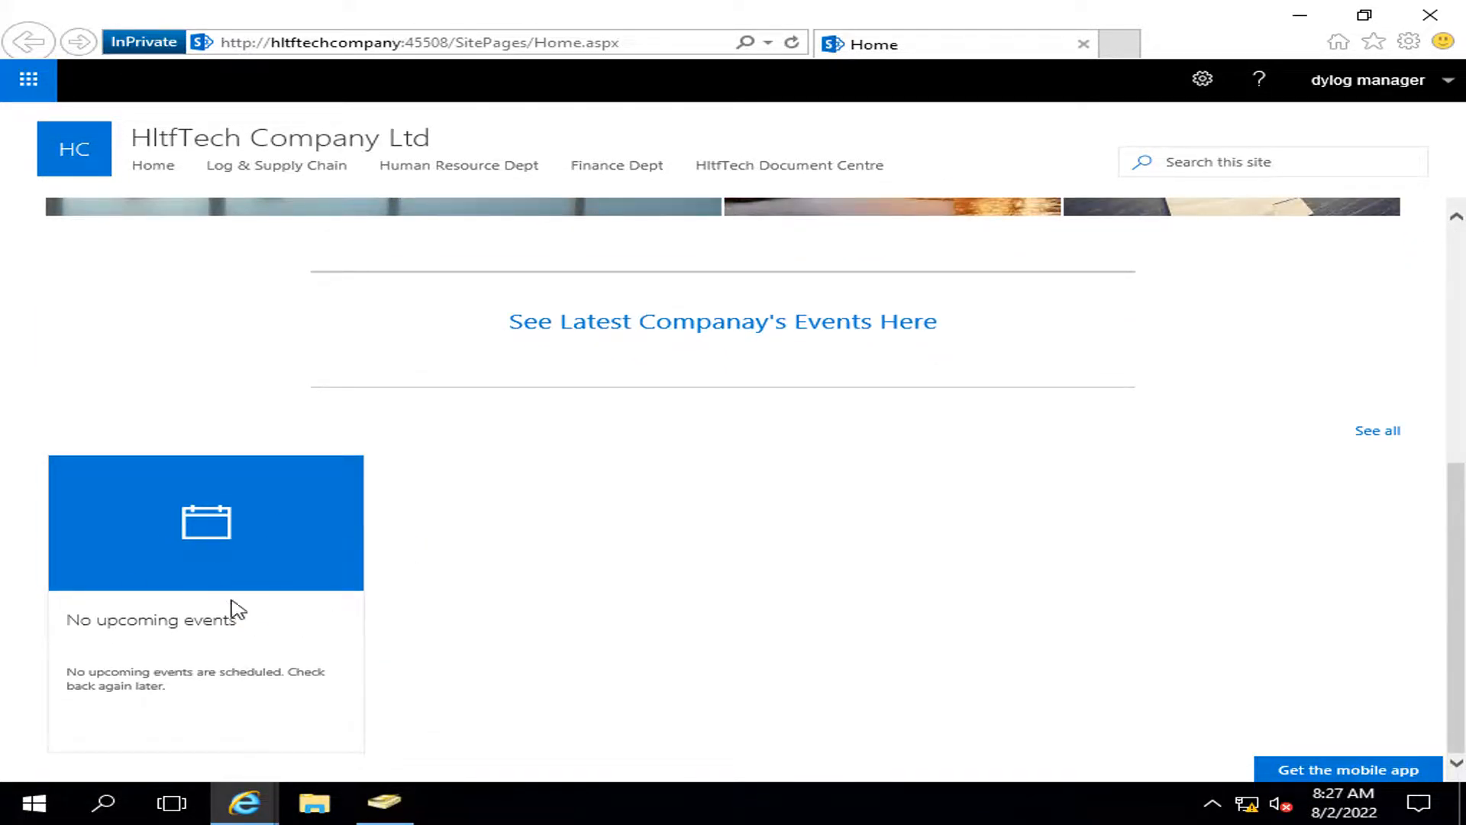
{"action": "left_click_drag", "start_coordinate": [1458, 687], "coordinate": [1461, 238]}
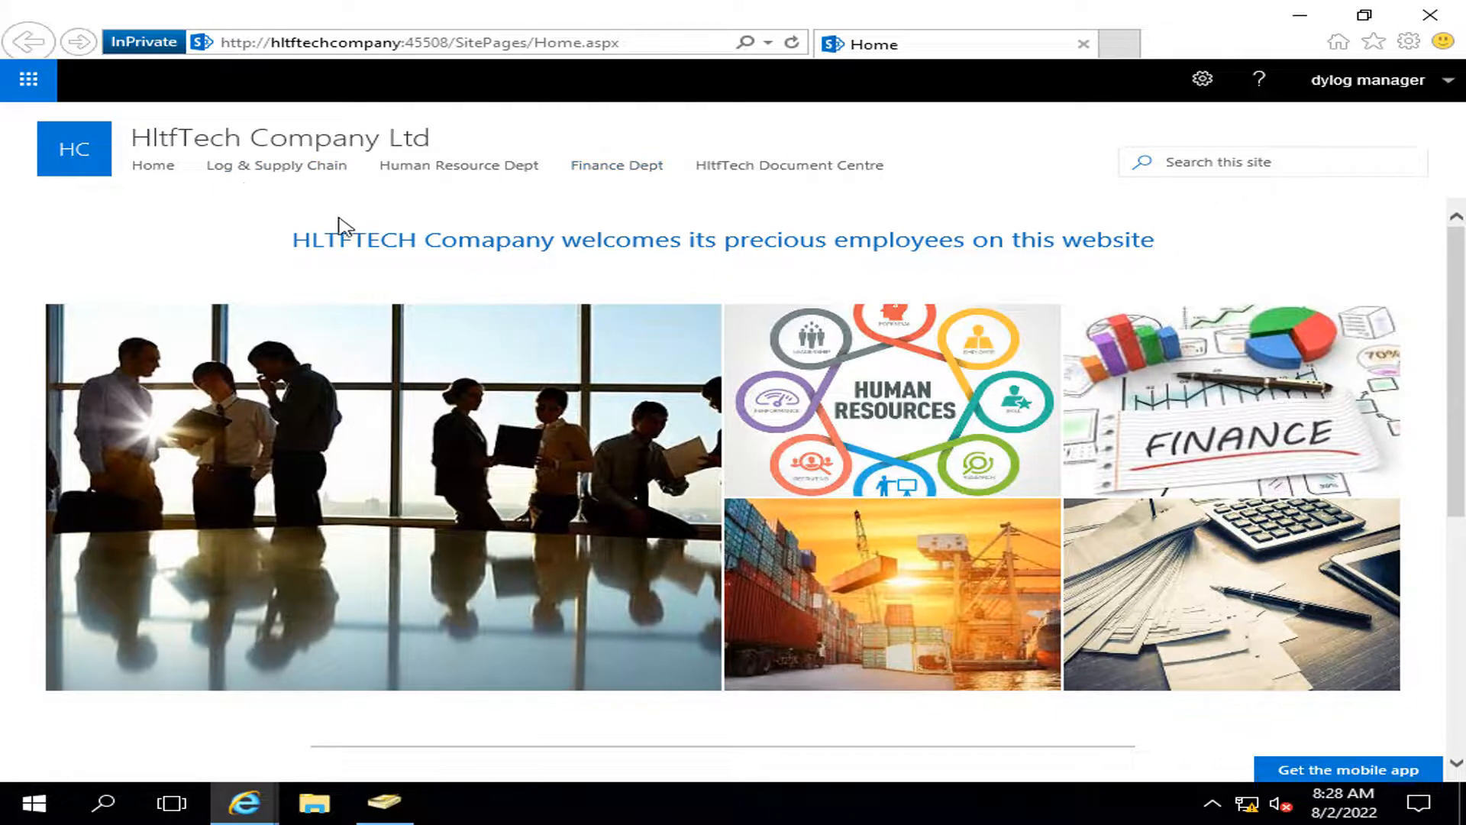
Step: Open Log & Supply Chain as the logistics user, then confirm the Human Resource Dept site is denied
{"action": "left_click", "coordinate": [286, 168]}
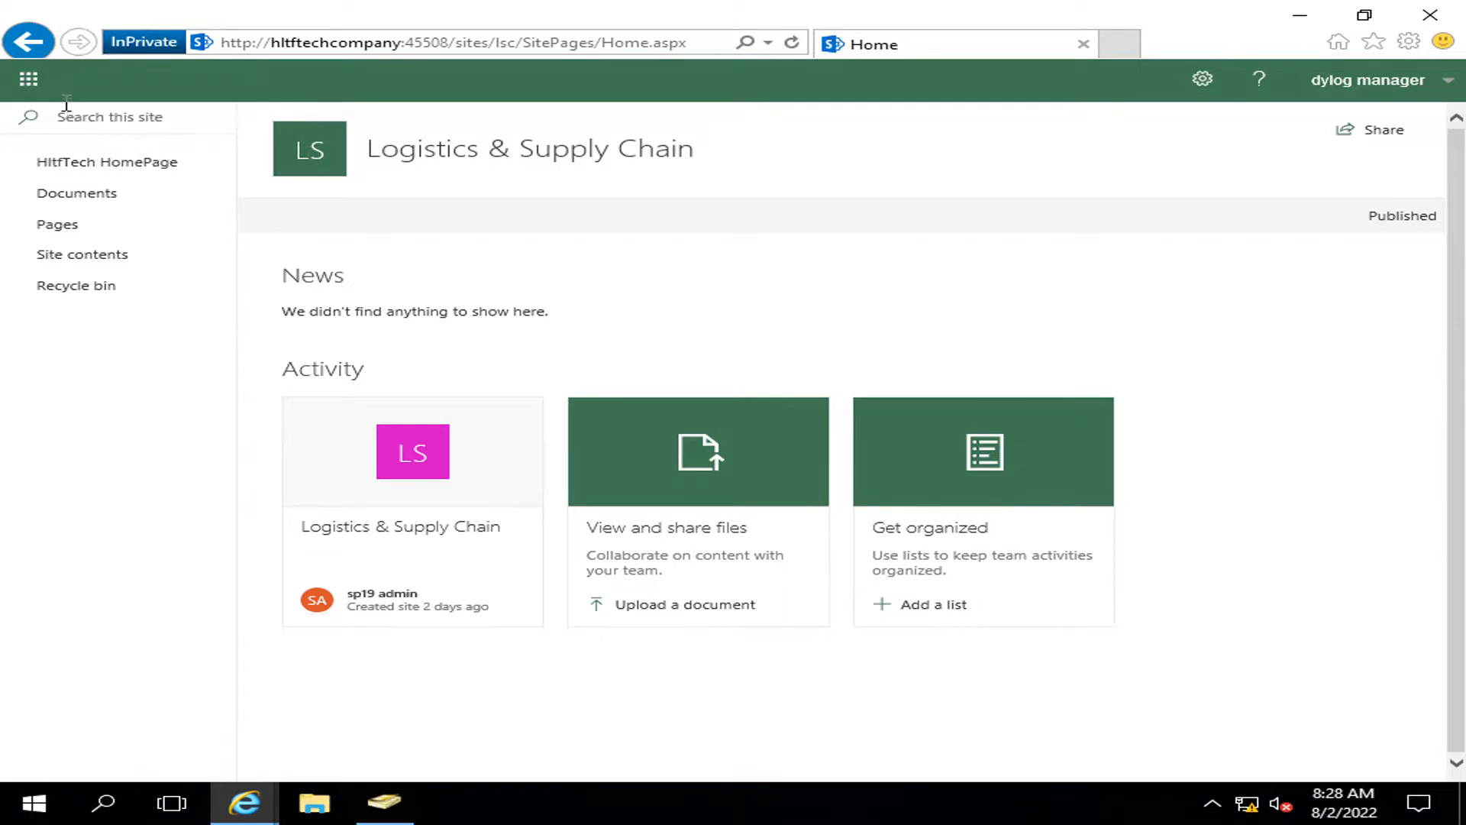
{"action": "left_click", "coordinate": [30, 44]}
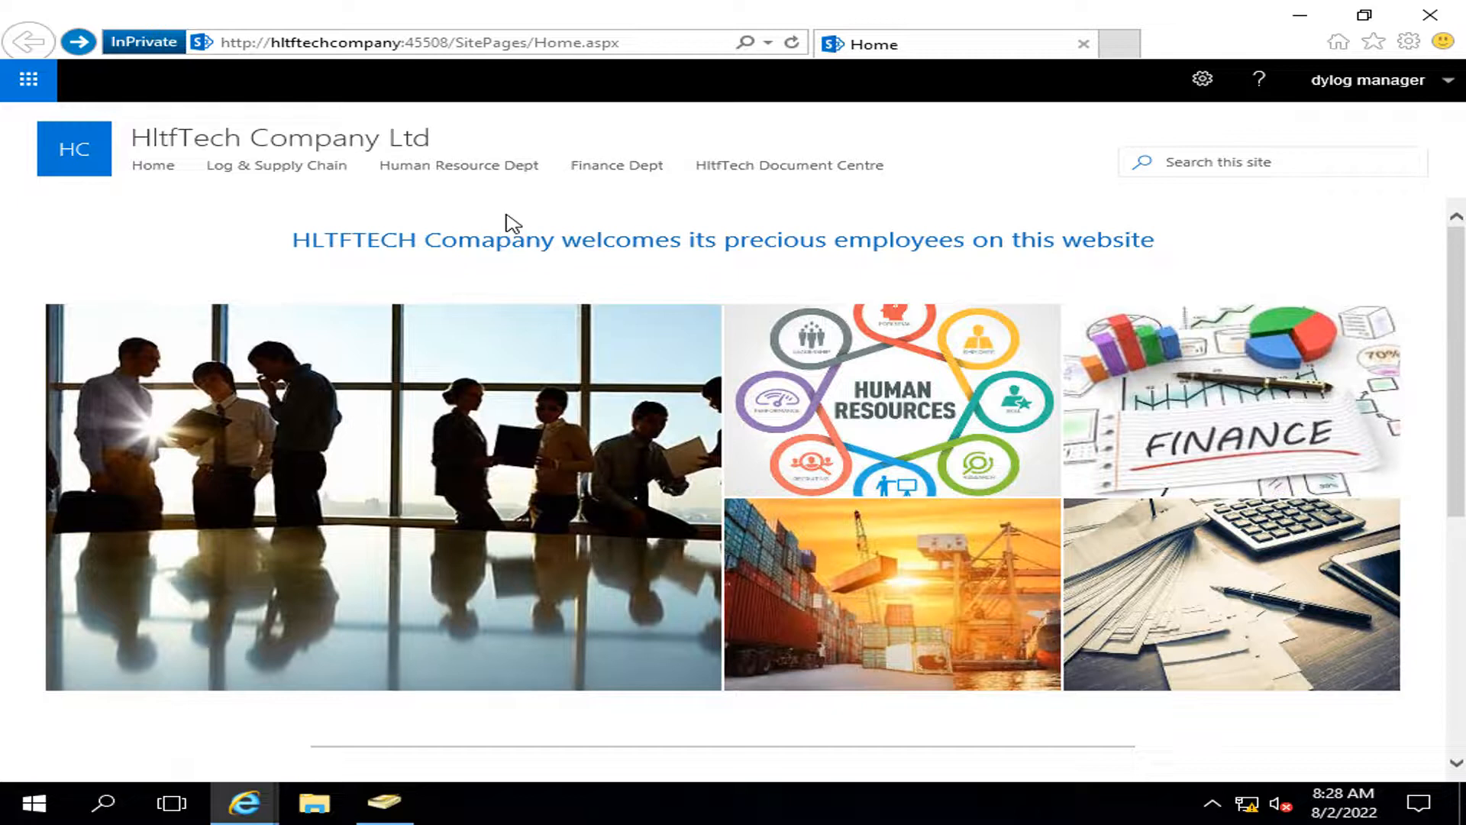
{"action": "left_click", "coordinate": [479, 167]}
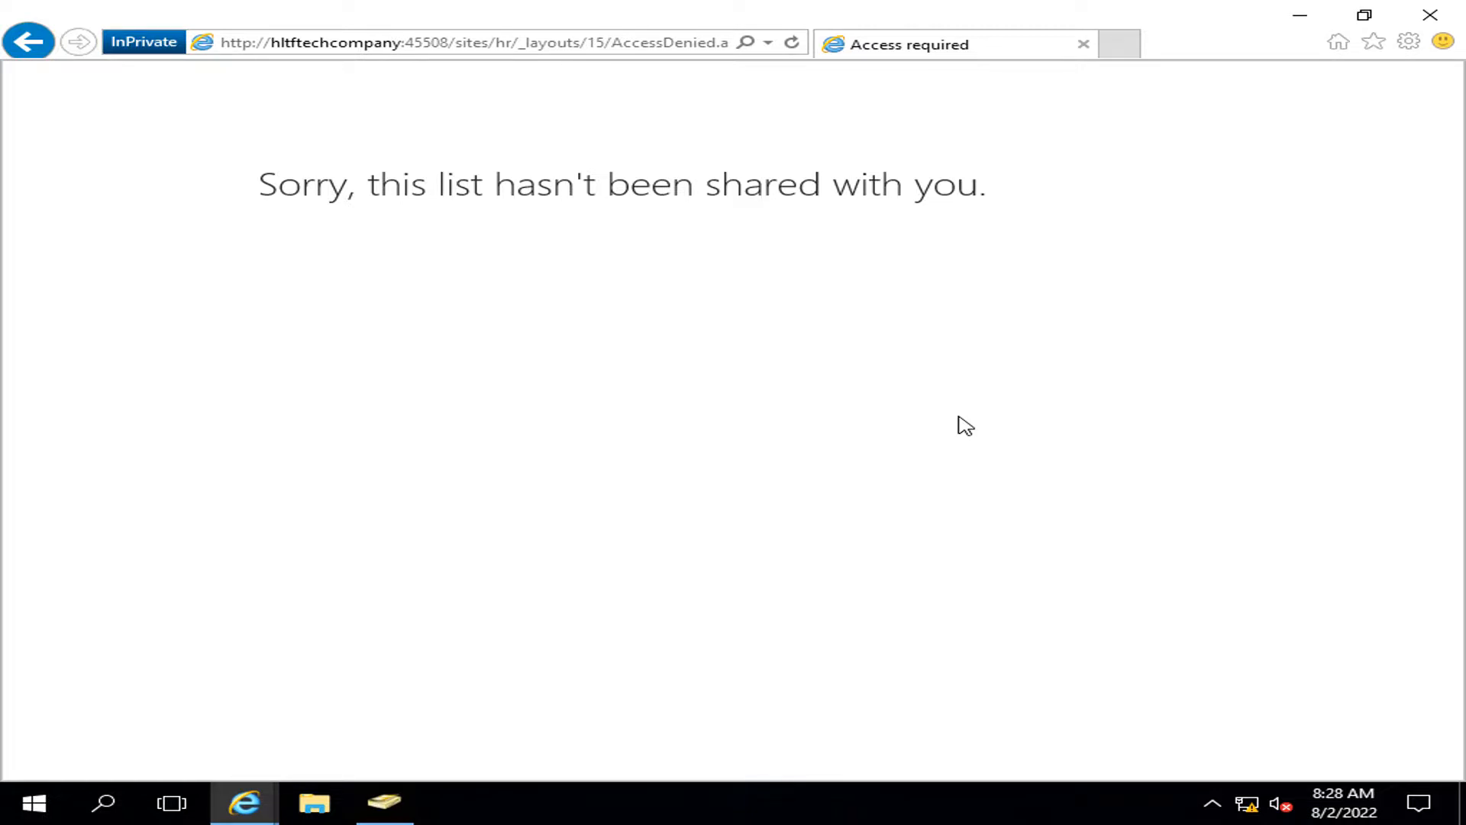
Step: Leave the Human Resource 'hasn't been shared with you' page and return to the company home page
{"action": "left_click", "coordinate": [28, 42]}
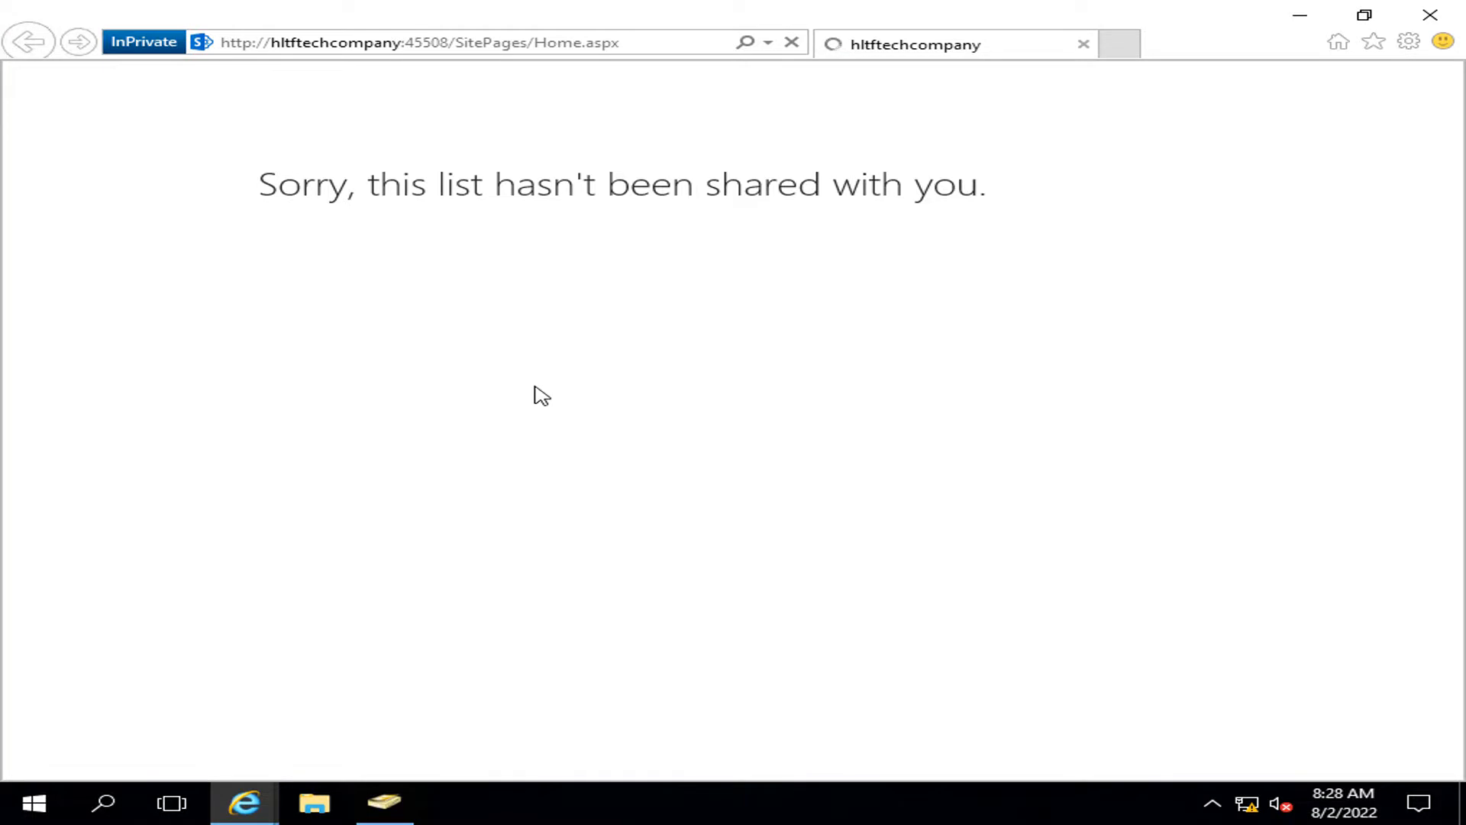